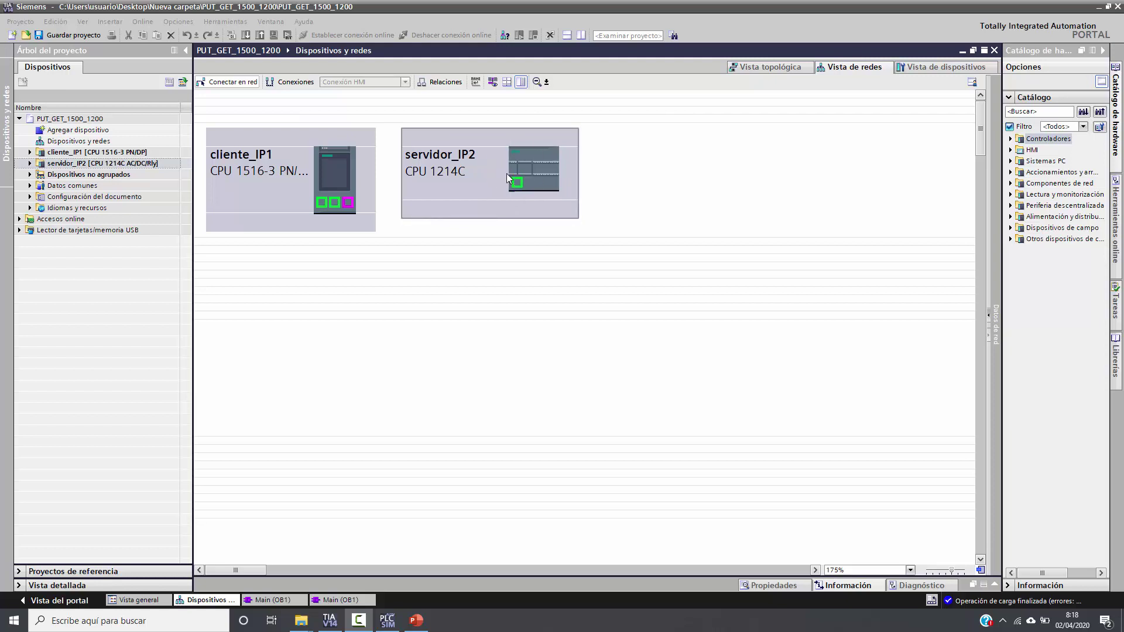
# Step: Show the interface addresses of cliente_IP1 and servidor_IP2 in the network view
pyautogui.click(294, 147)
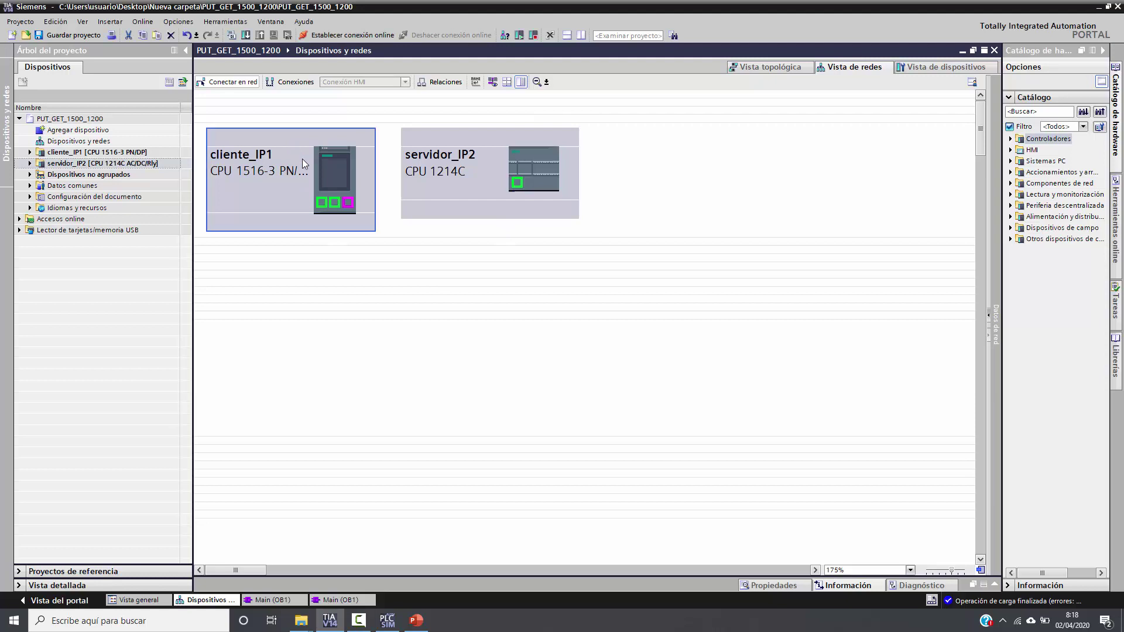
pyautogui.click(493, 81)
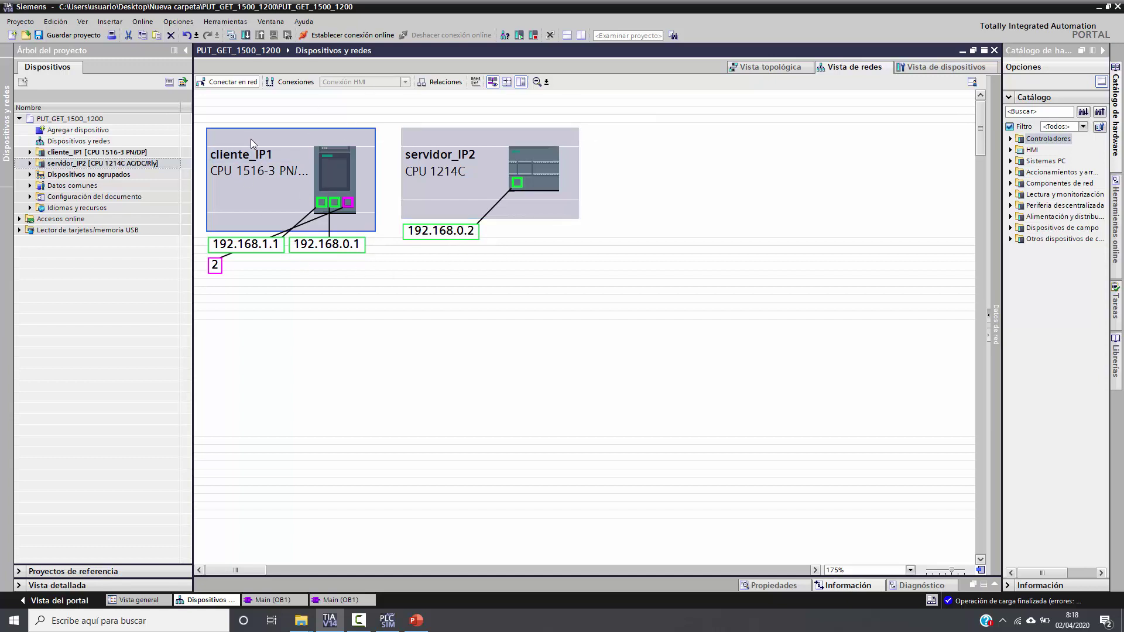
# Step: Enable "Permitir simulación al compilar bloques" in the protection properties of project PUT_GET_1500_1200
pyautogui.rightClick(87, 118)
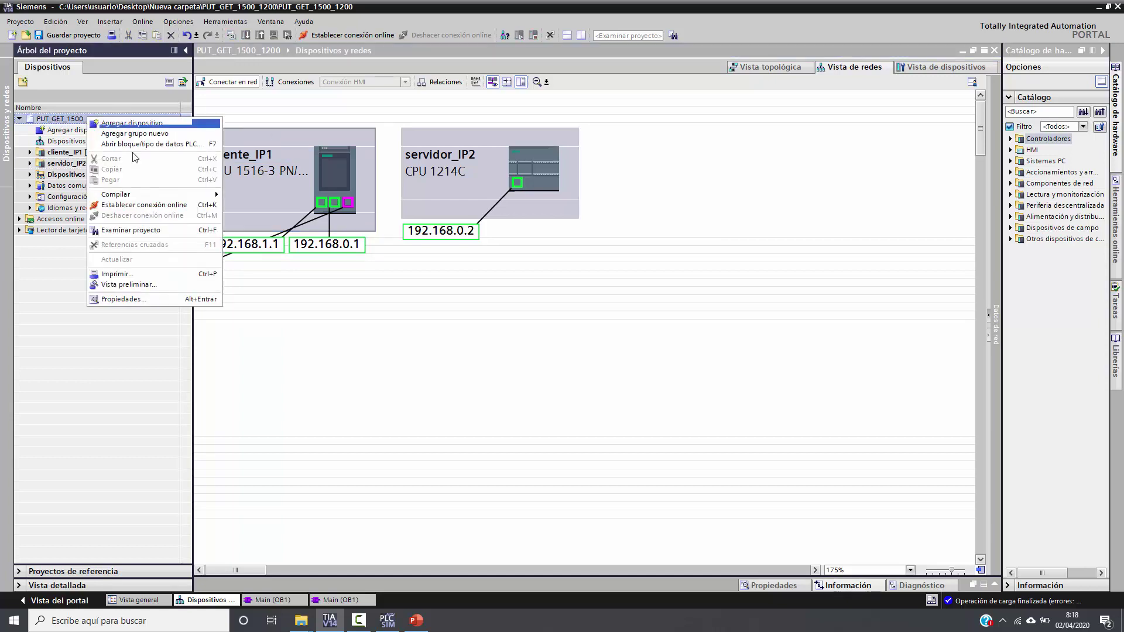
pyautogui.click(124, 299)
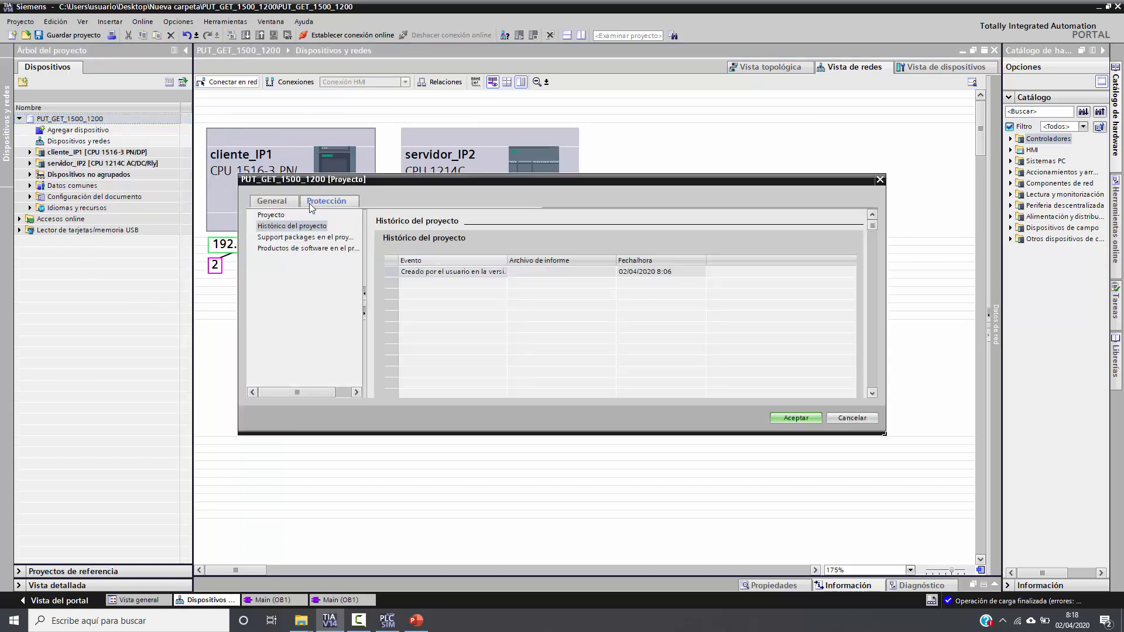
pyautogui.click(326, 200)
pyautogui.click(389, 260)
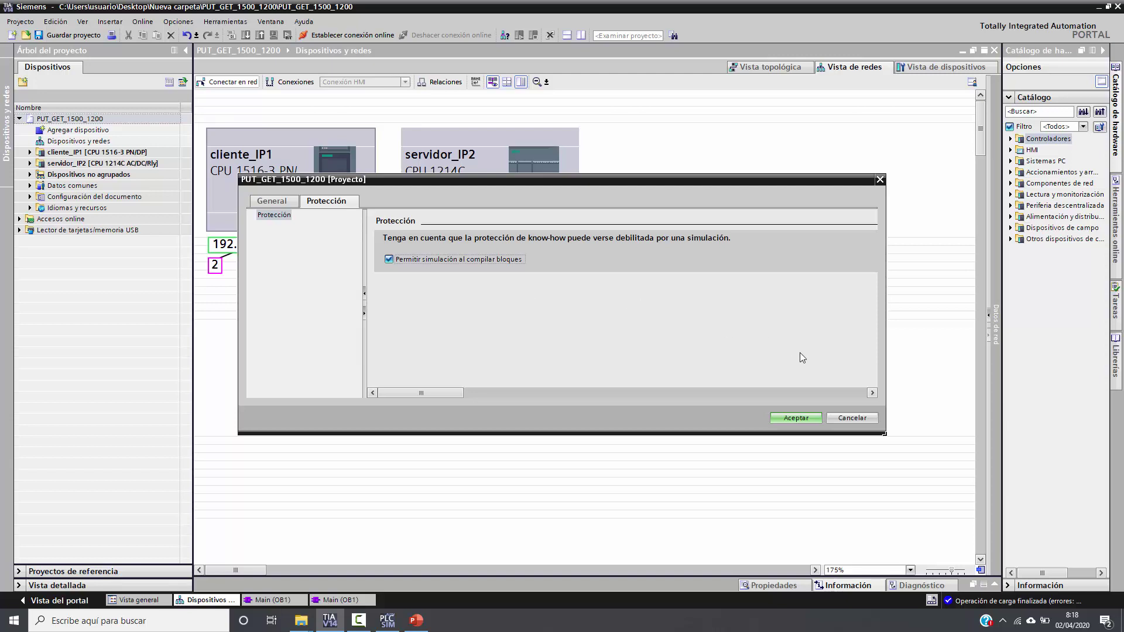
pyautogui.click(794, 418)
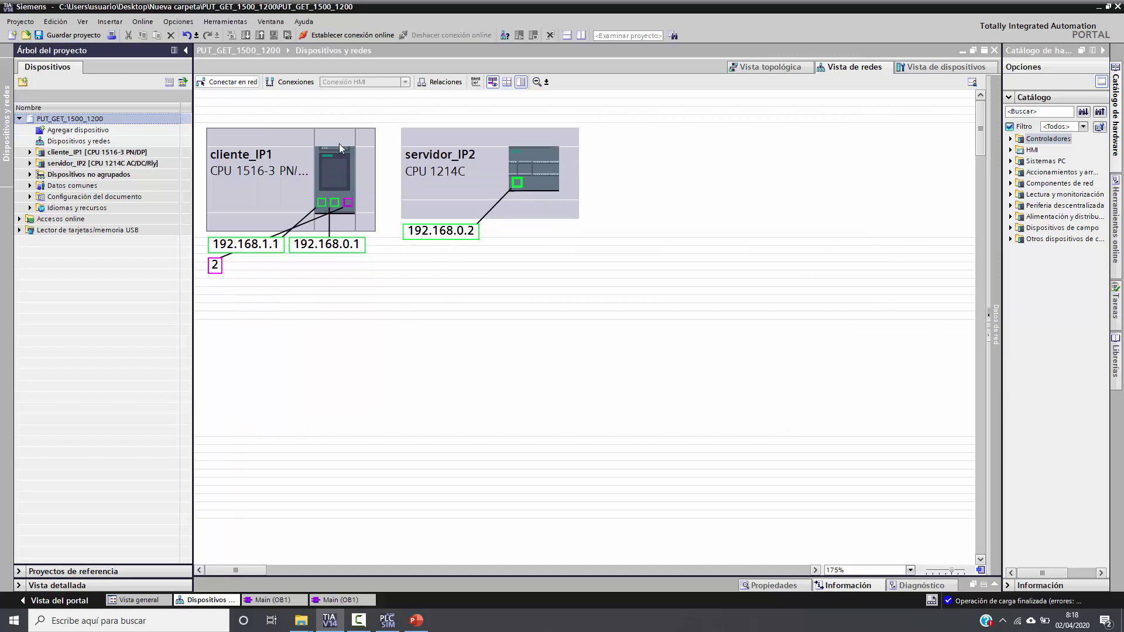
# Step: Create an S7 connection in the network view from the PROFINET port of cliente_IP1 to the port of servidor_IP2
pyautogui.click(301, 83)
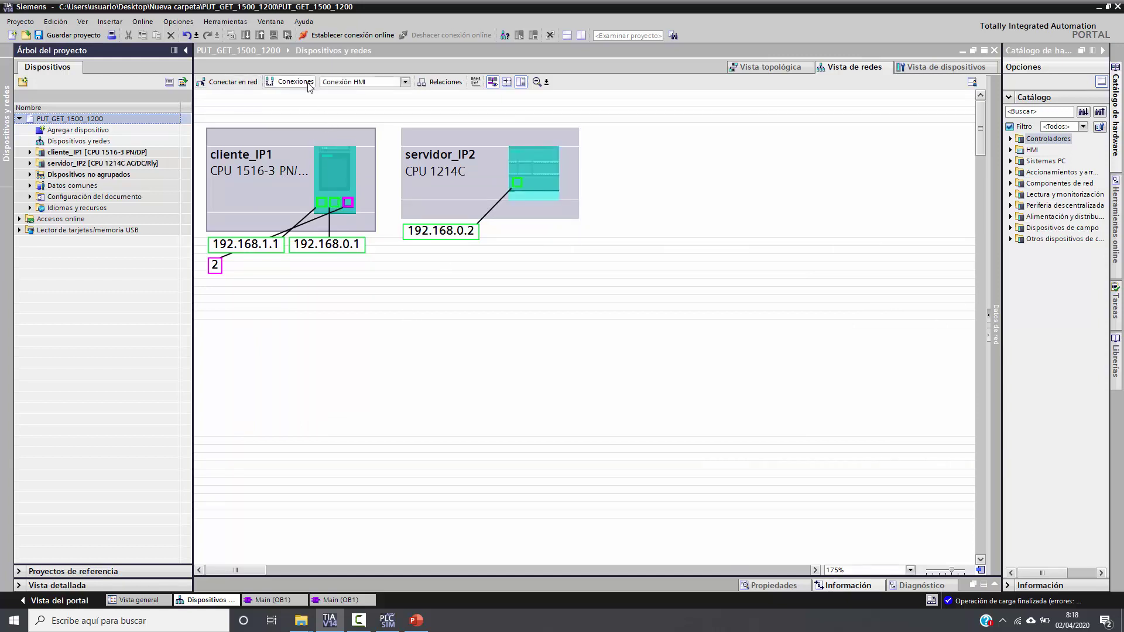
pyautogui.click(359, 84)
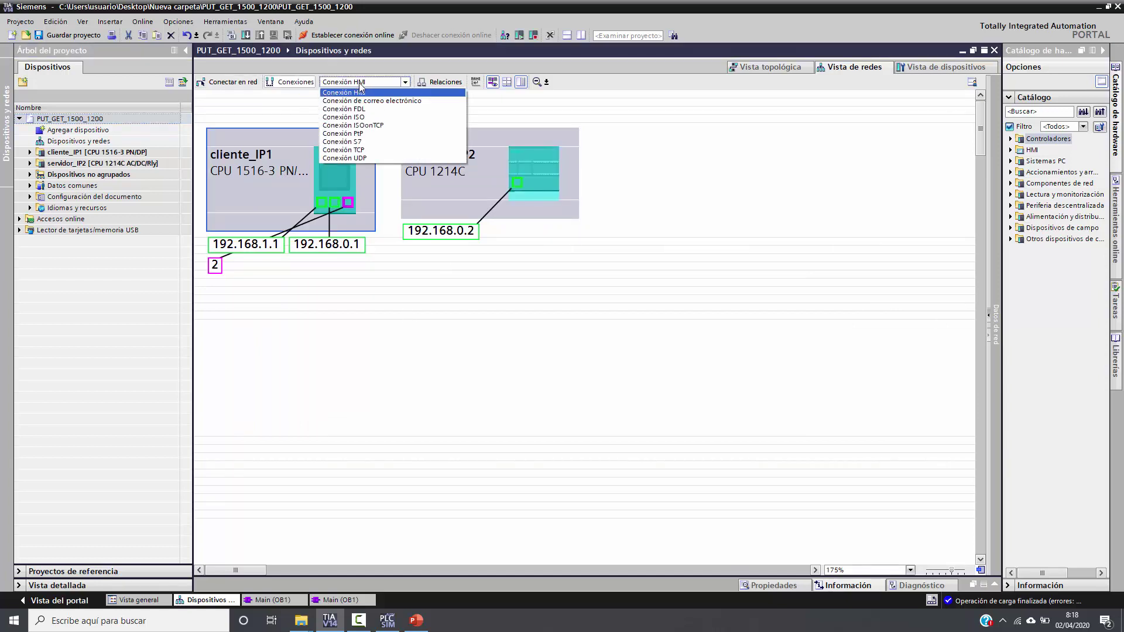
pyautogui.click(375, 147)
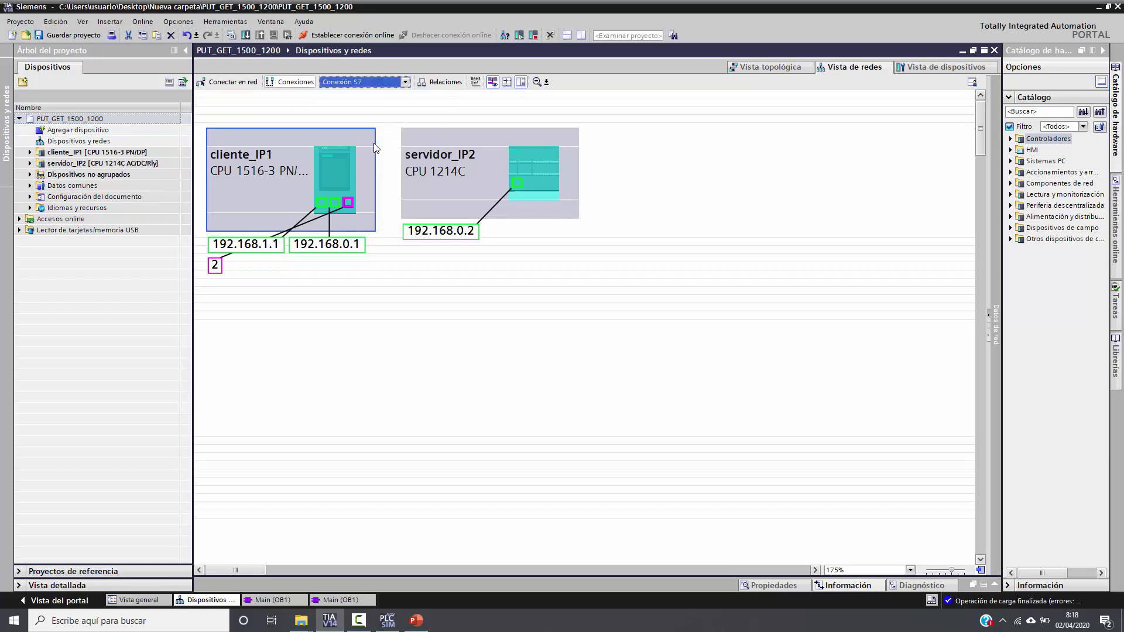
pyautogui.moveTo(335, 206); pyautogui.dragTo(518, 185)
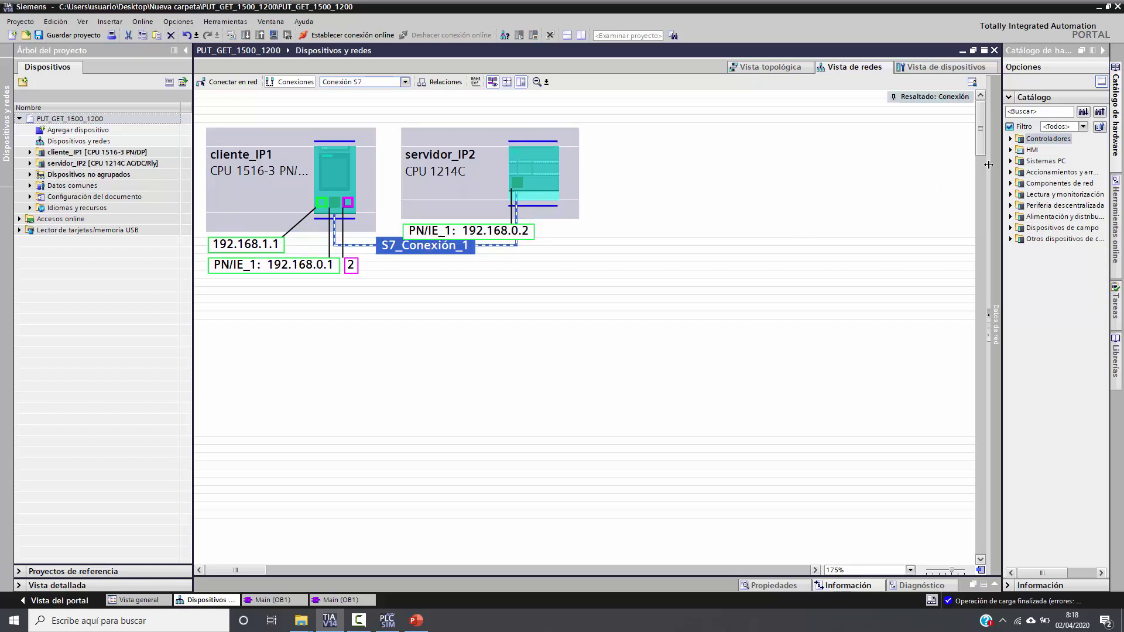
# Step: Display the connections table beside the network view, wide enough to show the partner and connection type columns
pyautogui.moveTo(988, 165); pyautogui.dragTo(618, 173)
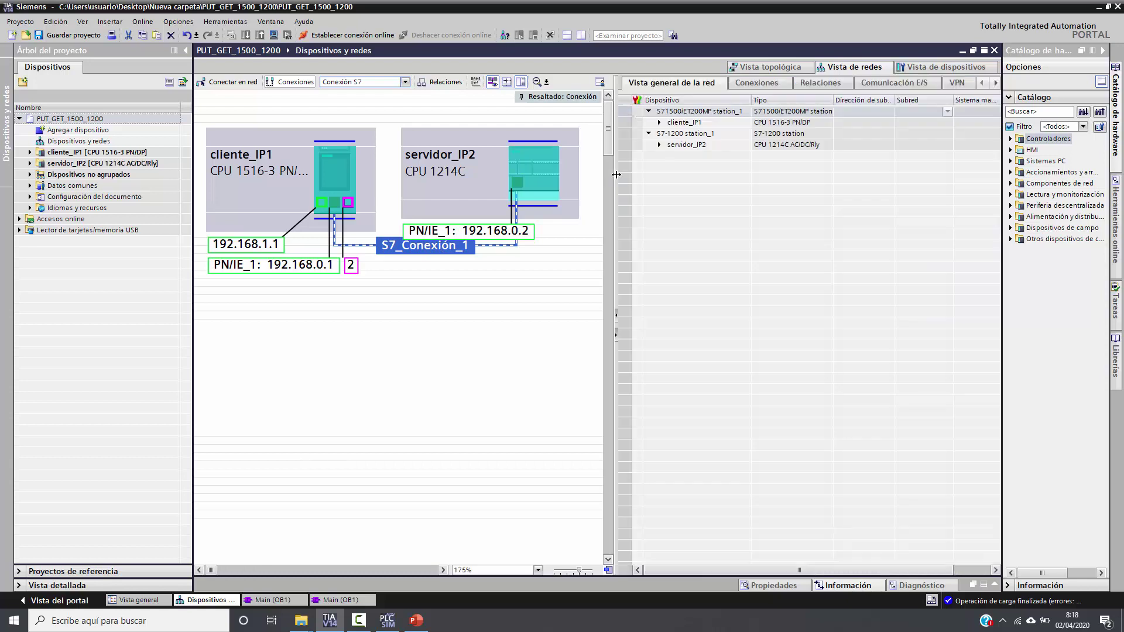
pyautogui.click(1103, 50)
pyautogui.click(864, 83)
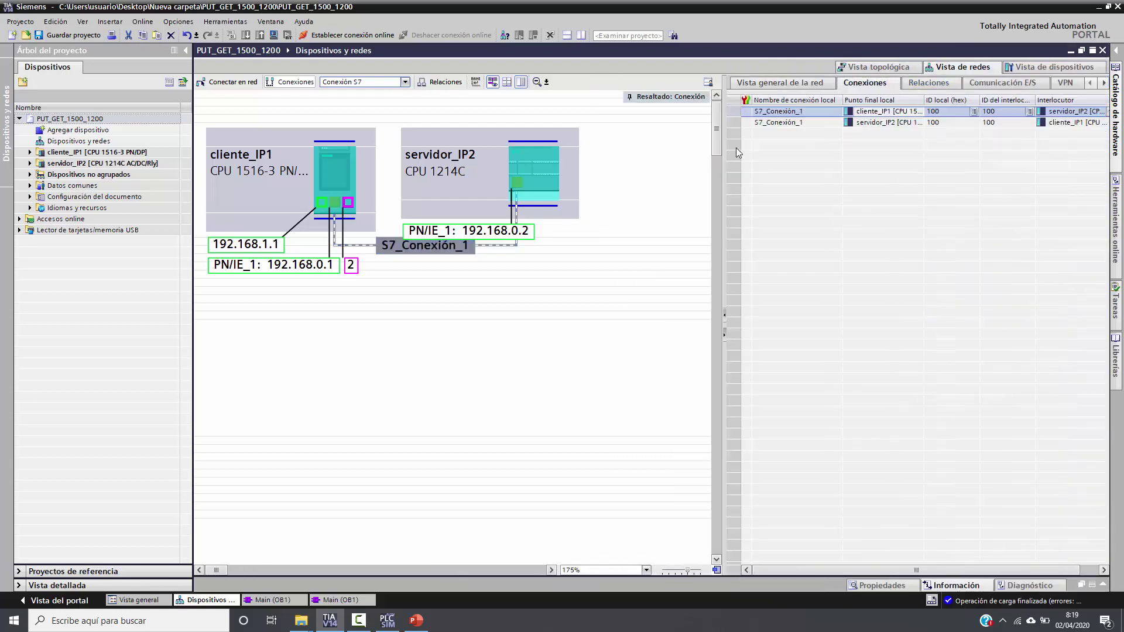
pyautogui.click(717, 160)
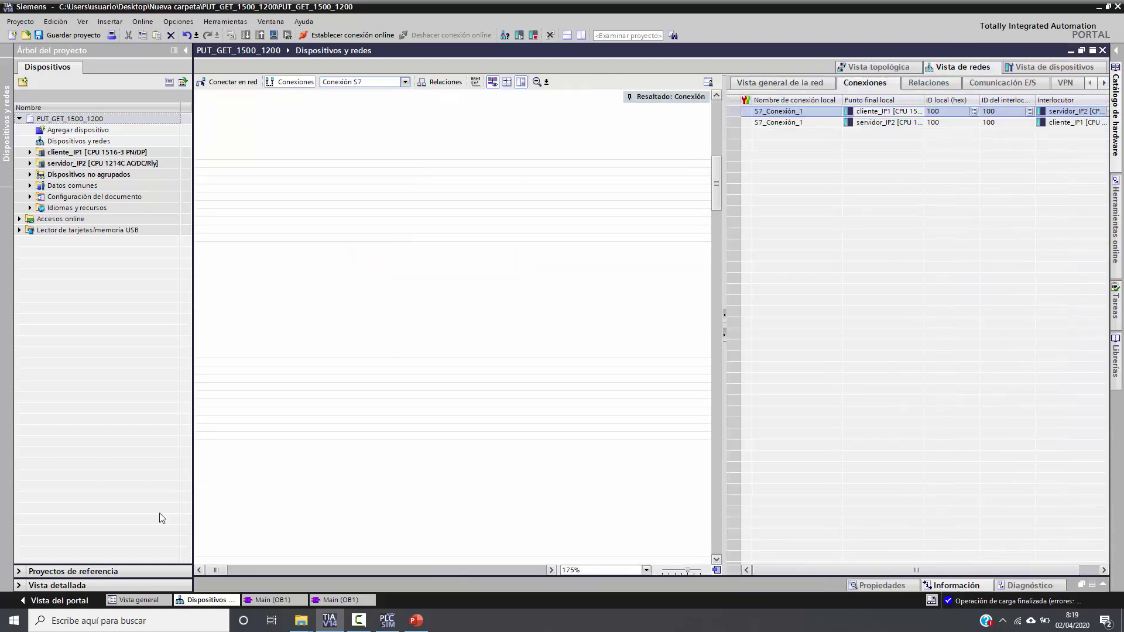
pyautogui.scroll(5, 712, 188)
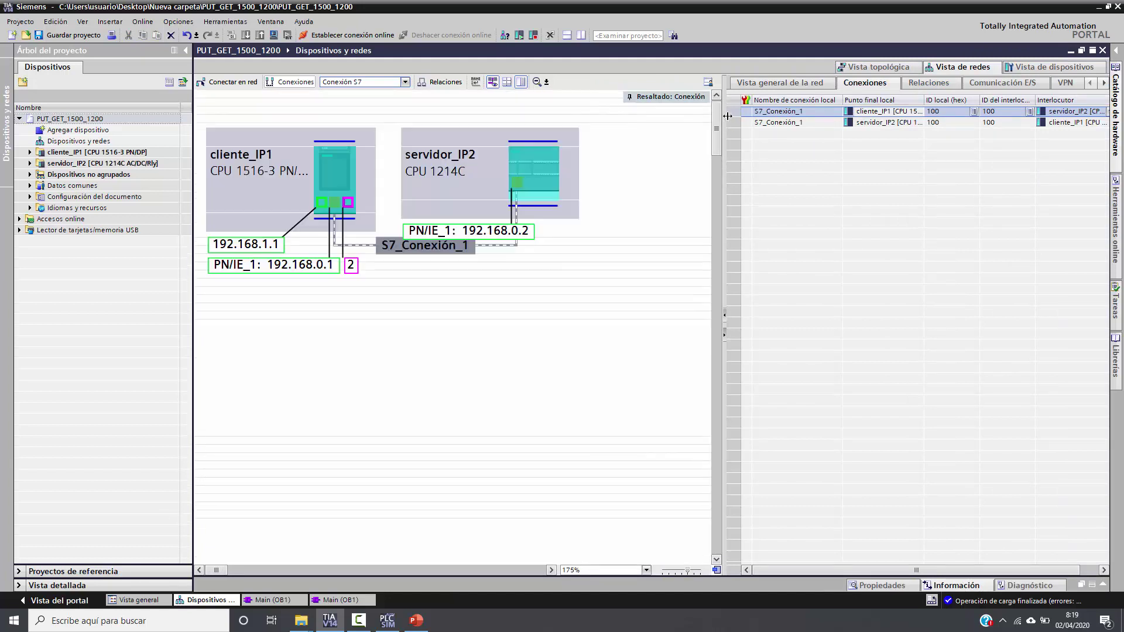
pyautogui.moveTo(719, 218); pyautogui.dragTo(594, 216)
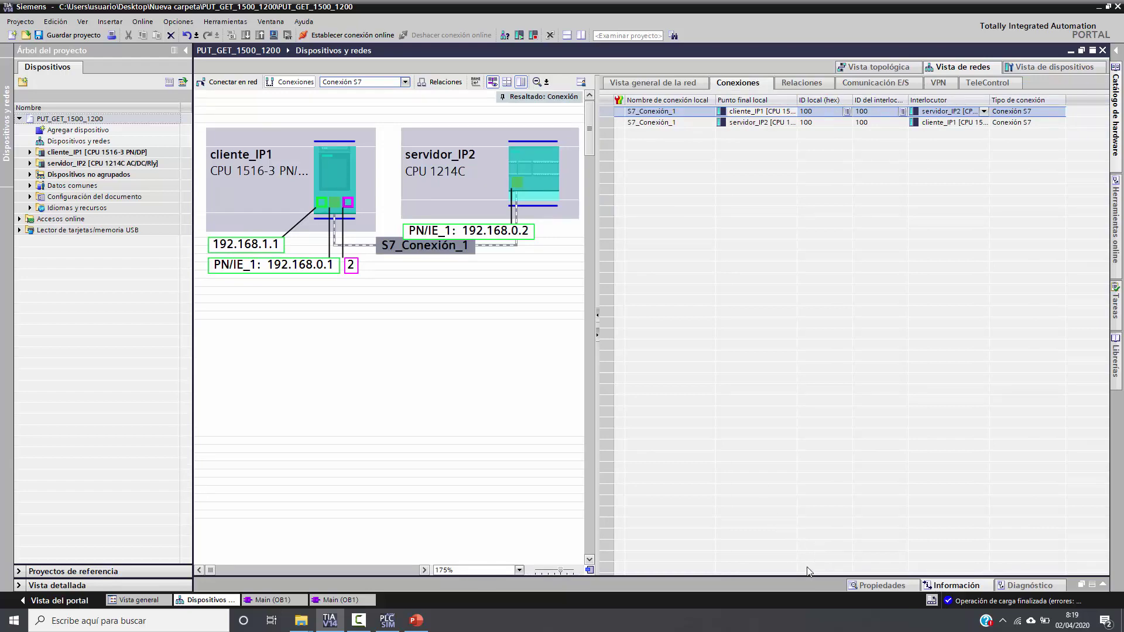
# Step: Review the general properties of the S7 connection: its name and its local and partner end points
pyautogui.moveTo(805, 576); pyautogui.dragTo(898, 297)
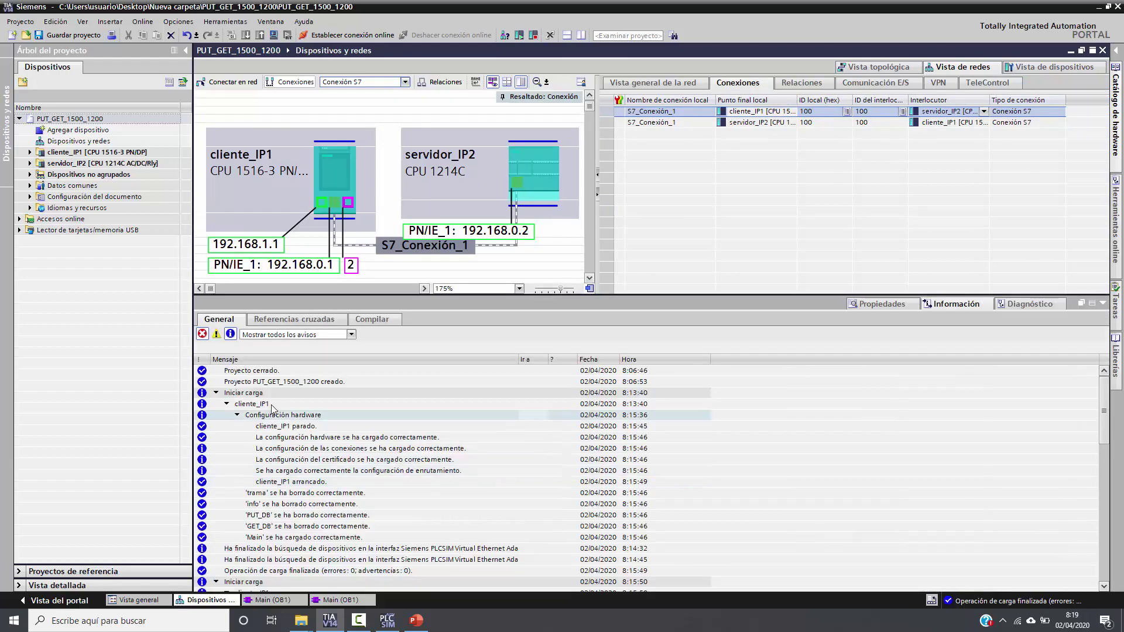
pyautogui.click(884, 304)
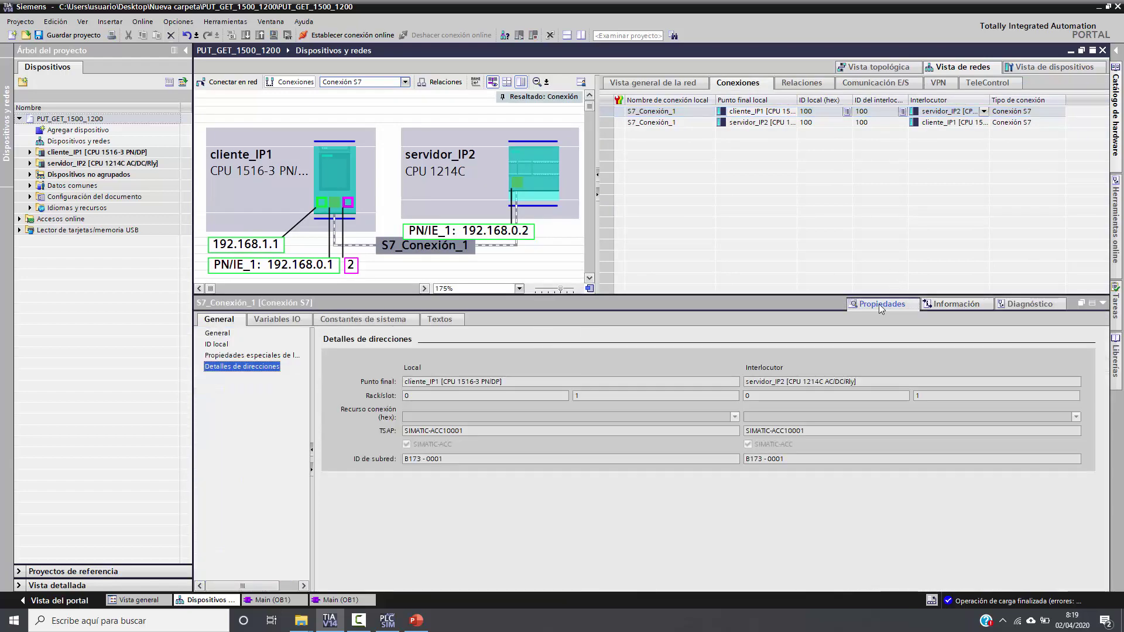
pyautogui.click(216, 333)
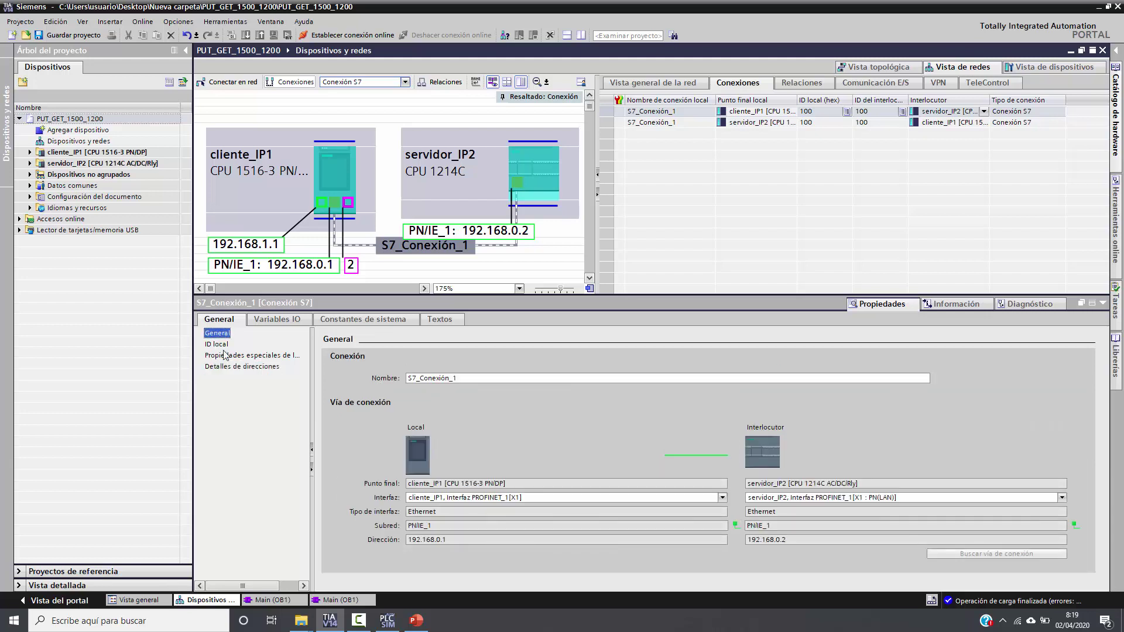
pyautogui.doubleClick(491, 378)
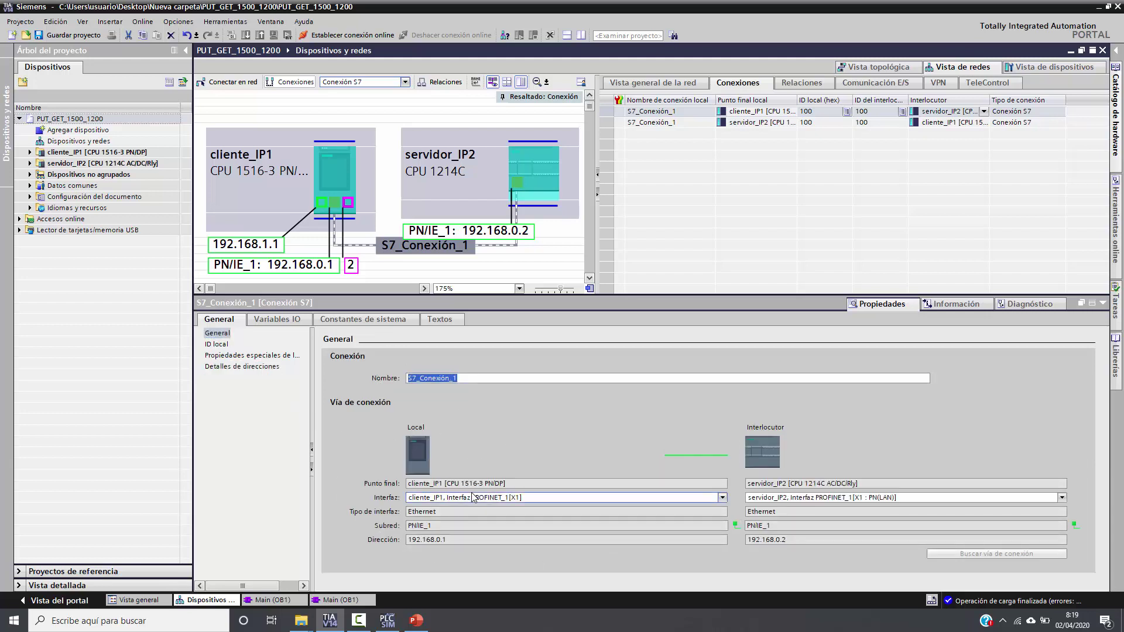
pyautogui.moveTo(416, 484); pyautogui.dragTo(501, 484)
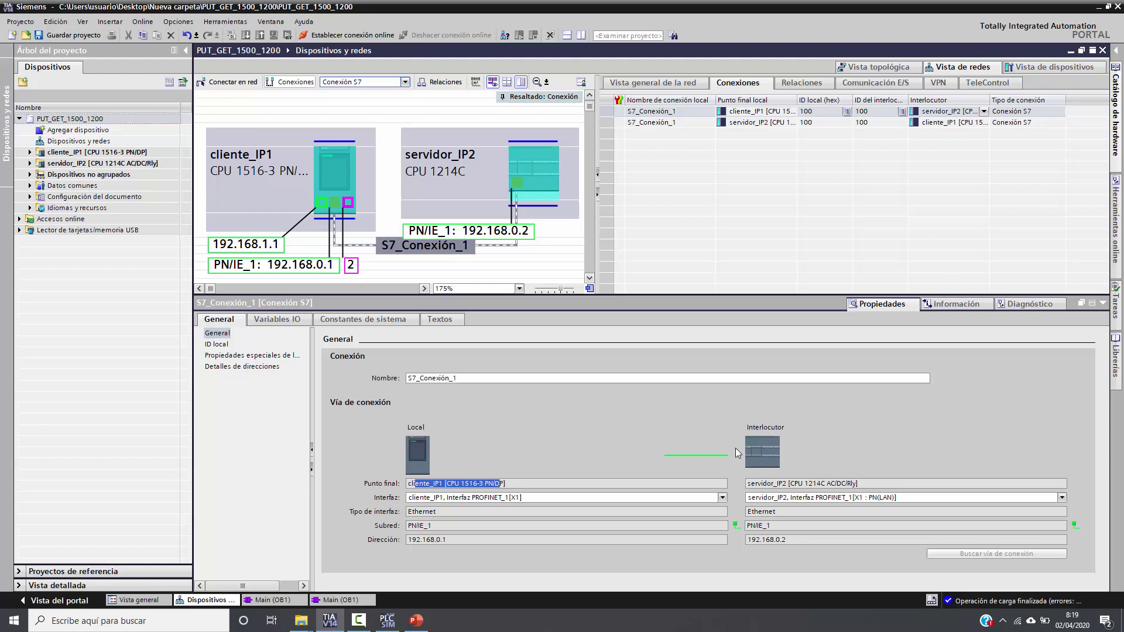
pyautogui.moveTo(764, 484); pyautogui.dragTo(854, 482)
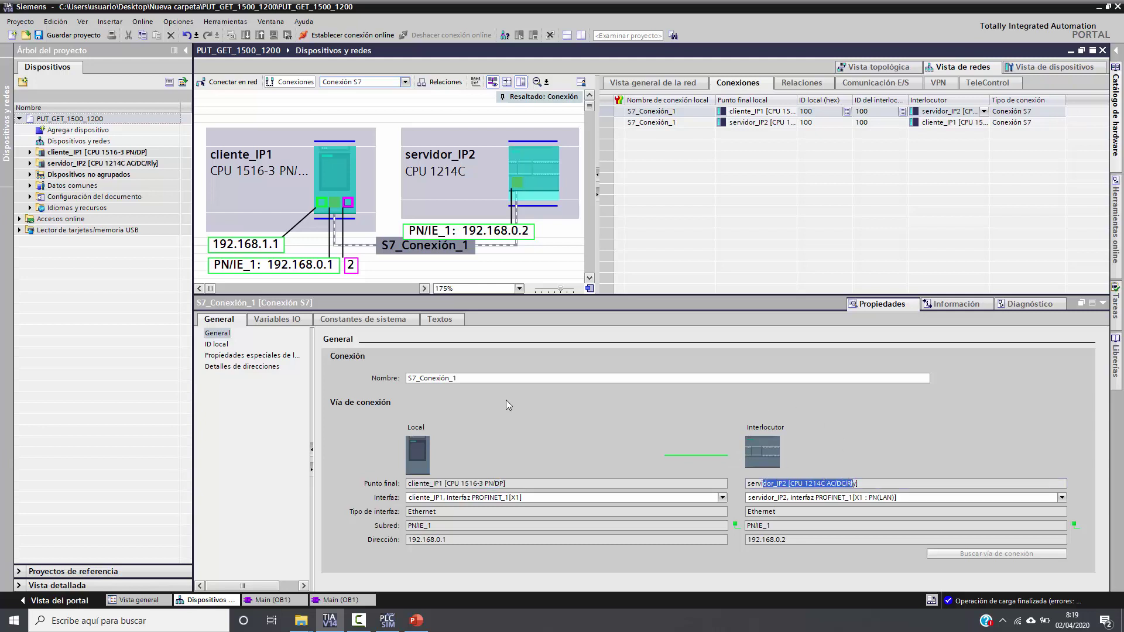
# Step: Check the local ID of the S7 connection and its special connection properties
pyautogui.click(225, 345)
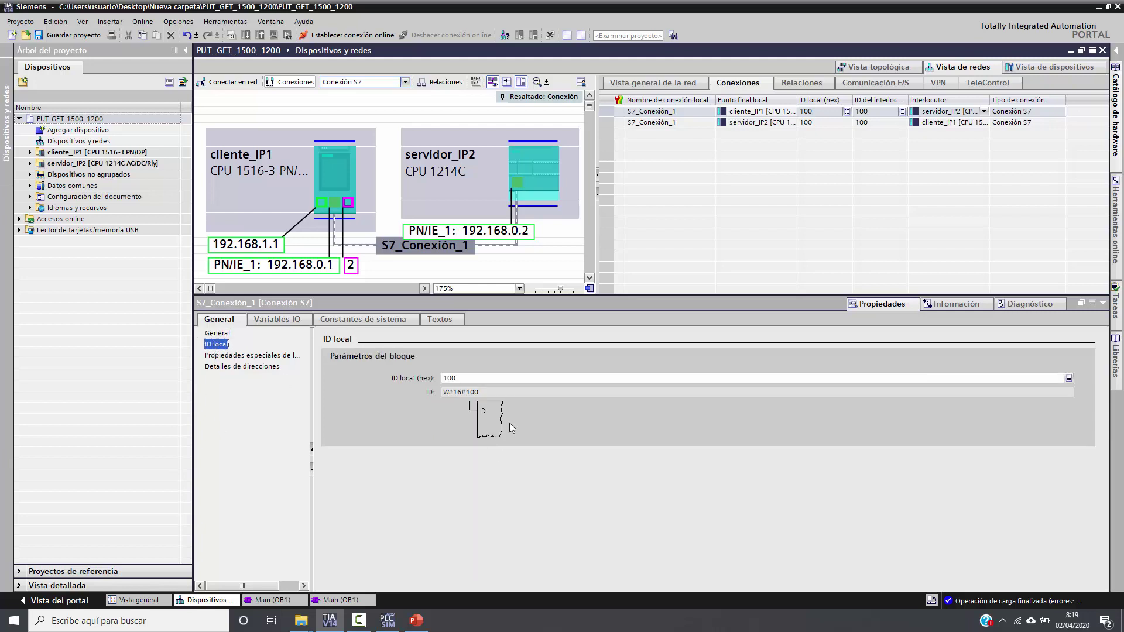
pyautogui.doubleClick(444, 392)
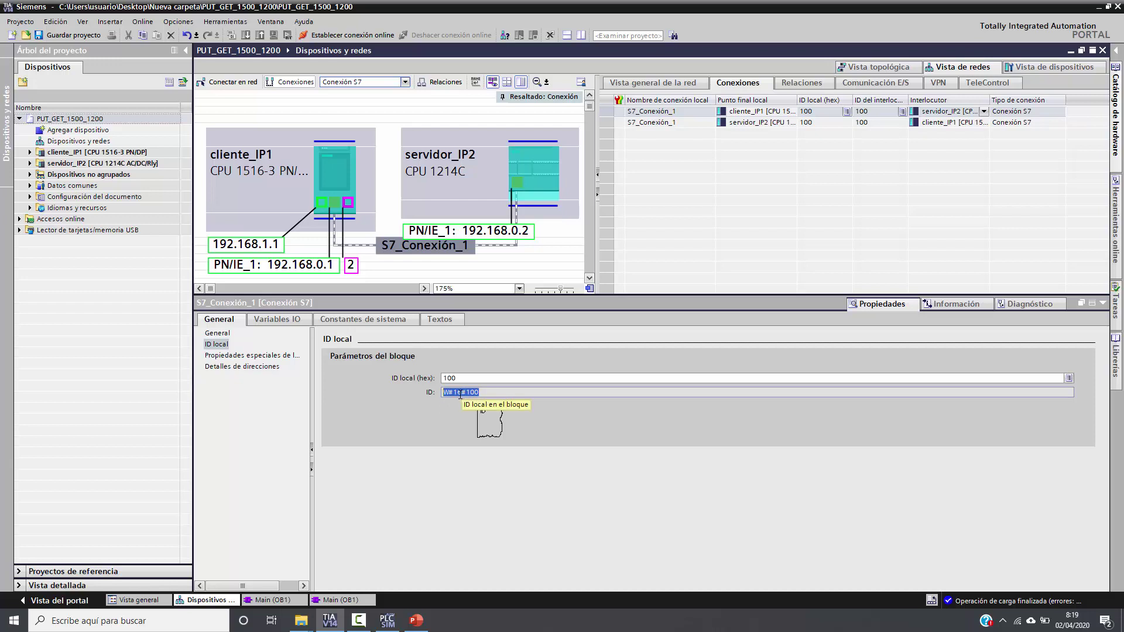
pyautogui.click(254, 357)
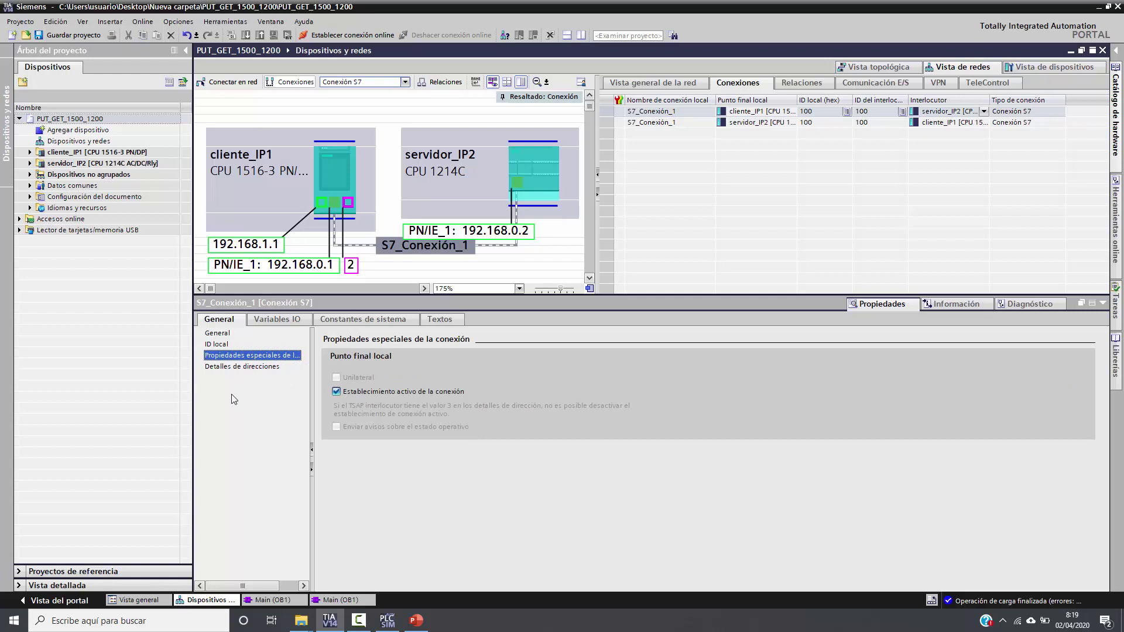
# Step: Check the partner's rack and slot in the connection's address details and compare them with the rack in servidor_IP2's device view
pyautogui.click(246, 368)
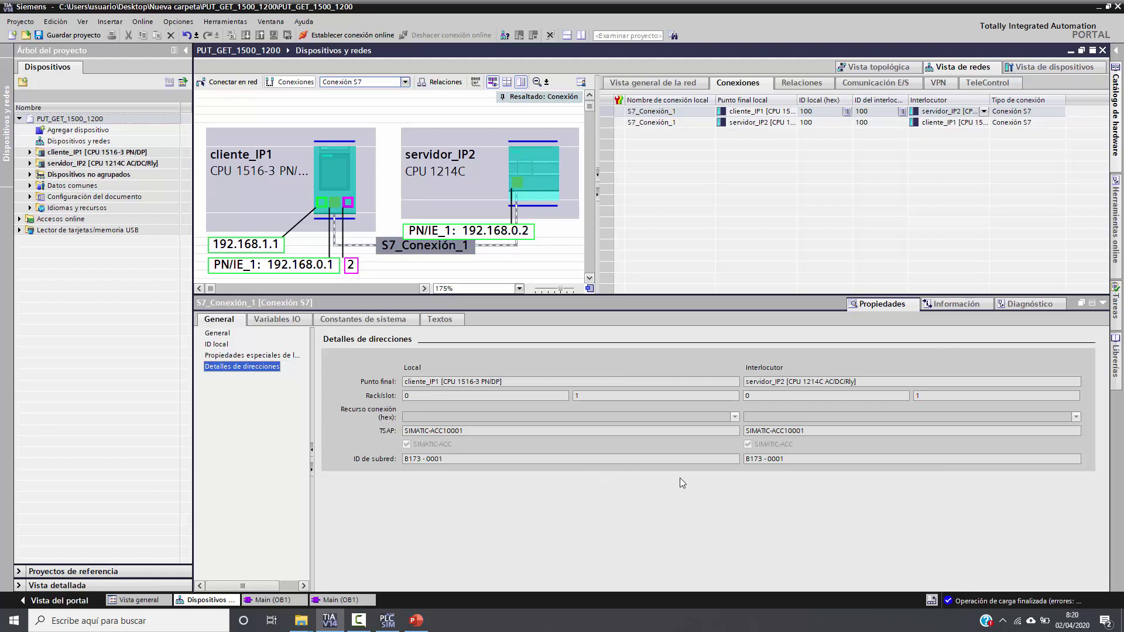
pyautogui.click(763, 394)
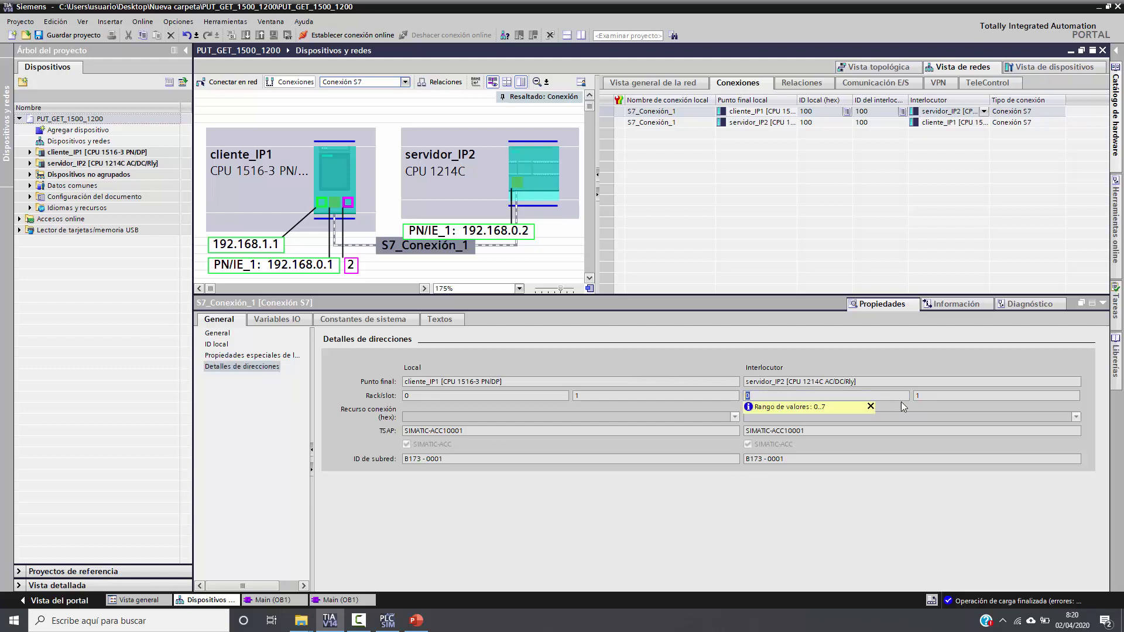
pyautogui.click(923, 395)
pyautogui.click(808, 395)
pyautogui.click(923, 396)
pyautogui.press('Tab')
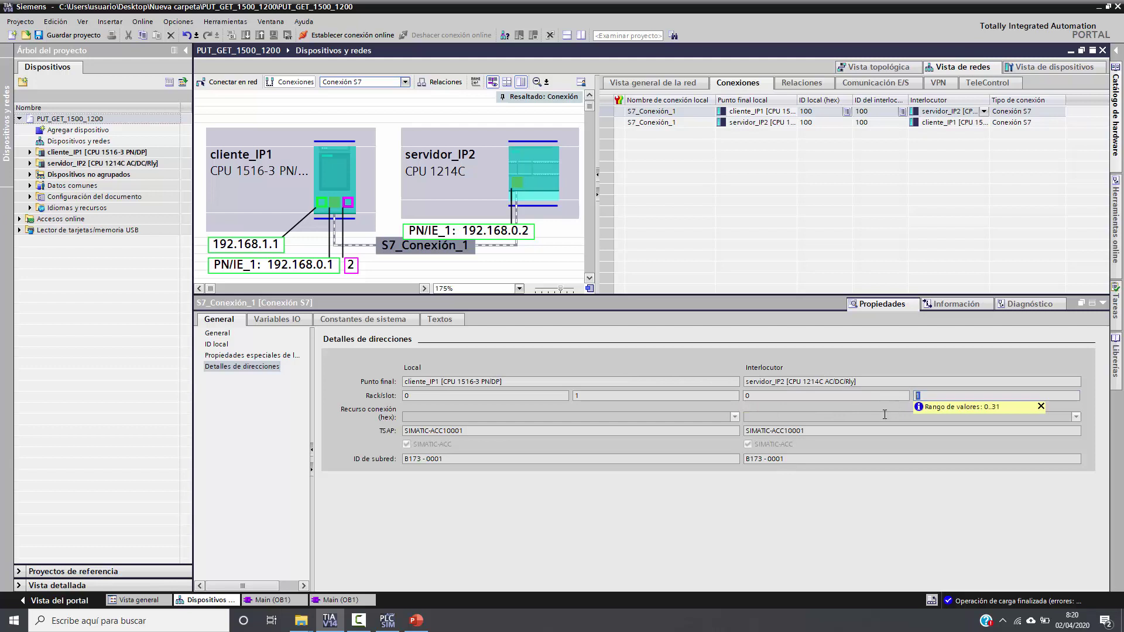
pyautogui.doubleClick(479, 139)
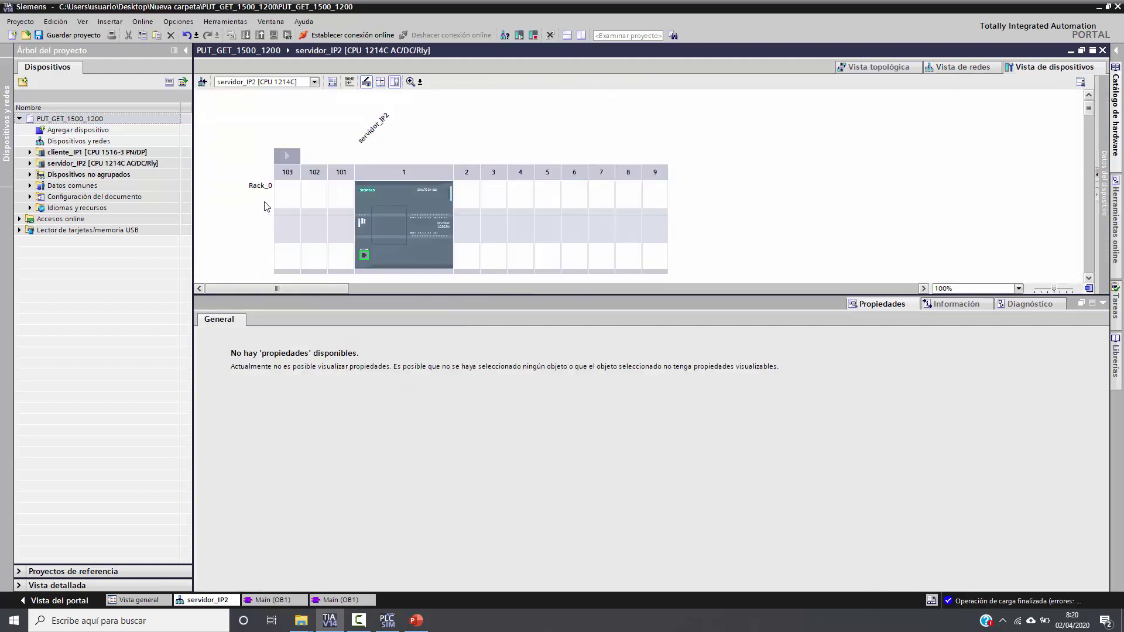
pyautogui.click(259, 187)
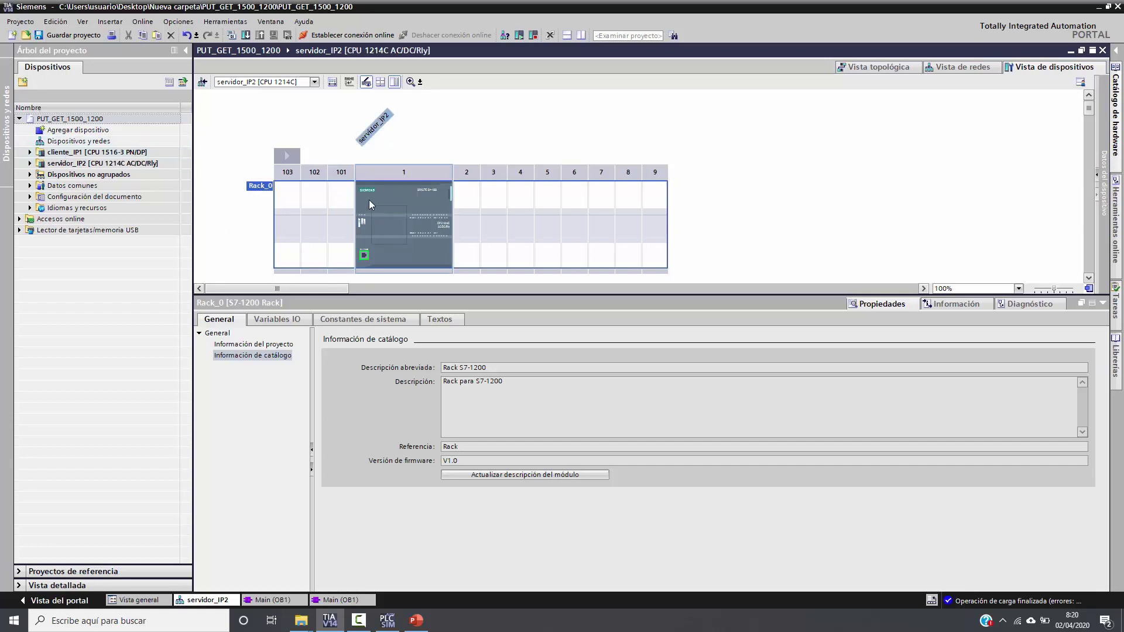
# Step: Permit access via PUT/GET communication from the remote partner in the connection mechanisms of the servidor_IP2 CPU and save the project
pyautogui.click(399, 196)
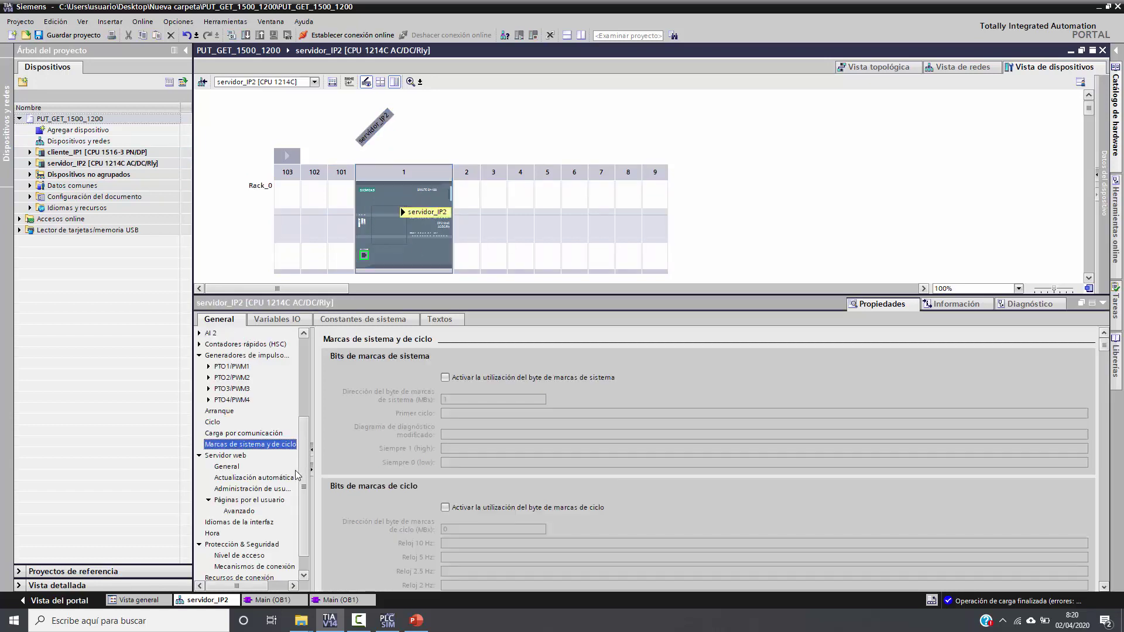
pyautogui.scroll(-1, 299, 486)
pyautogui.click(244, 544)
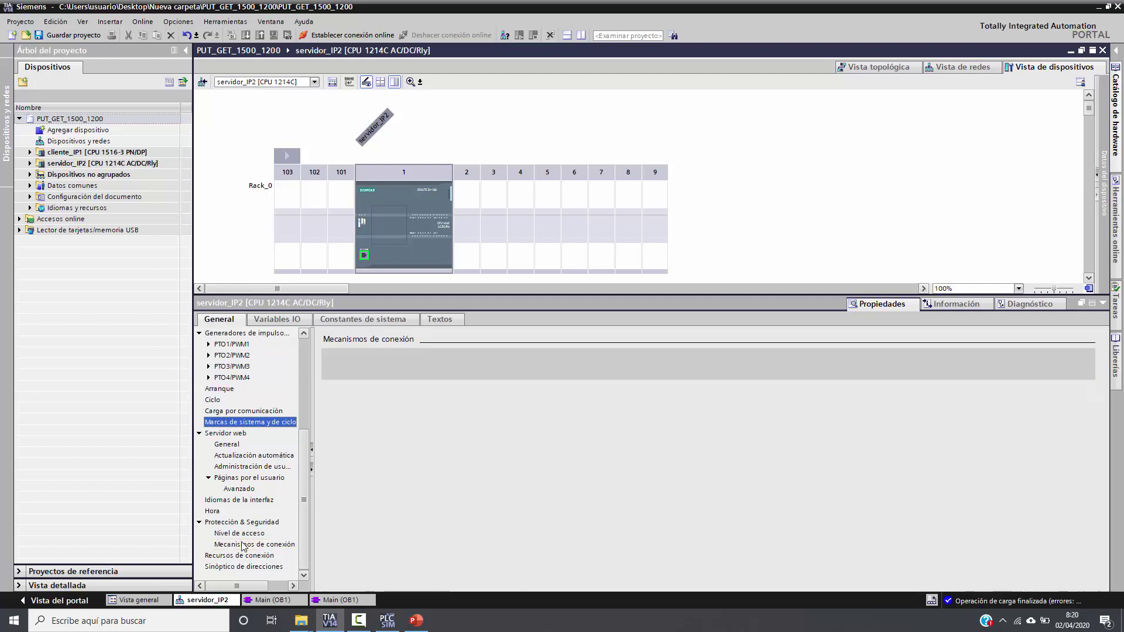
pyautogui.click(448, 370)
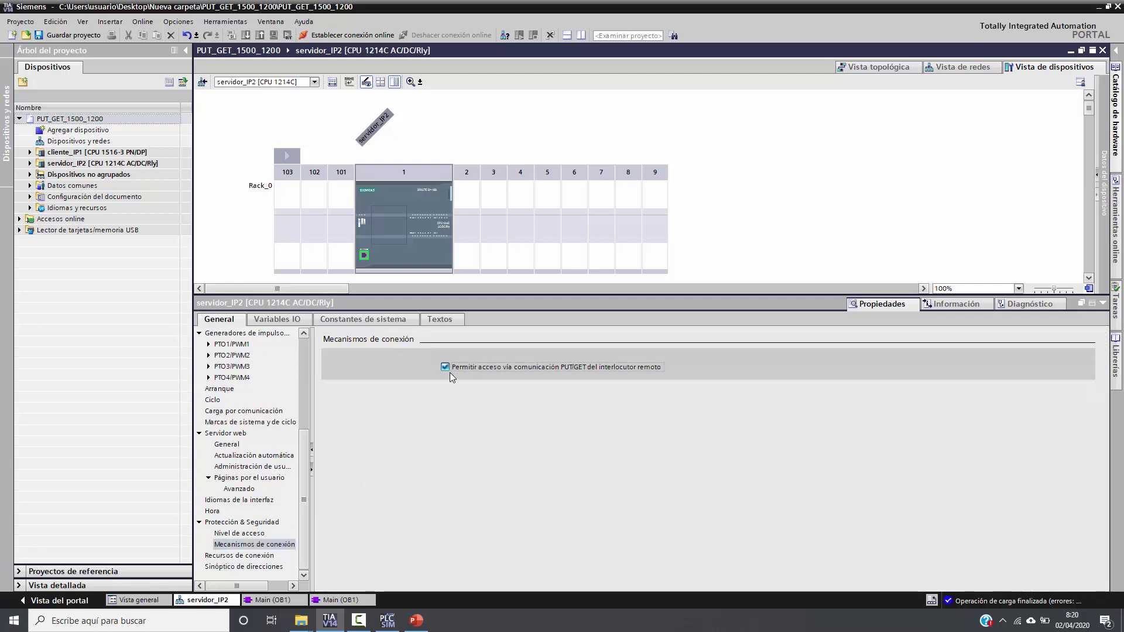
pyautogui.click(447, 373)
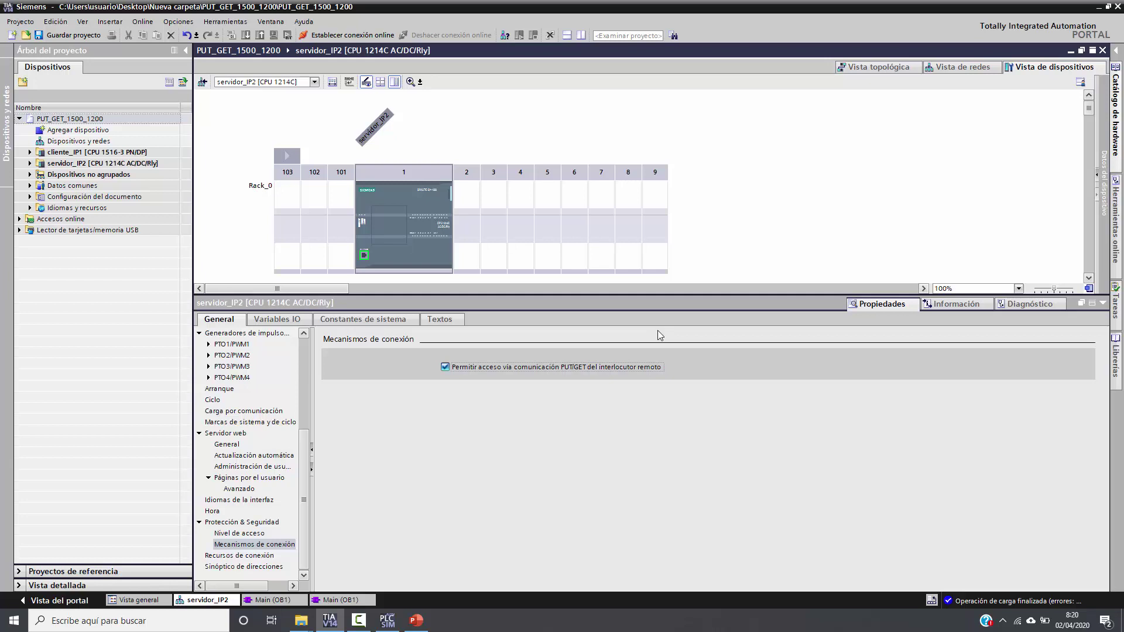
pyautogui.click(89, 36)
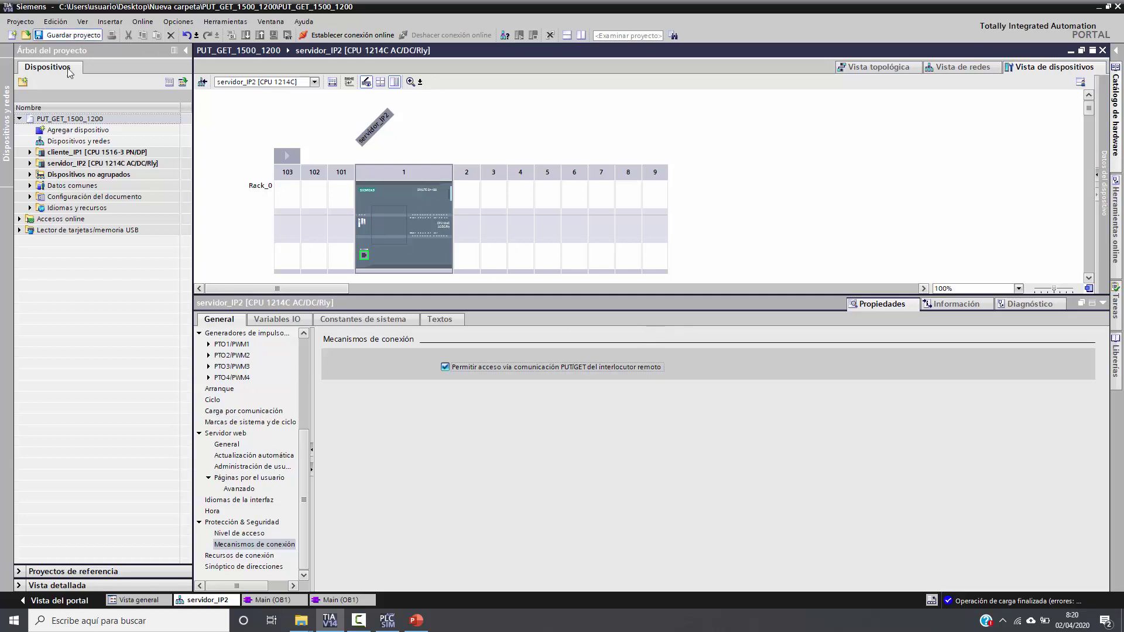
# Step: Add a new PLC data type to servidor_IP2 and rename it trama
pyautogui.click(31, 164)
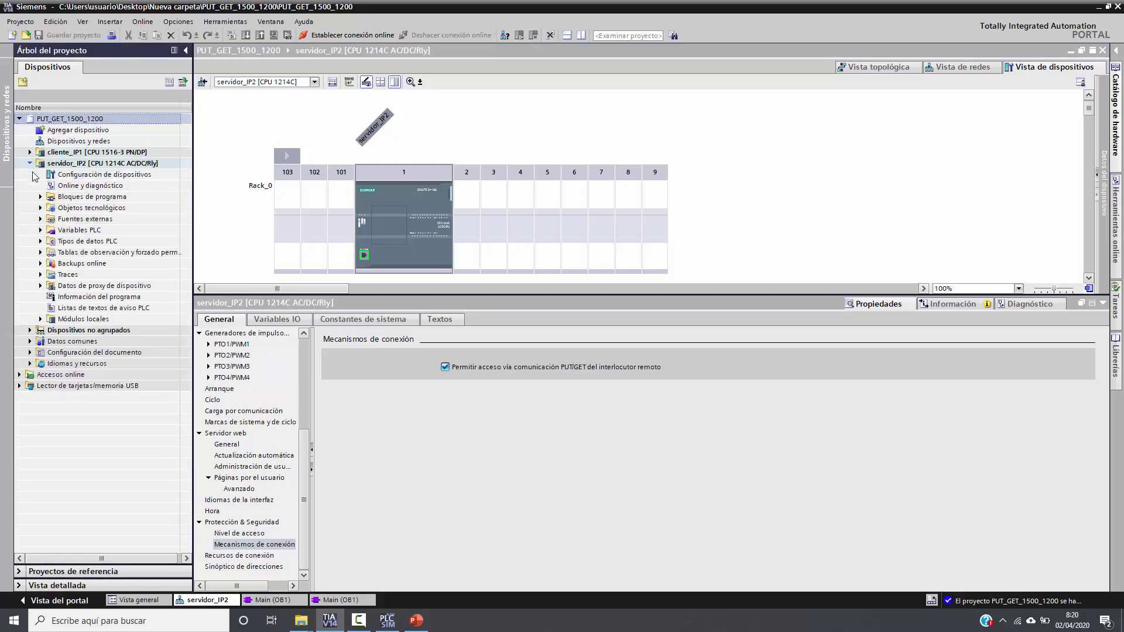
pyautogui.click(38, 241)
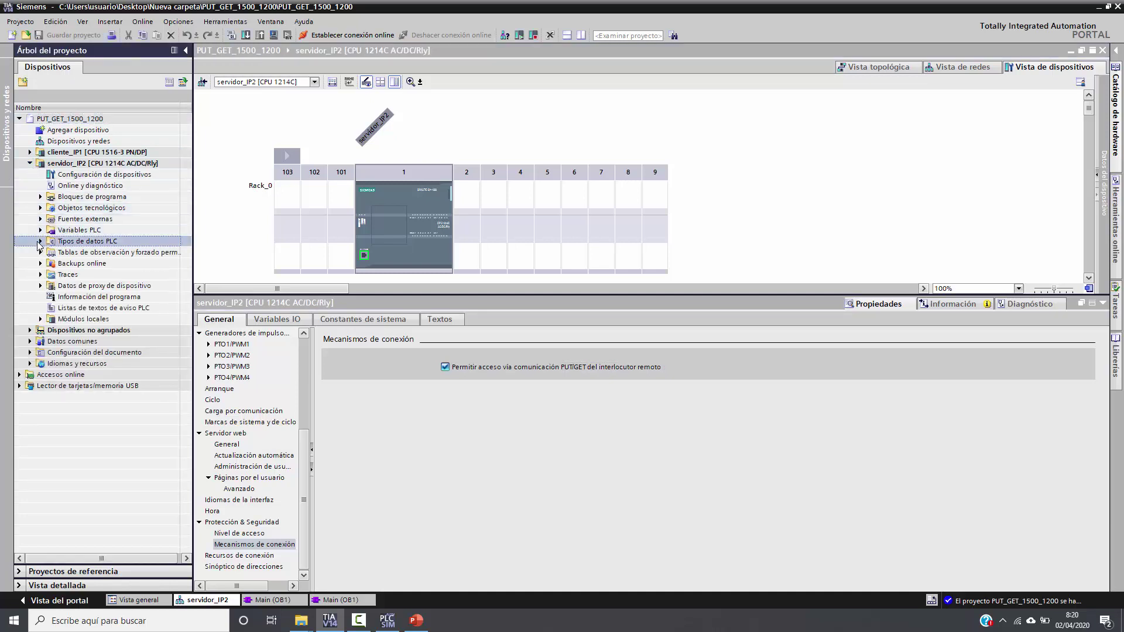
pyautogui.click(41, 241)
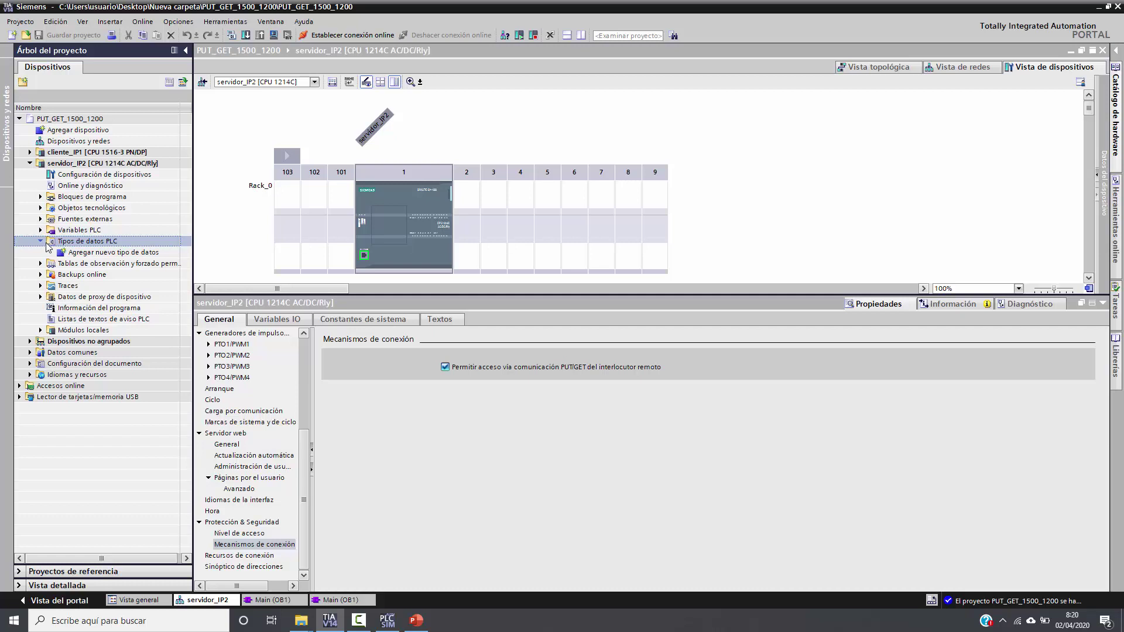
pyautogui.doubleClick(89, 254)
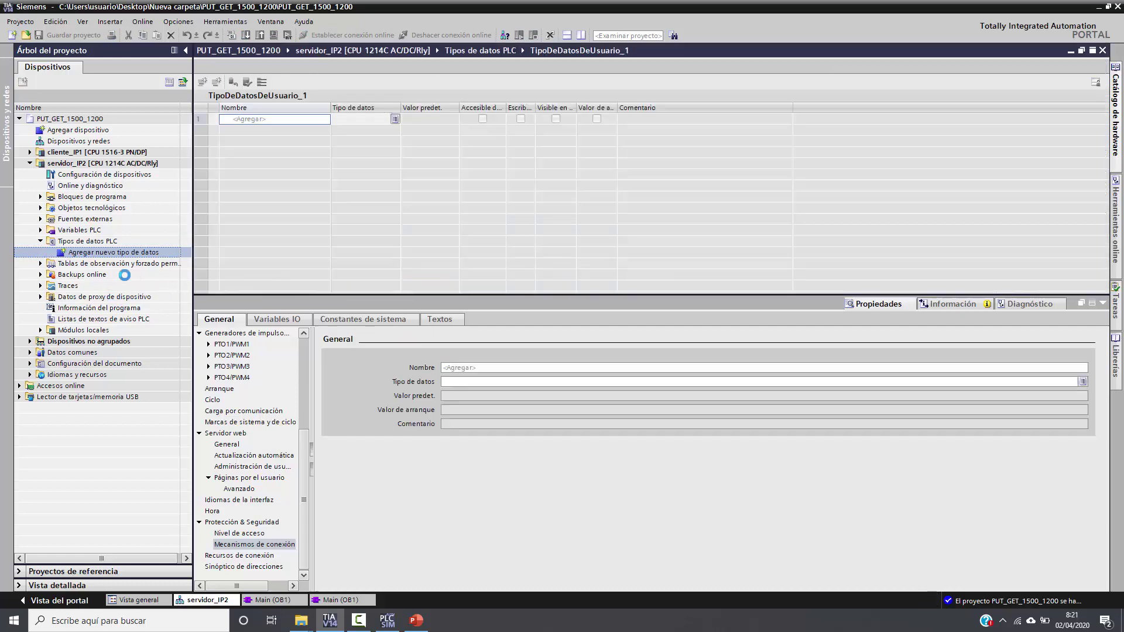
pyautogui.rightClick(98, 265)
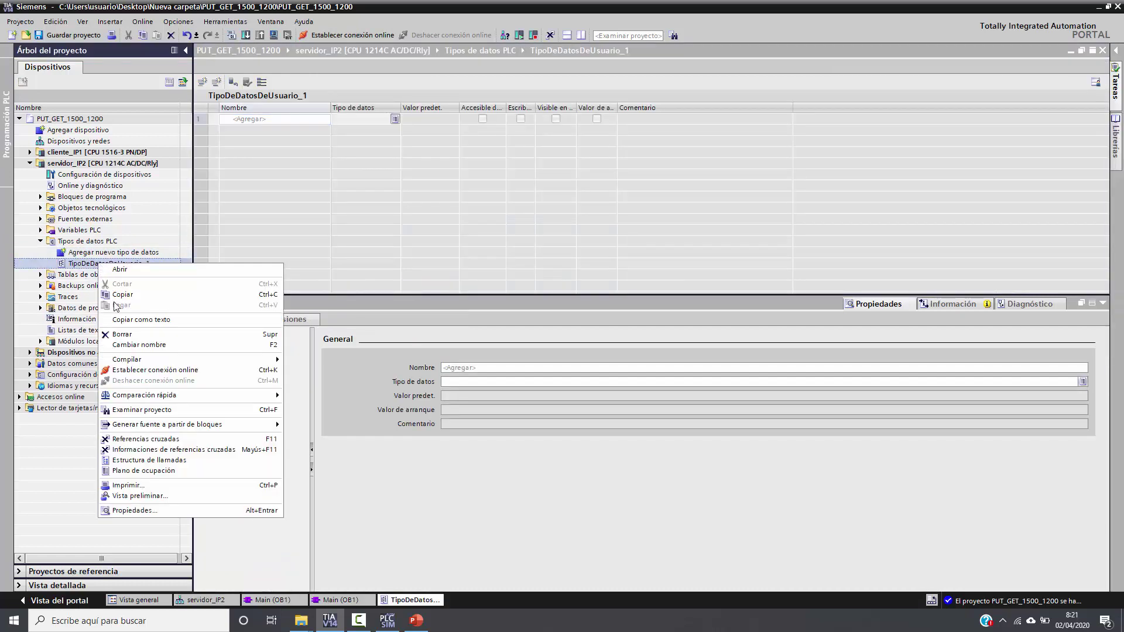
pyautogui.click(139, 345)
pyautogui.write('trama')
pyautogui.press('Return')
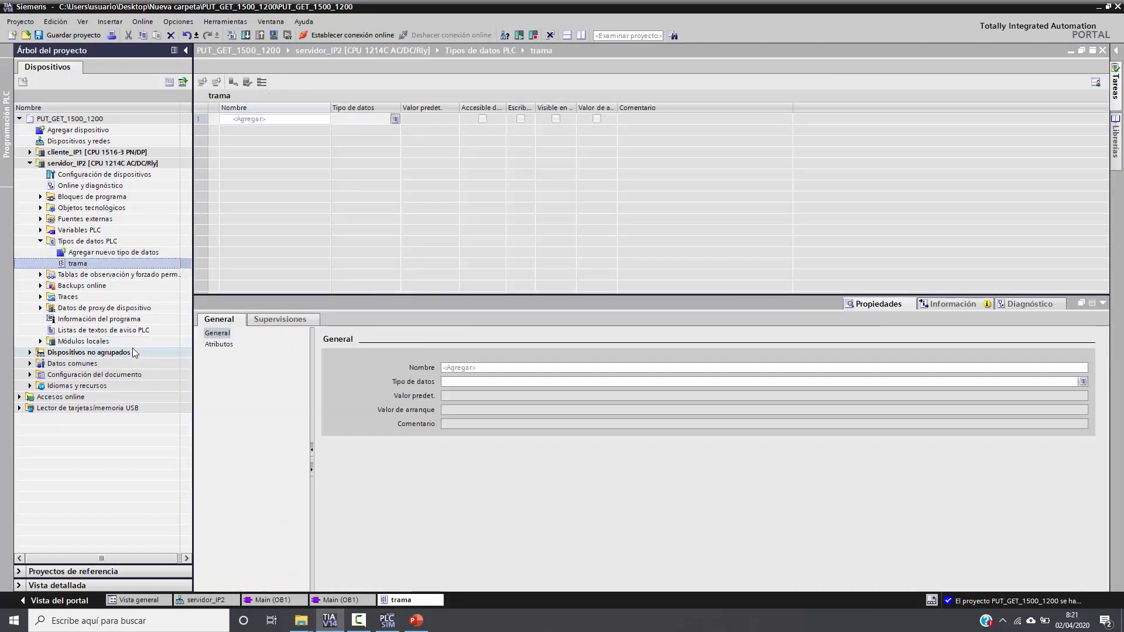
# Step: Add the element valores to the trama data type as an Array[0..6] of Real
pyautogui.click(266, 121)
pyautogui.write('valores')
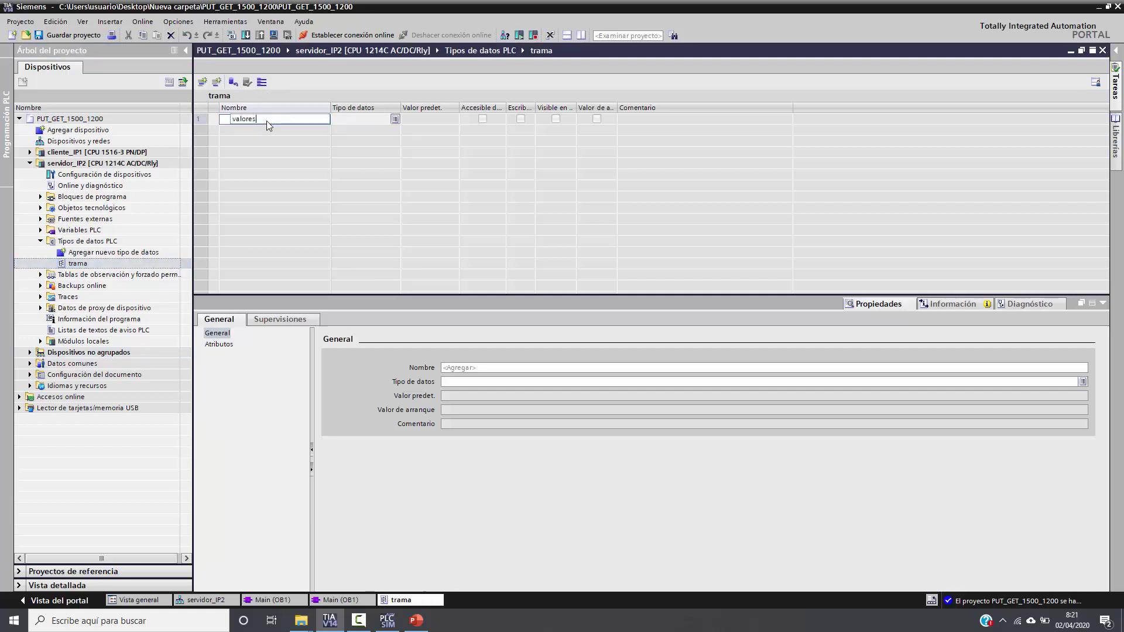
pyautogui.press('Return')
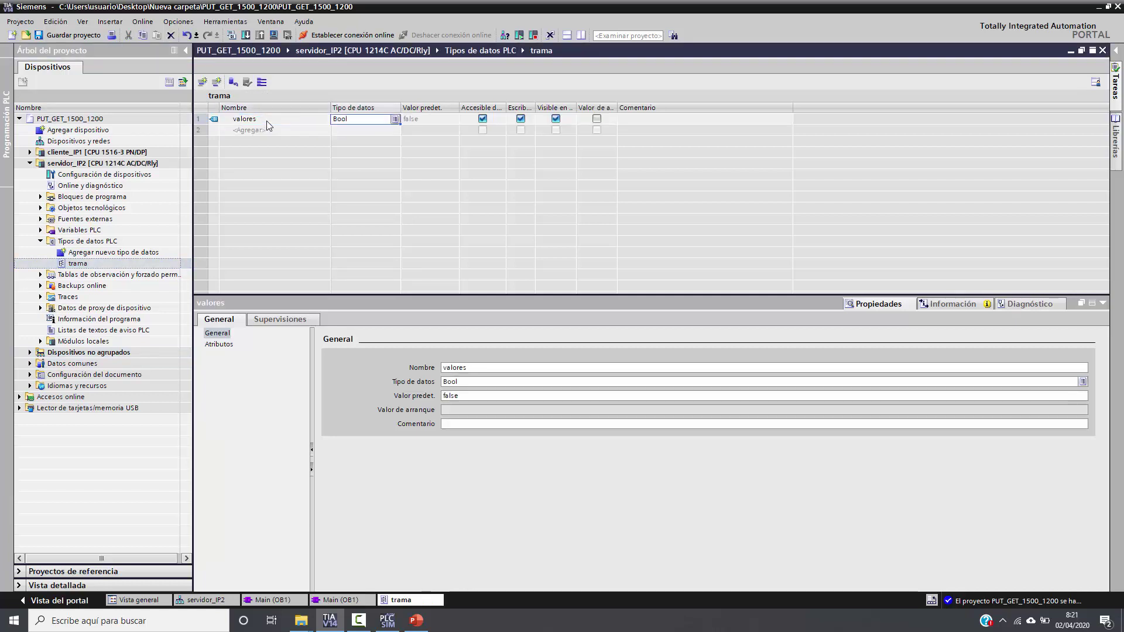
pyautogui.click(395, 122)
pyautogui.click(399, 128)
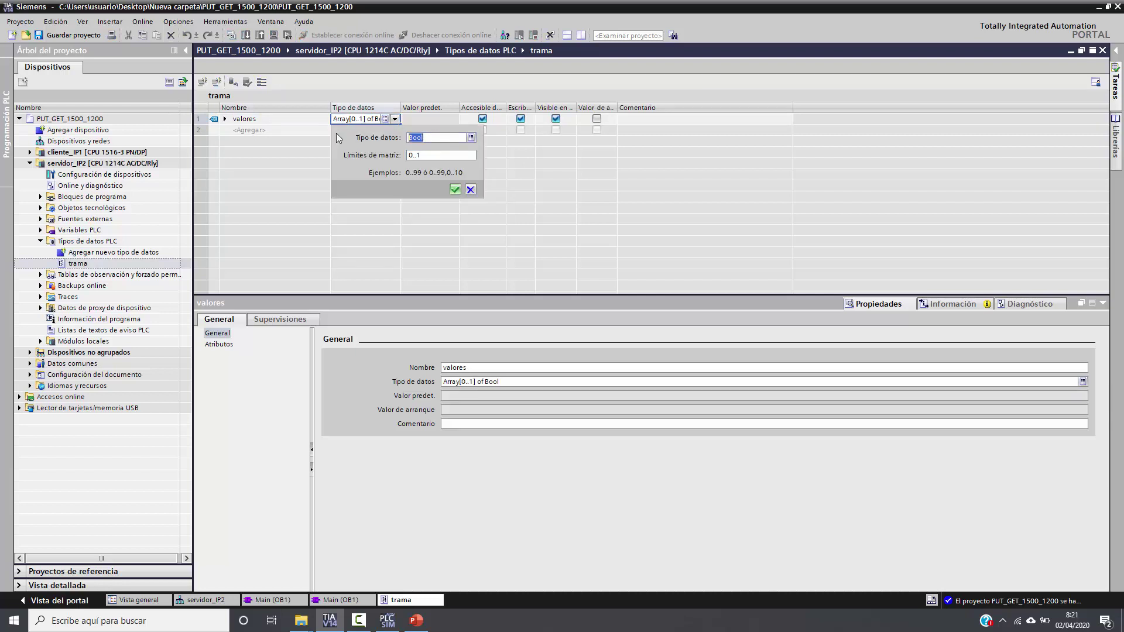
pyautogui.write('Real')
pyautogui.press('Tab')
pyautogui.write('6')
pyautogui.press('Return')
# Step: Add the element temperatura of type Real to the trama data type
pyautogui.click(326, 130)
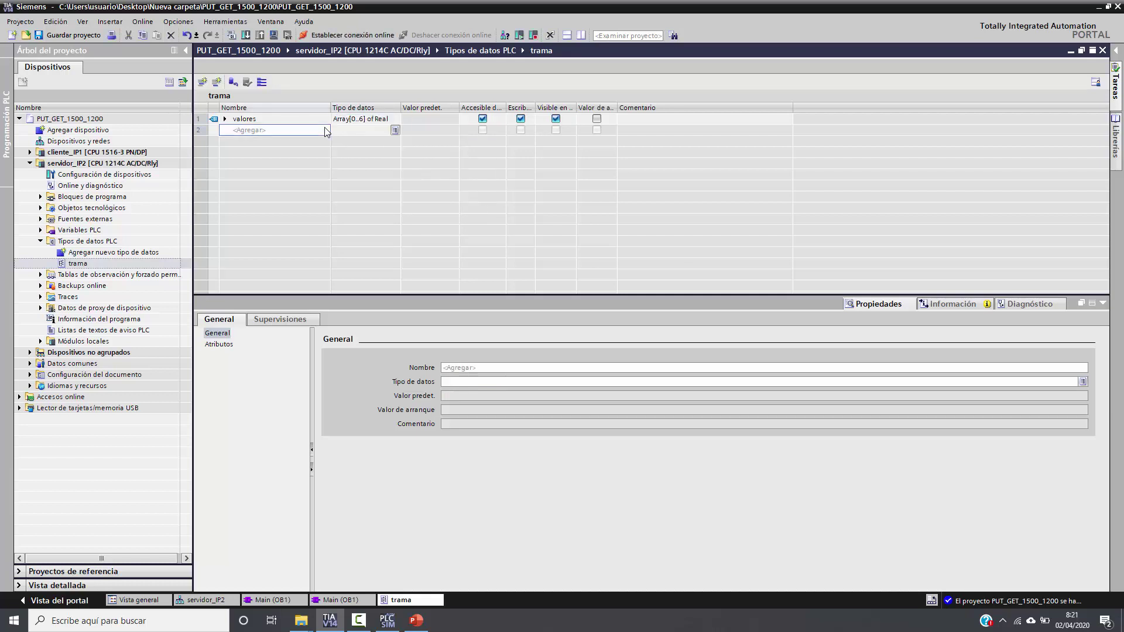
pyautogui.write('temperatura')
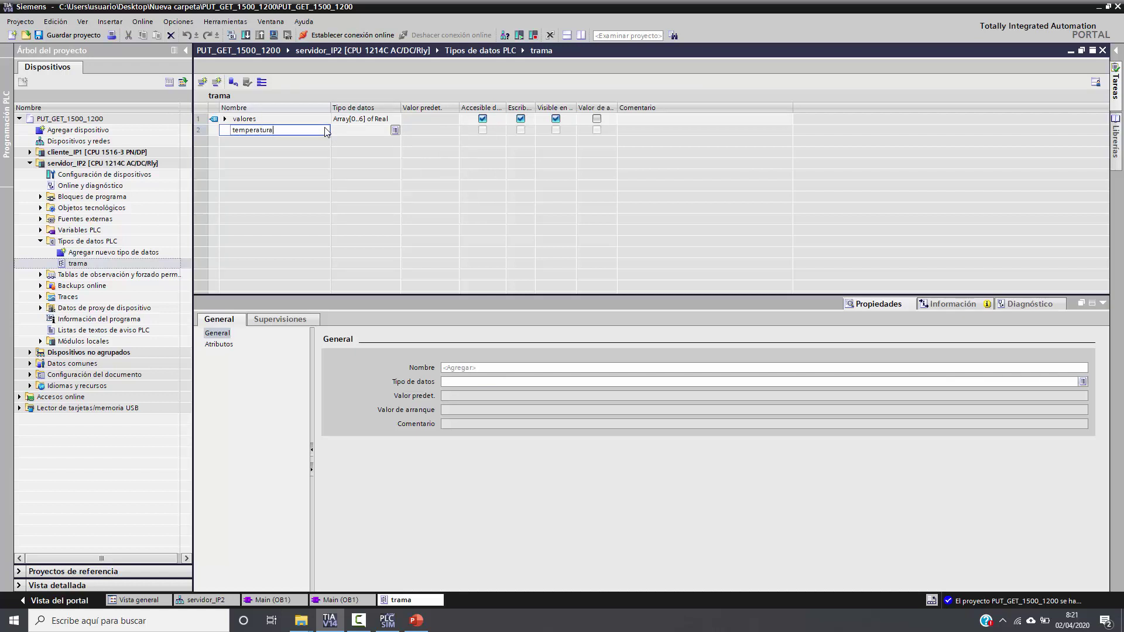
pyautogui.press('Return')
pyautogui.write('Real')
pyautogui.press('Return')
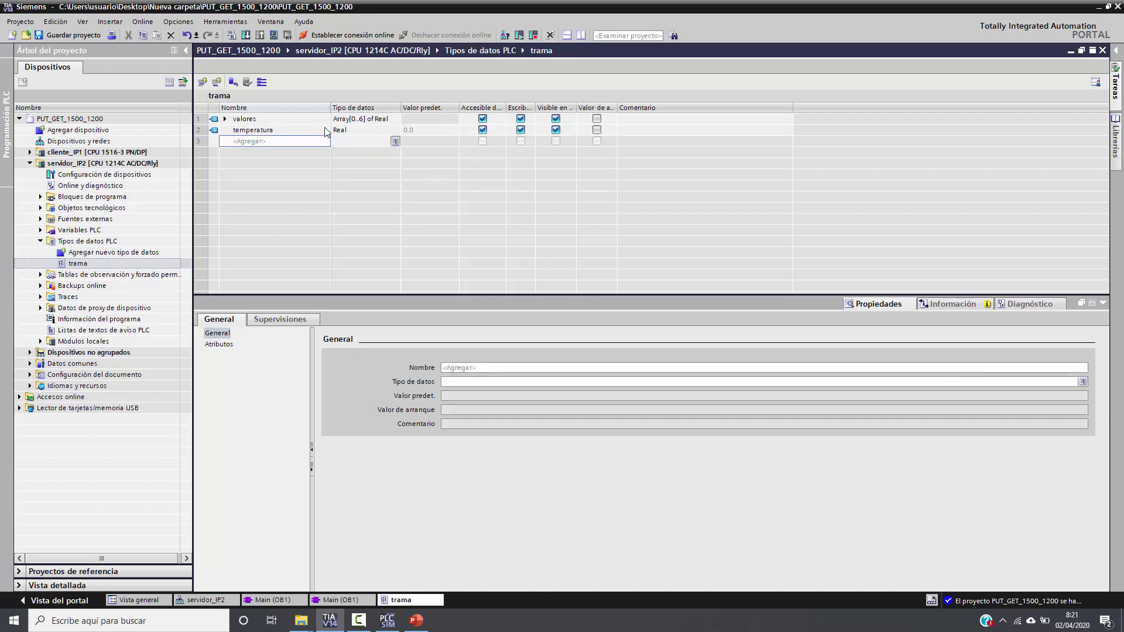
# Step: Add the elements contador of type Int and lshh of type Bool to the trama data type
pyautogui.write('contador')
pyautogui.press('Return')
pyautogui.write('Int')
pyautogui.press('Return')
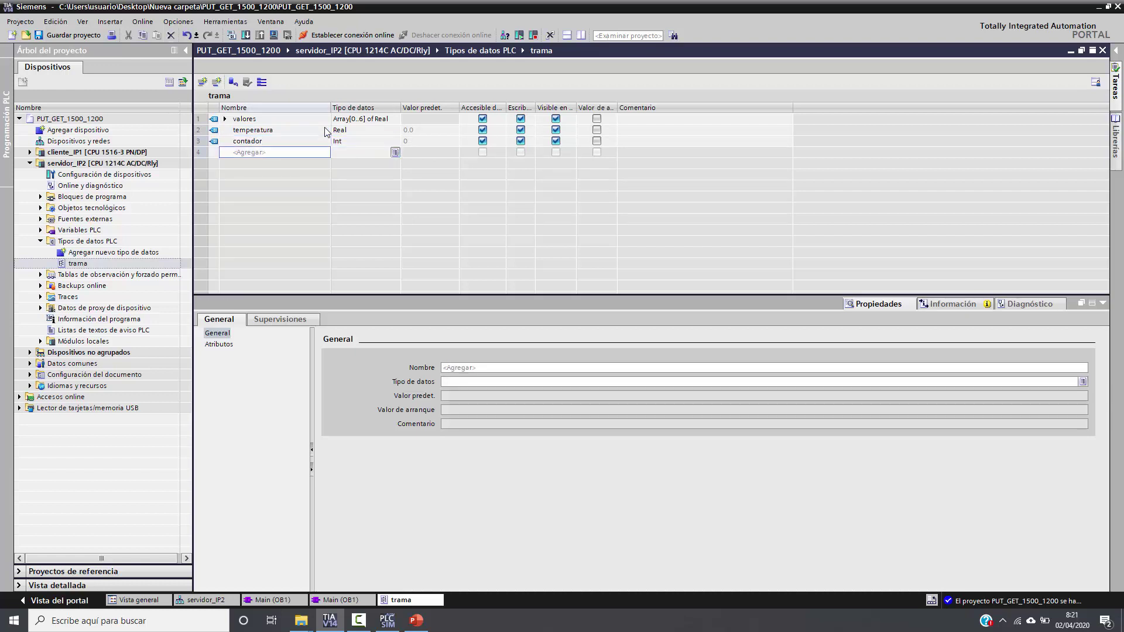
pyautogui.write('enhh')
pyautogui.press('Return')
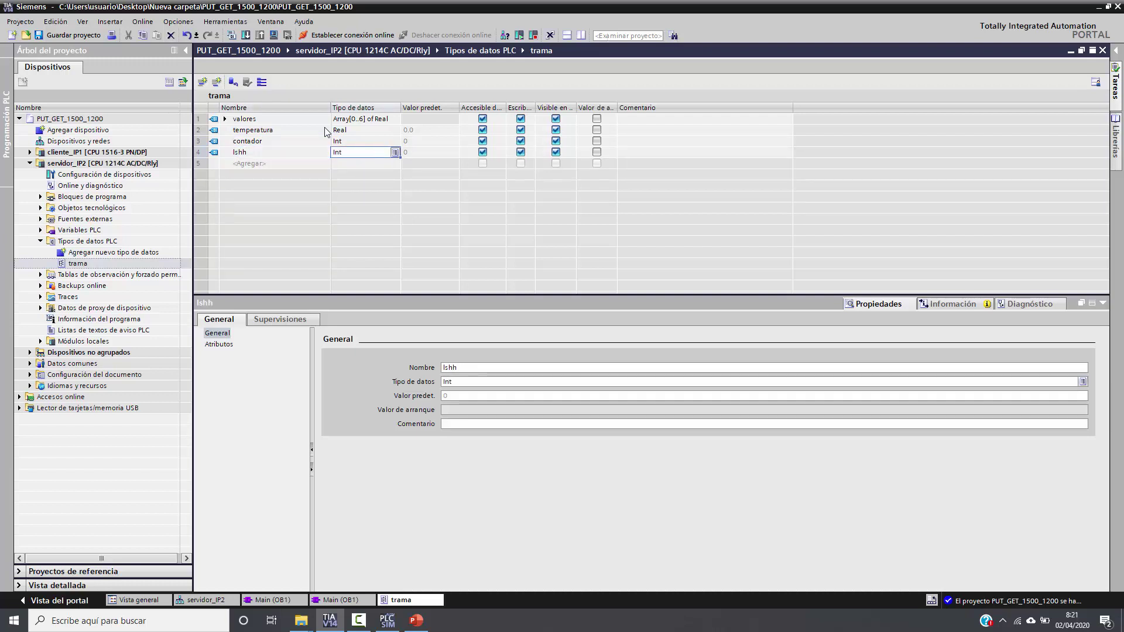
pyautogui.write('Bool')
pyautogui.press('Return')
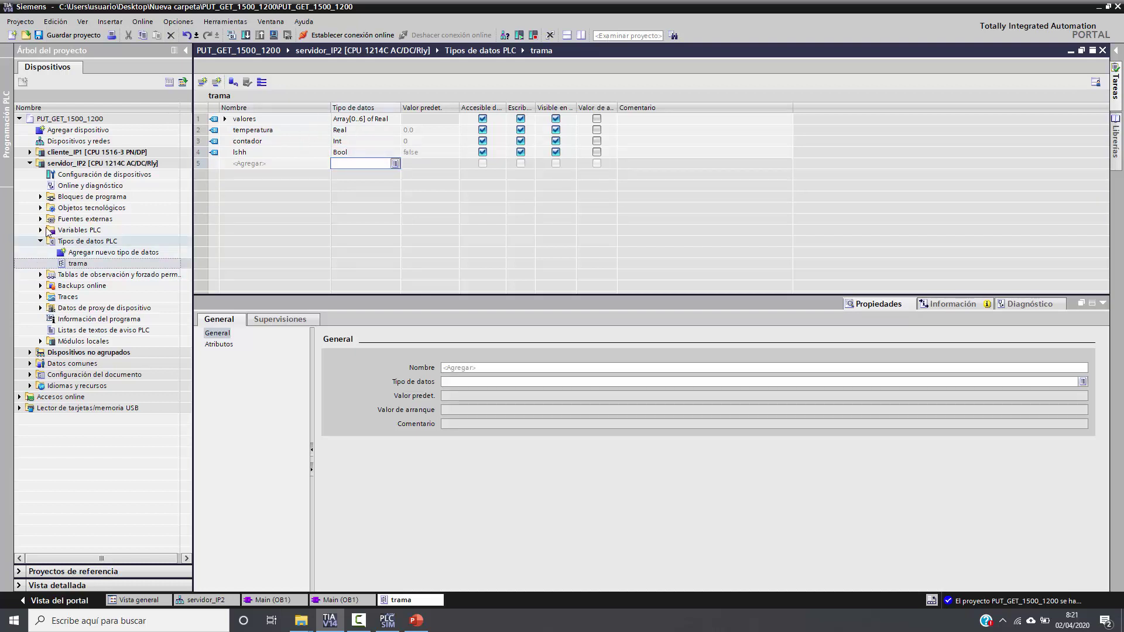
# Step: Add a global data block named info to the program blocks of servidor_IP2
pyautogui.click(41, 197)
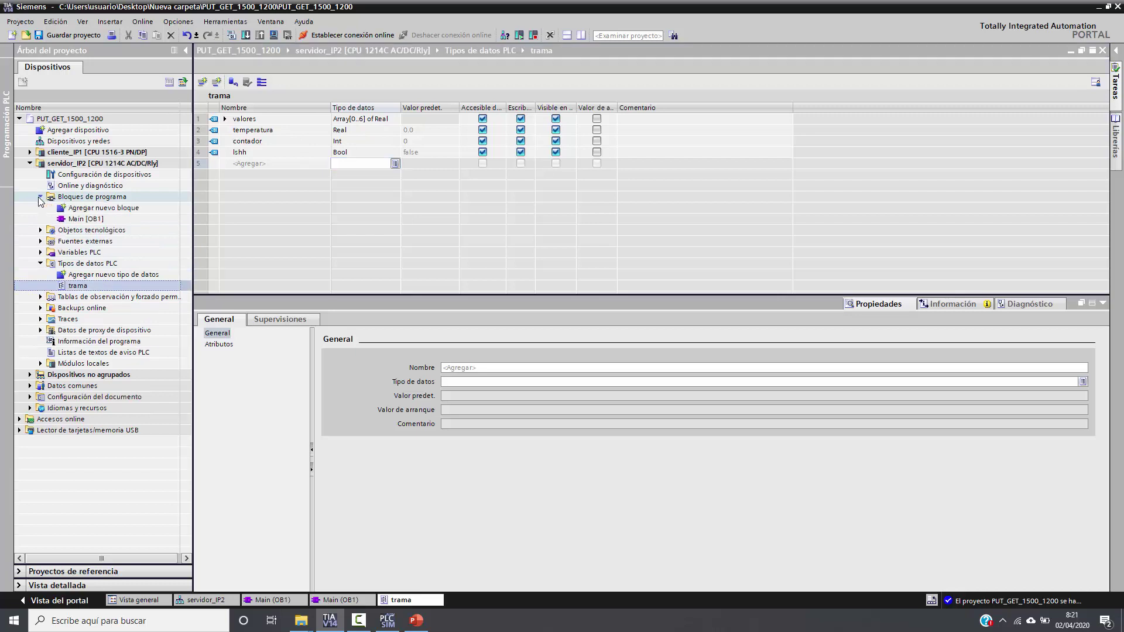
pyautogui.doubleClick(84, 208)
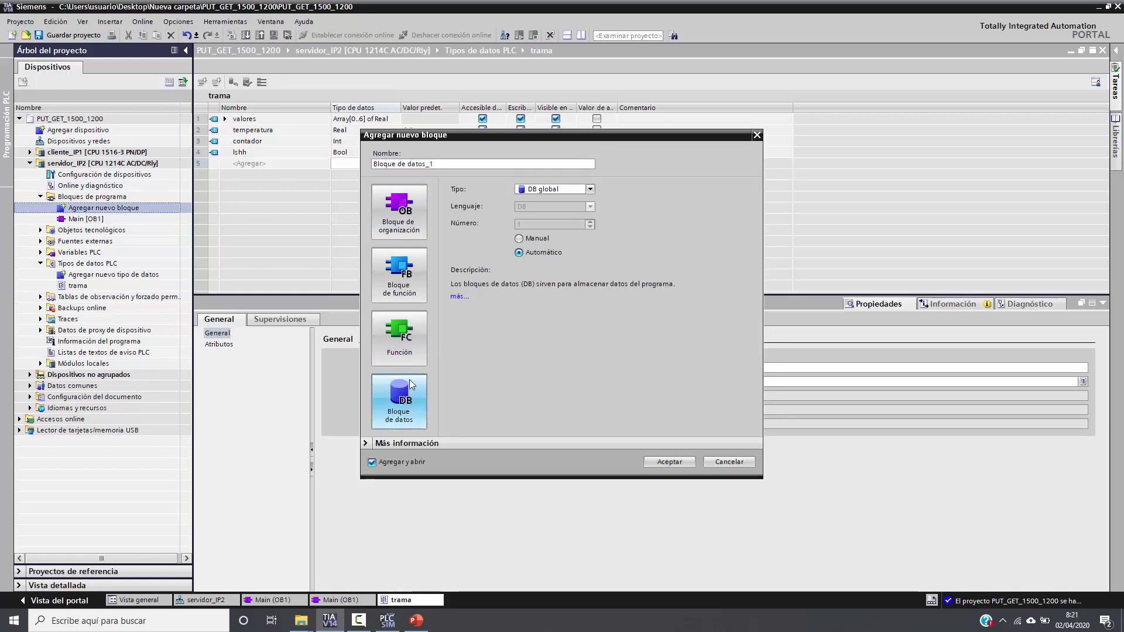
pyautogui.moveTo(436, 164); pyautogui.dragTo(287, 175)
pyautogui.click(286, 175)
pyautogui.write('info')
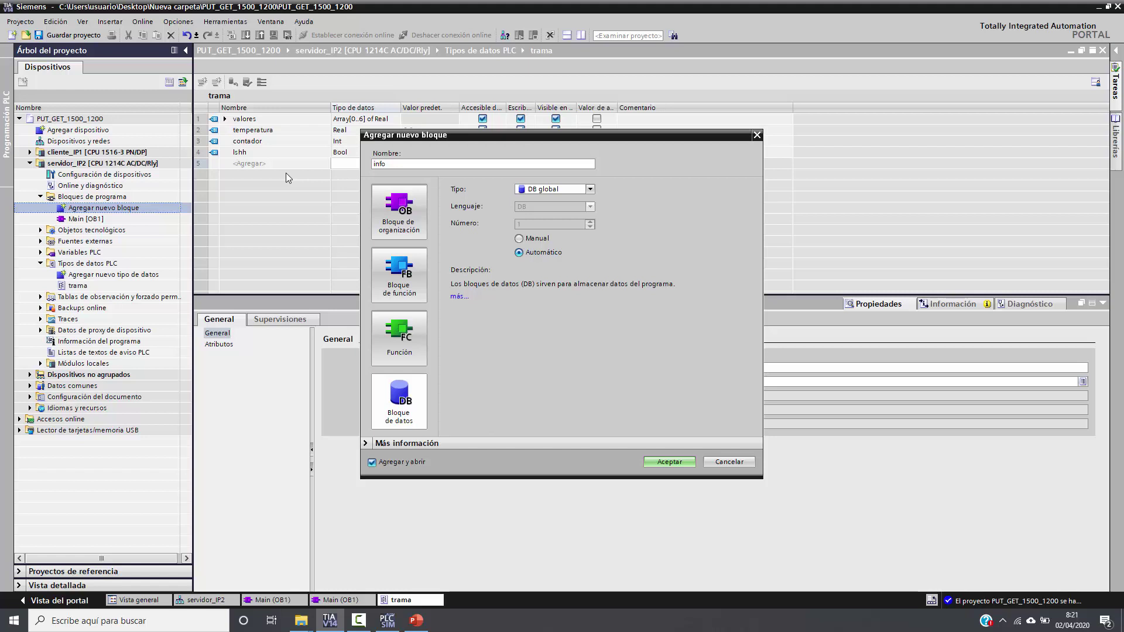
pyautogui.press('Return')
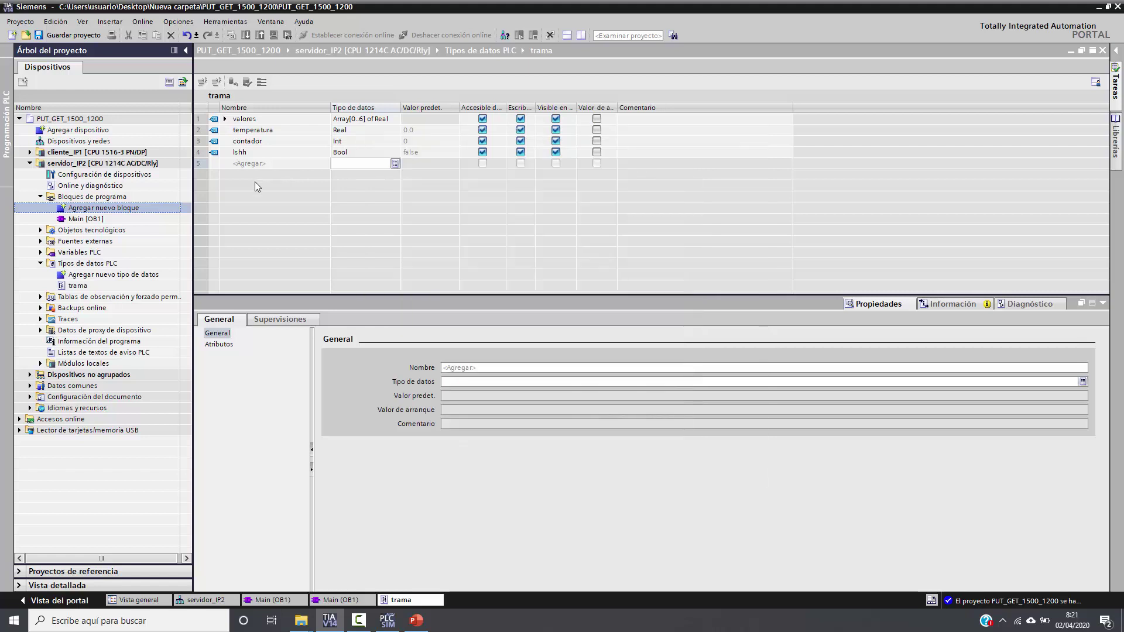
# Step: Declare the static variable datos_recibidos with data type "trama" in the info data block
pyautogui.write('dat')
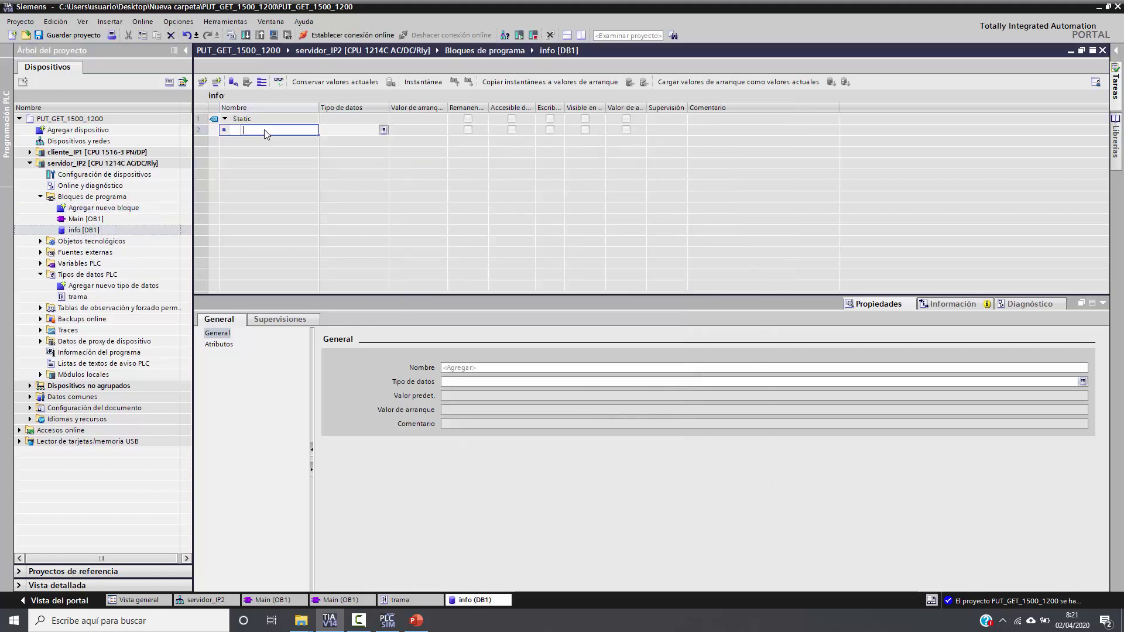
pyautogui.write('os_recibidos')
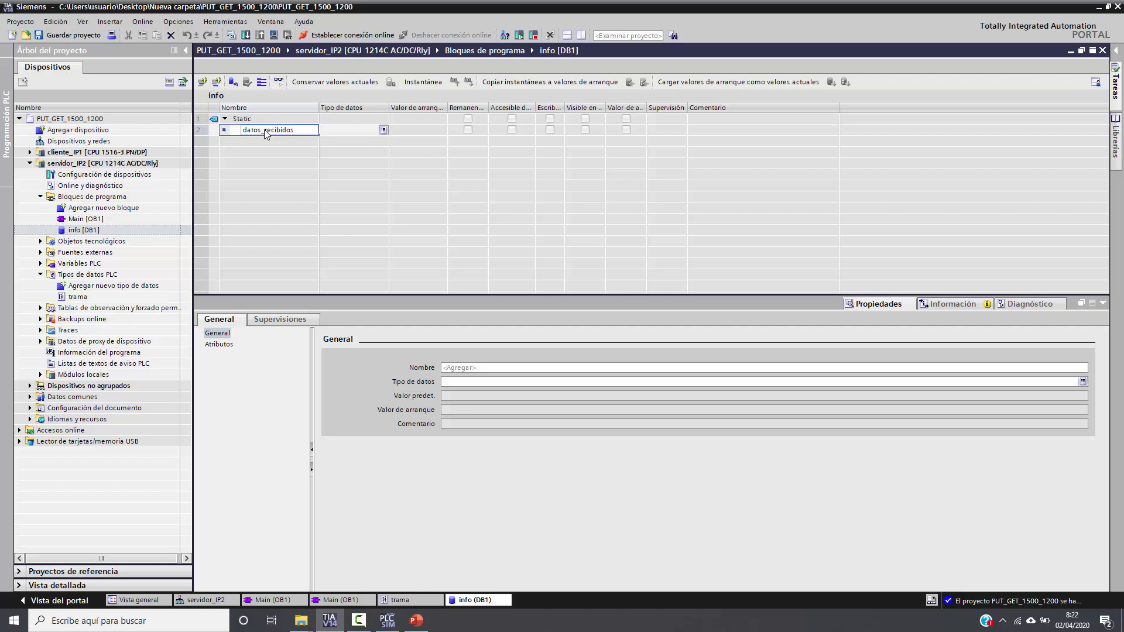
pyautogui.press('Tab')
pyautogui.write('t')
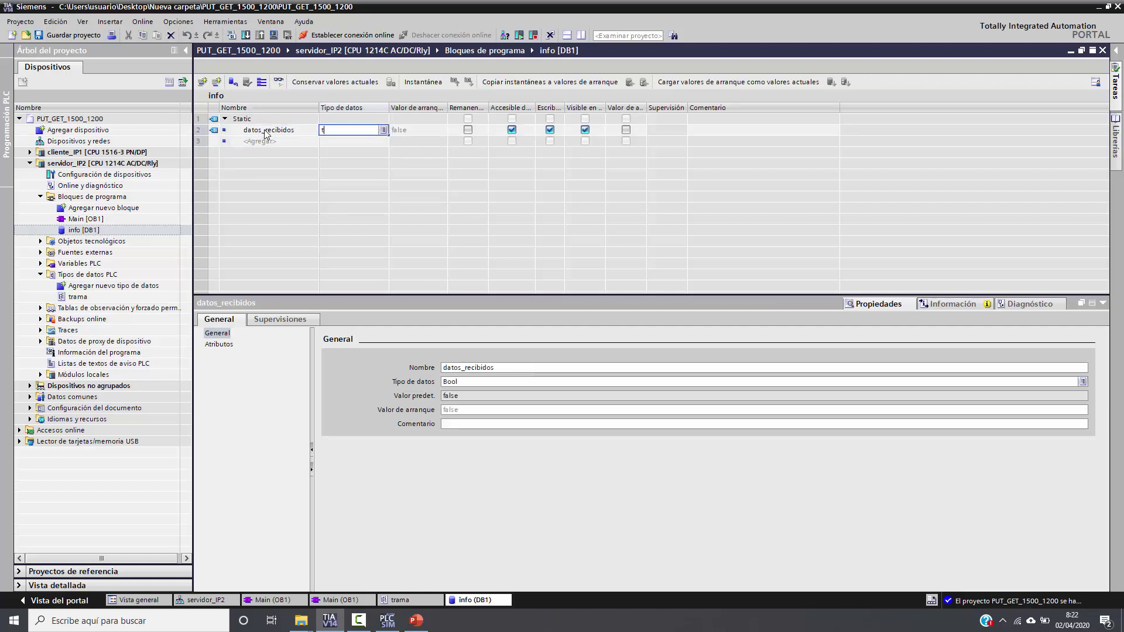
pyautogui.write('r')
pyautogui.press('Down')
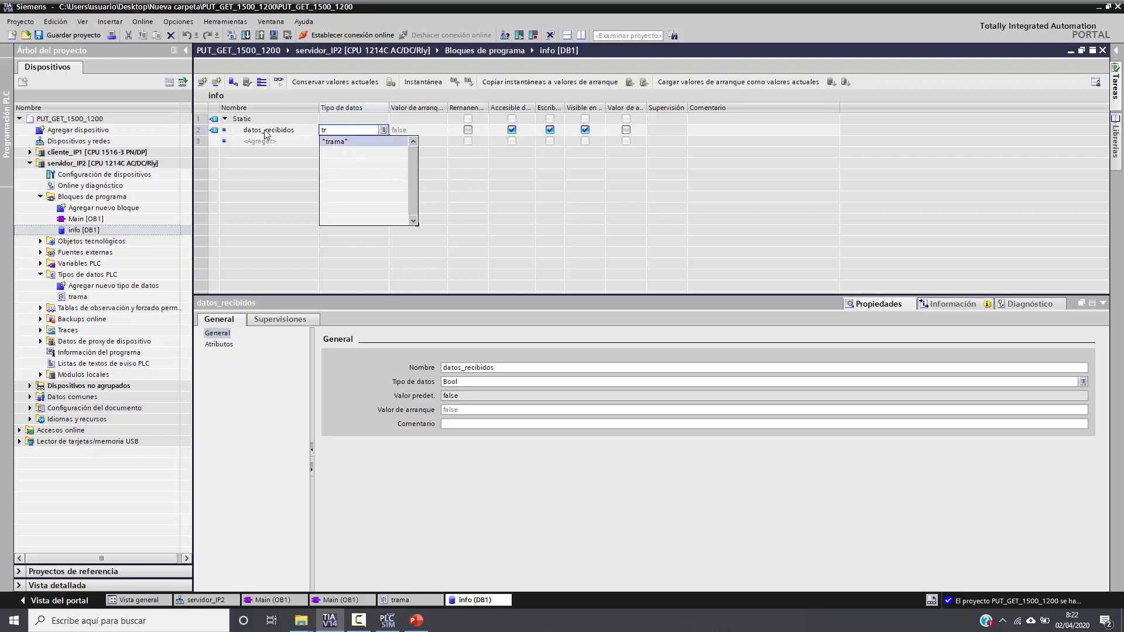
pyautogui.press('Return')
pyautogui.press('Return')
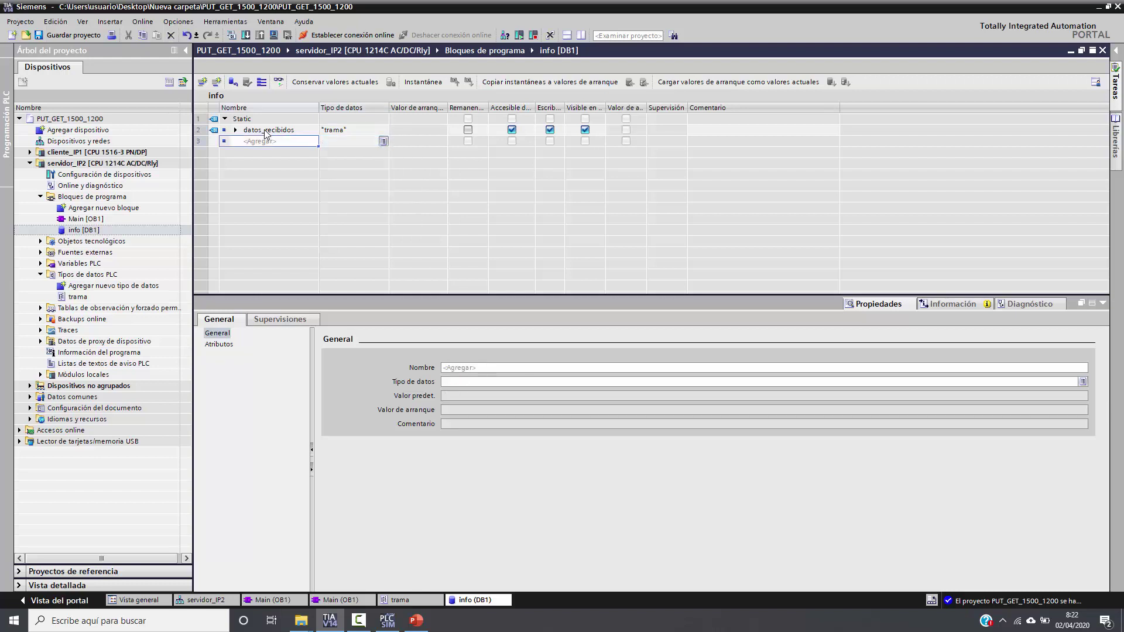
# Step: Declare a second static variable datos_enviar with data type "trama" in the info data block
pyautogui.write('datos_envia')
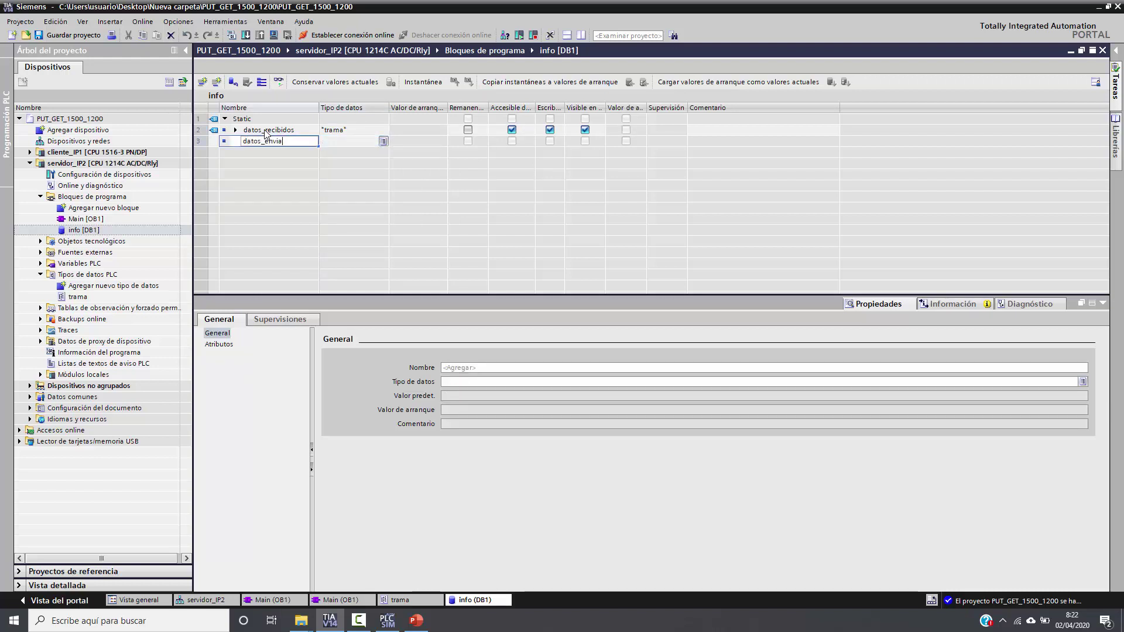
pyautogui.write('d')
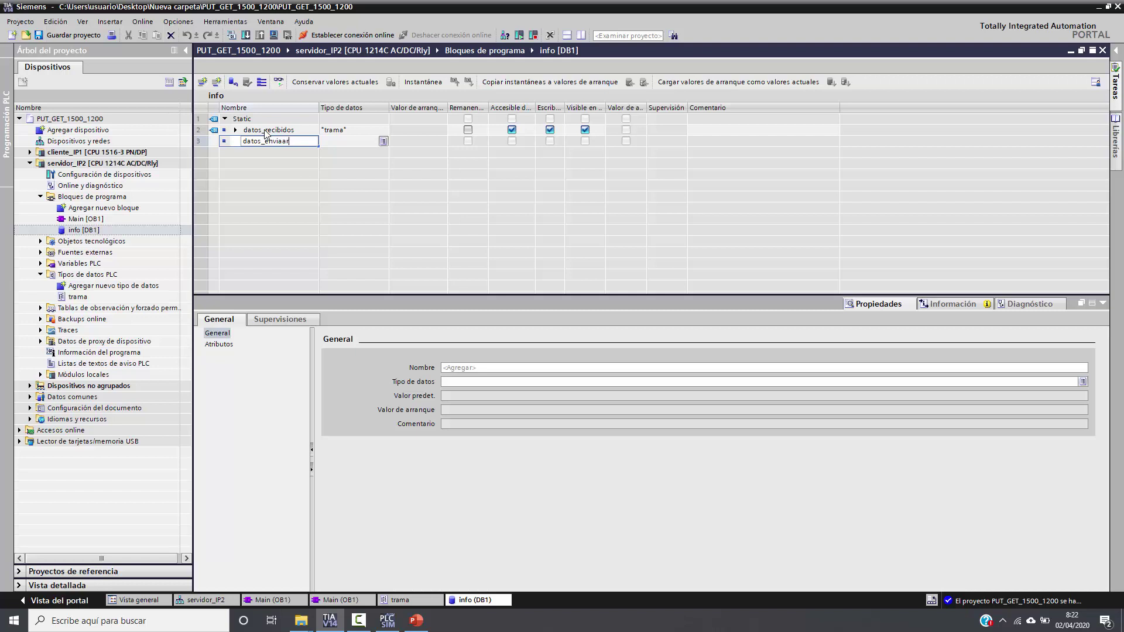
pyautogui.press('Return')
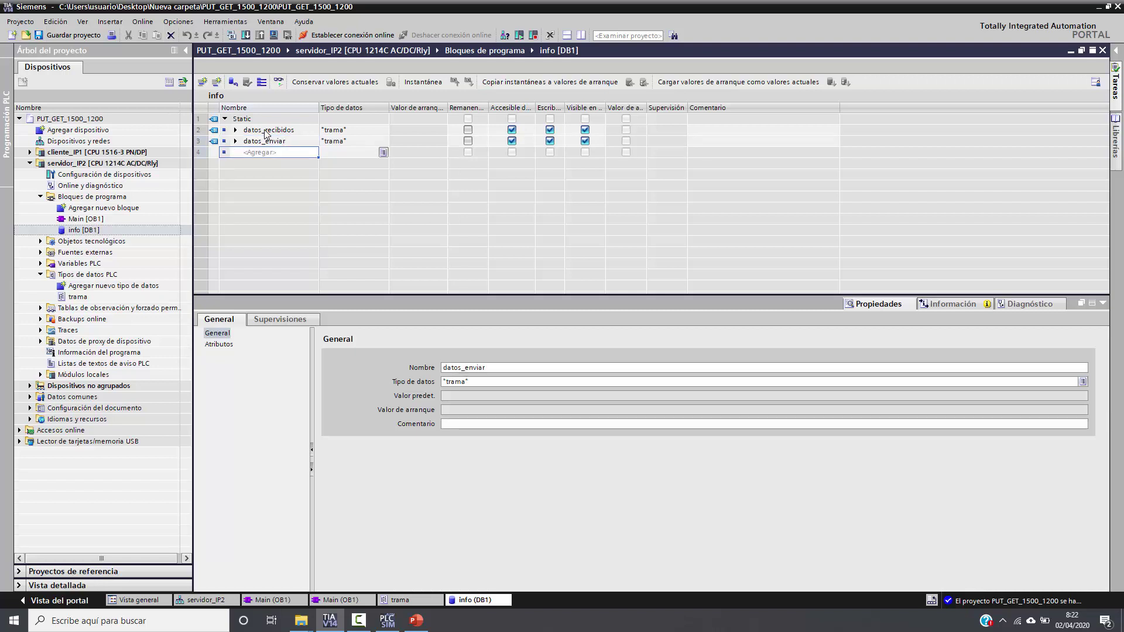
pyautogui.press('Return')
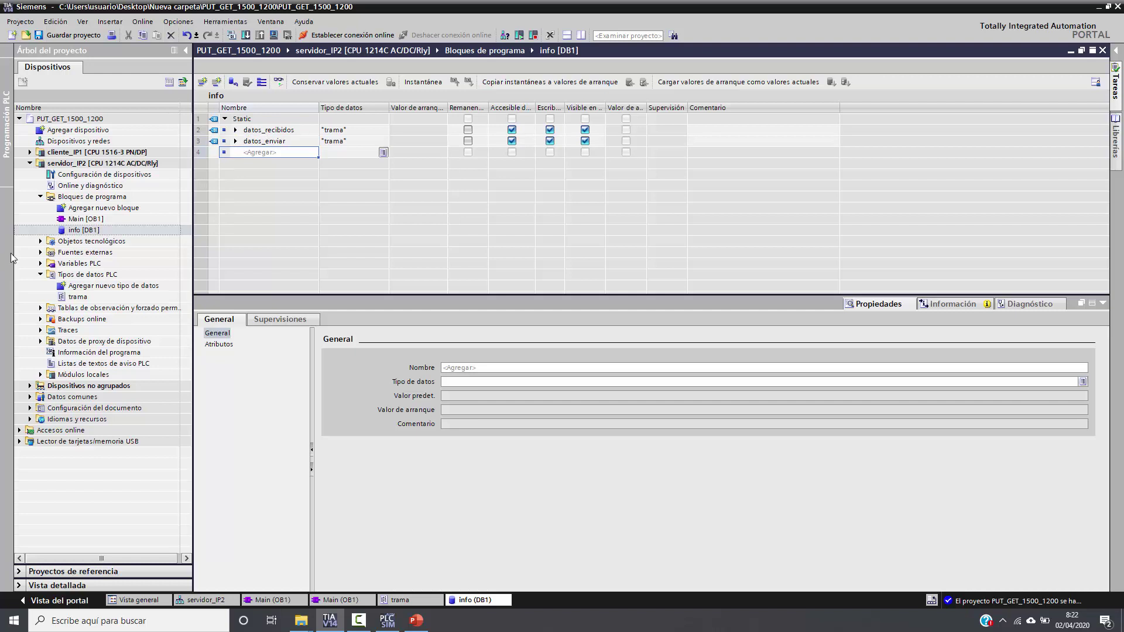
# Step: Expand datos_recibidos and datos_enviar in the info data block and examine their member structures
pyautogui.click(275, 143)
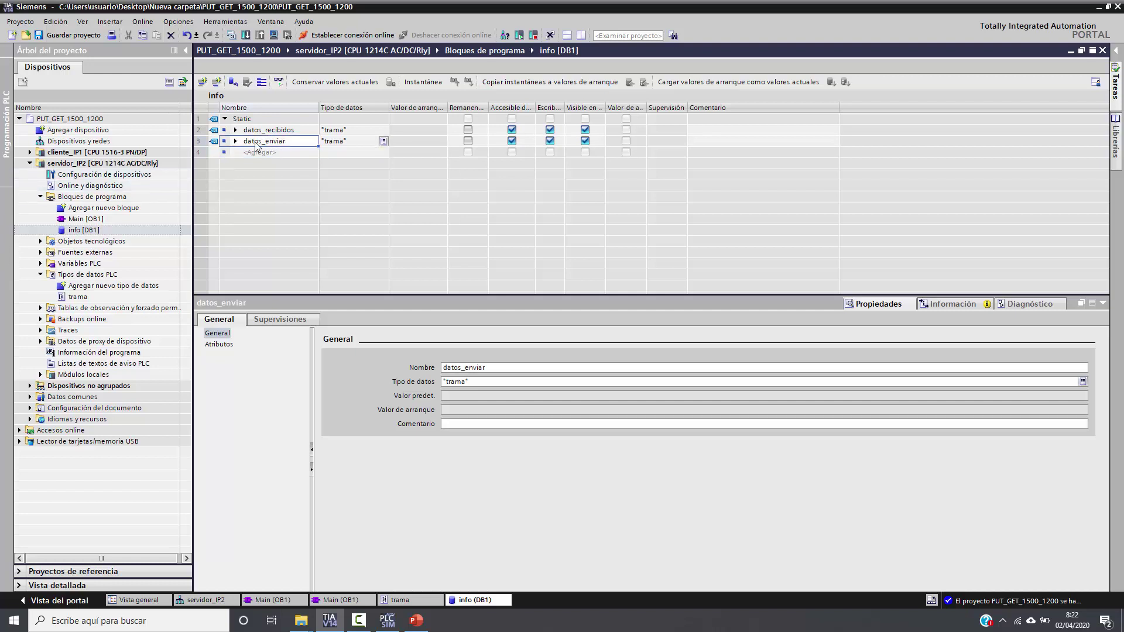
pyautogui.click(235, 130)
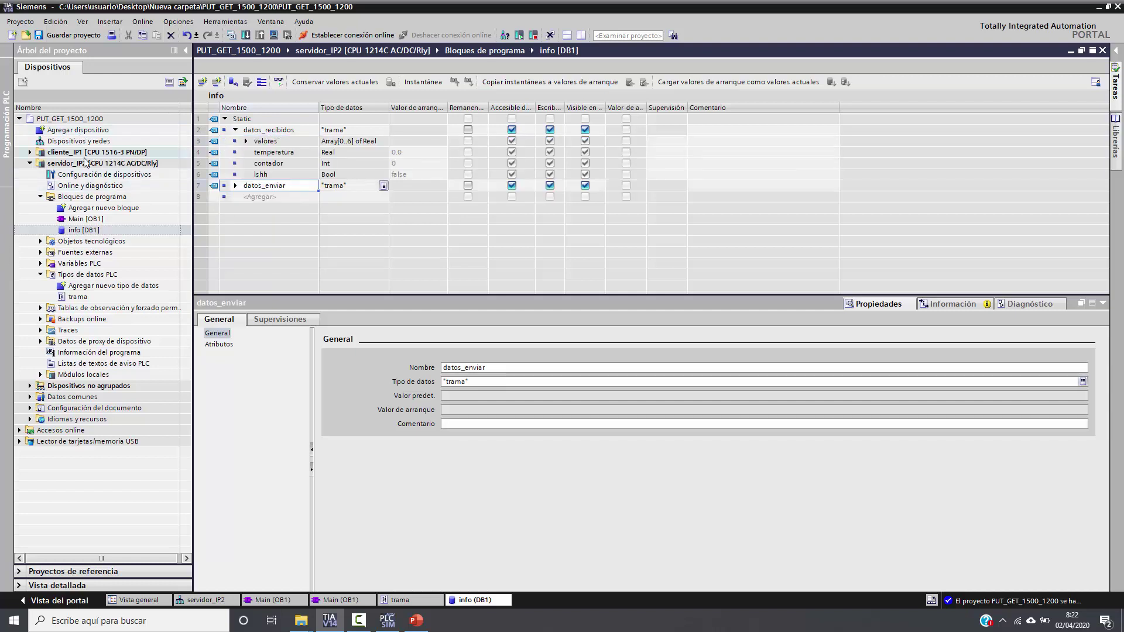
pyautogui.click(279, 133)
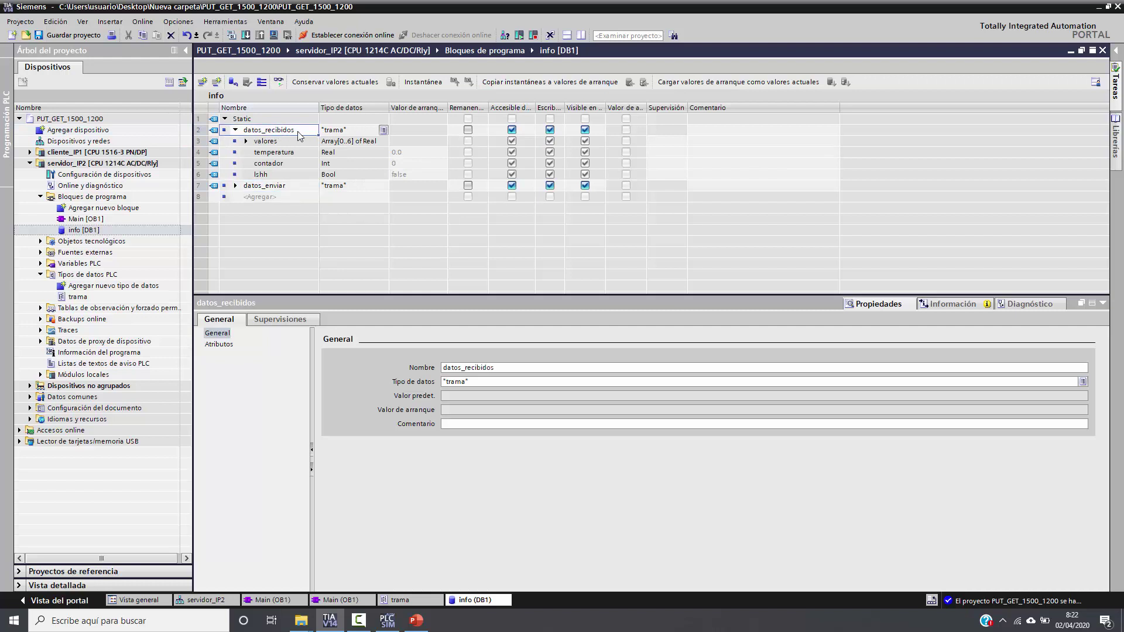
pyautogui.click(246, 186)
pyautogui.click(236, 185)
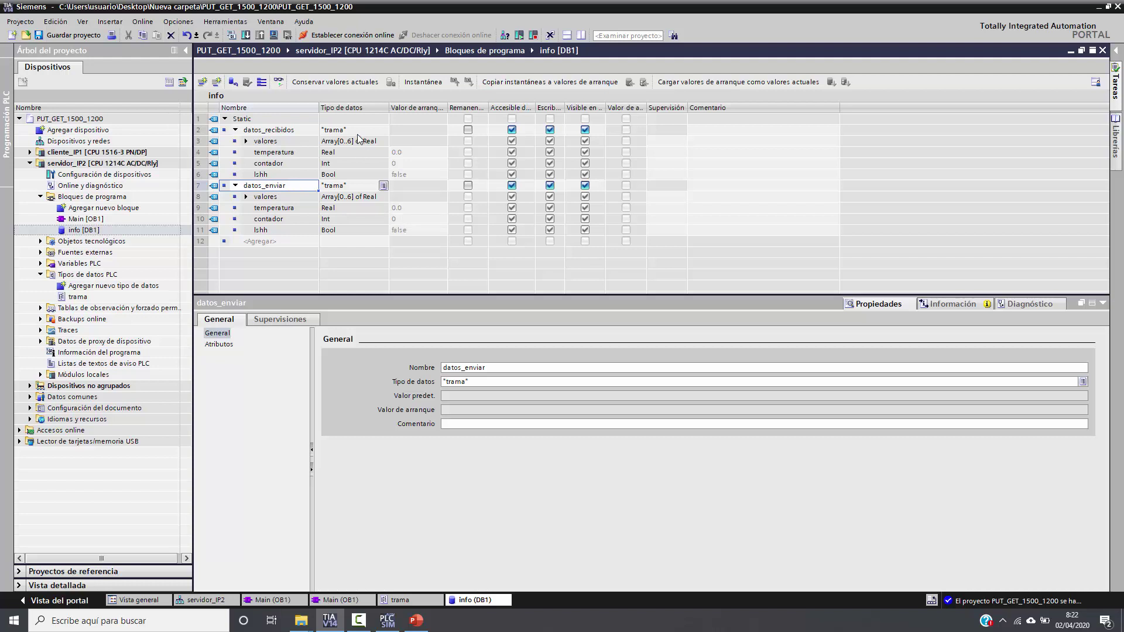
pyautogui.click(293, 124)
pyautogui.click(303, 136)
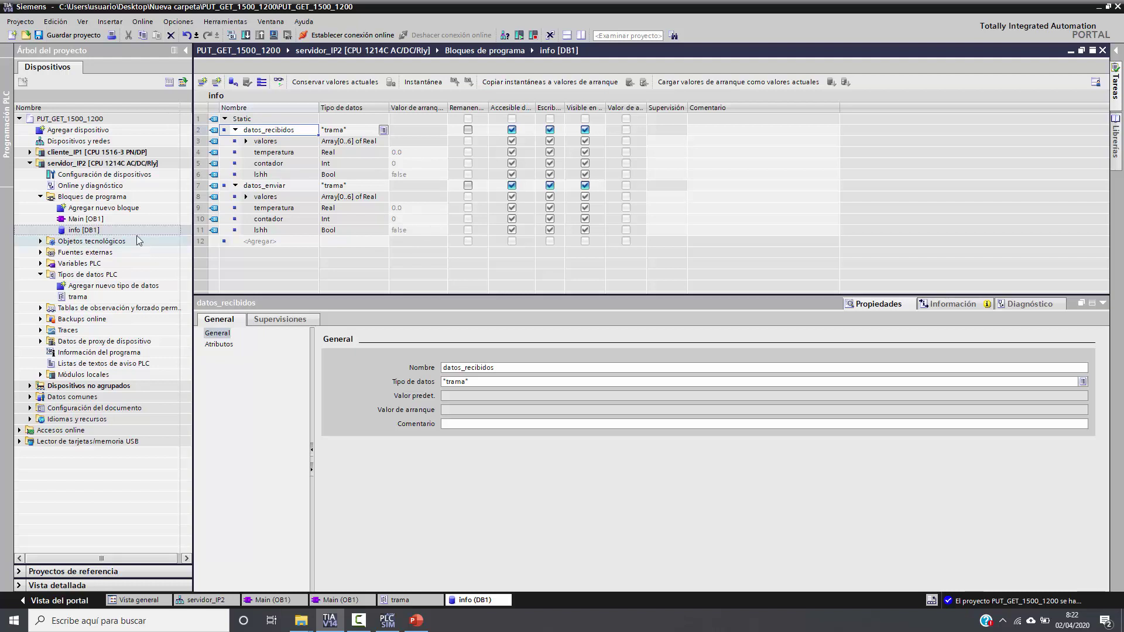
# Step: Turn off optimized block access in the attributes of servidor_IP2's info data block and accept the block access change
pyautogui.click(105, 232)
pyautogui.rightClick(105, 232)
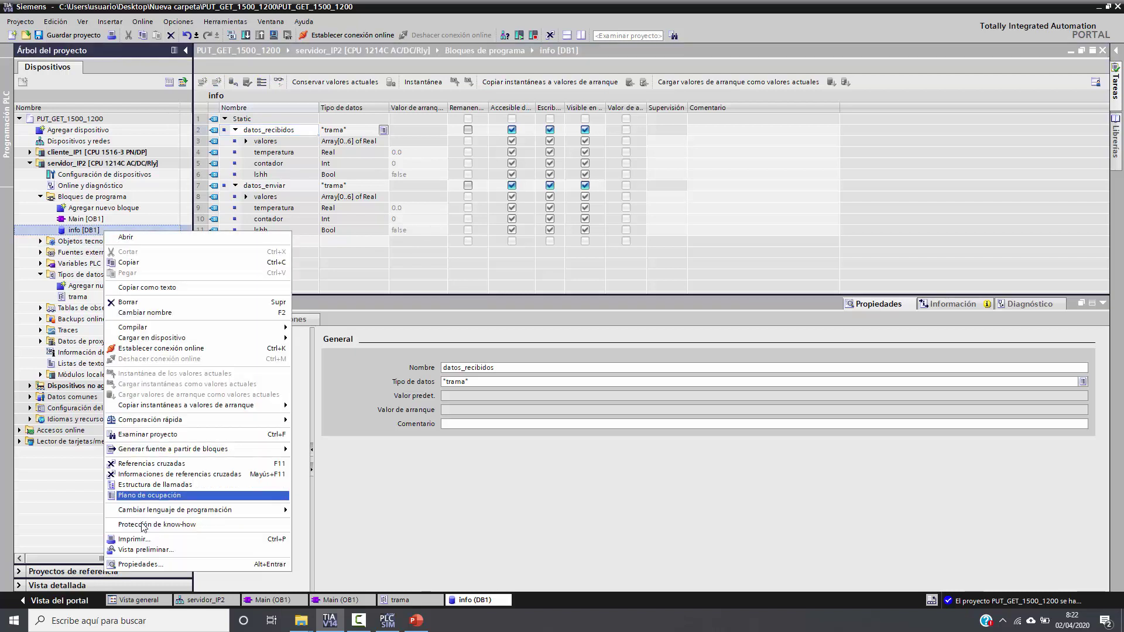
pyautogui.click(168, 565)
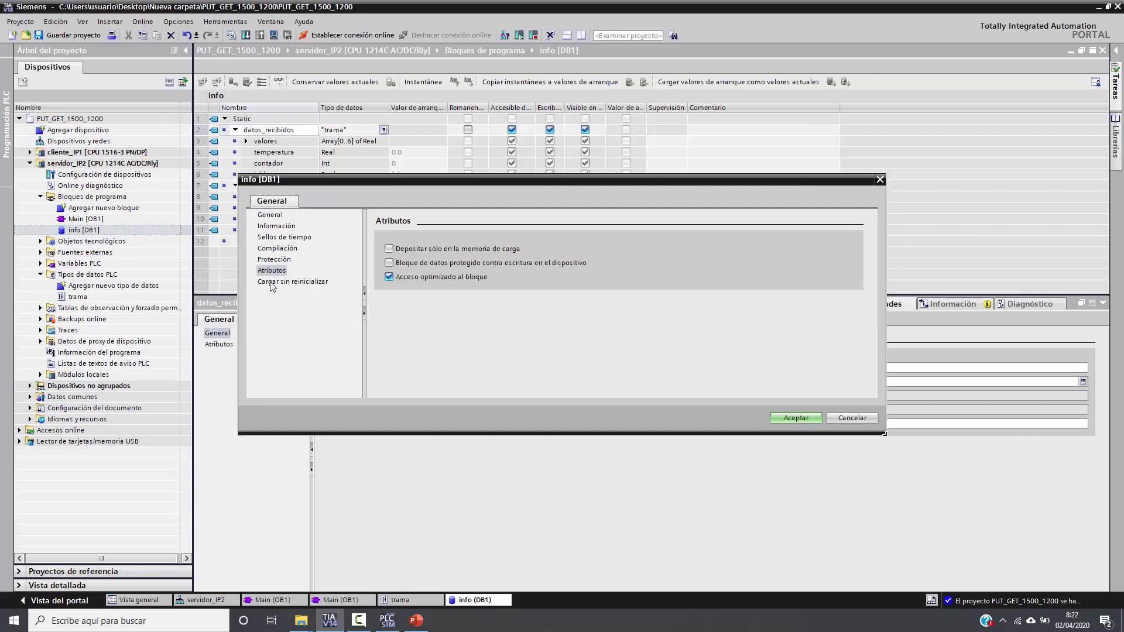
pyautogui.click(388, 277)
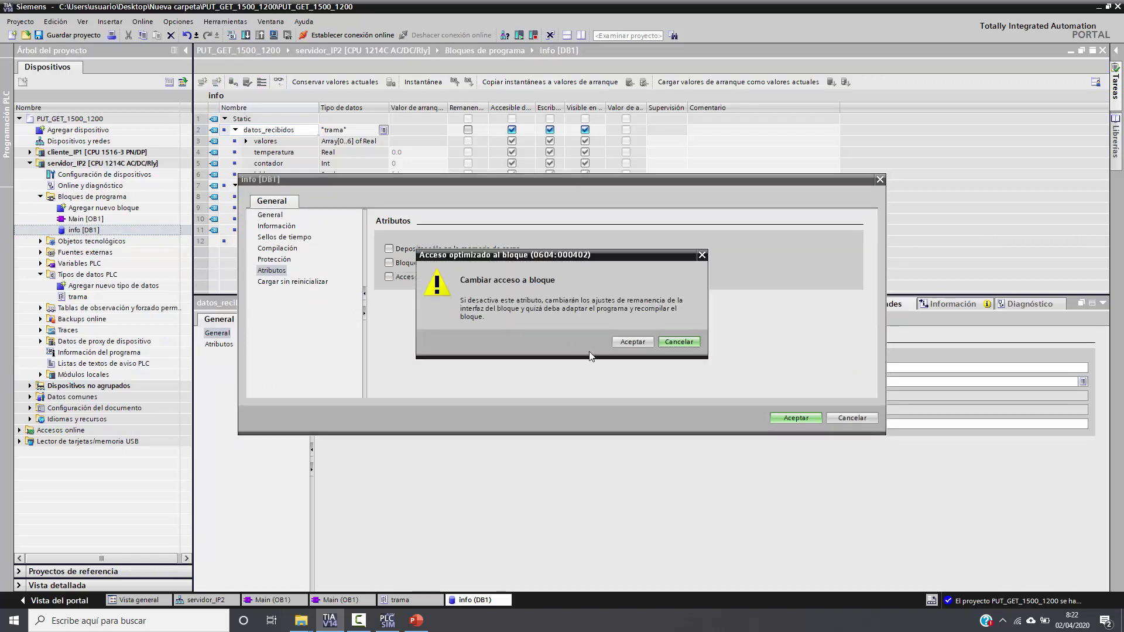
pyautogui.click(616, 344)
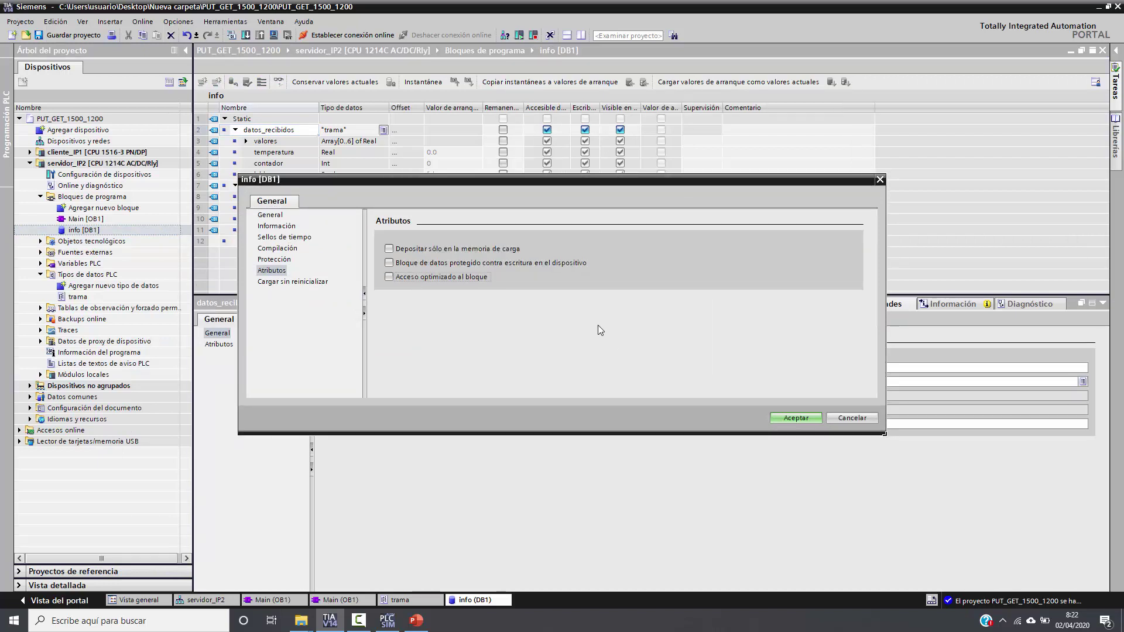
pyautogui.click(797, 418)
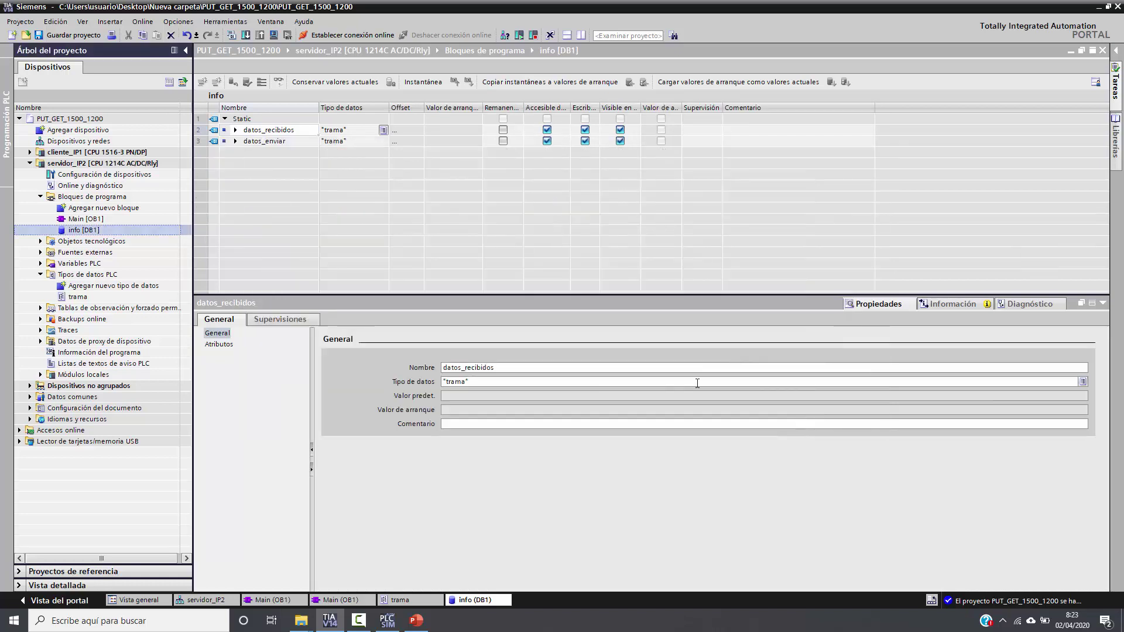
# Step: Compile servidor_IP2 and load it into the PLC at 192.168.0.2 through subnet PN/IE_1, showing only devices with identical addresses
pyautogui.click(114, 164)
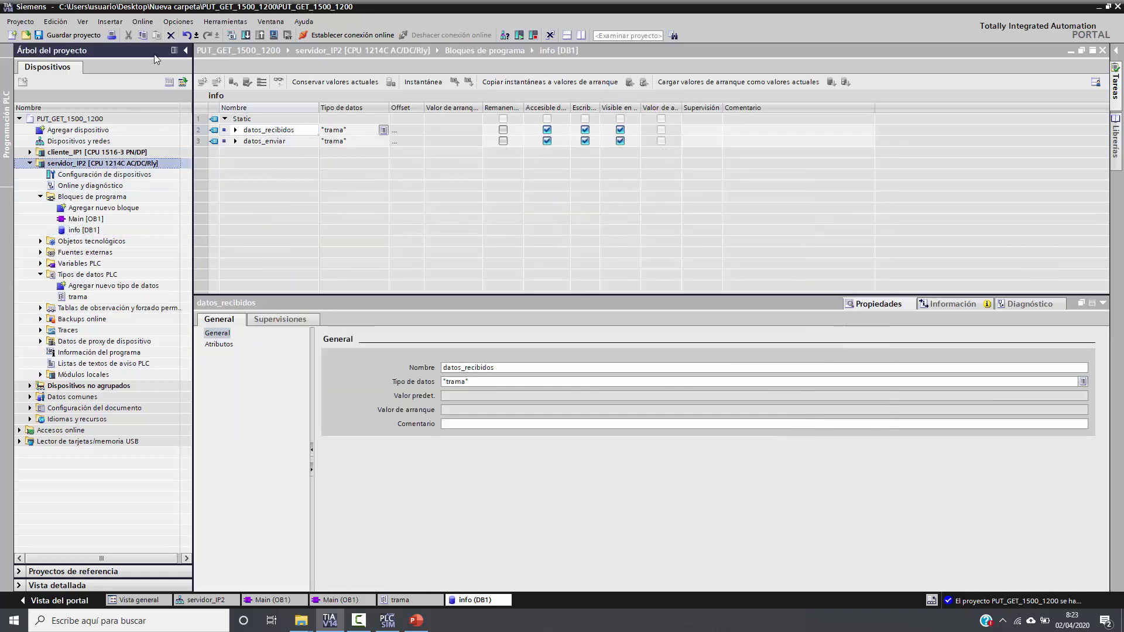
pyautogui.click(240, 32)
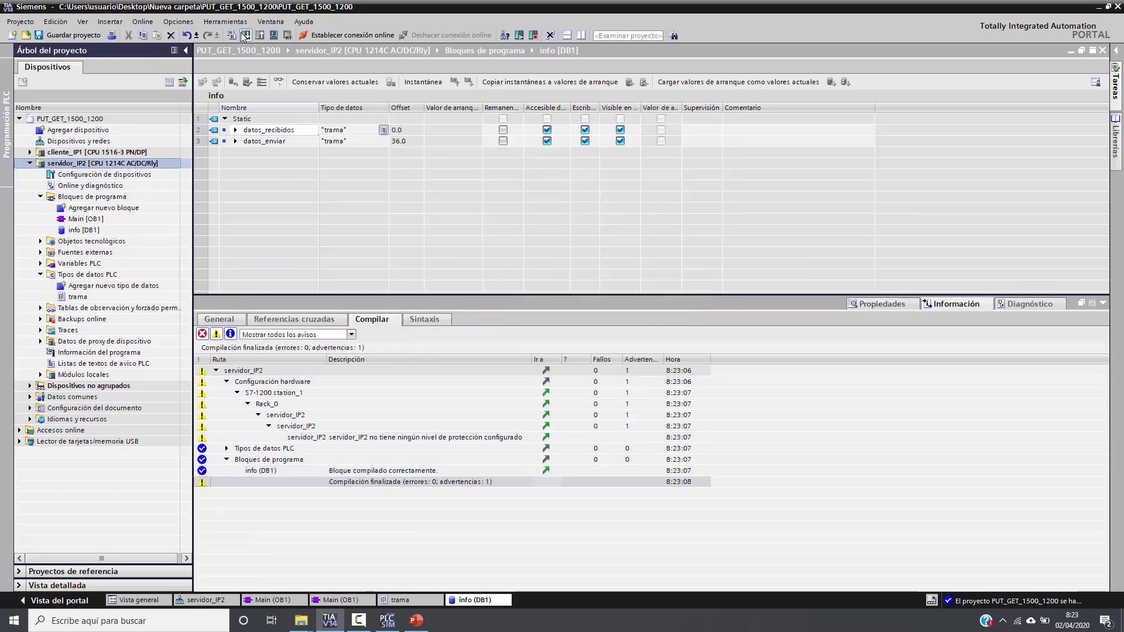
pyautogui.click(246, 35)
pyautogui.click(645, 246)
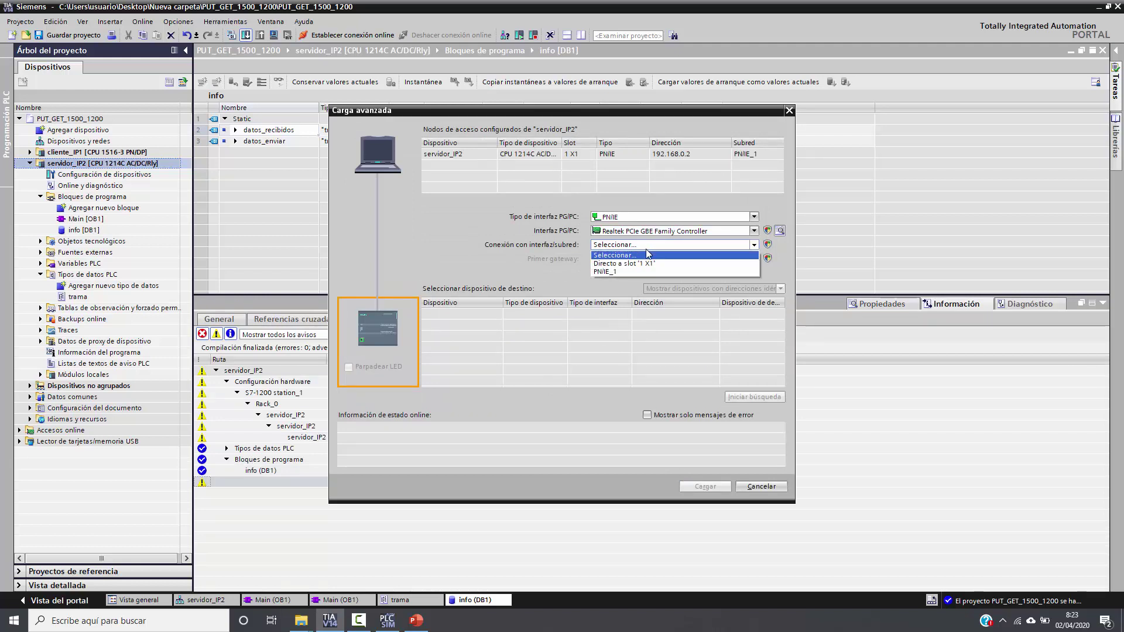
pyautogui.click(638, 271)
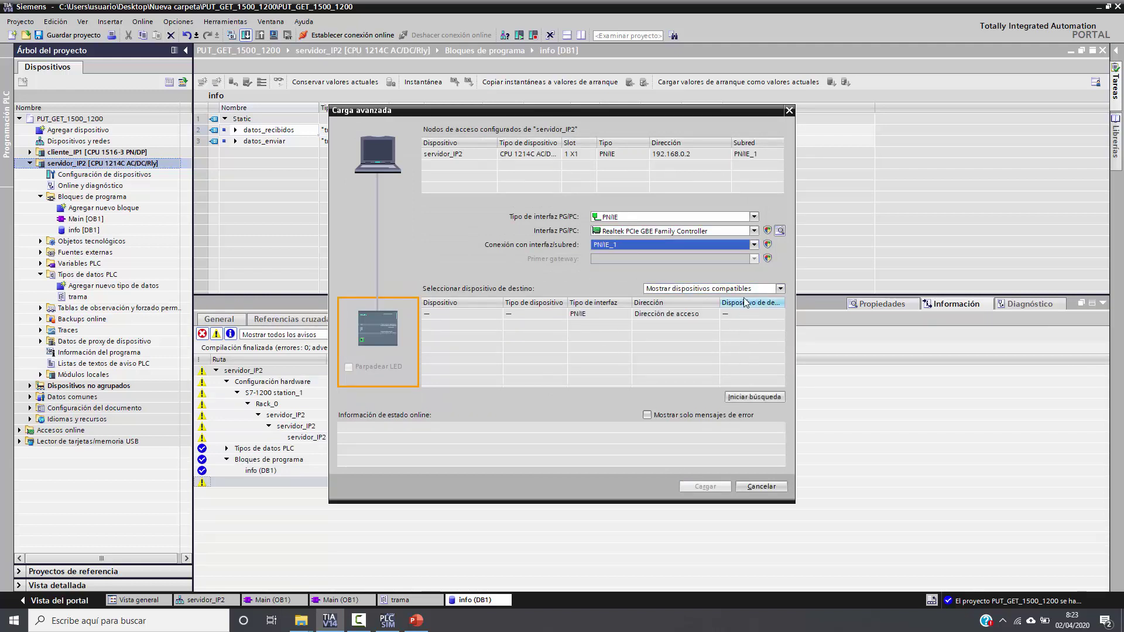
pyautogui.click(749, 289)
pyautogui.click(726, 308)
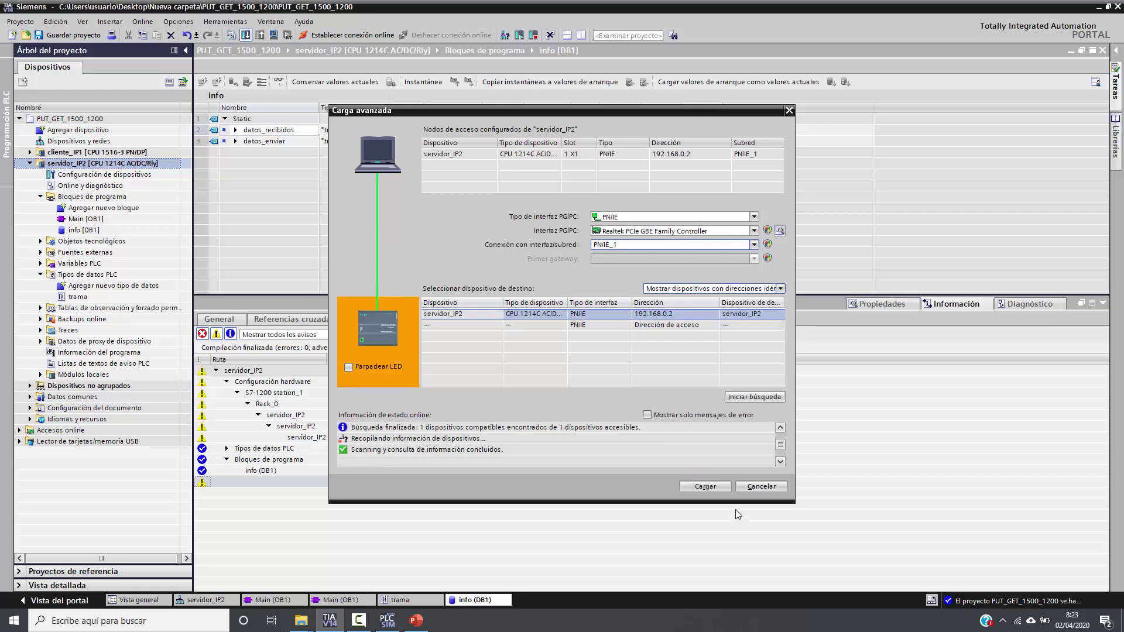
pyautogui.click(705, 487)
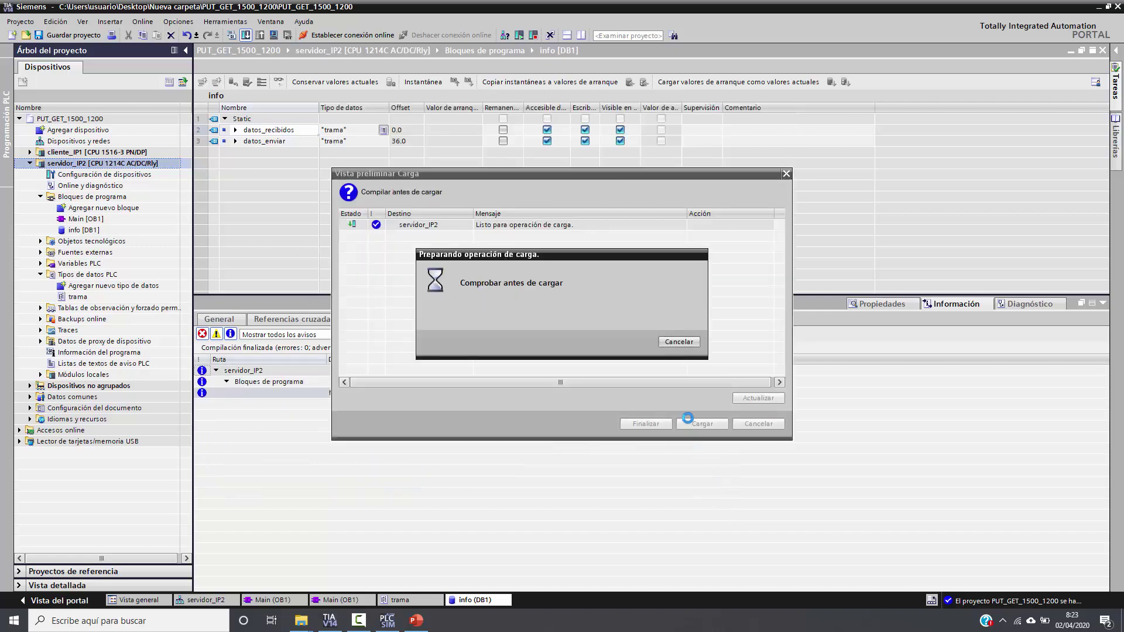
pyautogui.click(694, 424)
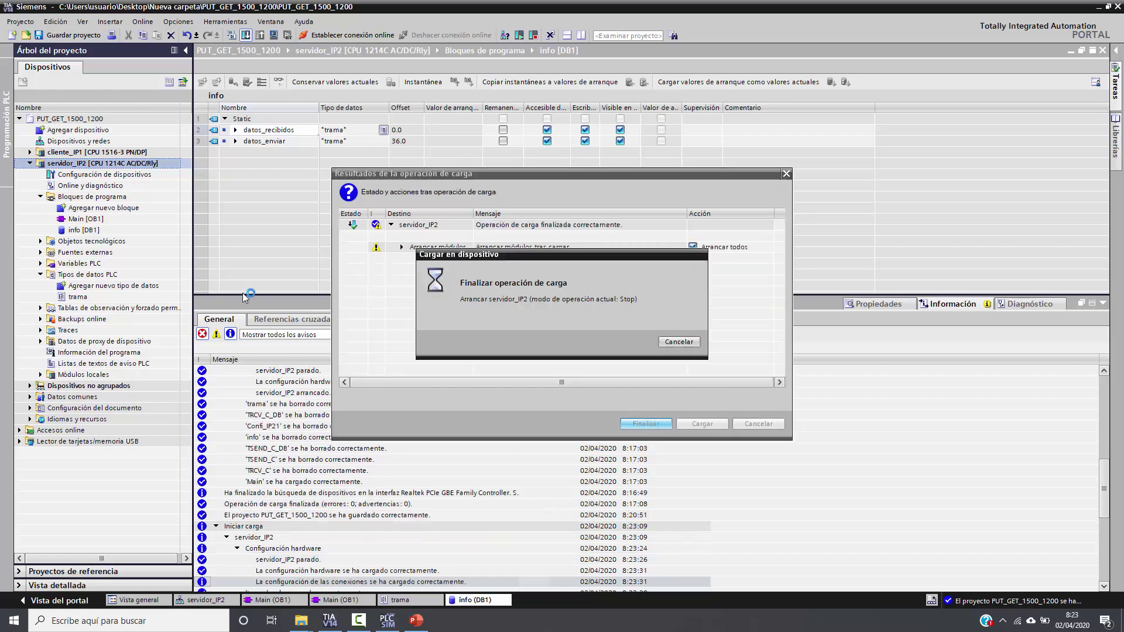
pyautogui.press('Return')
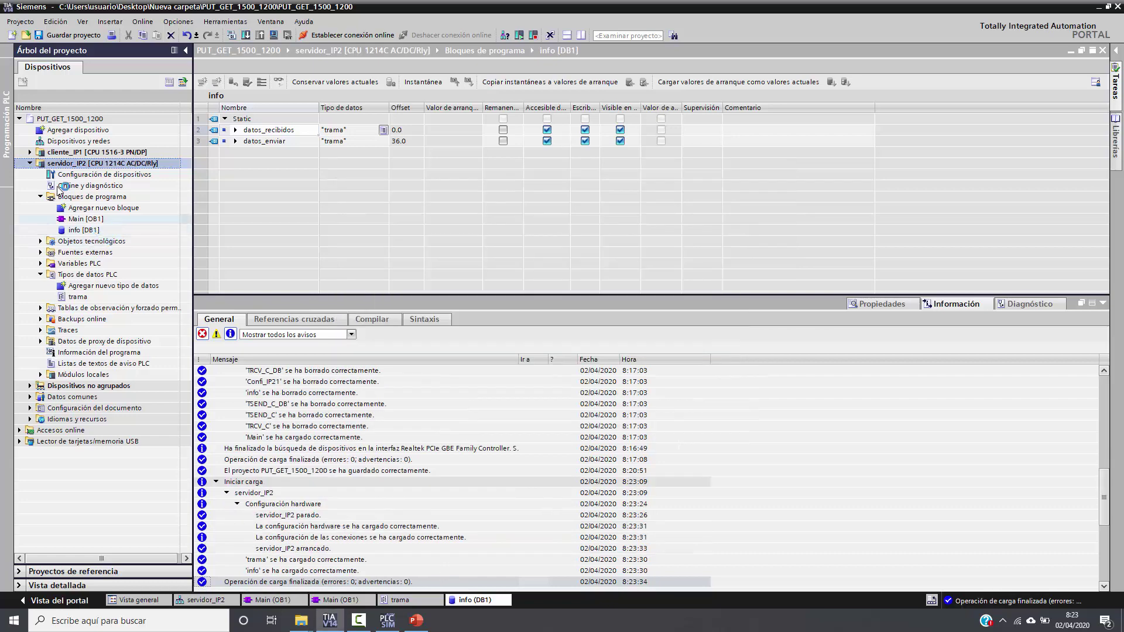
# Step: Copy the trama data type from servidor_IP2 into the PLC data types of cliente_IP1
pyautogui.click(30, 152)
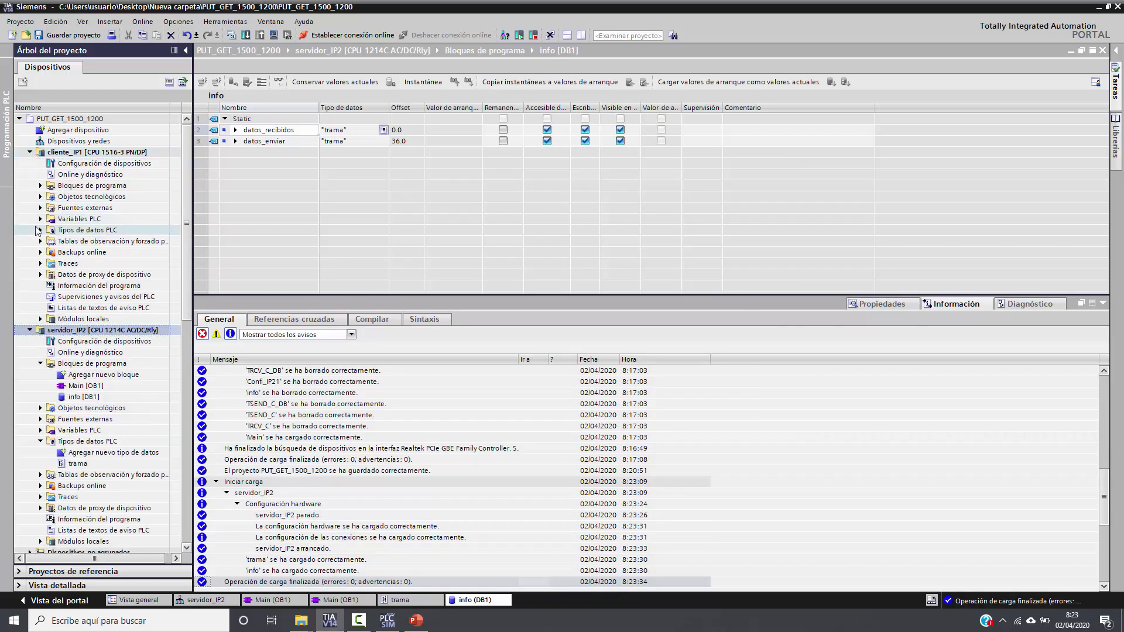
pyautogui.click(41, 230)
pyautogui.click(40, 185)
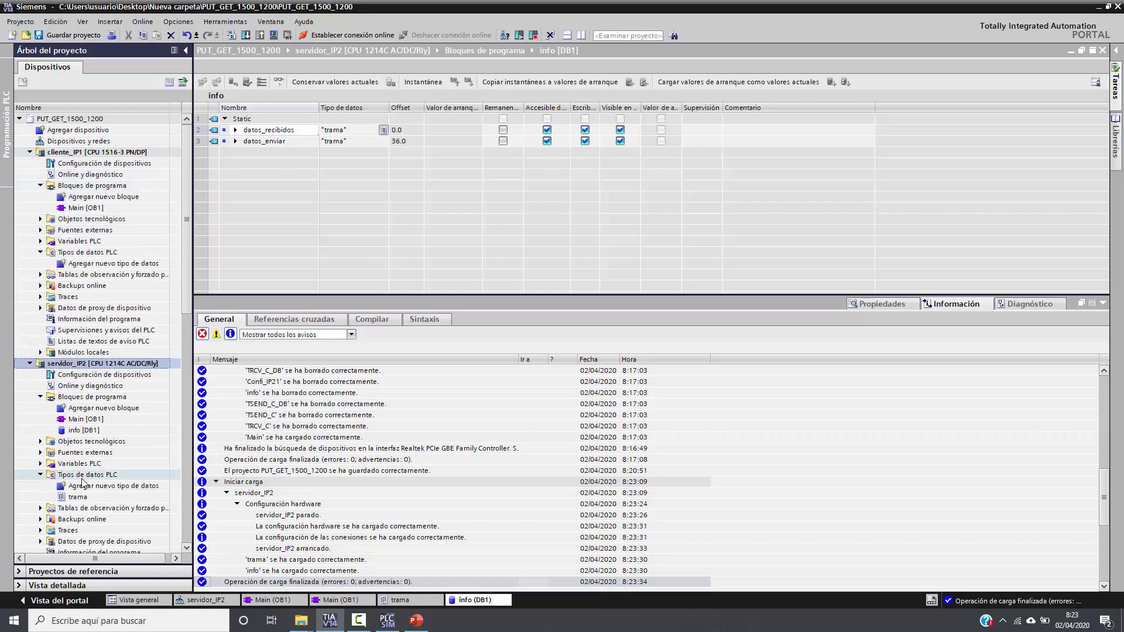
pyautogui.click(87, 497)
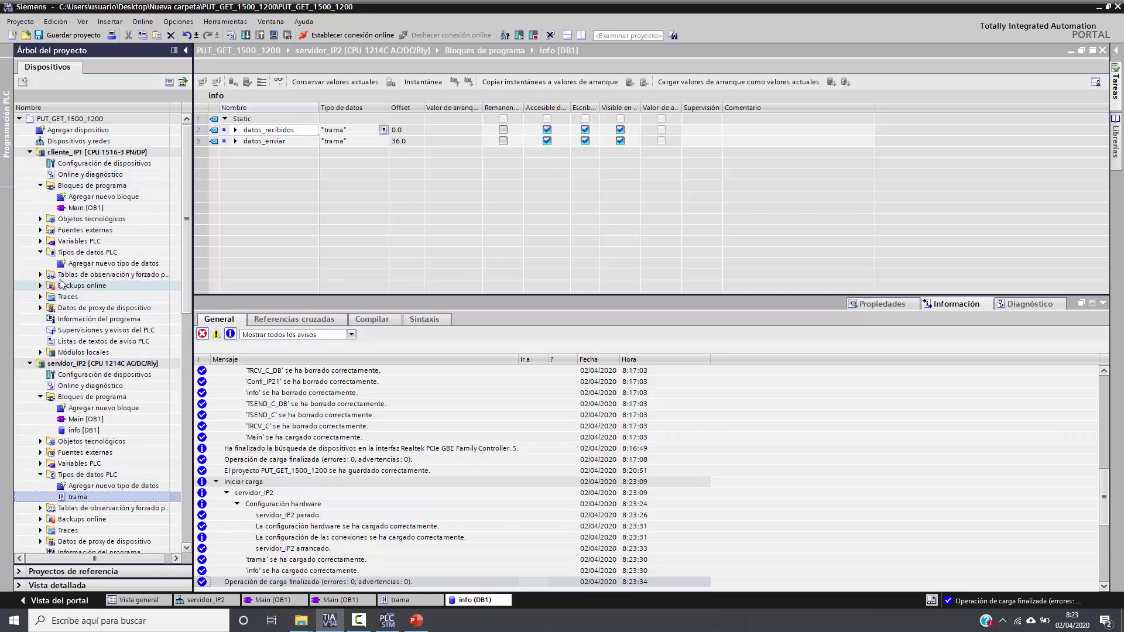
pyautogui.click(62, 257)
pyautogui.hotkey('ctrl', 'v')
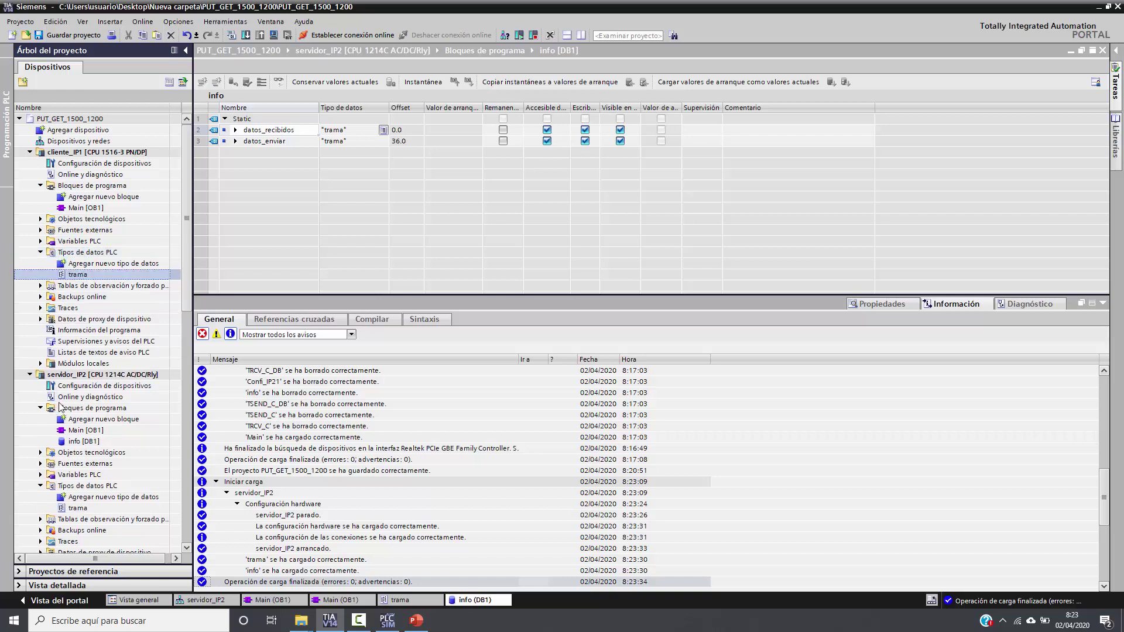
# Step: Copy the info data block from servidor_IP2 into the program blocks of cliente_IP1
pyautogui.click(80, 443)
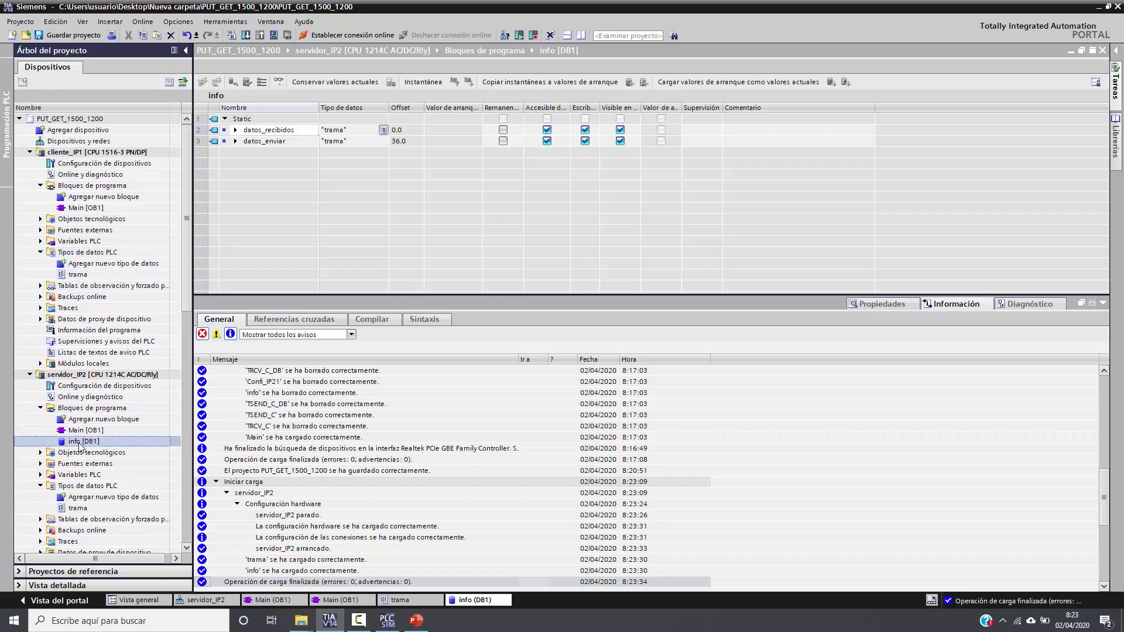
pyautogui.click(88, 186)
pyautogui.hotkey('ctrl', 'v')
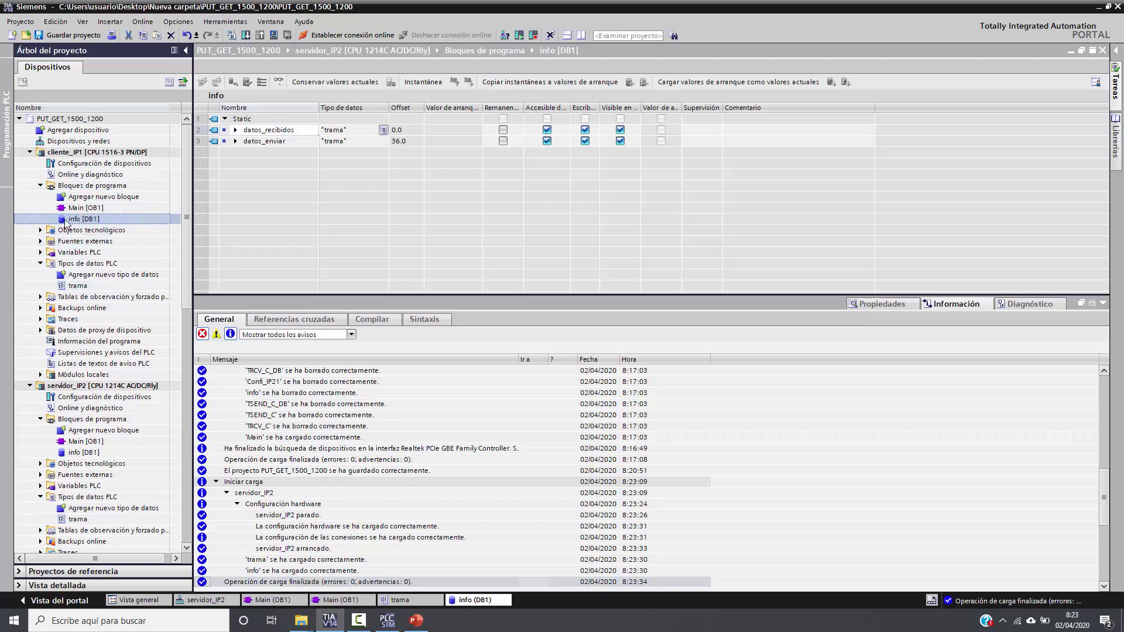
# Step: Switch the numbering of cliente_IP1's info data block to manual and set its number to 10
pyautogui.rightClick(103, 221)
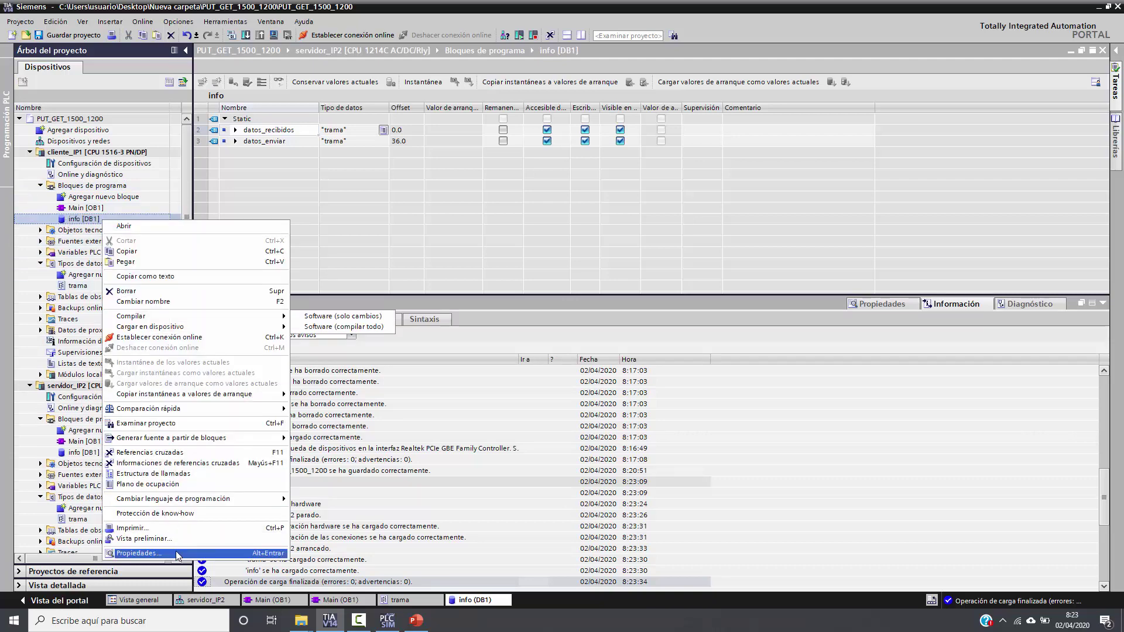
pyautogui.click(138, 554)
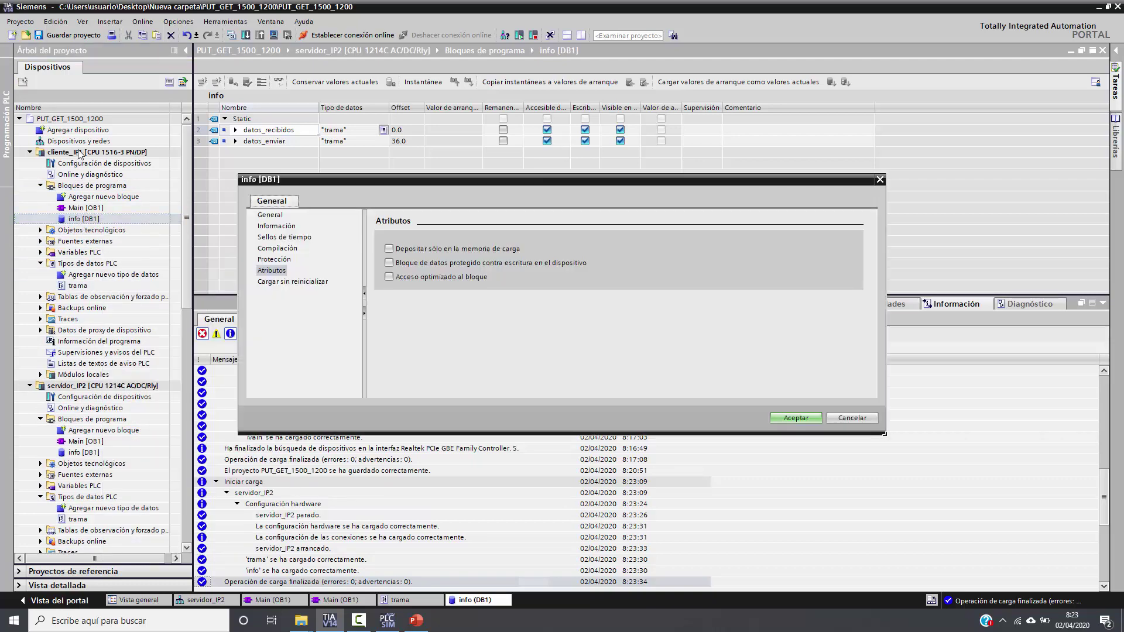
pyautogui.click(271, 216)
pyautogui.click(497, 306)
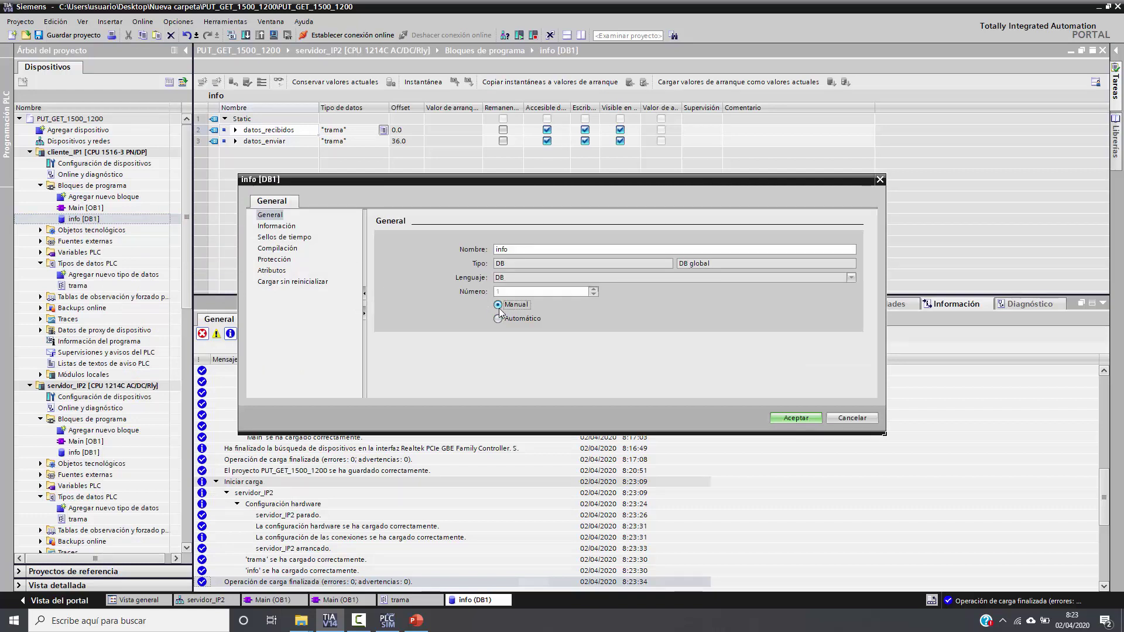
pyautogui.write('0')
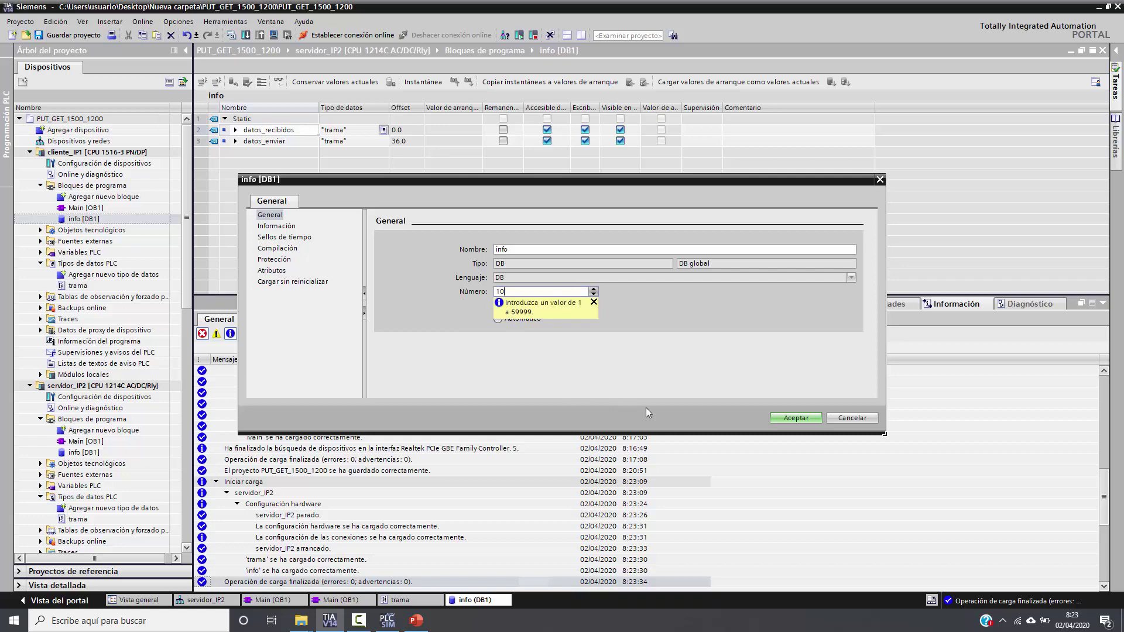
pyautogui.press('Return')
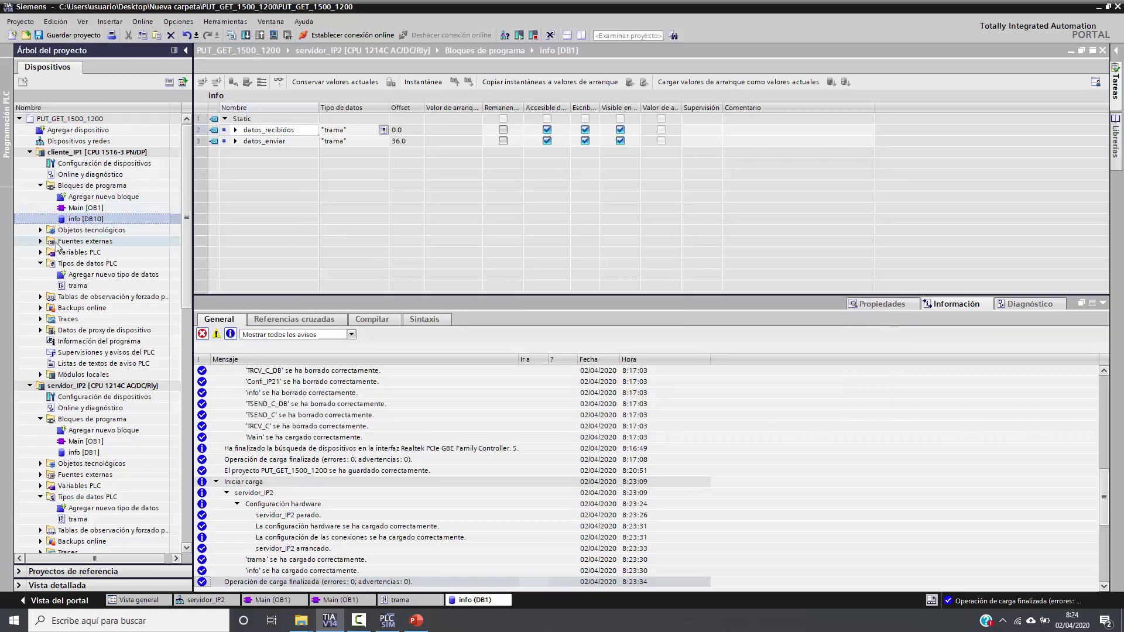
pyautogui.click(89, 219)
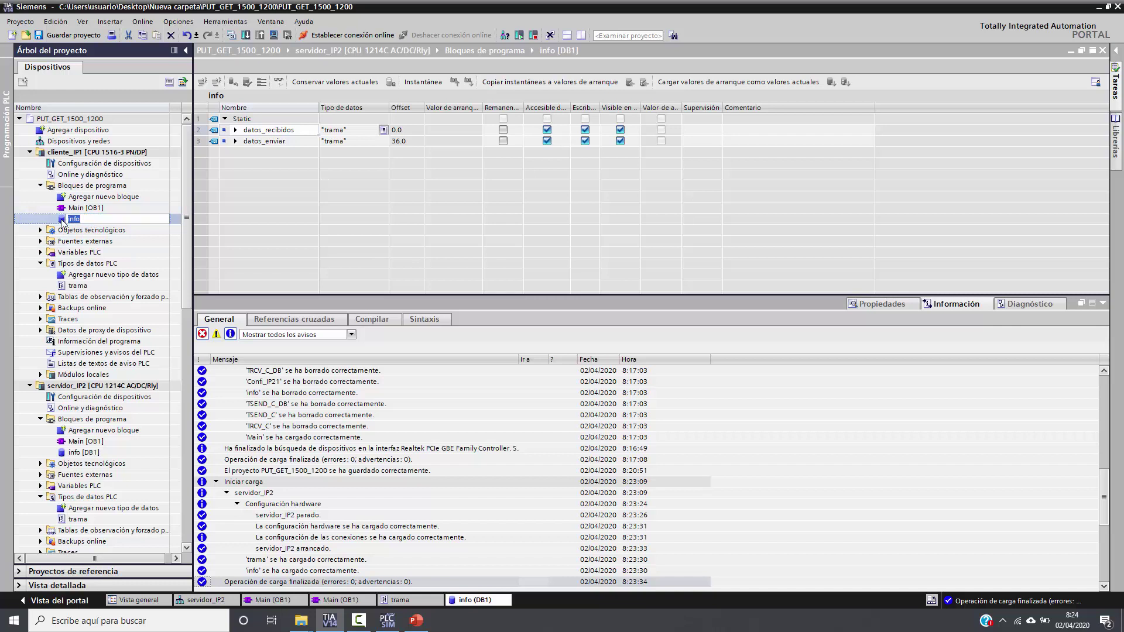
pyautogui.click(61, 220)
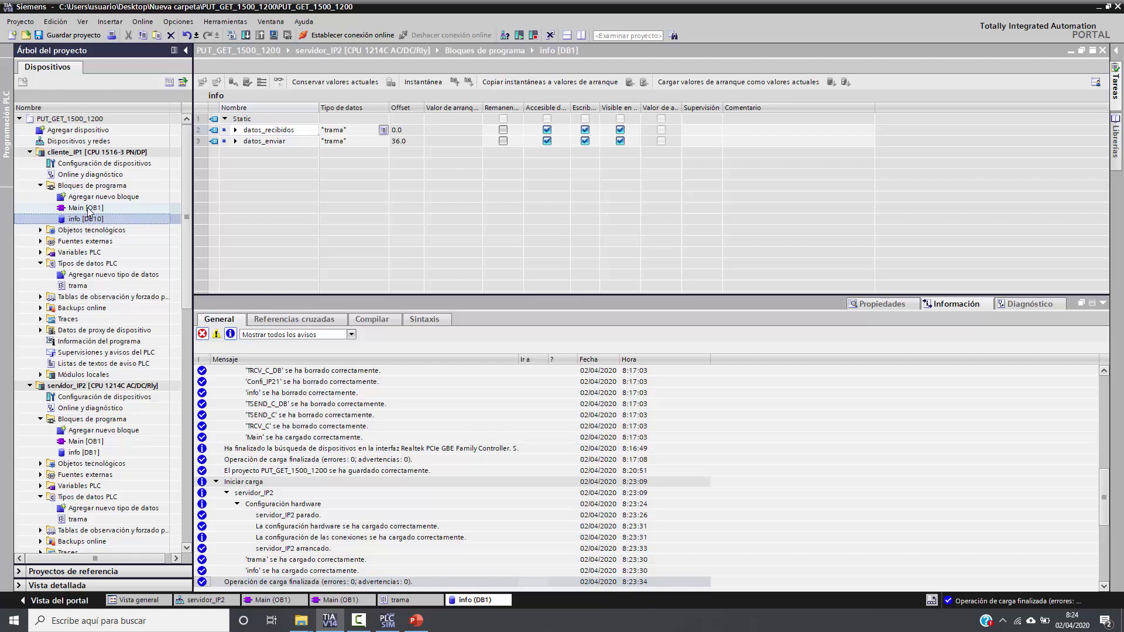
# Step: Insert a PUT instruction from S7 communication in Segmento 1 of cliente_IP1's Main [OB1], with PUT_DB as its single-instance data block
pyautogui.doubleClick(88, 209)
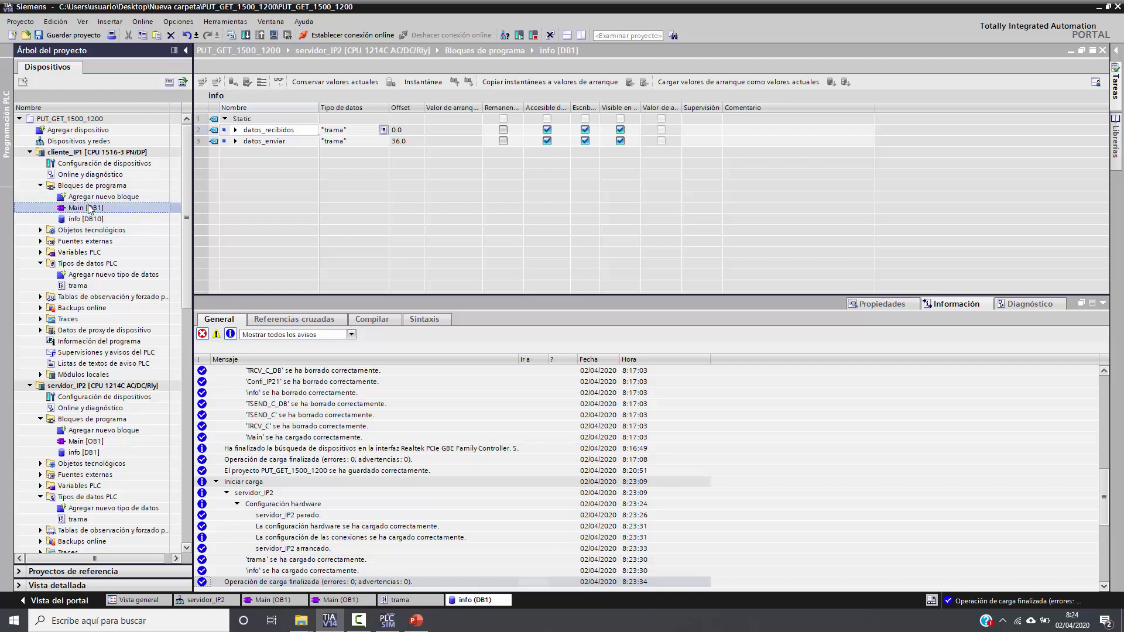
pyautogui.click(1101, 304)
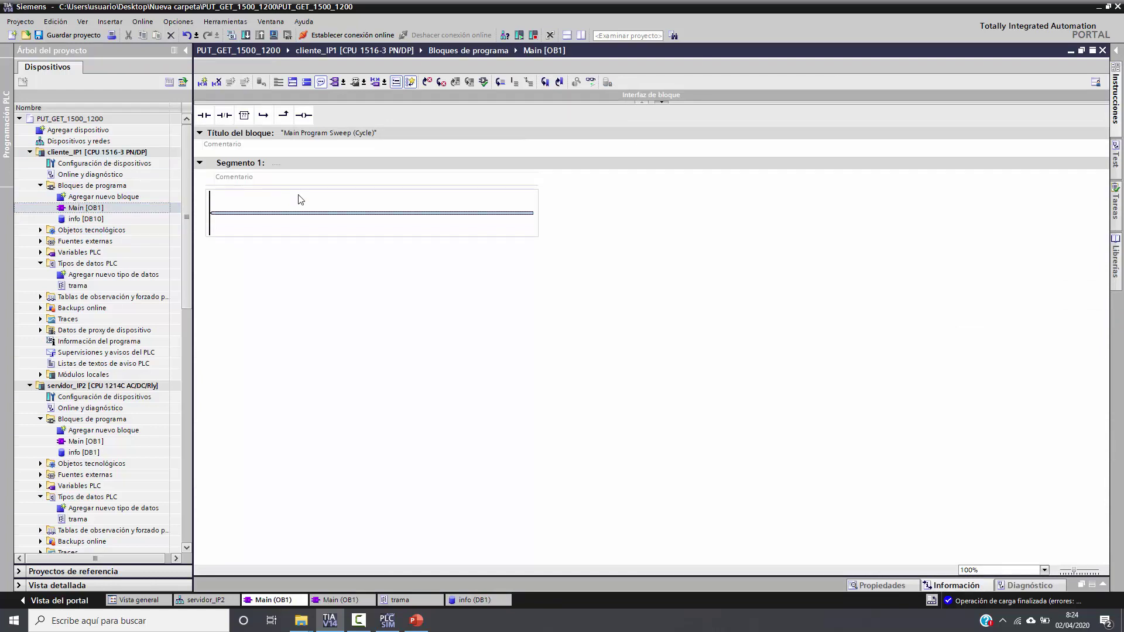
pyautogui.click(270, 206)
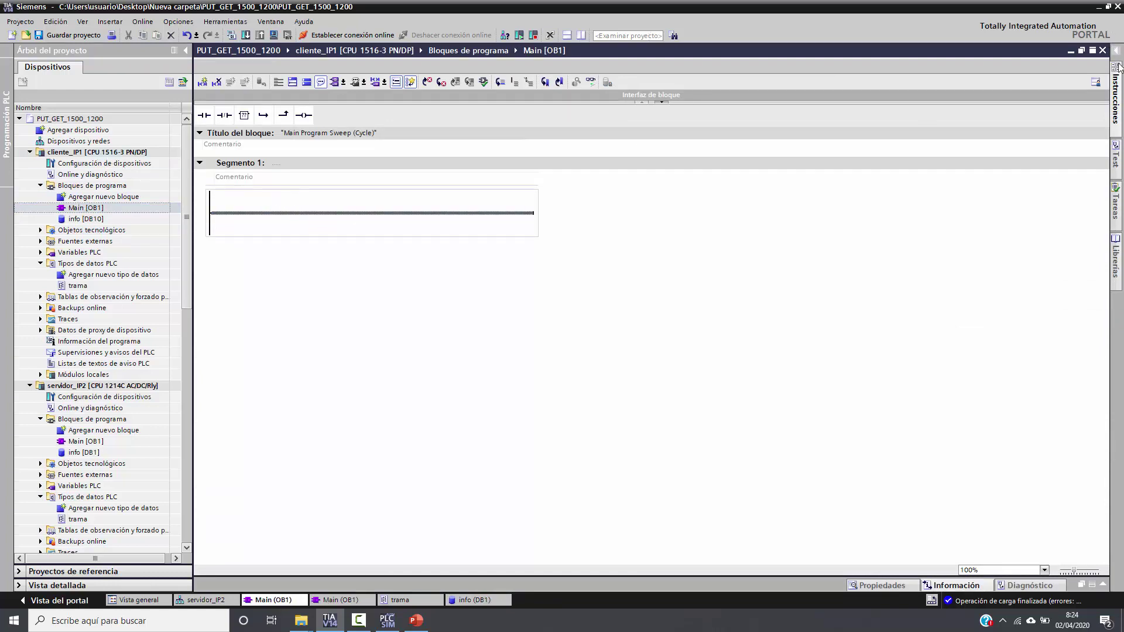
pyautogui.click(1114, 86)
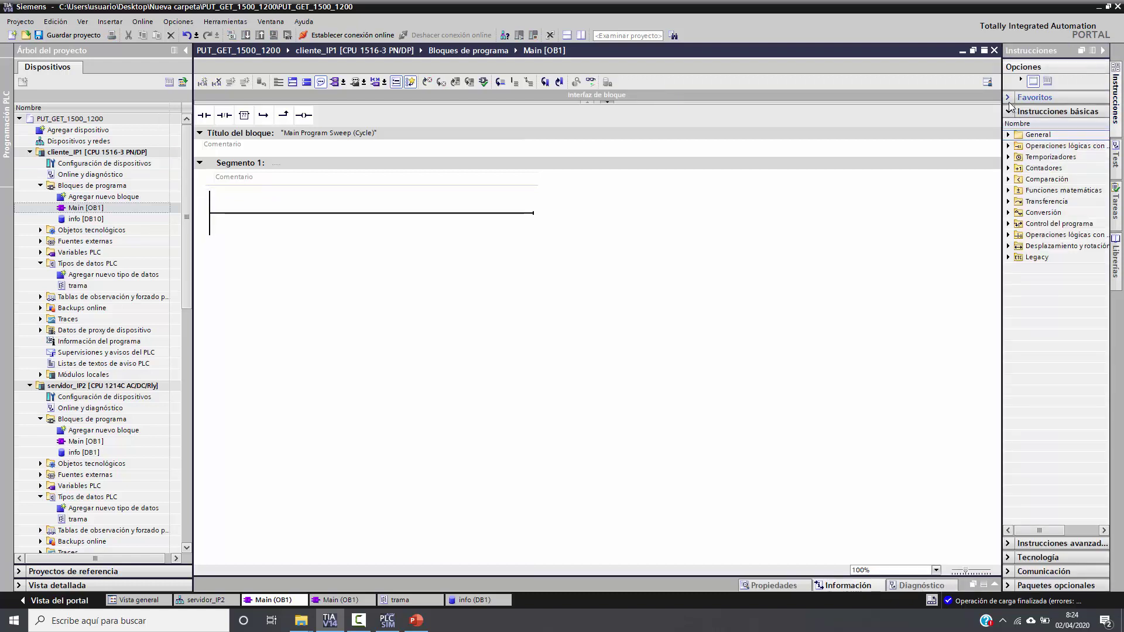
pyautogui.moveTo(1000, 130); pyautogui.dragTo(800, 130)
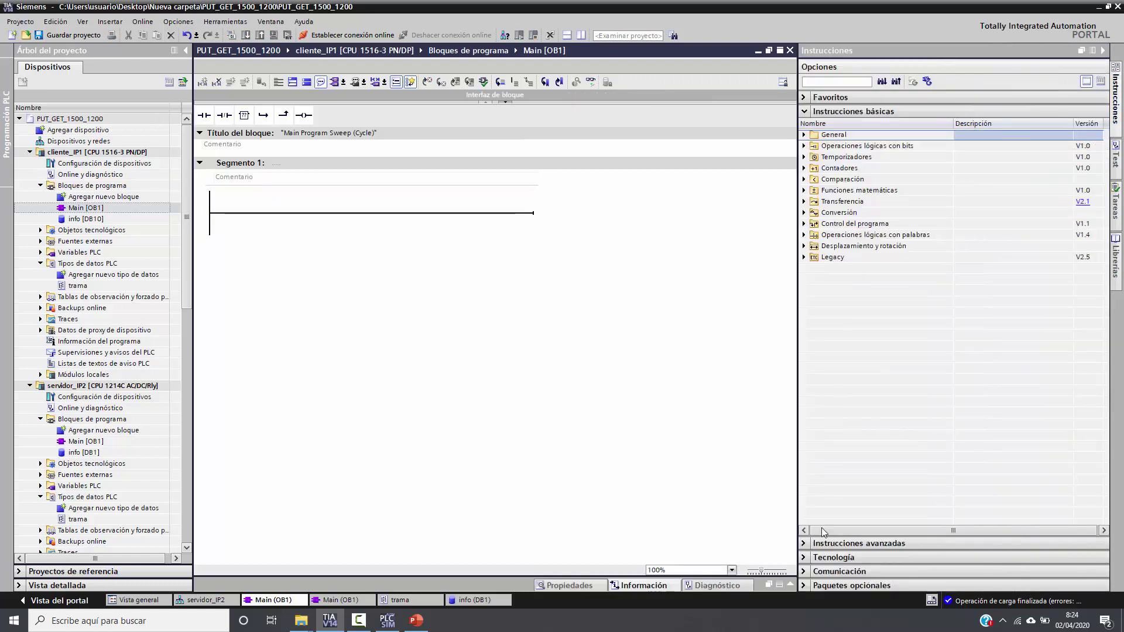
pyautogui.click(813, 571)
pyautogui.click(803, 177)
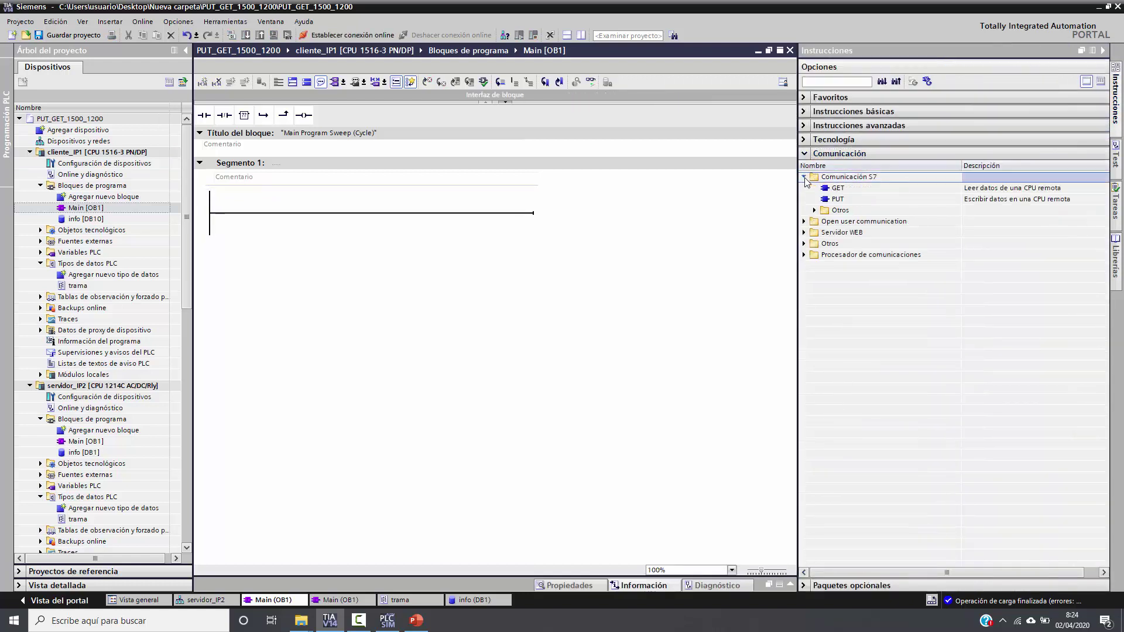
pyautogui.moveTo(837, 199); pyautogui.dragTo(371, 213)
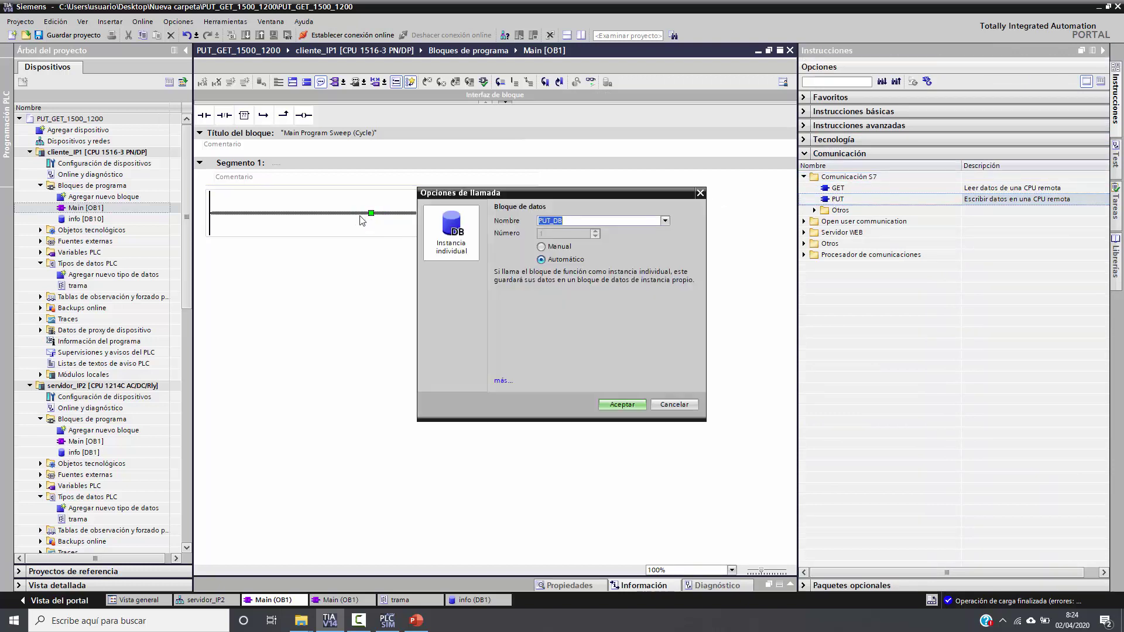
pyautogui.click(638, 405)
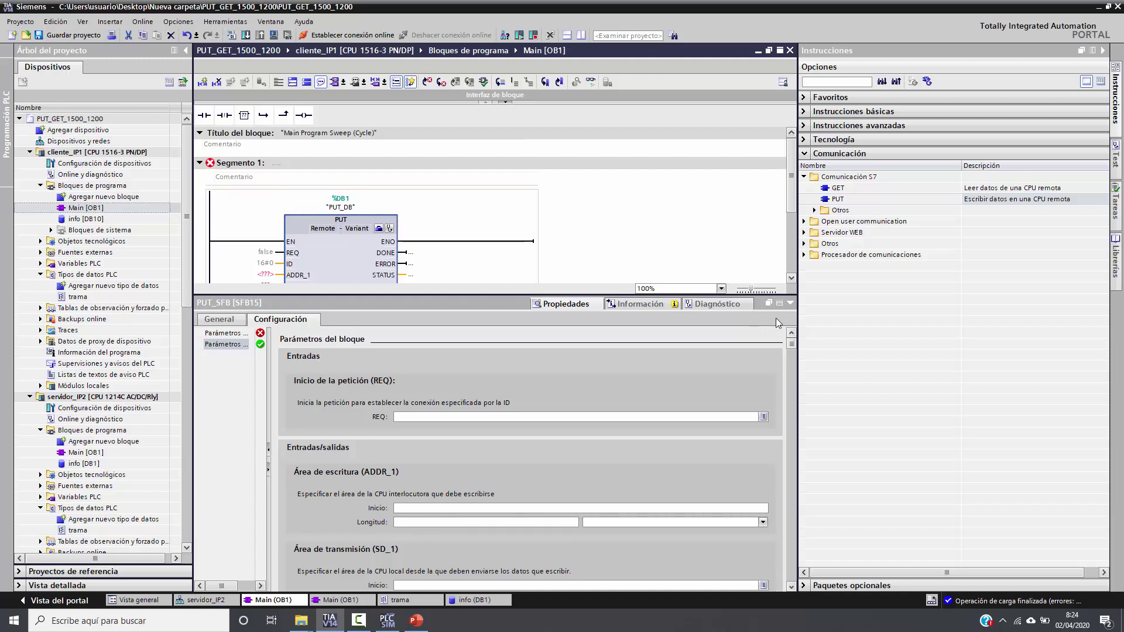
pyautogui.click(790, 304)
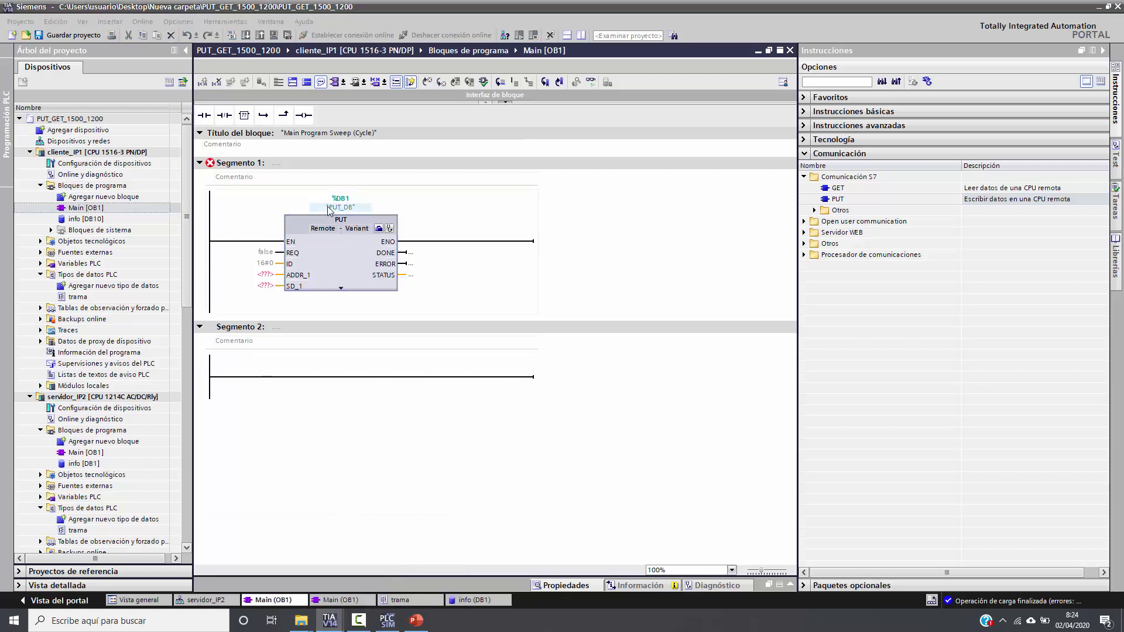
# Step: Open the PUT instruction's help page and read the descriptions of the REQ and ID parameters
pyautogui.scroll(3, 374, 280)
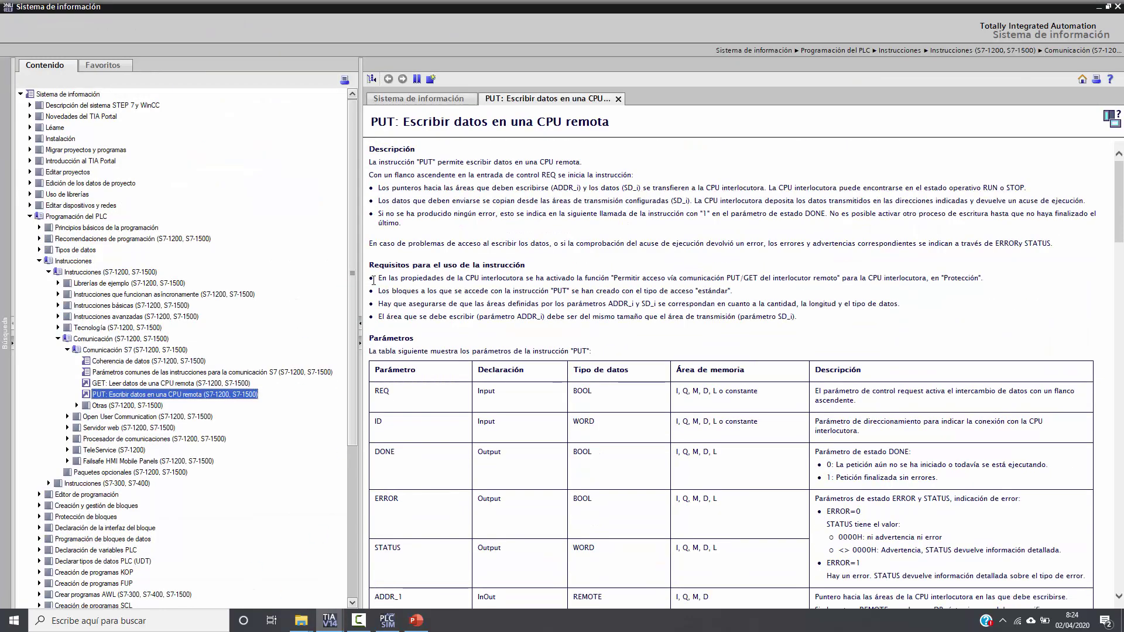
pyautogui.doubleClick(397, 396)
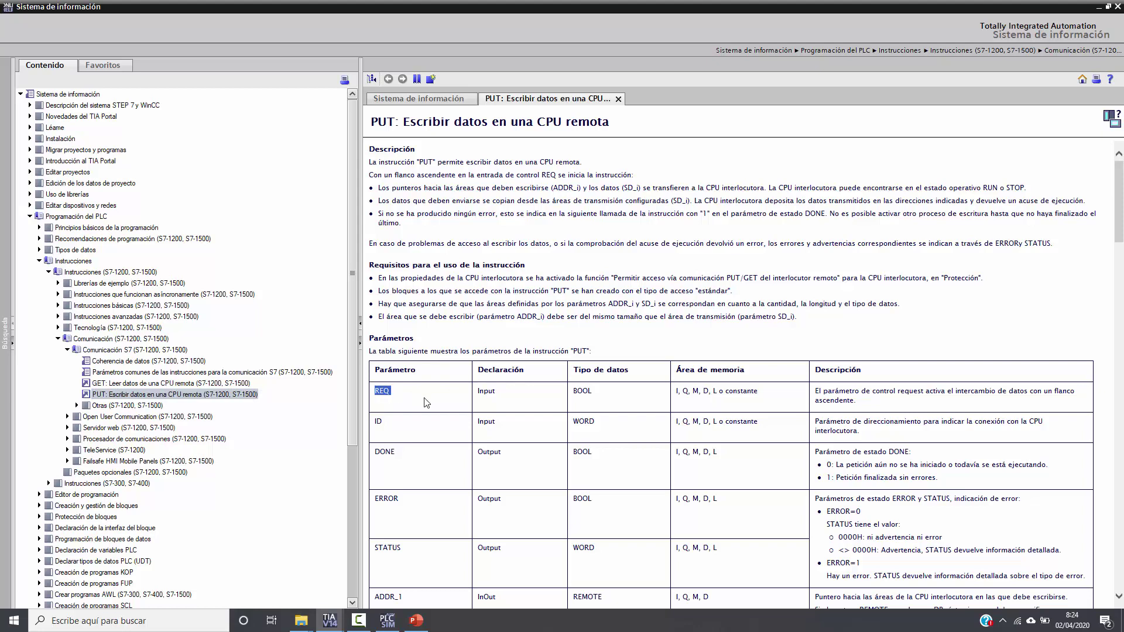
pyautogui.scroll(-4, 488, 407)
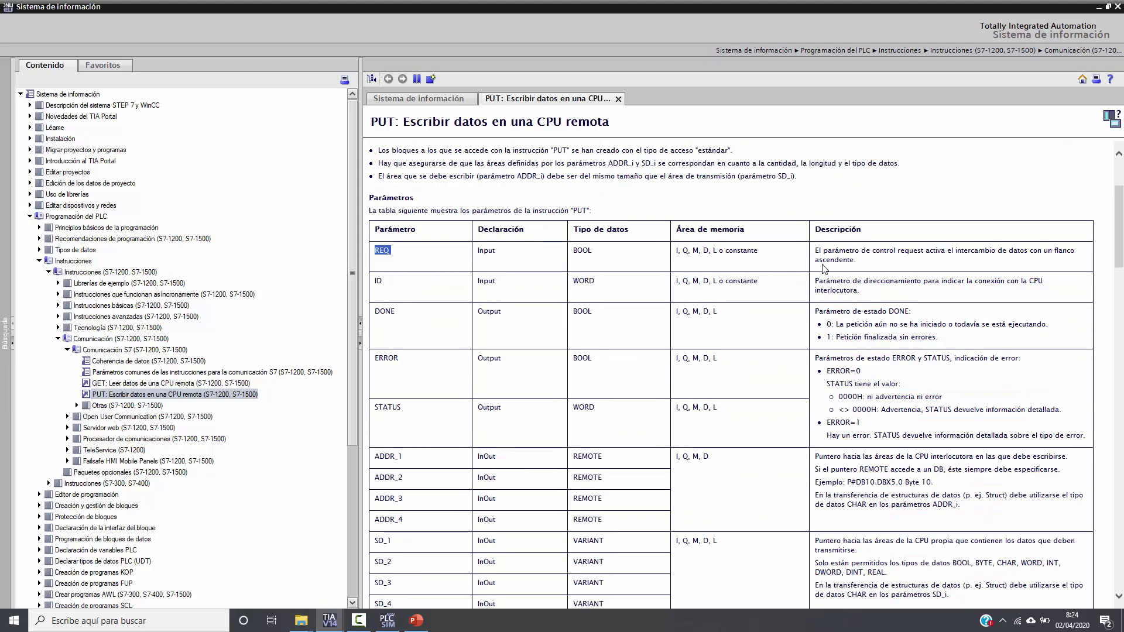
pyautogui.moveTo(822, 253); pyautogui.dragTo(1012, 253)
pyautogui.click(927, 253)
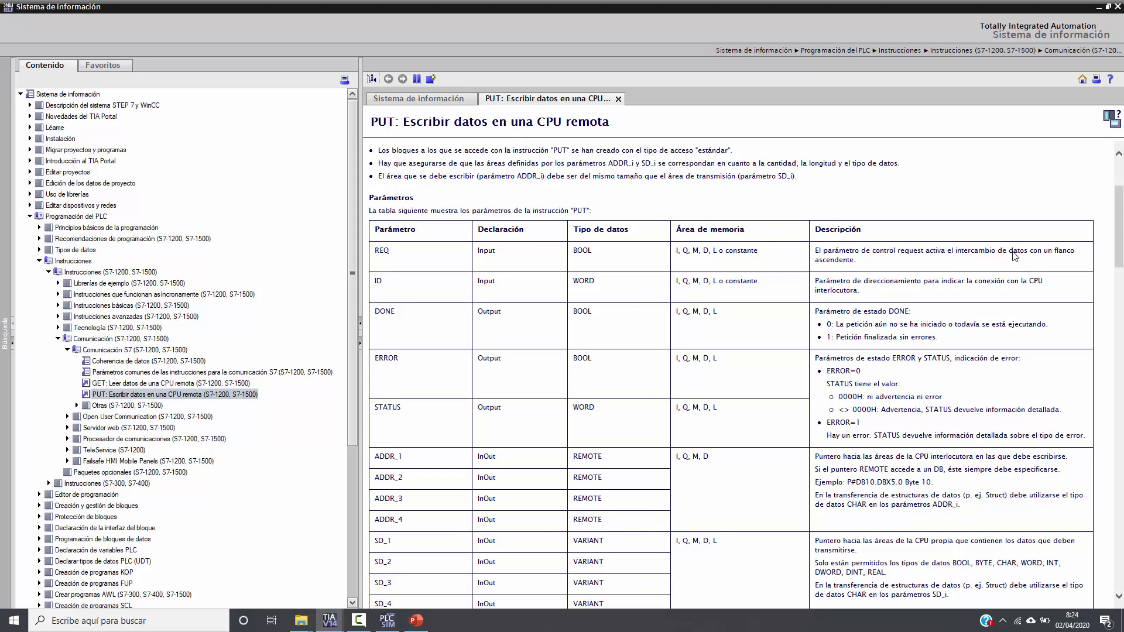
pyautogui.doubleClick(1013, 252)
pyautogui.click(1030, 251)
pyautogui.moveTo(1057, 250); pyautogui.dragTo(1066, 258)
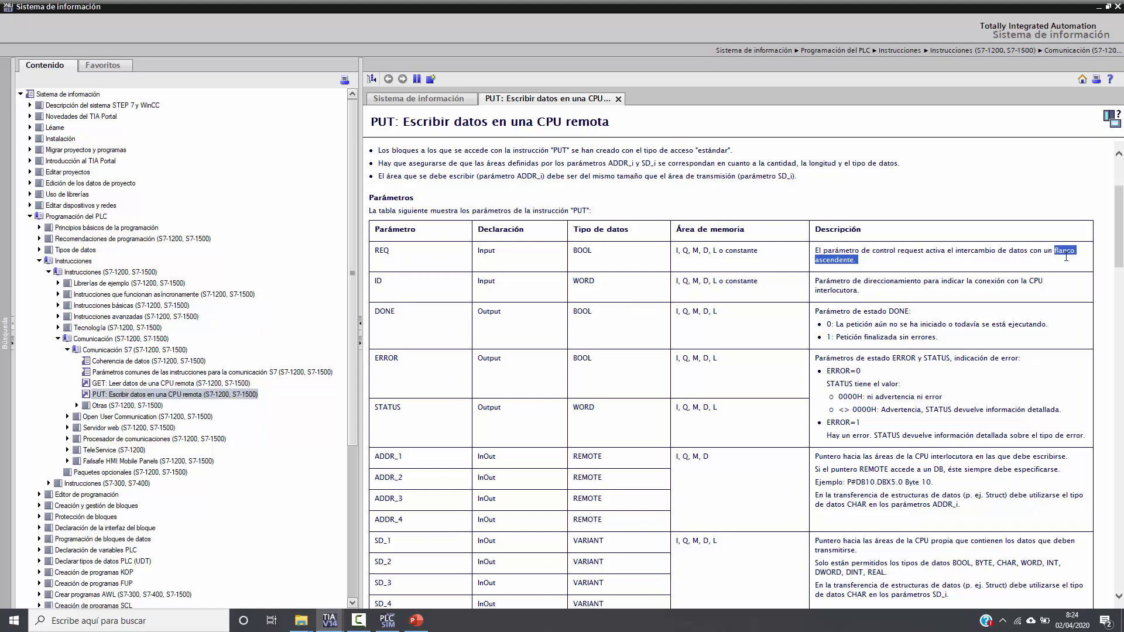
pyautogui.tripleClick(865, 251)
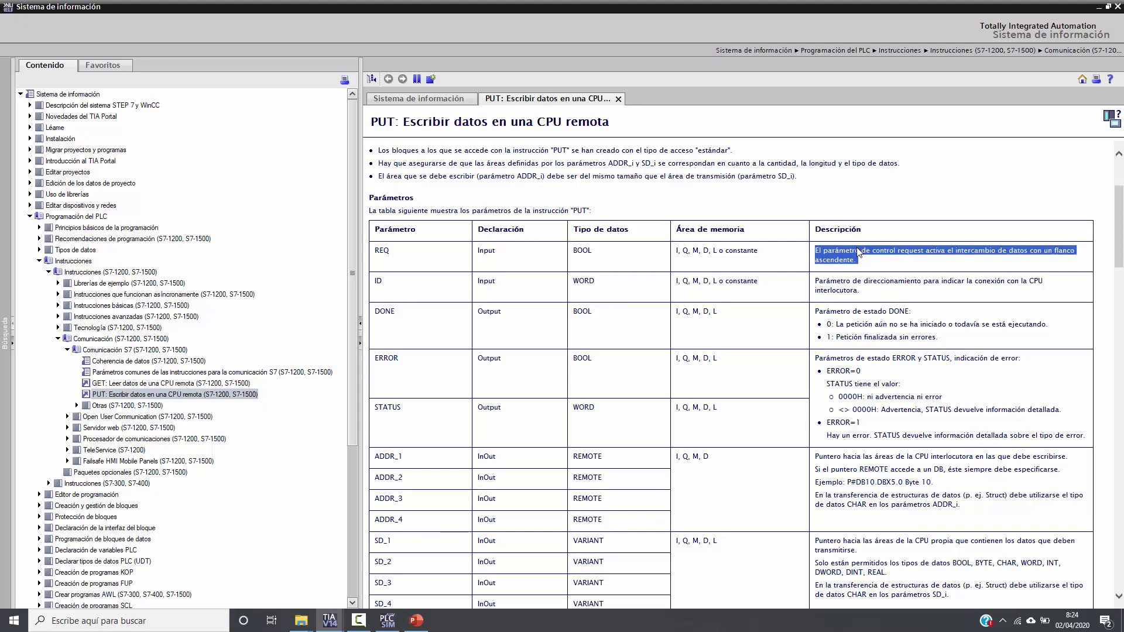
pyautogui.doubleClick(378, 286)
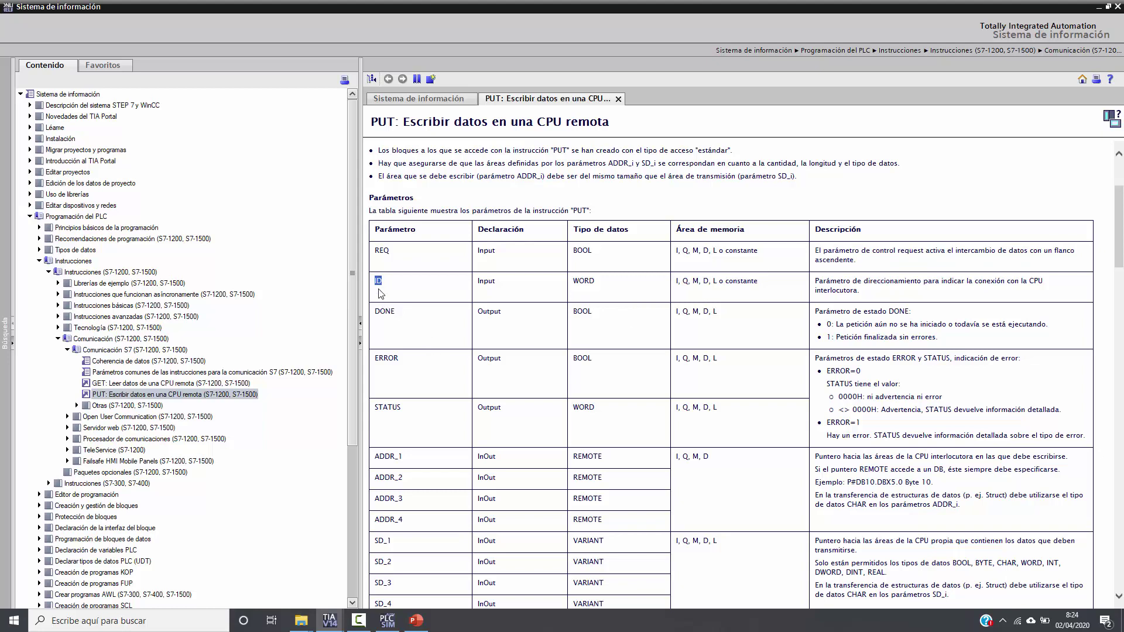
pyautogui.moveTo(816, 281); pyautogui.dragTo(880, 290)
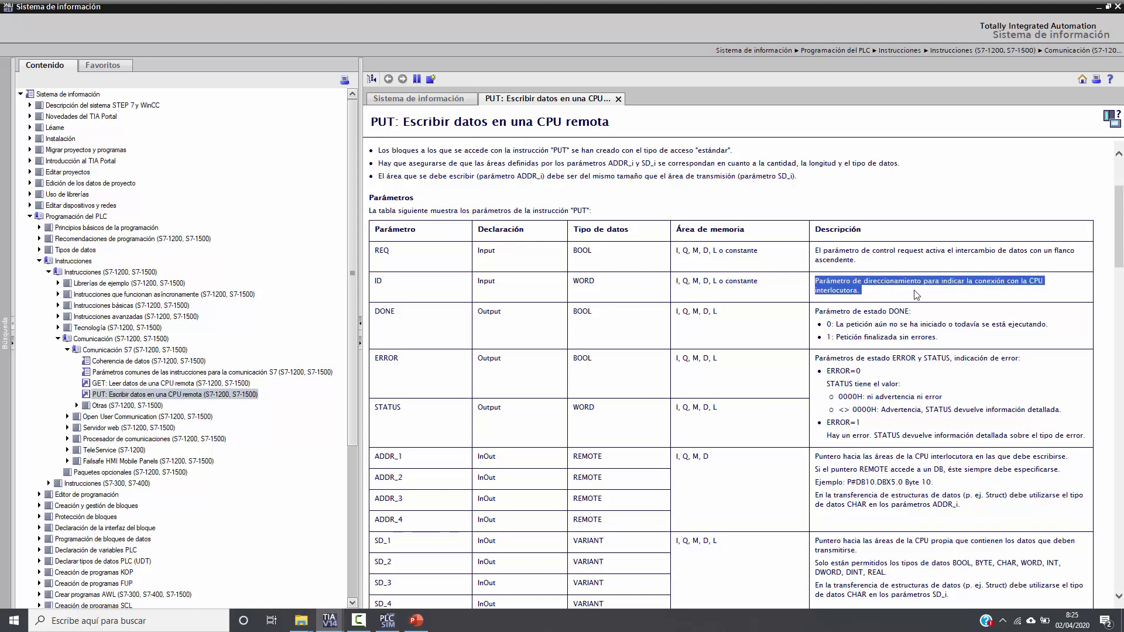
# Step: Examine the ADDR_1 and SD_1 pointer descriptions in the PUT parameter table, including the example pointer format
pyautogui.moveTo(375, 457); pyautogui.dragTo(394, 457)
pyautogui.scroll(-5, 390, 463)
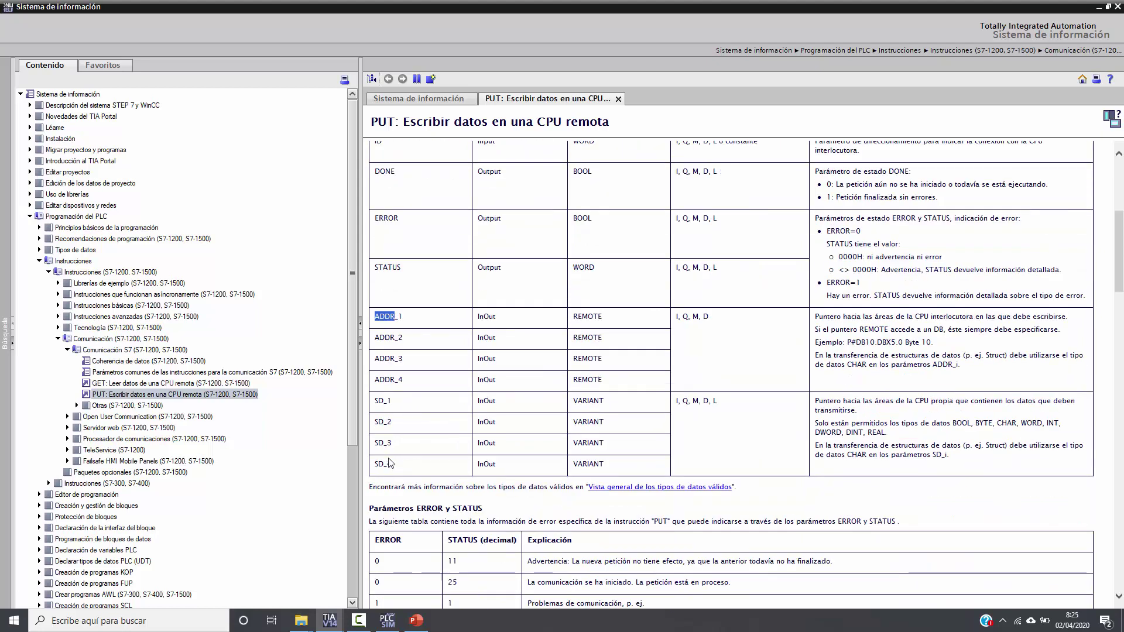
pyautogui.scroll(-3, 390, 463)
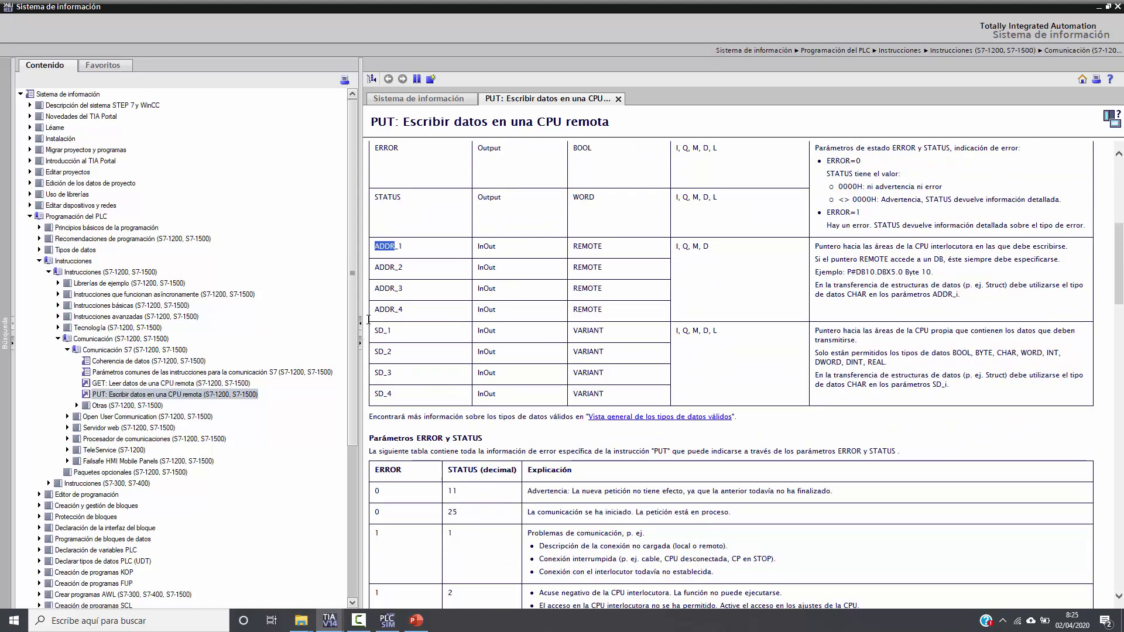
pyautogui.doubleClick(391, 250)
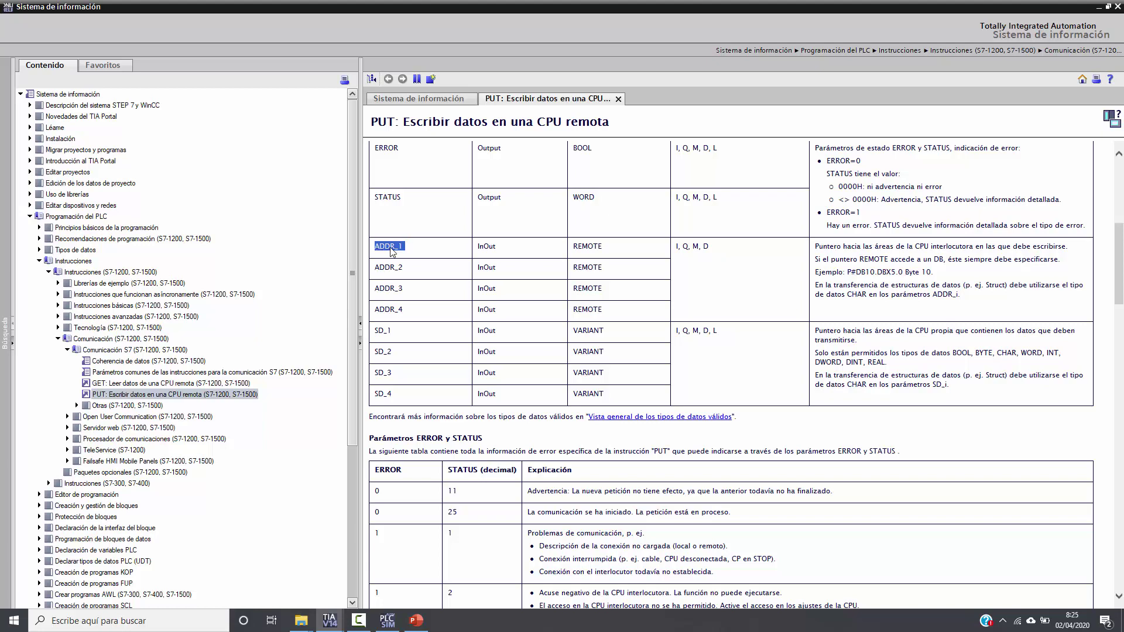
pyautogui.moveTo(827, 248); pyautogui.dragTo(945, 244)
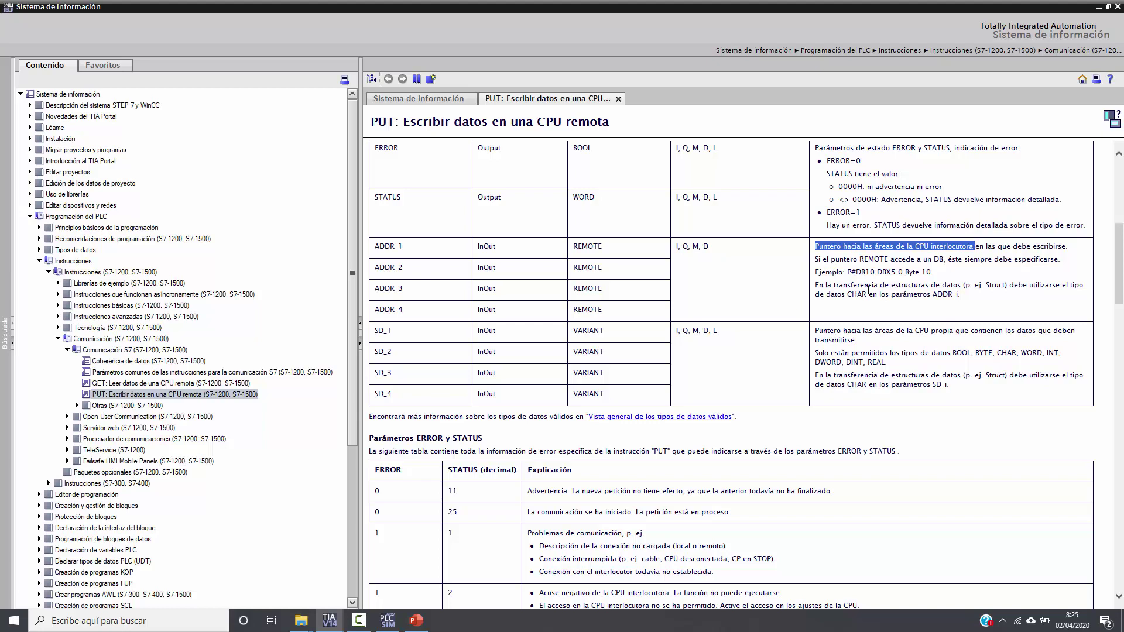
pyautogui.moveTo(847, 272); pyautogui.dragTo(956, 274)
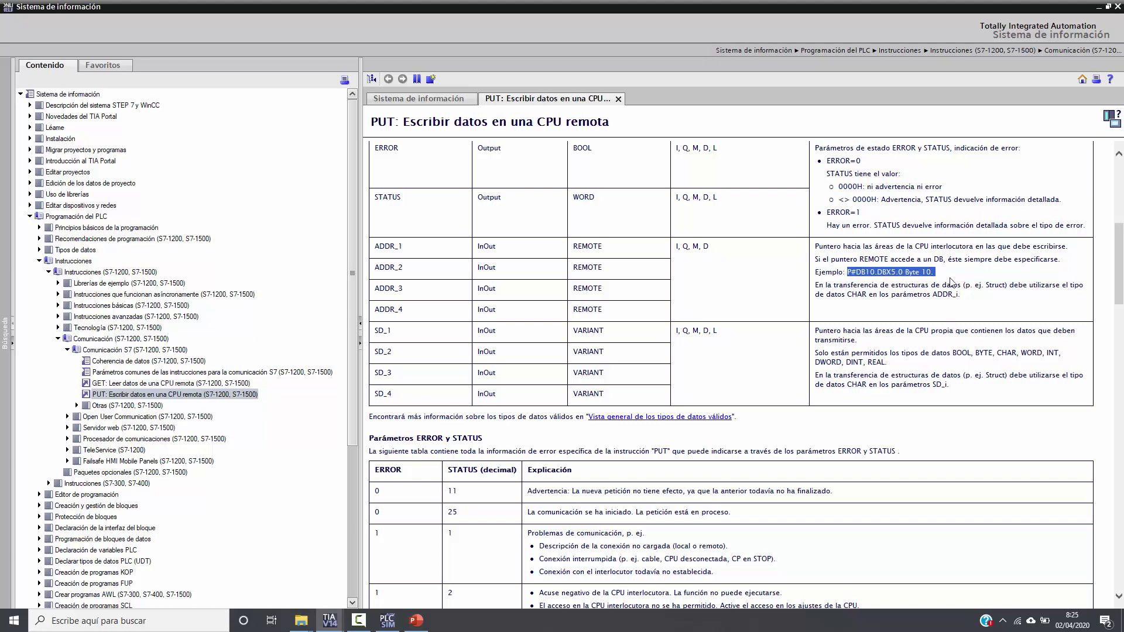
pyautogui.click(404, 333)
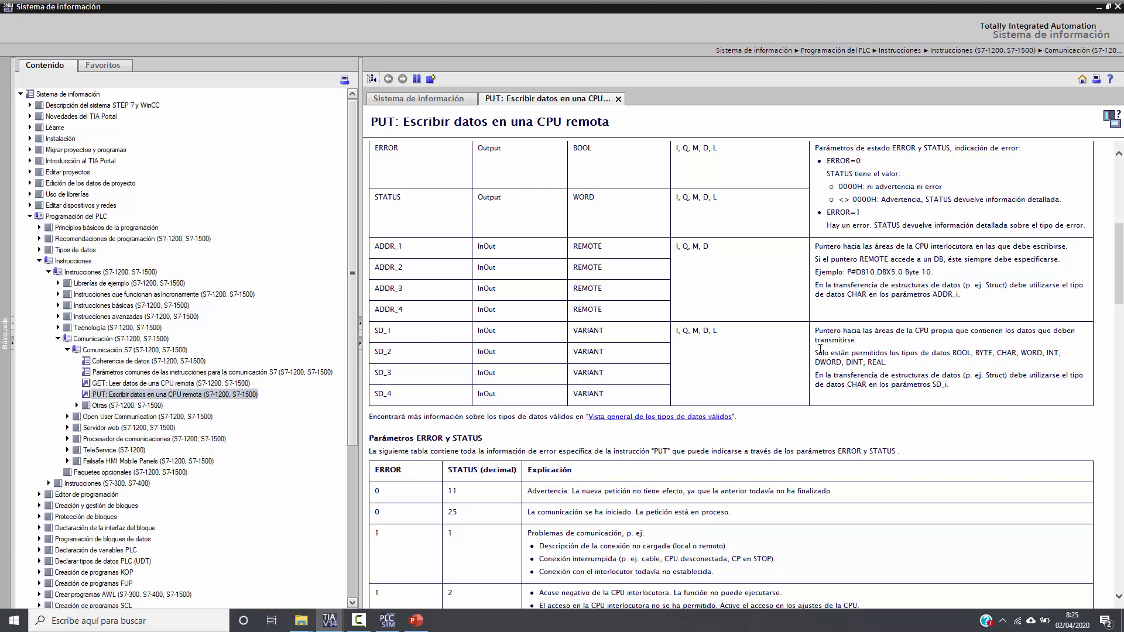
pyautogui.moveTo(856, 340); pyautogui.dragTo(948, 333)
pyautogui.tripleClick(948, 332)
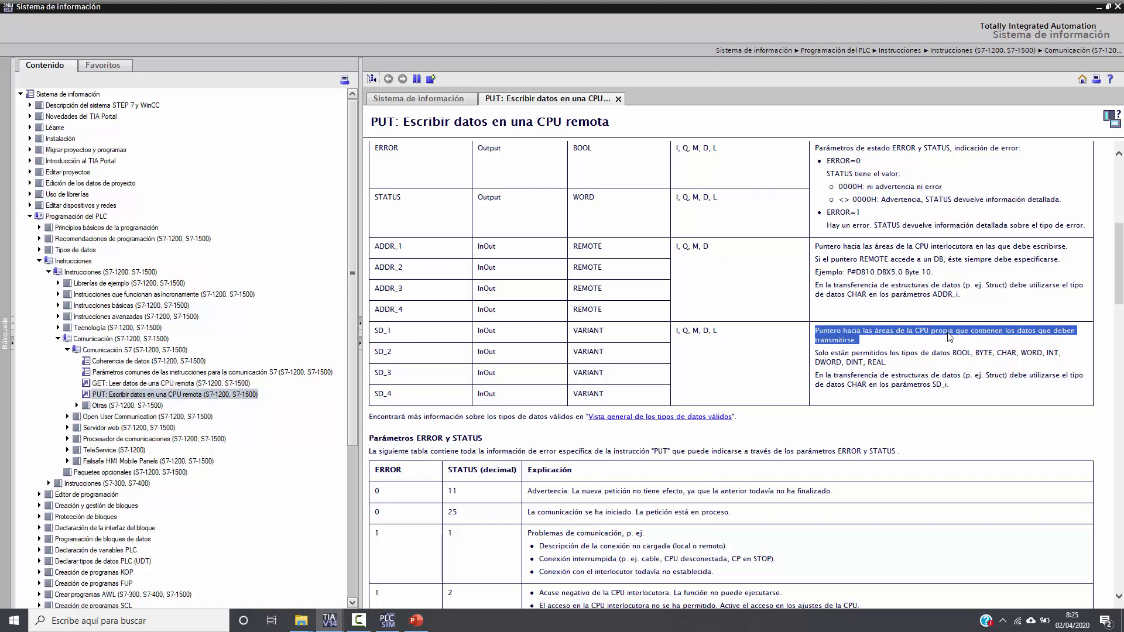
# Step: Return to cliente_IP1's Main [OB1] and assign the clock memory bit "Clock_10Hz" to the PUT block's REQ input
pyautogui.moveTo(332, 625)
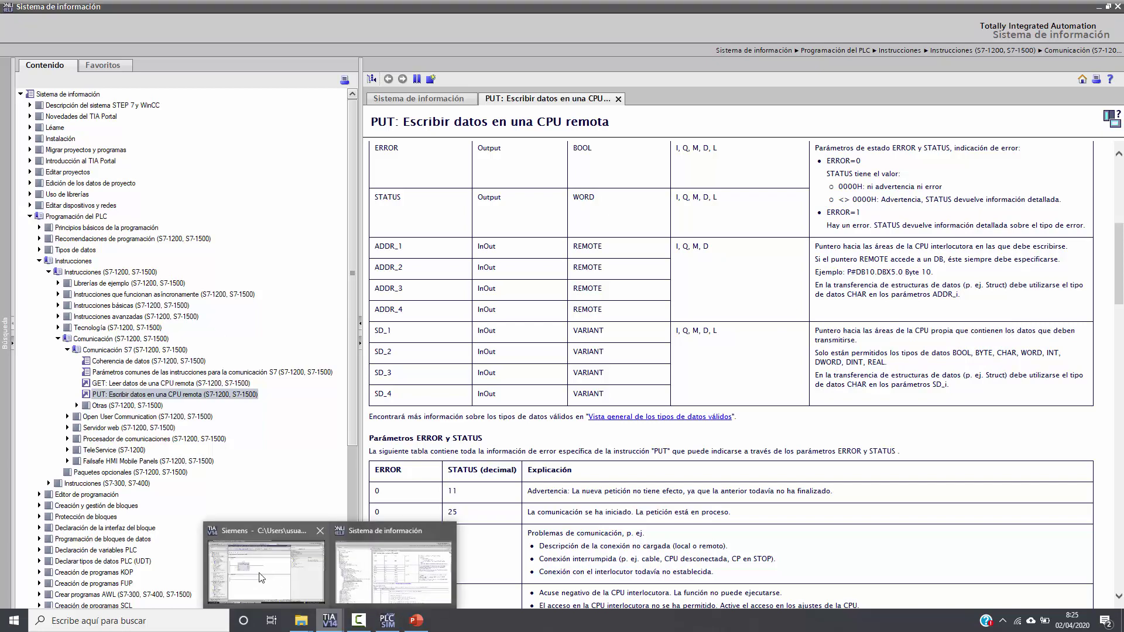
pyautogui.click(331, 561)
pyautogui.click(252, 253)
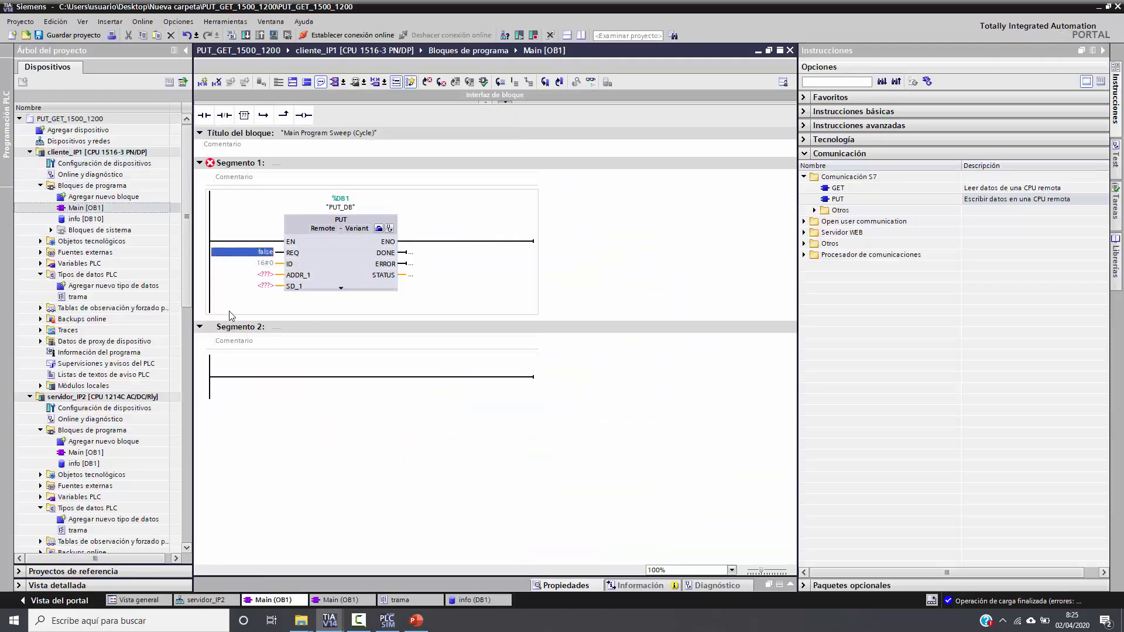
pyautogui.write('c')
pyautogui.press('Down')
pyautogui.press('Down')
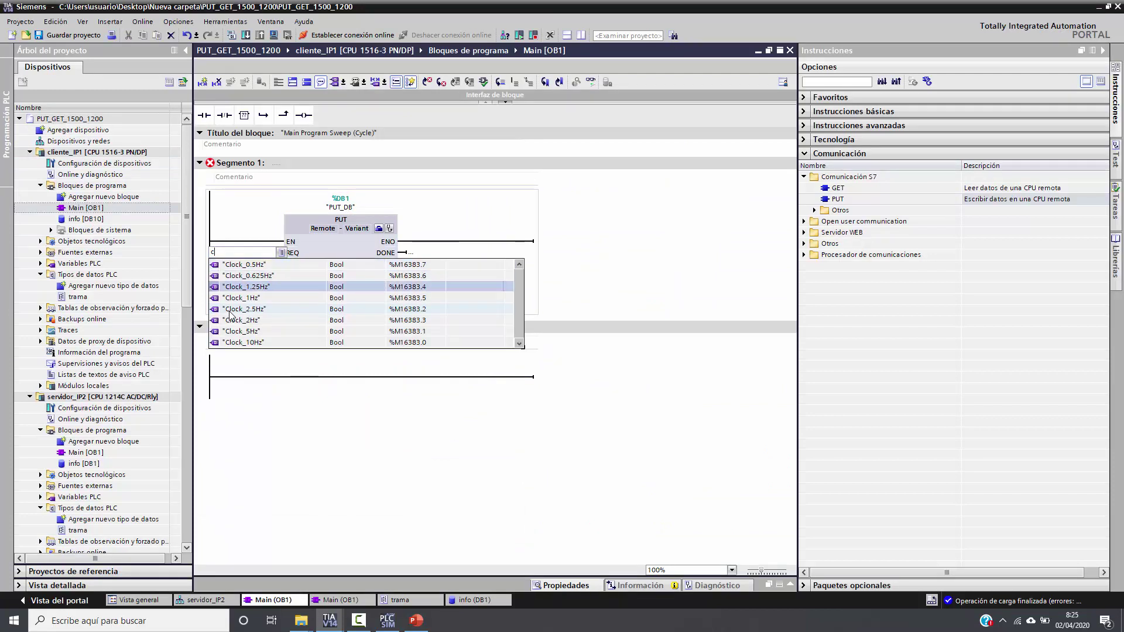
pyautogui.press('Down')
pyautogui.press('Down')
pyautogui.press('Down')
pyautogui.press('Down')
pyautogui.press('Down')
pyautogui.press('Return')
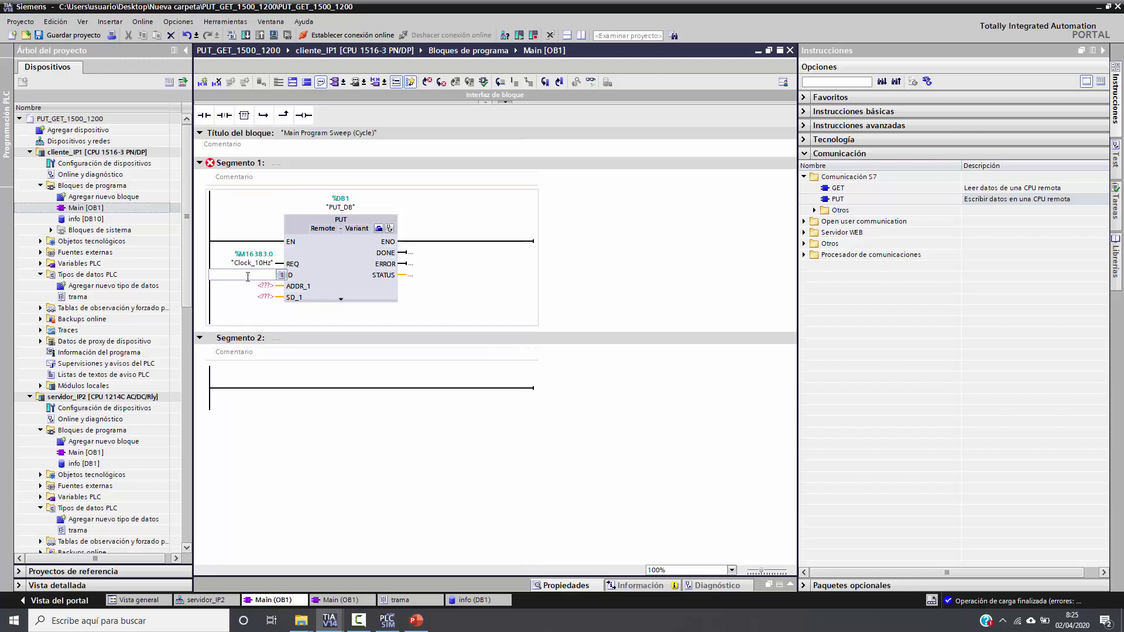
# Step: Configure the PUT block's connection with servidor_IP2 [CPU 1214C AC/DC/Rly] as partner, and check the connection name and ID
pyautogui.click(379, 229)
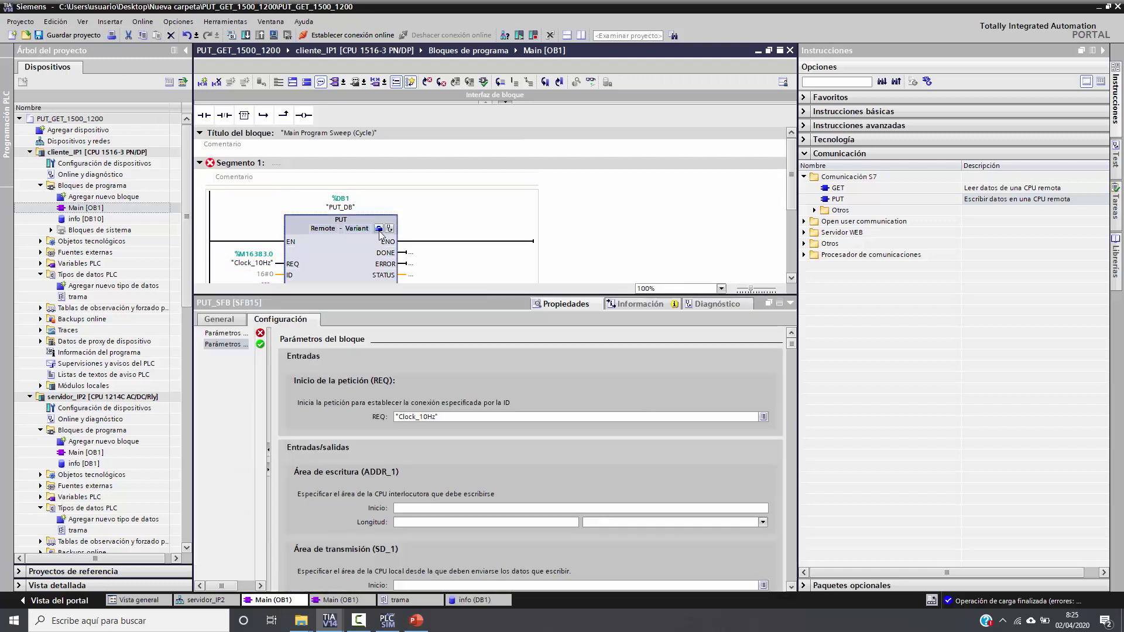
pyautogui.click(226, 333)
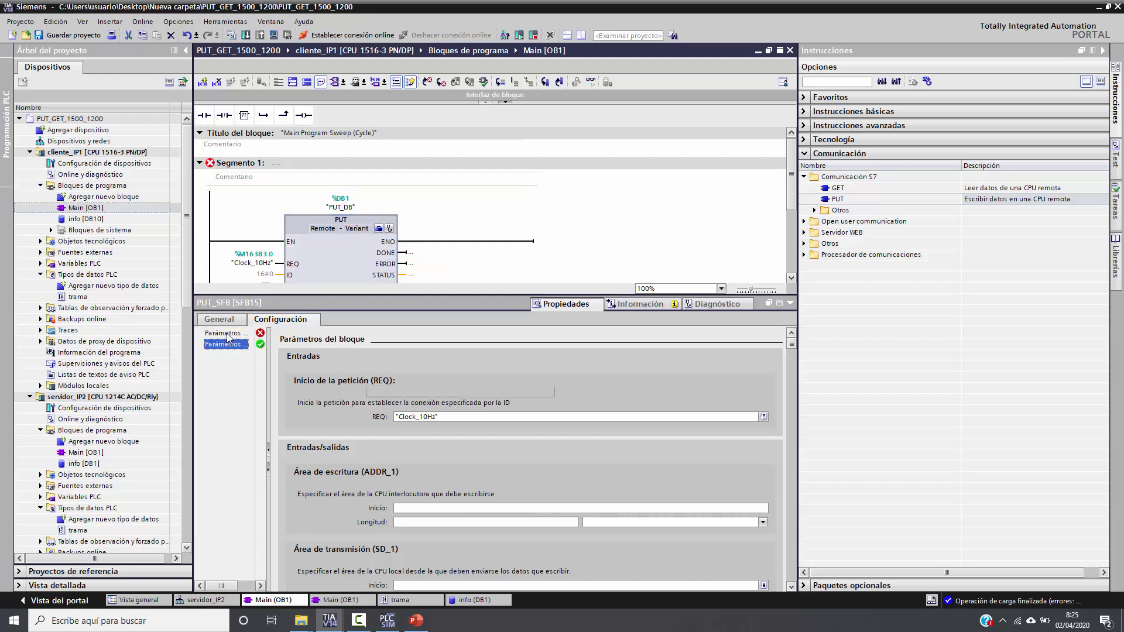
pyautogui.click(756, 392)
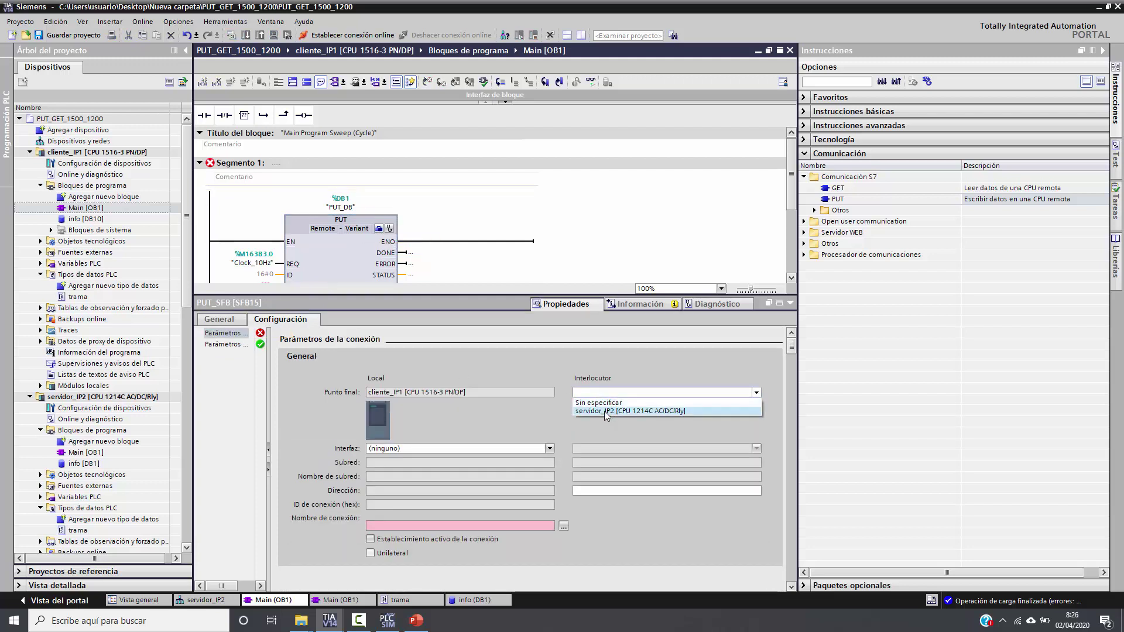
pyautogui.click(606, 411)
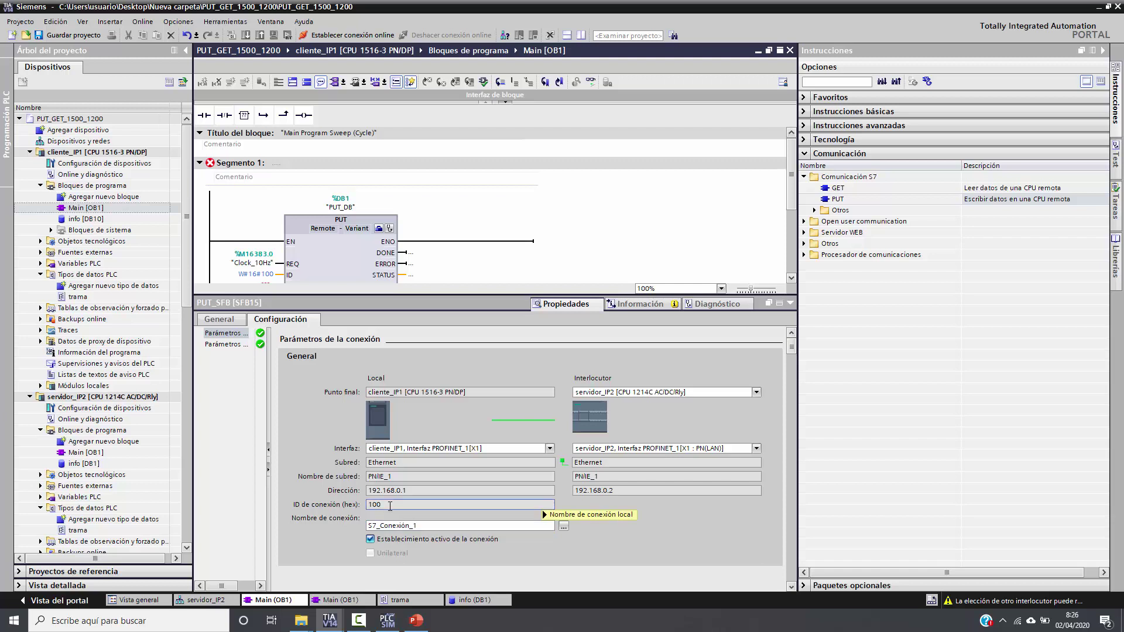
pyautogui.doubleClick(431, 526)
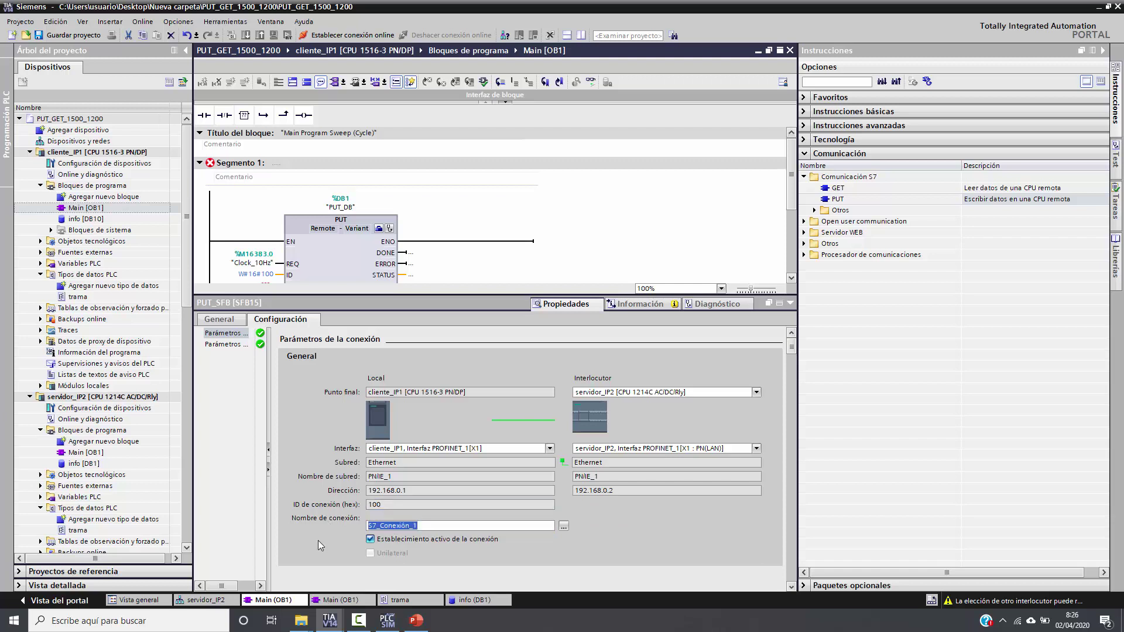
pyautogui.click(386, 504)
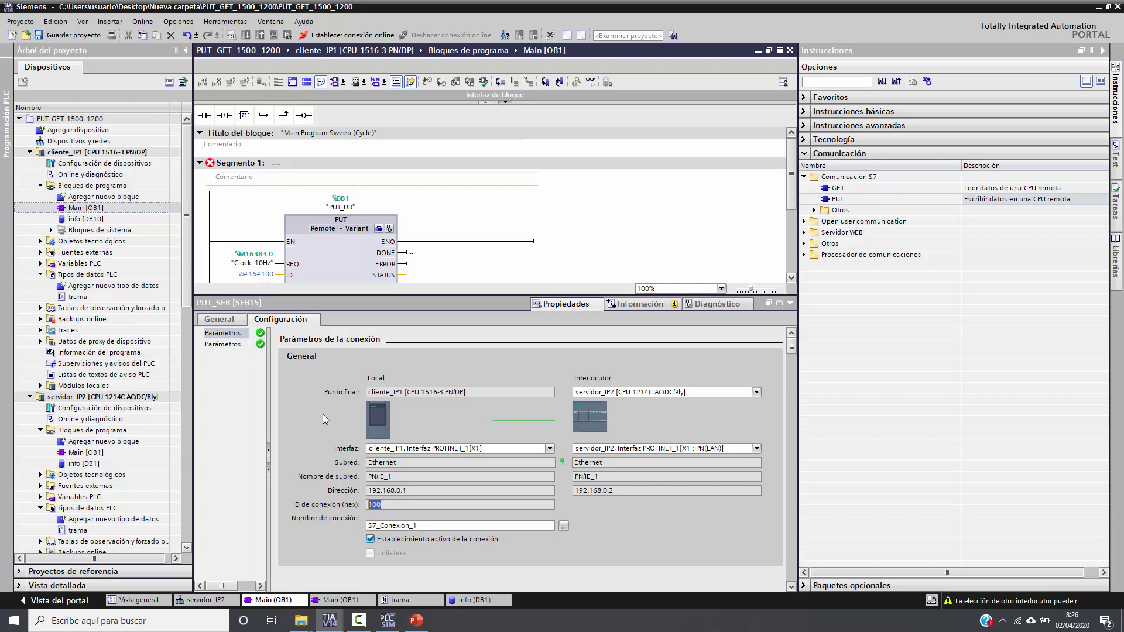
pyautogui.click(289, 280)
pyautogui.click(255, 275)
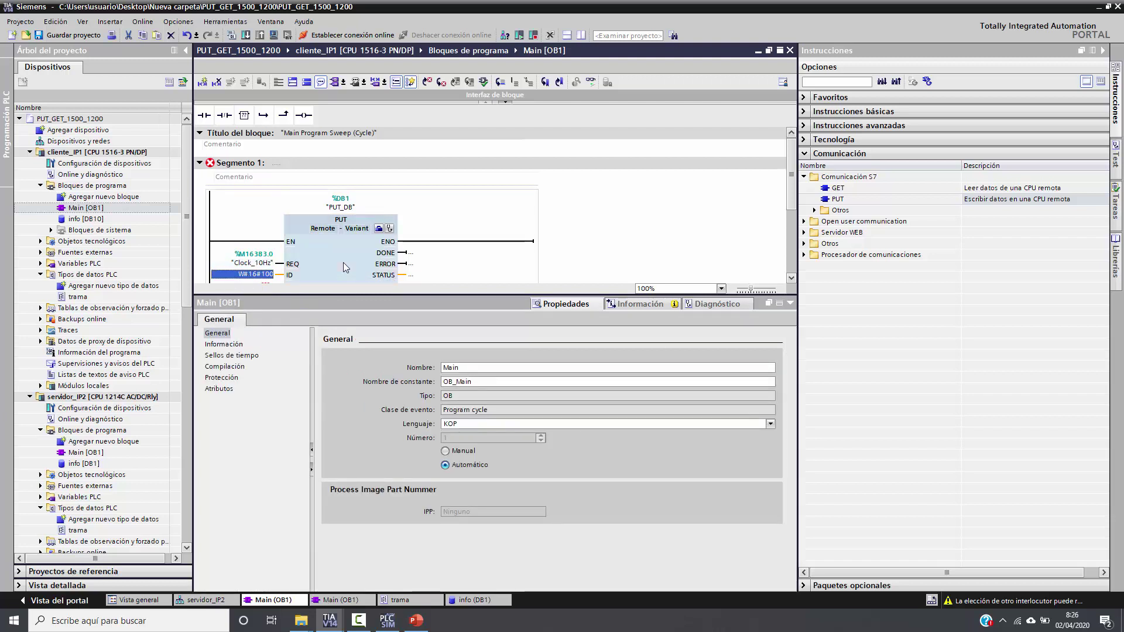
pyautogui.click(377, 233)
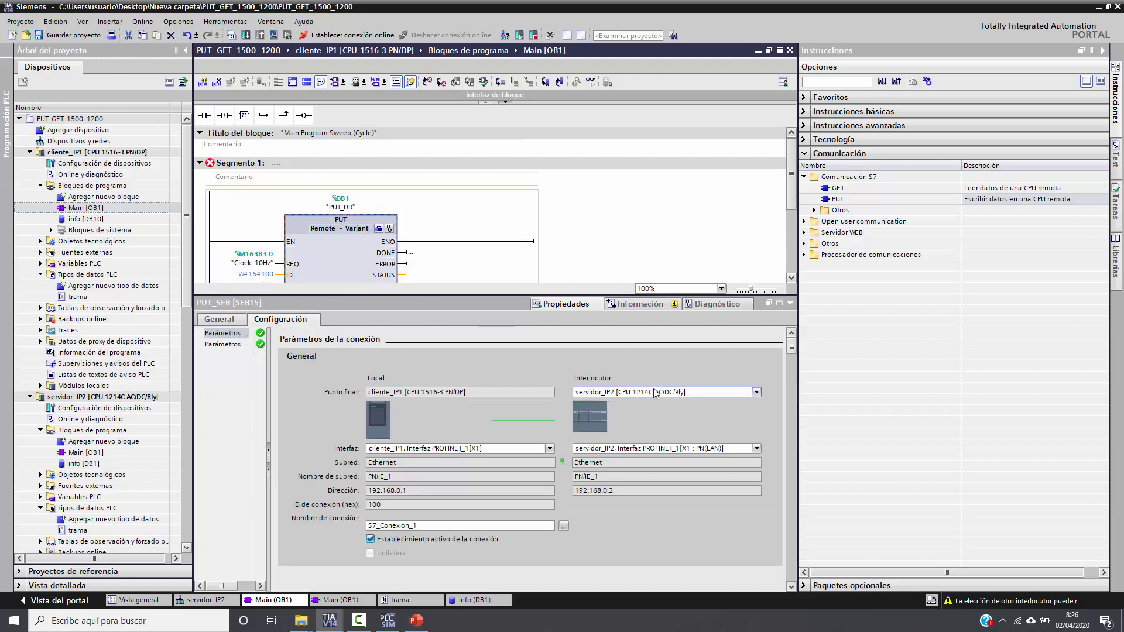
pyautogui.click(790, 303)
# Step: Check servidor_IP2's info data block, and set the PUT block's ADDR_1 pointer to P#DB1.DBX0.0 BYTE 31
pyautogui.click(261, 286)
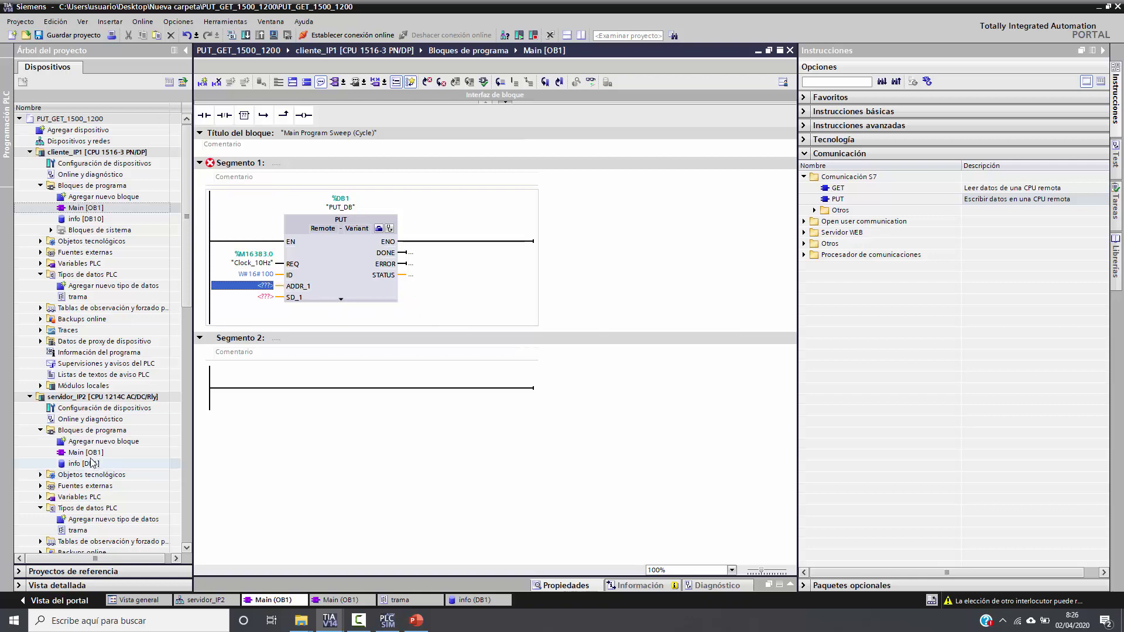
pyautogui.doubleClick(84, 463)
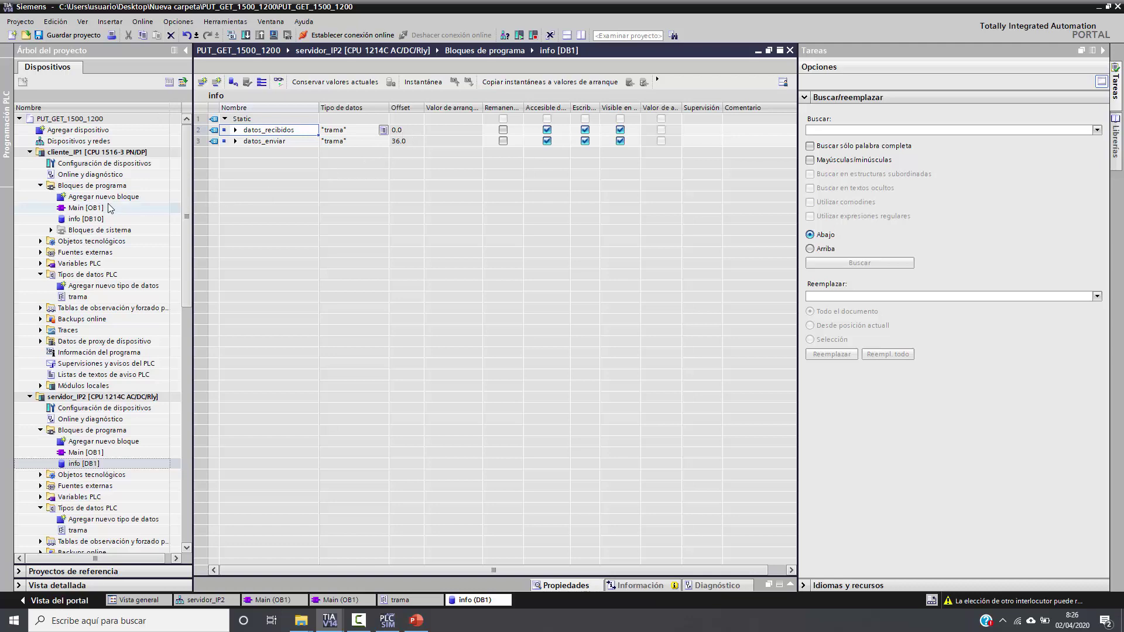
pyautogui.doubleClick(106, 208)
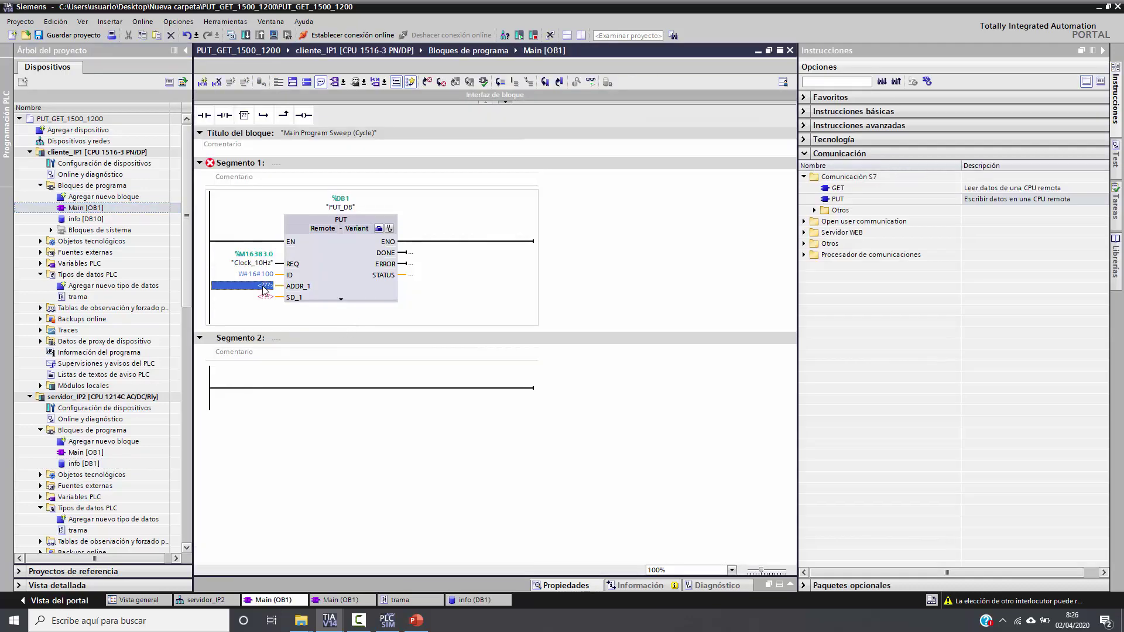
pyautogui.click(264, 286)
pyautogui.write('p#')
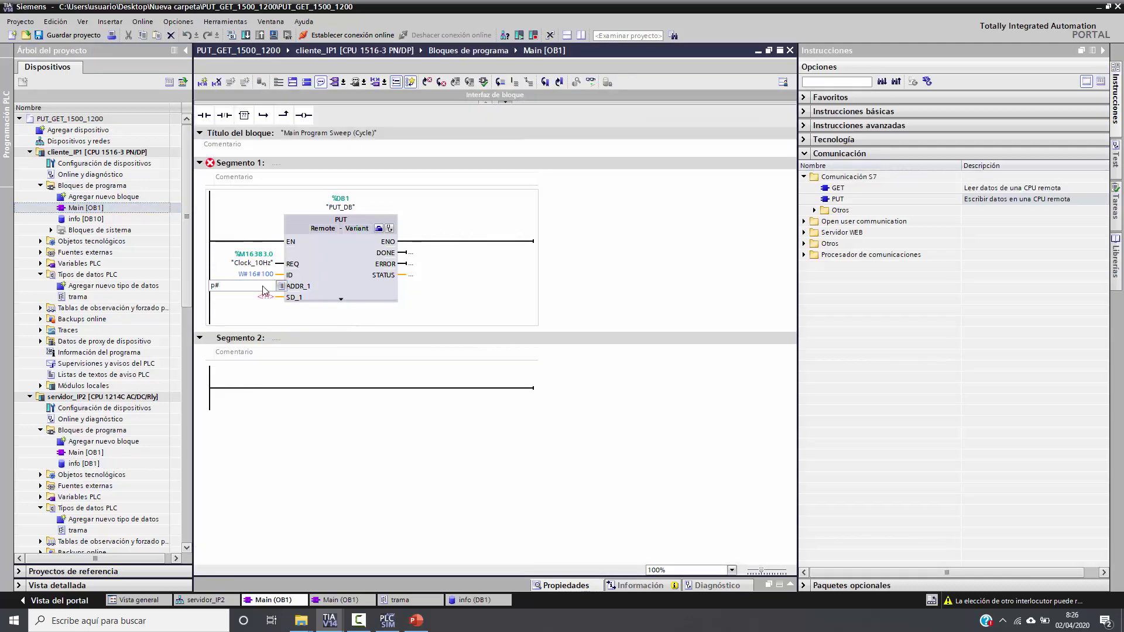
pyautogui.write('db1.')
pyautogui.write('31')
pyautogui.press('Return')
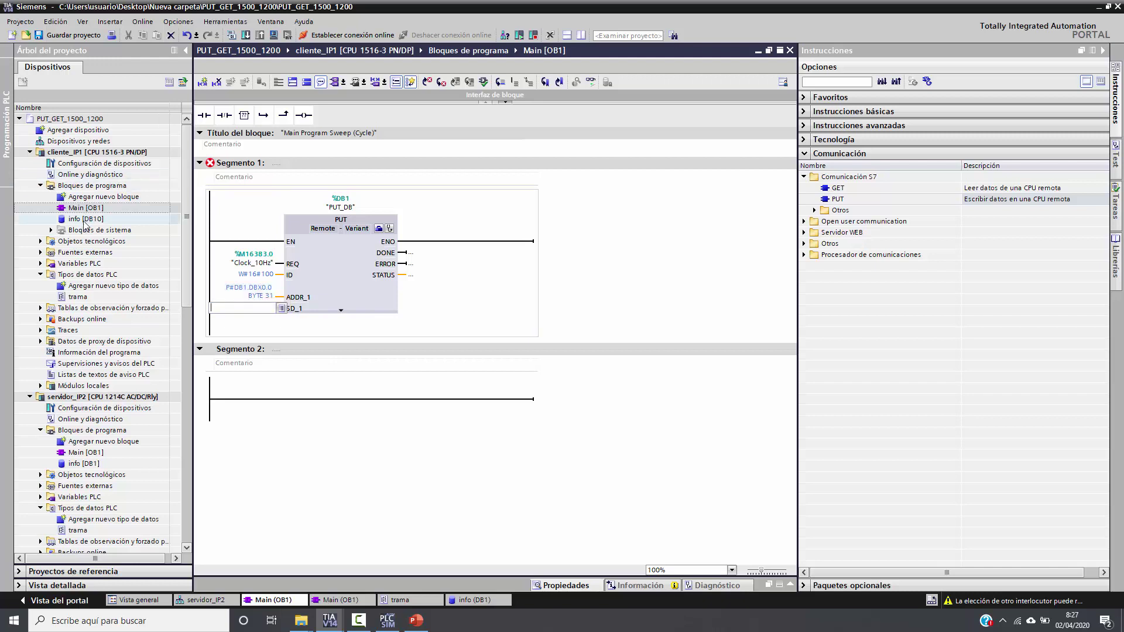
# Step: Open cliente_IP1's info [DB10] data block, expand datos_enviar, and show the Offset column
pyautogui.click(258, 292)
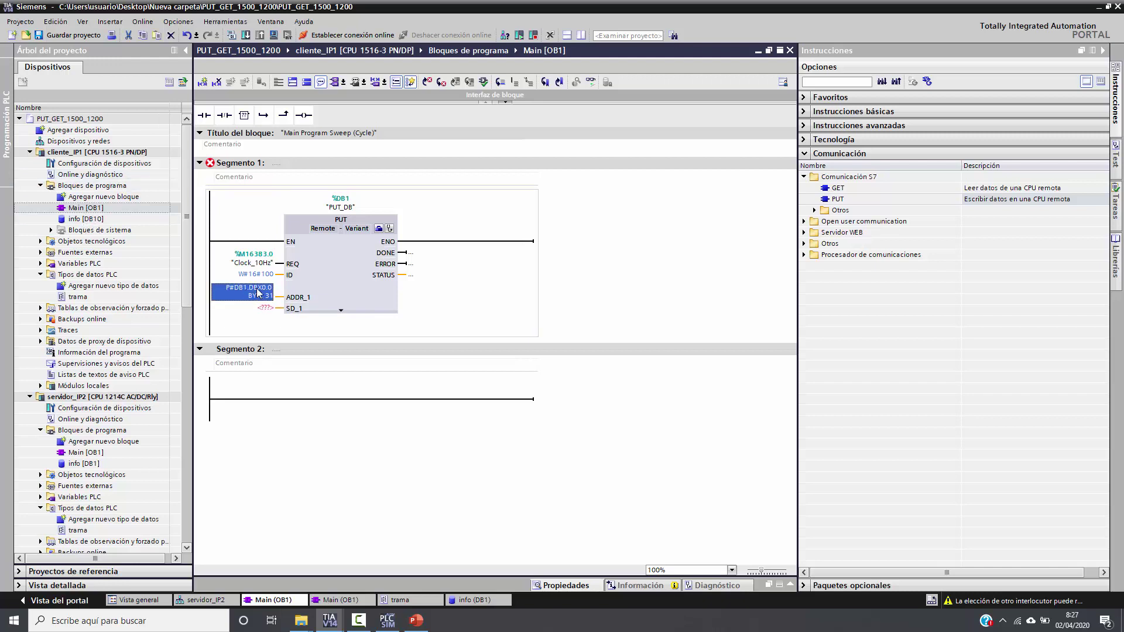
pyautogui.doubleClick(88, 219)
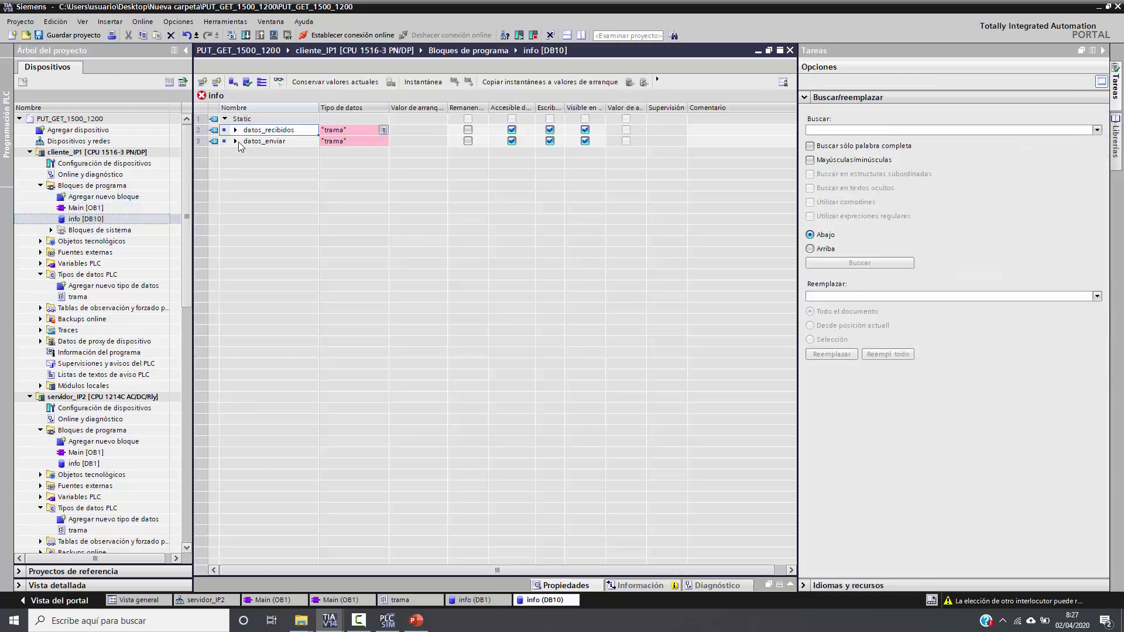
pyautogui.click(235, 141)
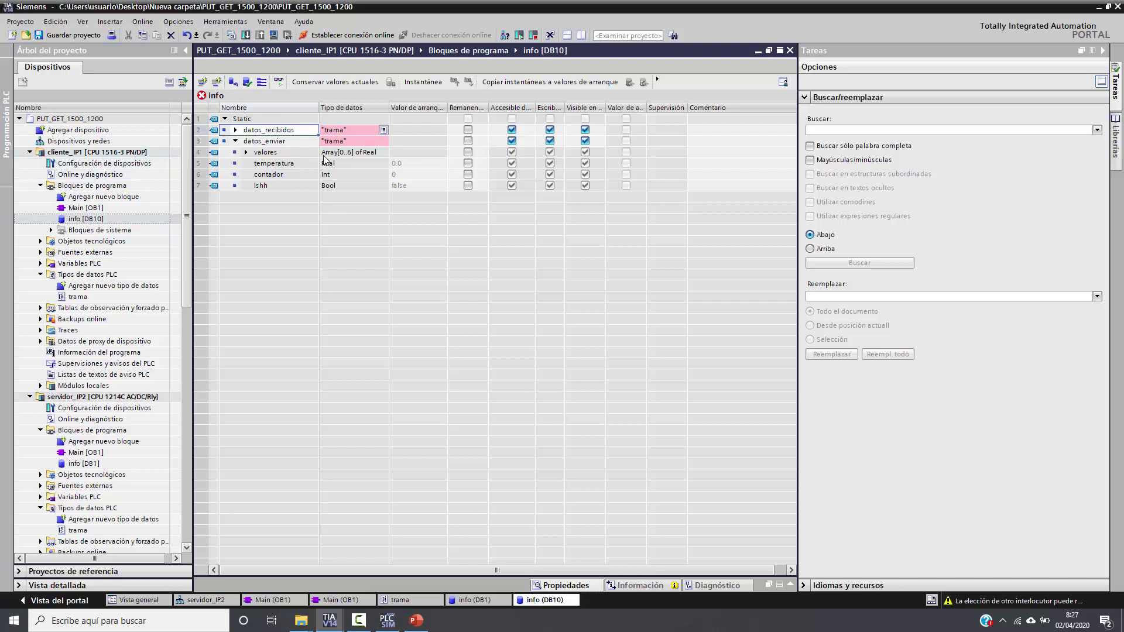
pyautogui.click(269, 145)
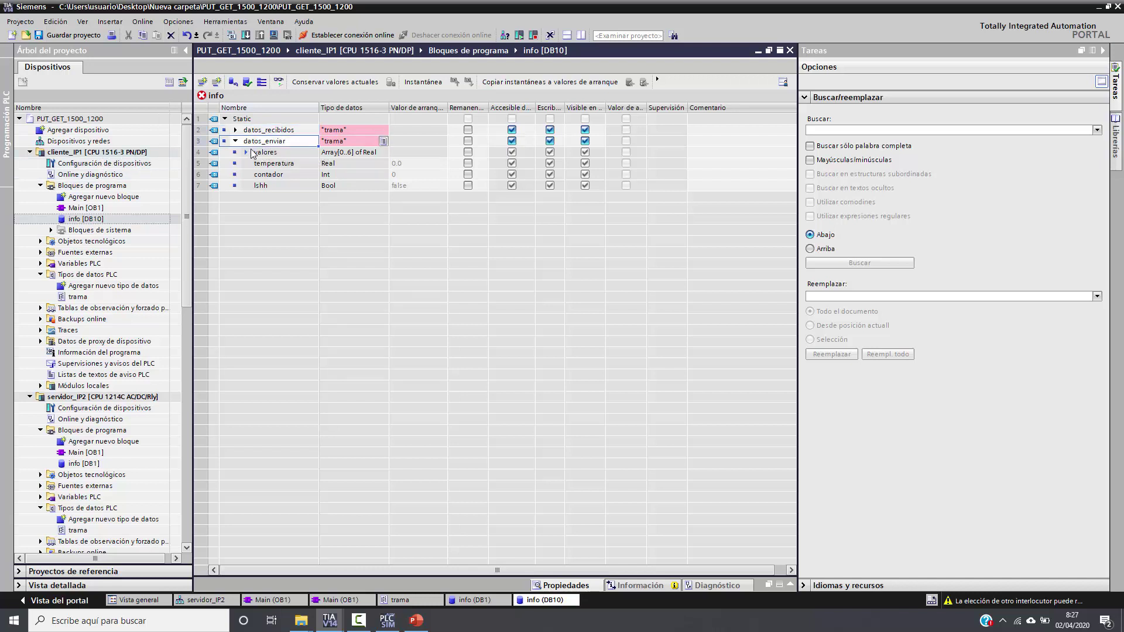
pyautogui.rightClick(419, 109)
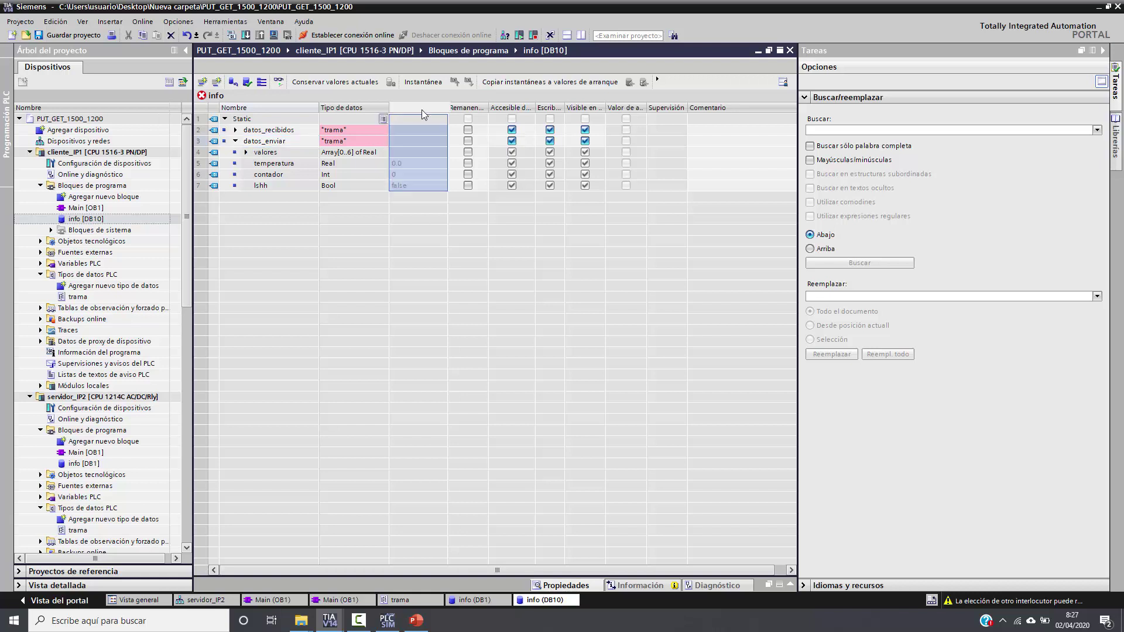
pyautogui.moveTo(513, 117)
pyautogui.click(602, 136)
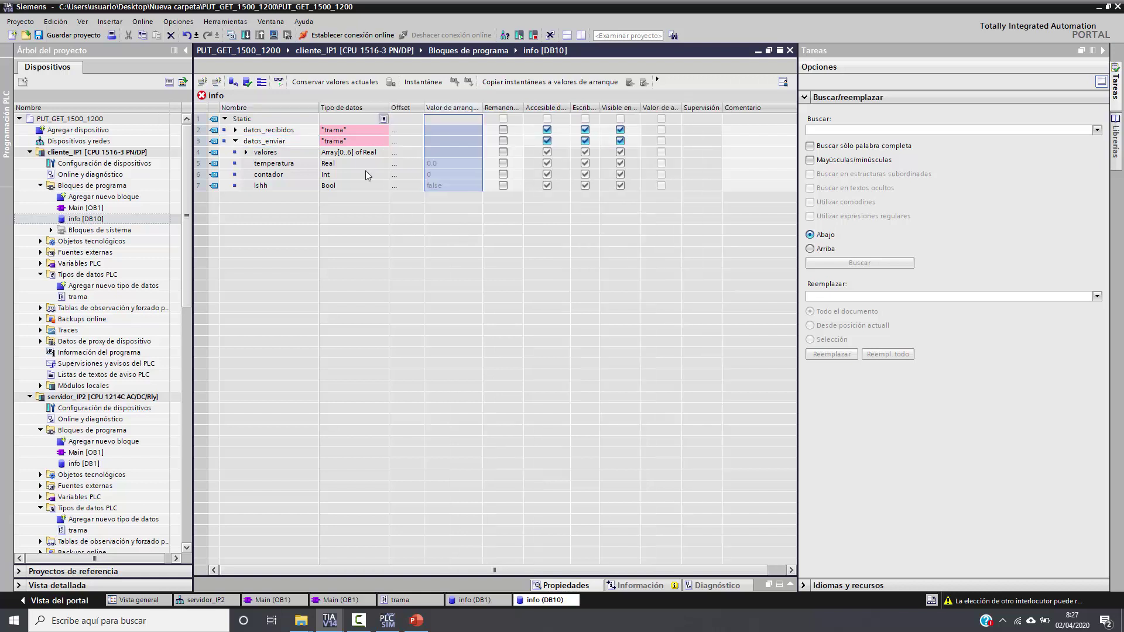
# Step: Compile cliente_IP1 and expand datos_recibidos and datos_enviar in info [DB10] to check their element offsets
pyautogui.click(86, 152)
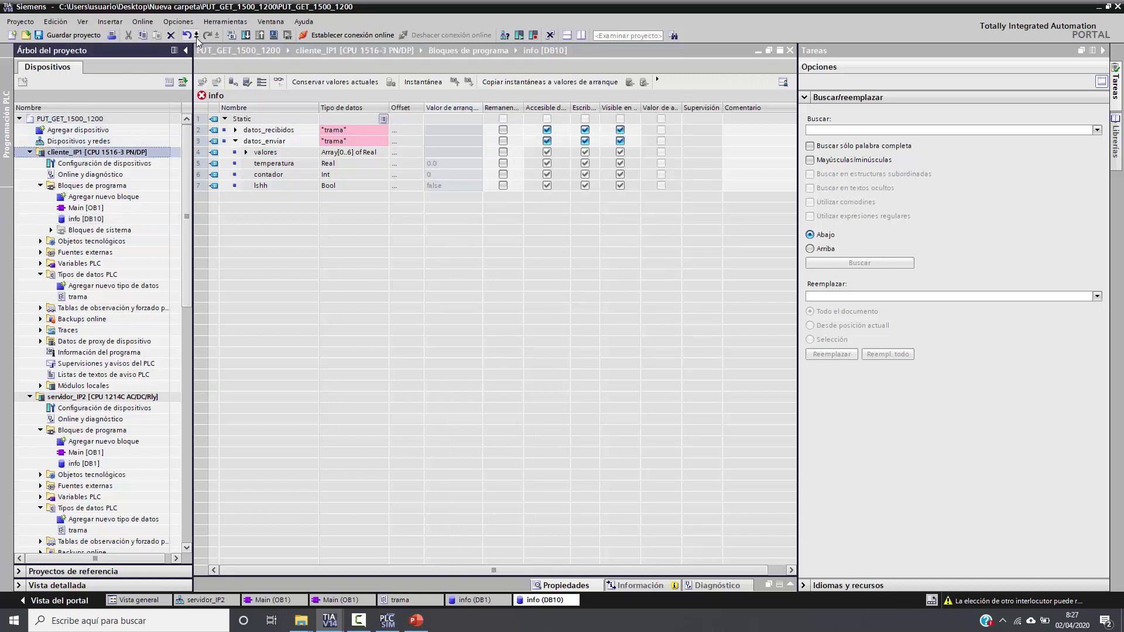
pyautogui.click(232, 35)
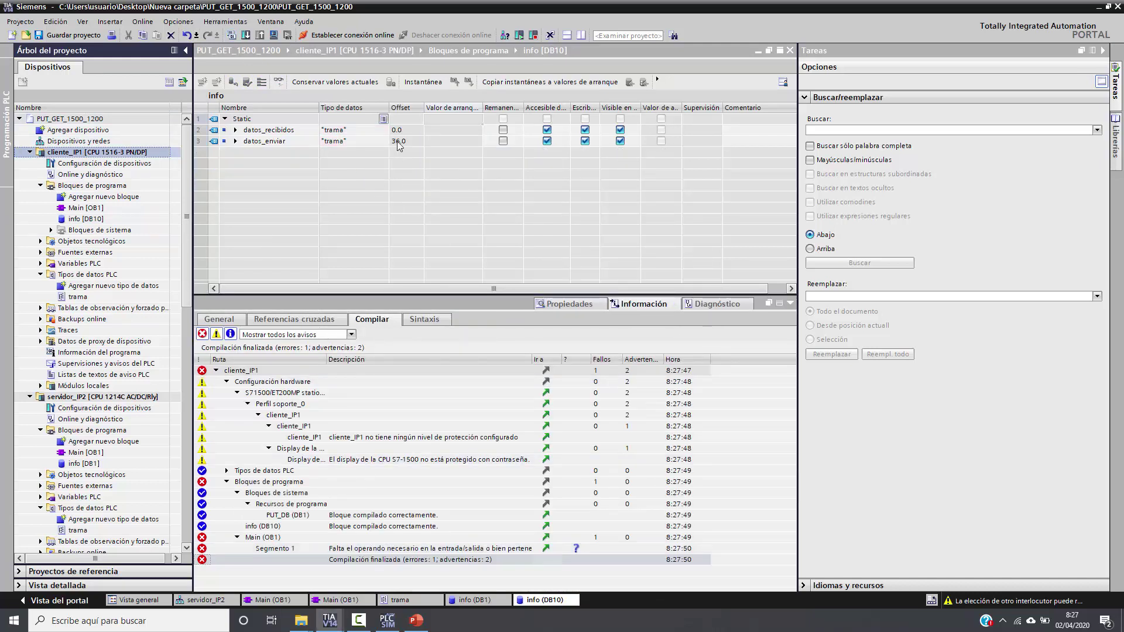
pyautogui.click(236, 142)
pyautogui.click(235, 130)
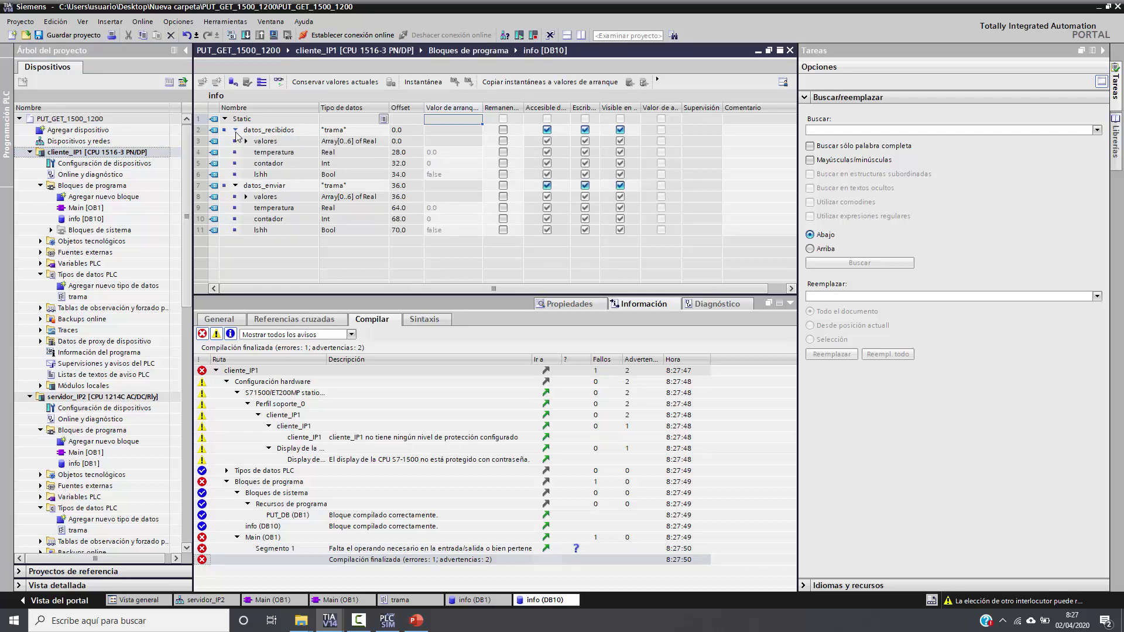
pyautogui.click(350, 145)
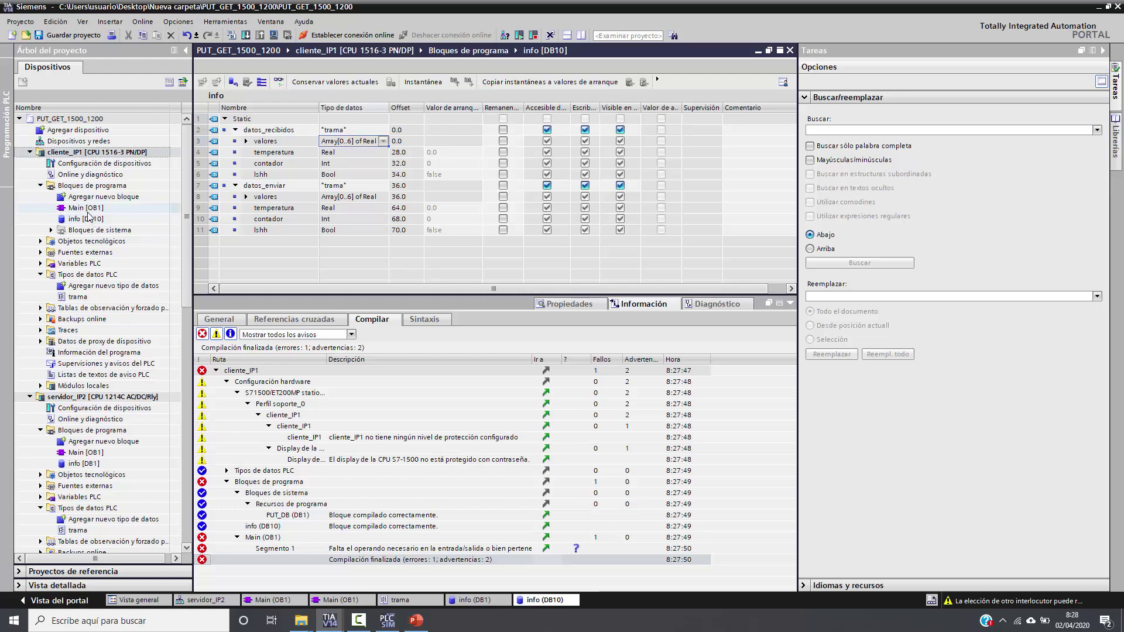
# Step: Return to cliente_IP1's Main [OB1] and change the PUT block's ADDR_1 pointer to P#DB1.DBX0.0 BYTE 35
pyautogui.doubleClick(87, 208)
pyautogui.scroll(-1, 301, 258)
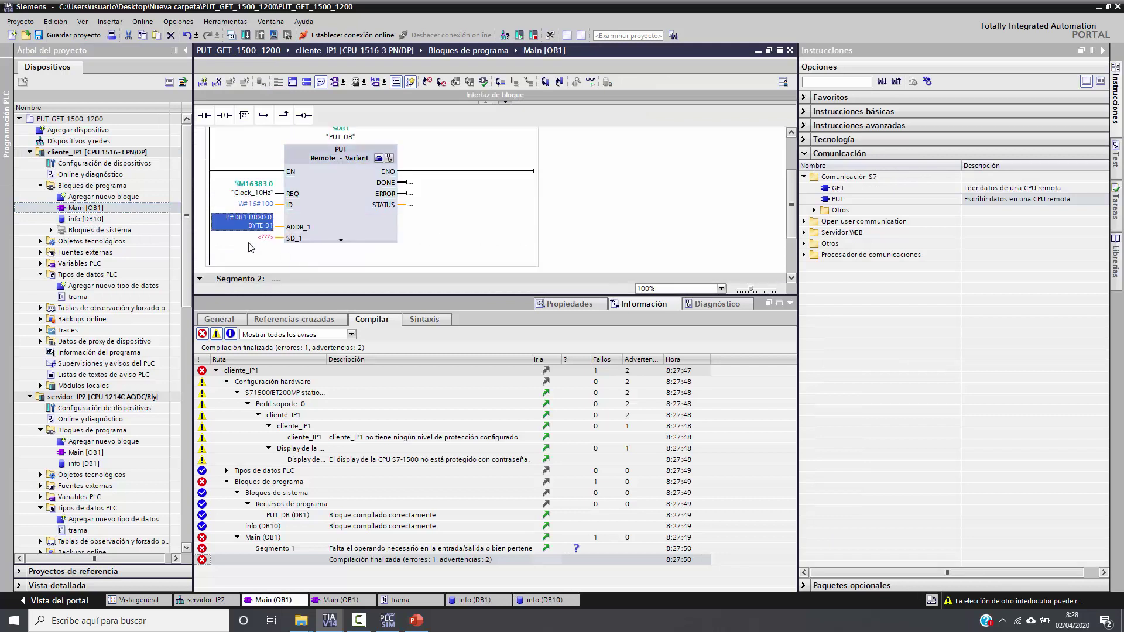
pyautogui.doubleClick(254, 225)
pyautogui.click(232, 225)
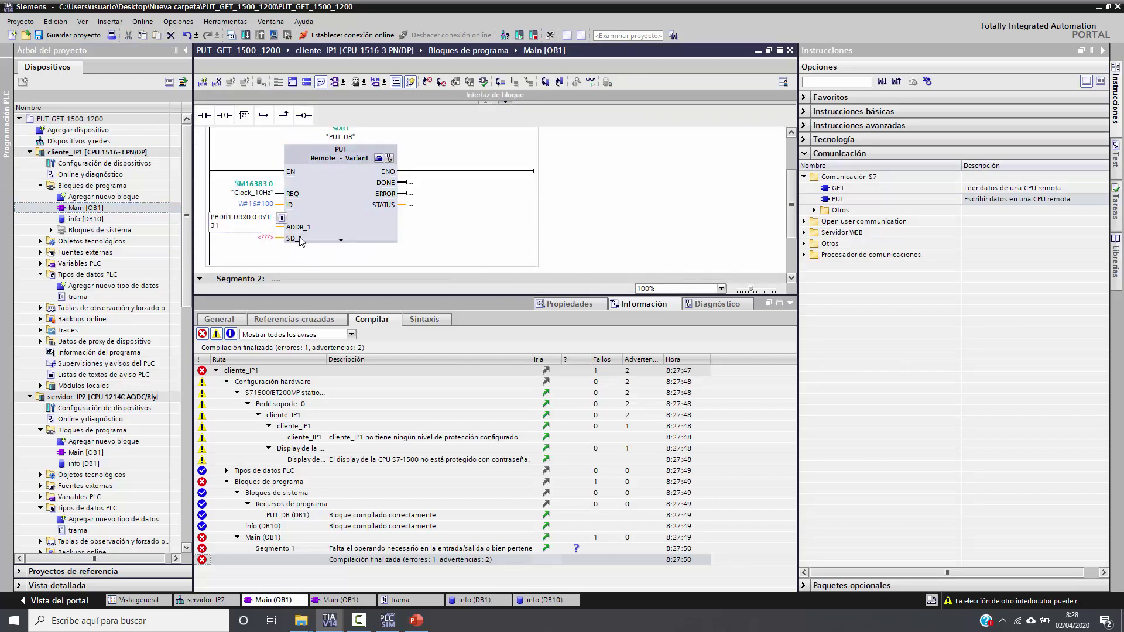
pyautogui.press('BackSpace')
pyautogui.write('5')
pyautogui.press('Return')
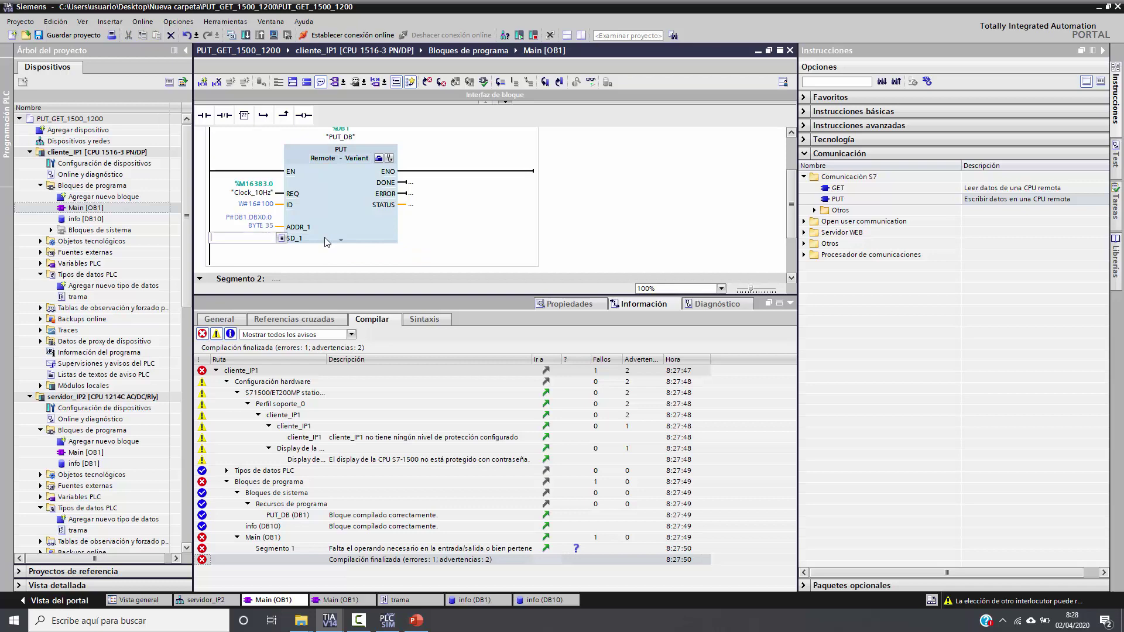
# Step: Check the datos_enviar offset in info [DB10], and set the PUT block's SD_1 pointer to P#DB10.DBX36.0 BYTE 35
pyautogui.doubleClick(101, 221)
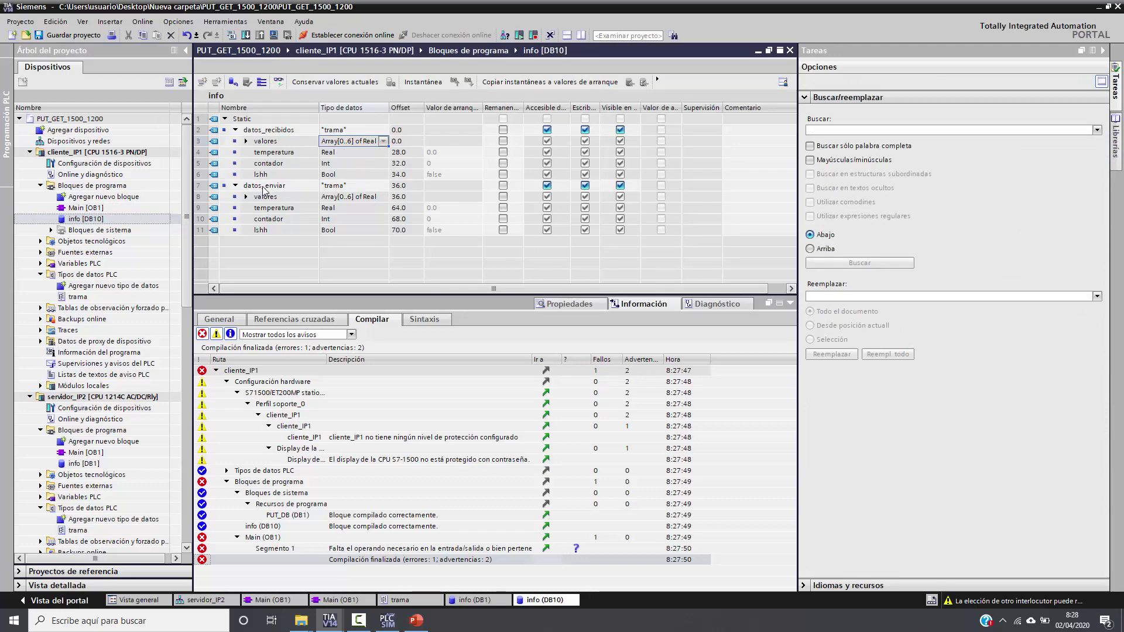
pyautogui.click(263, 186)
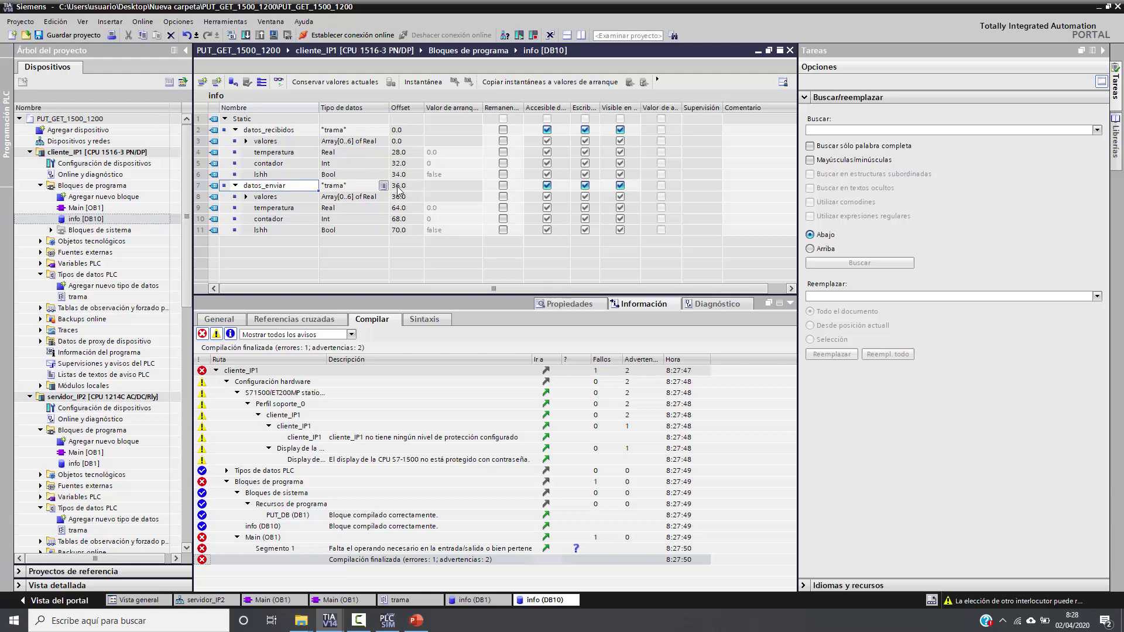
pyautogui.doubleClick(86, 208)
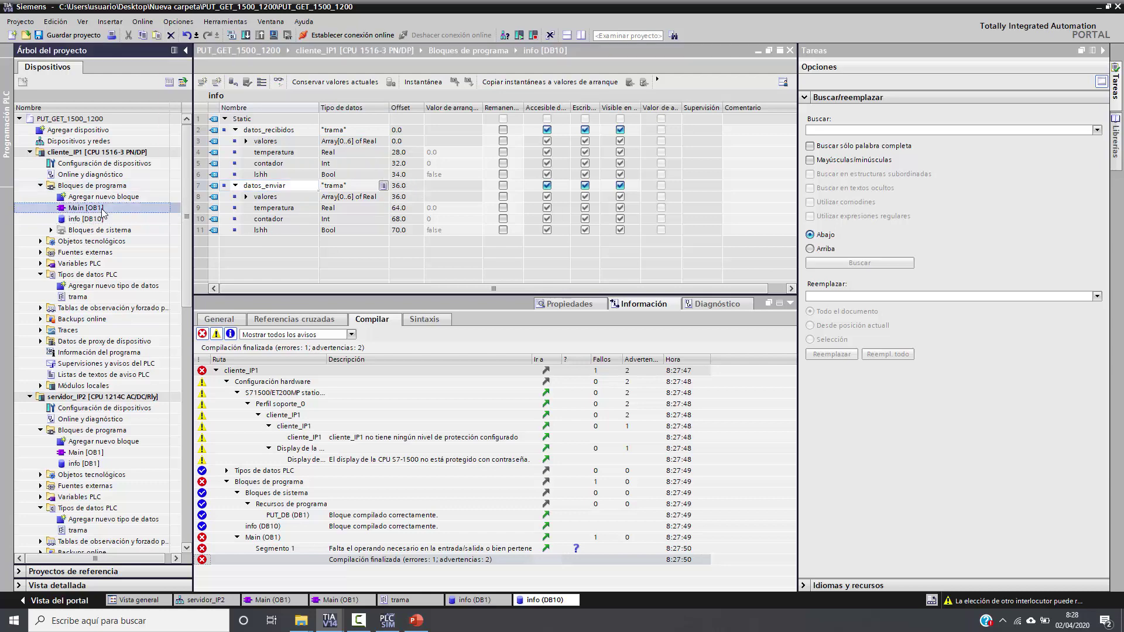
pyautogui.click(238, 226)
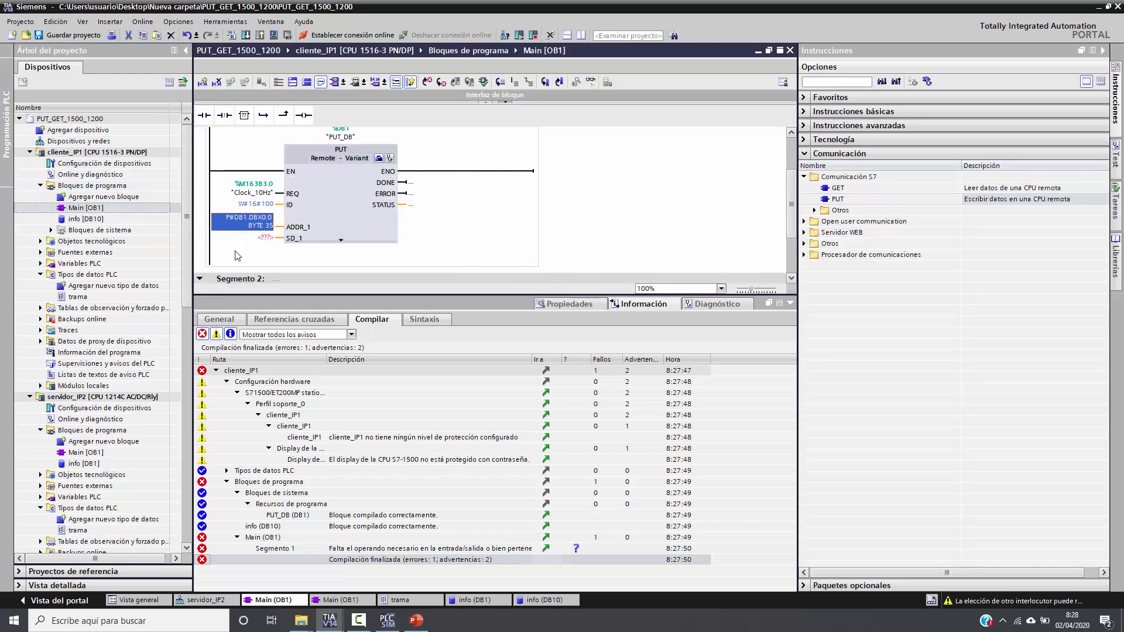
pyautogui.click(250, 246)
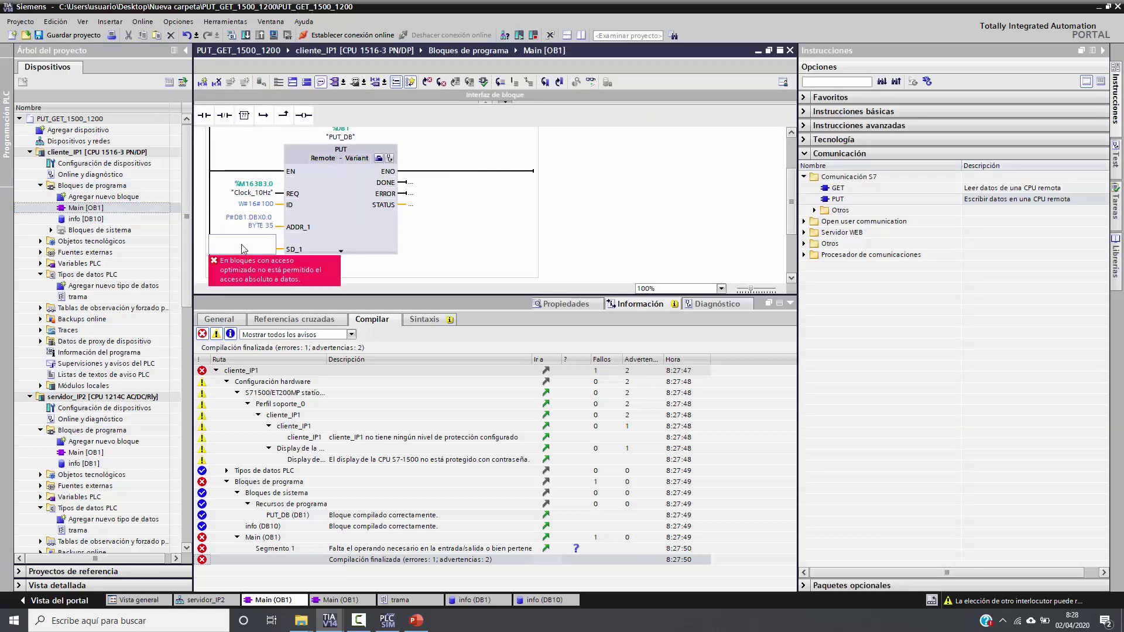
pyautogui.write('P#DB1.DBX0.0 BYTE 35')
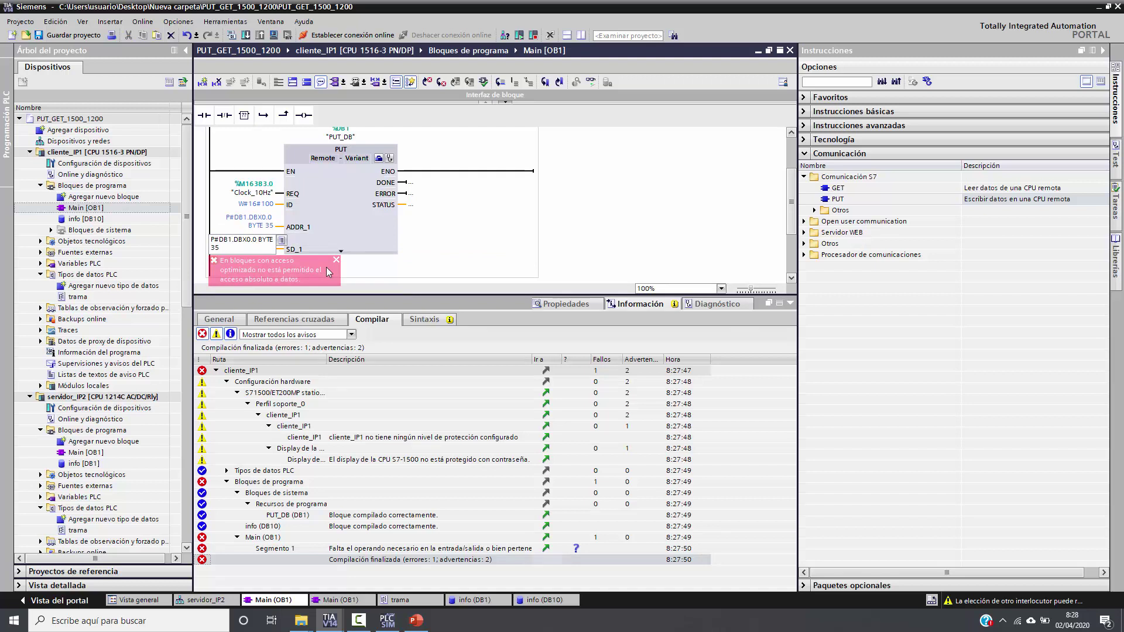
pyautogui.write('0')
pyautogui.hotkey('shift', 'Right')
pyautogui.write('36')
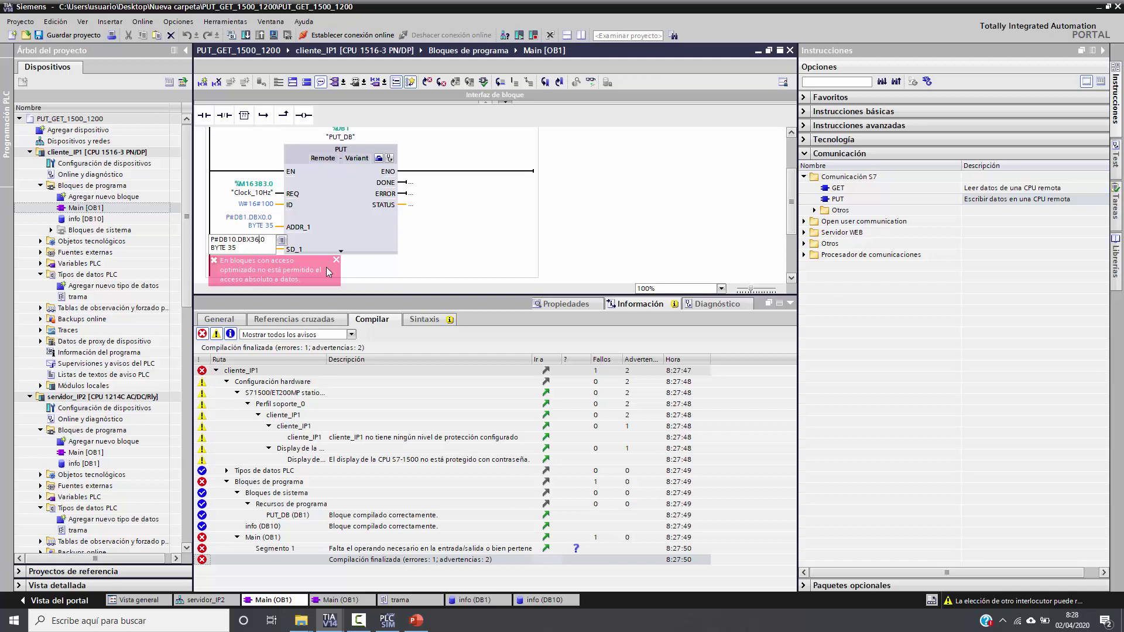
pyautogui.press('Return')
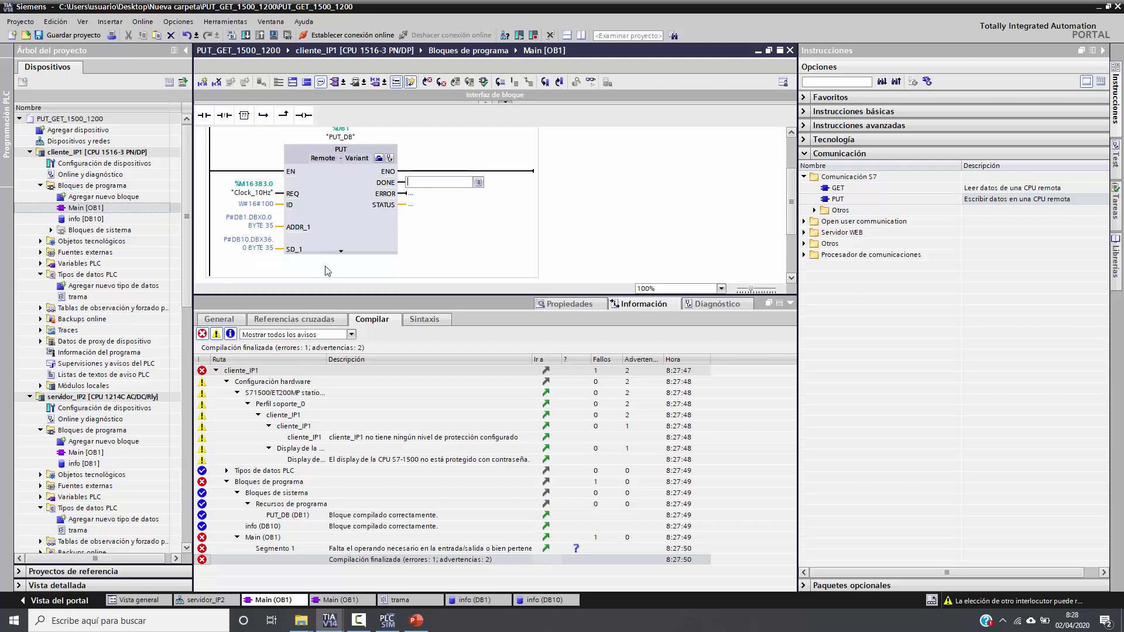
# Step: Assign "PUT_DB".DONE, "PUT_DB".ERROR and "PUT_DB".STATUS to the PUT block's matching outputs, and compile cliente_IP1
pyautogui.write('p')
pyautogui.click(454, 194)
pyautogui.click(427, 196)
pyautogui.press('Return')
pyautogui.write('"PUT_DB".')
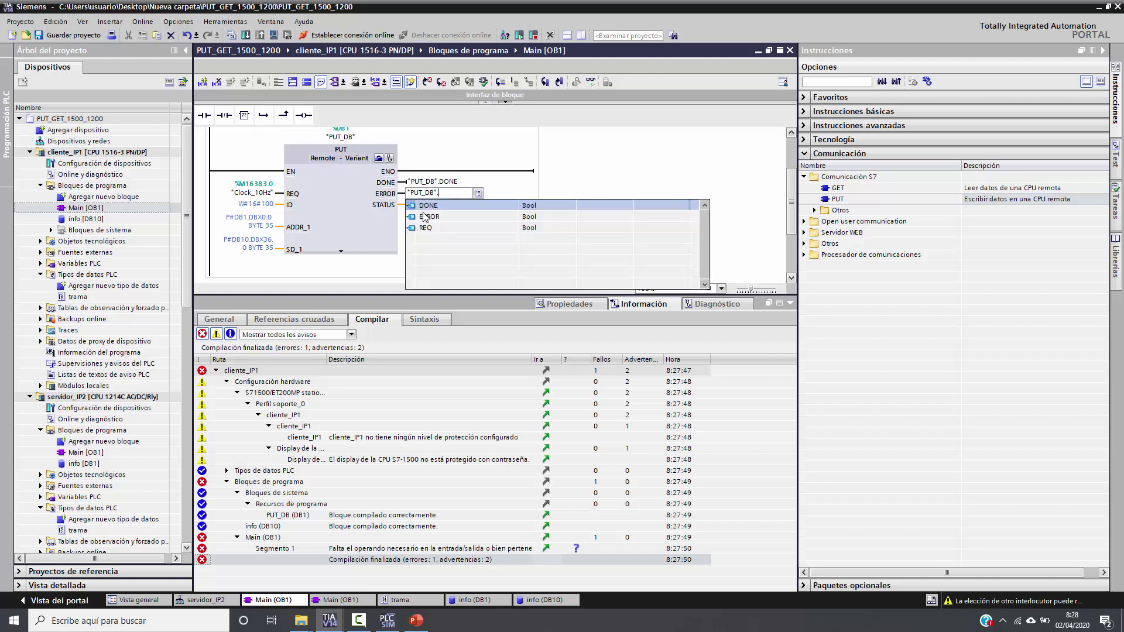
pyautogui.click(427, 216)
pyautogui.press('Return')
pyautogui.write('p')
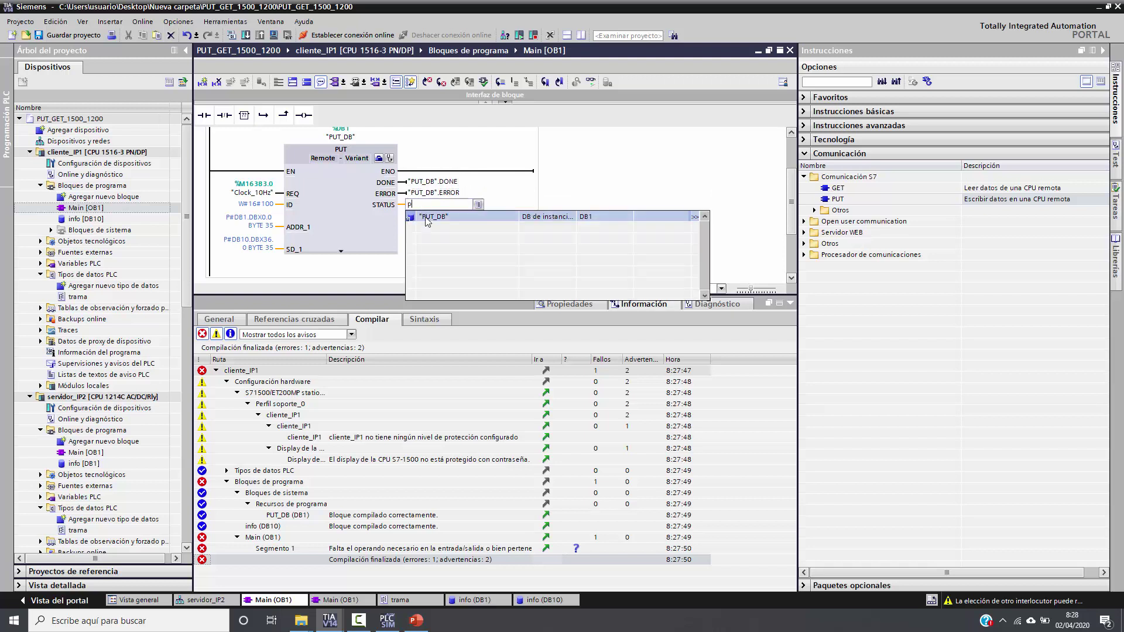
pyautogui.click(431, 227)
pyautogui.press('Return')
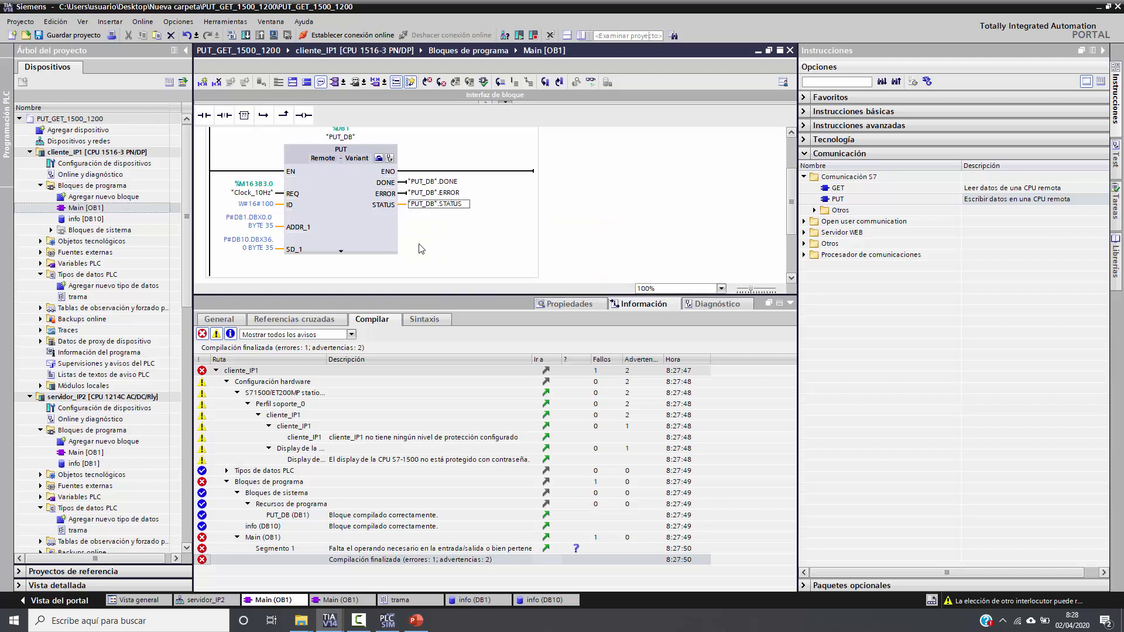
pyautogui.click(105, 153)
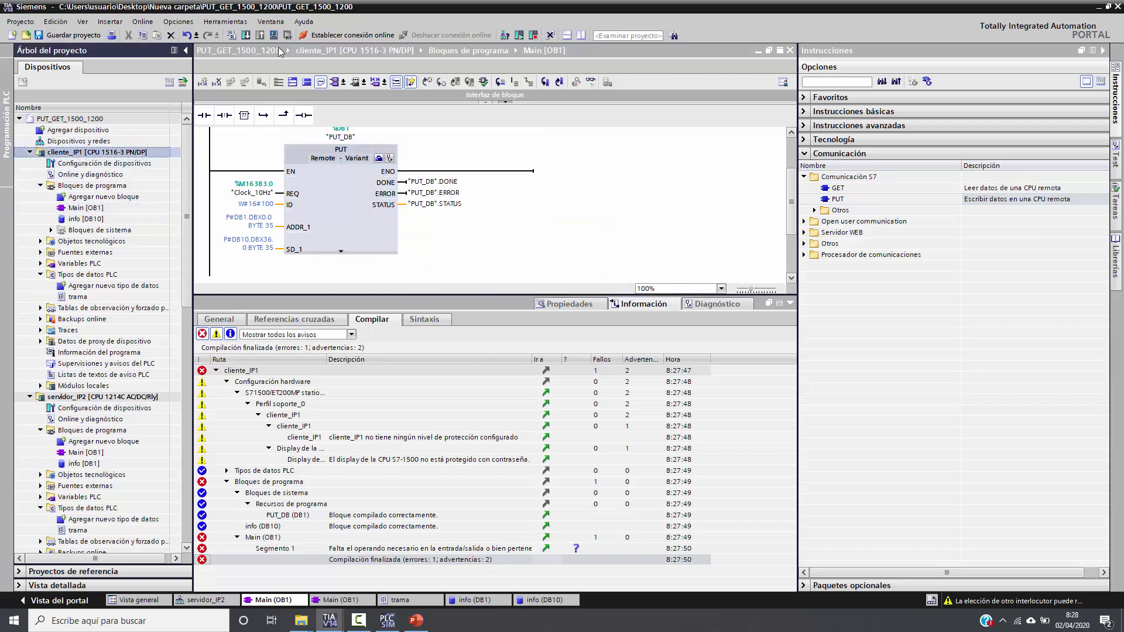
pyautogui.click(231, 35)
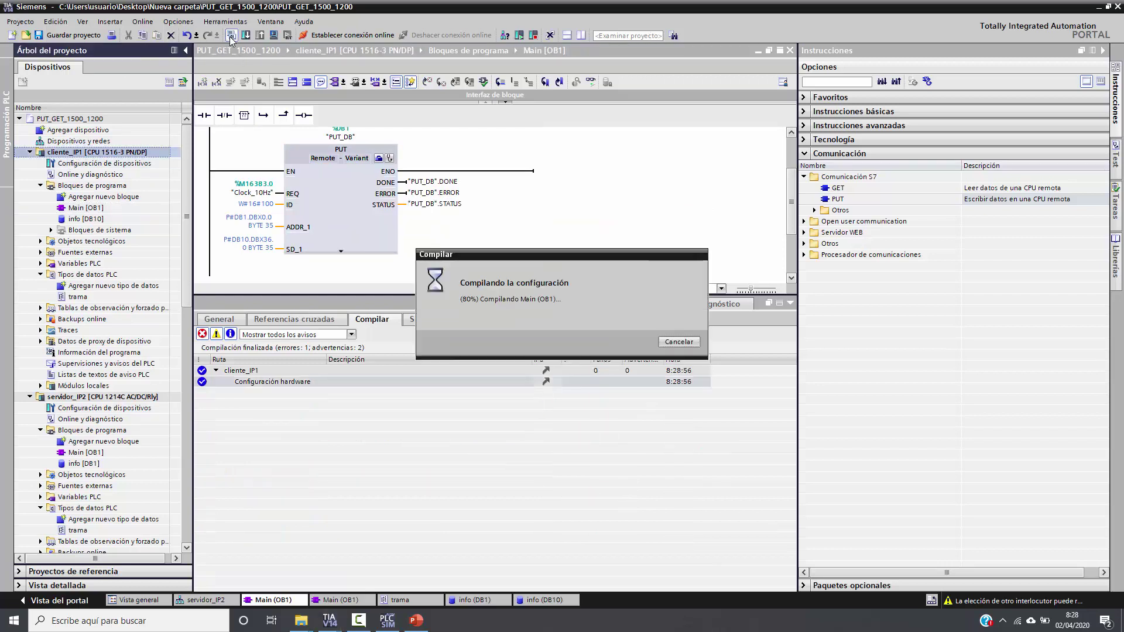
# Step: Switch to the S7-PLCSIM Advanced Control Panel and check the interface selected for TCP/IP communication
pyautogui.click(387, 621)
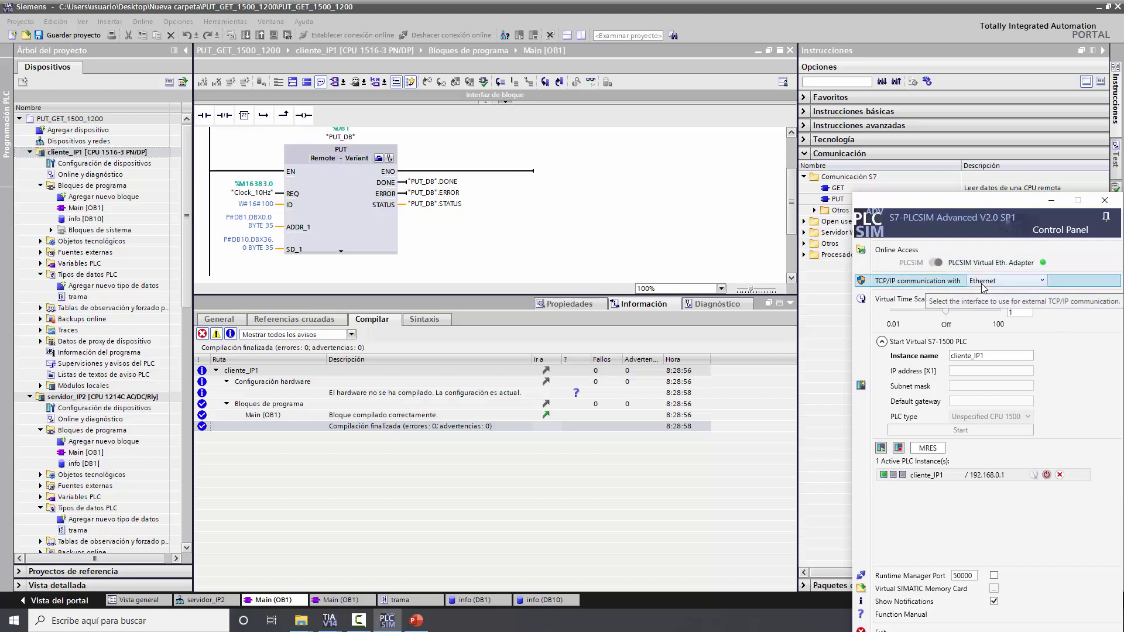
pyautogui.click(990, 280)
pyautogui.click(996, 282)
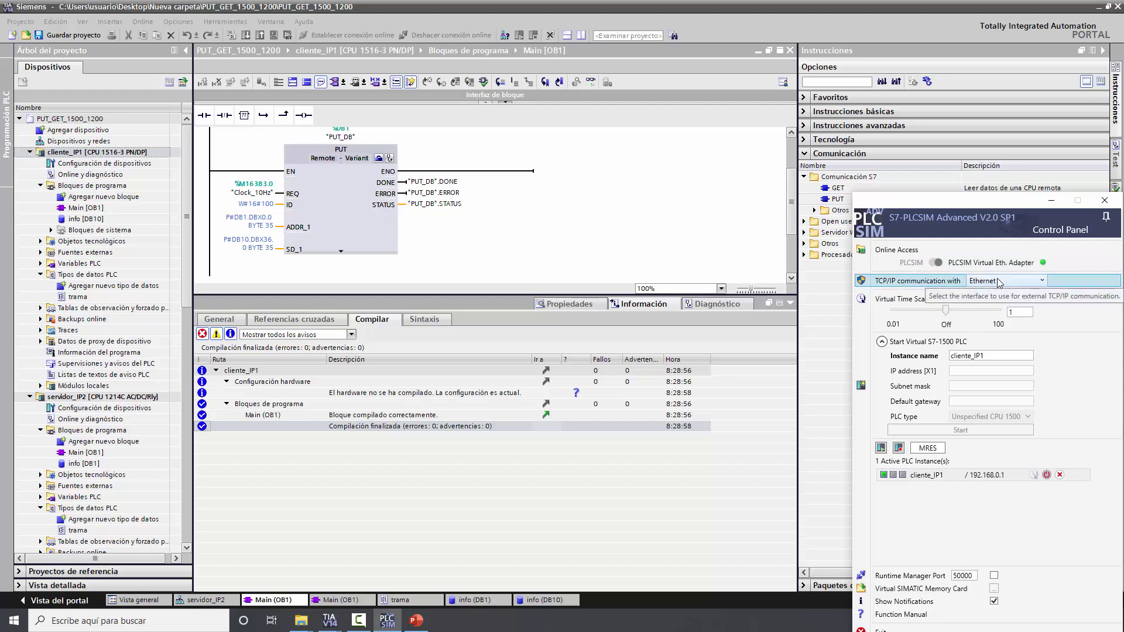
# Step: Open the Windows Control Panel and go to the Network and Sharing Center (Centro de redes y recursos compartidos)
pyautogui.click(181, 621)
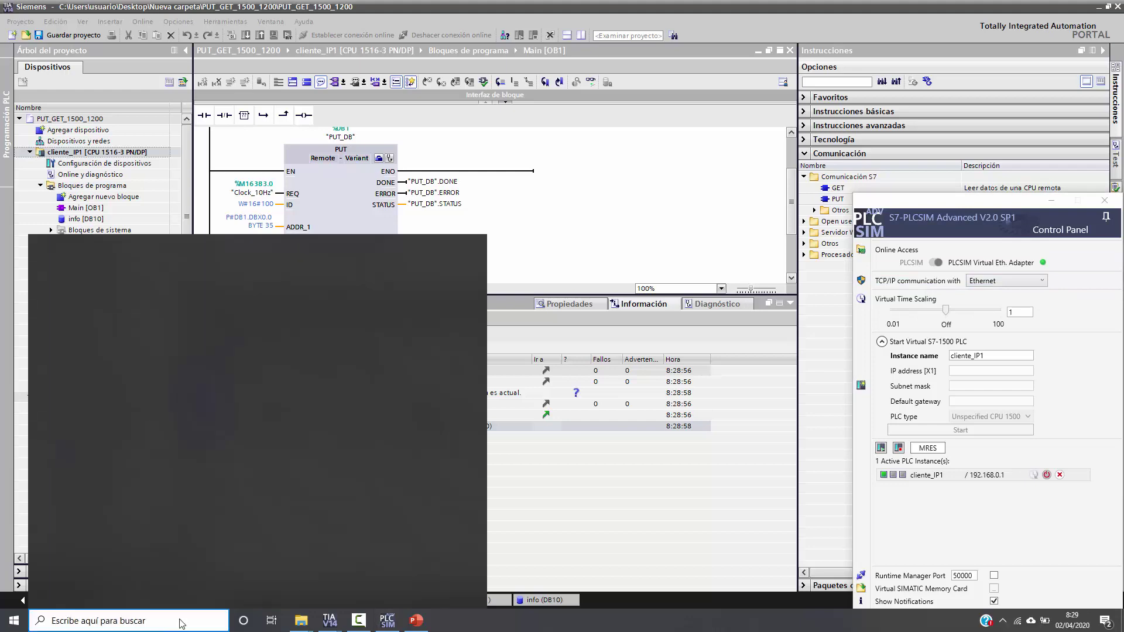
pyautogui.write('c')
pyautogui.press('BackSpace')
pyautogui.write('pan')
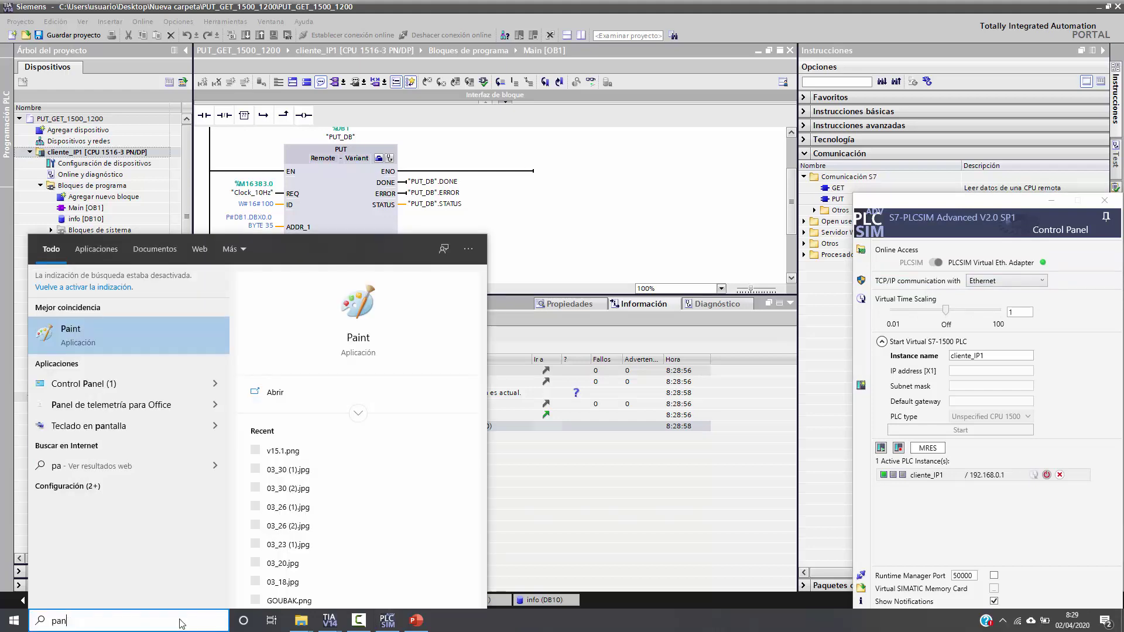
pyautogui.write('e')
pyautogui.press('Return')
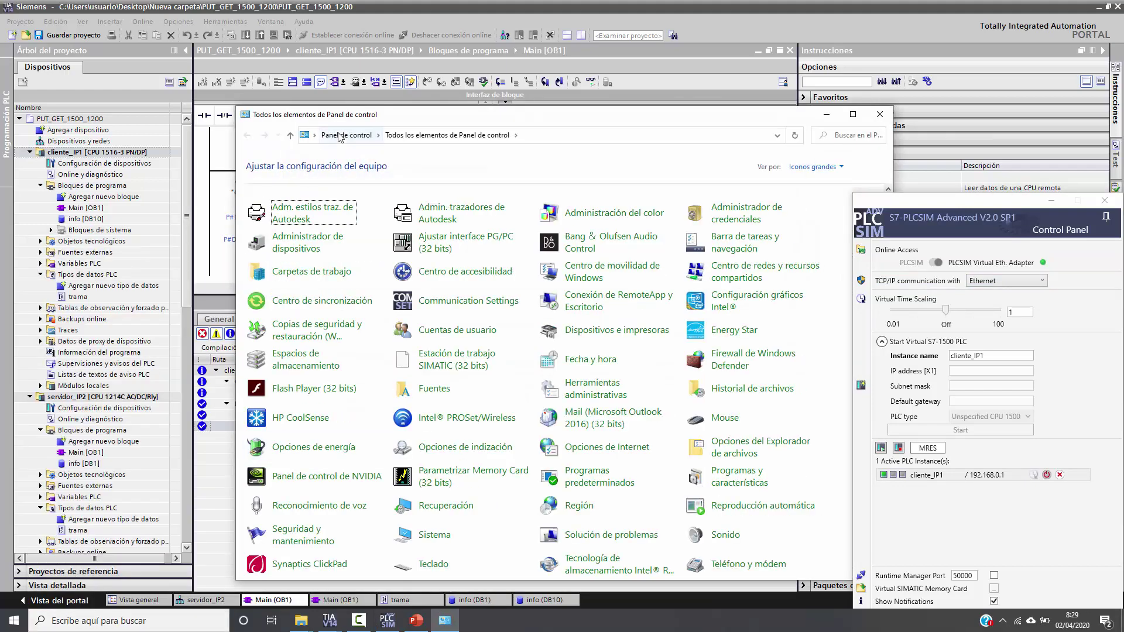
pyautogui.click(338, 136)
pyautogui.click(386, 254)
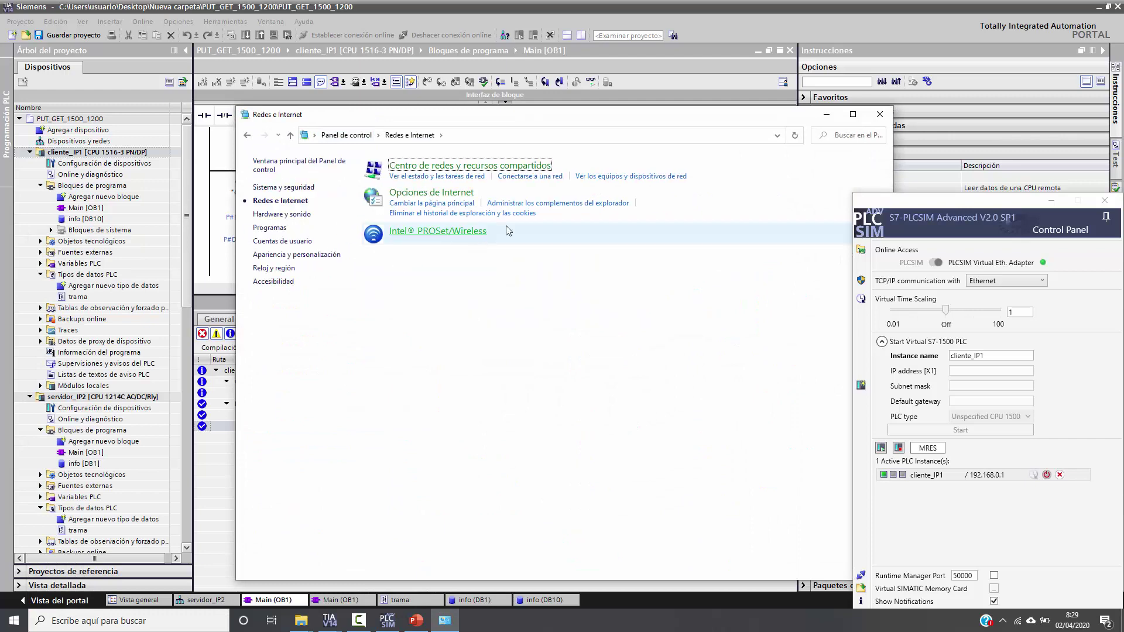
pyautogui.click(426, 176)
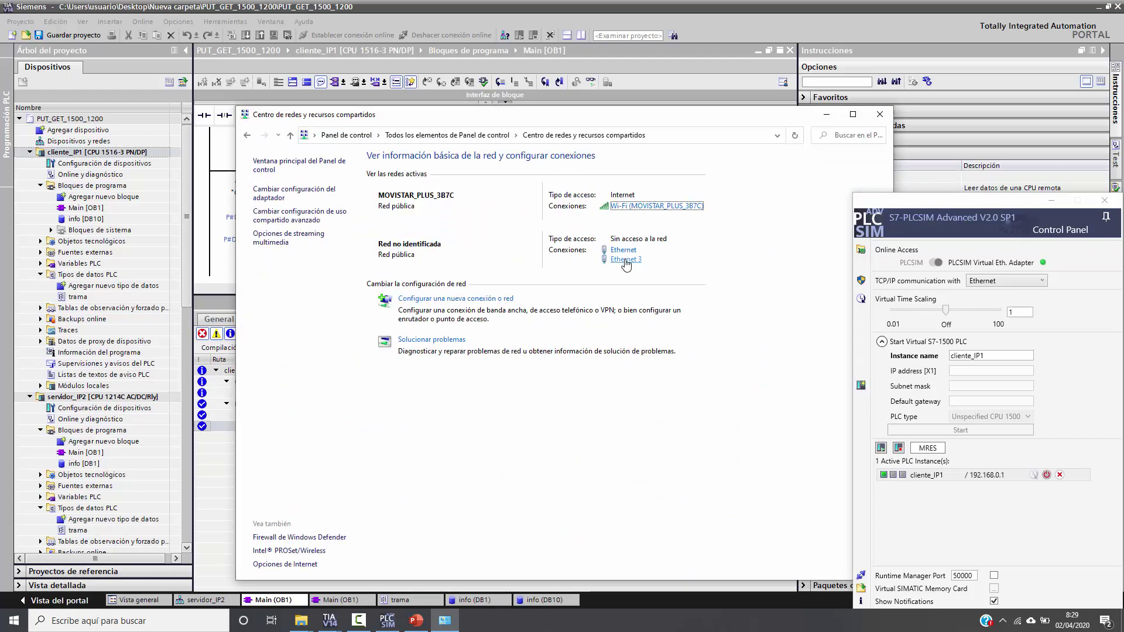
# Step: Check the Siemens PLCSIM Virtual Switch and TCP/IPv4 address settings in the Ethernet 3 adapter's properties, and close the network windows
pyautogui.click(623, 260)
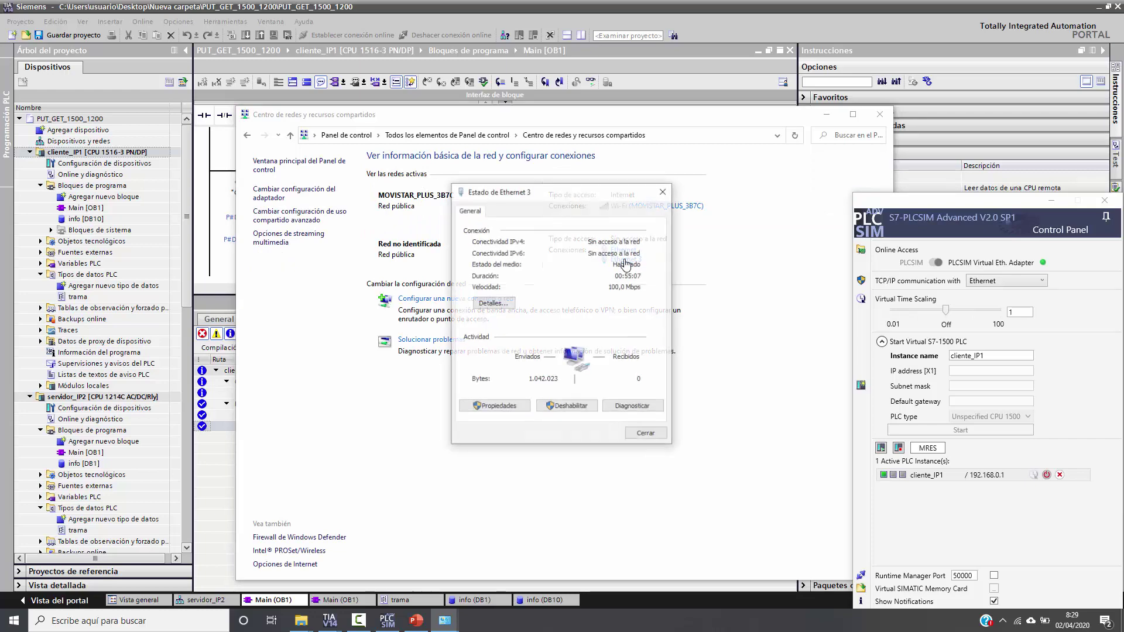
pyautogui.click(495, 407)
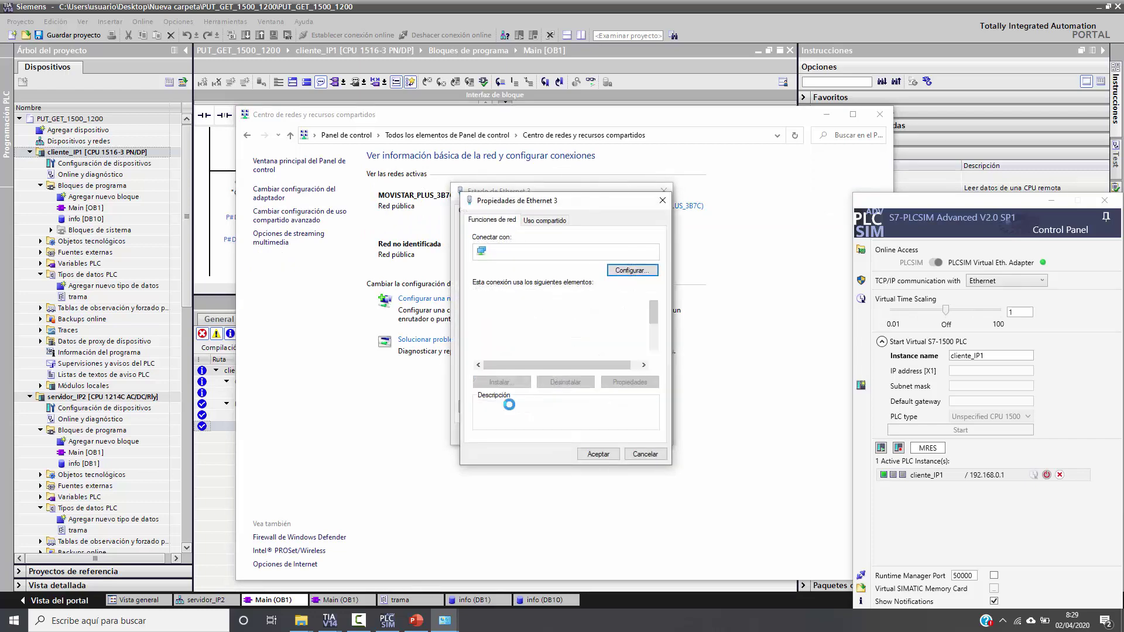
pyautogui.click(527, 345)
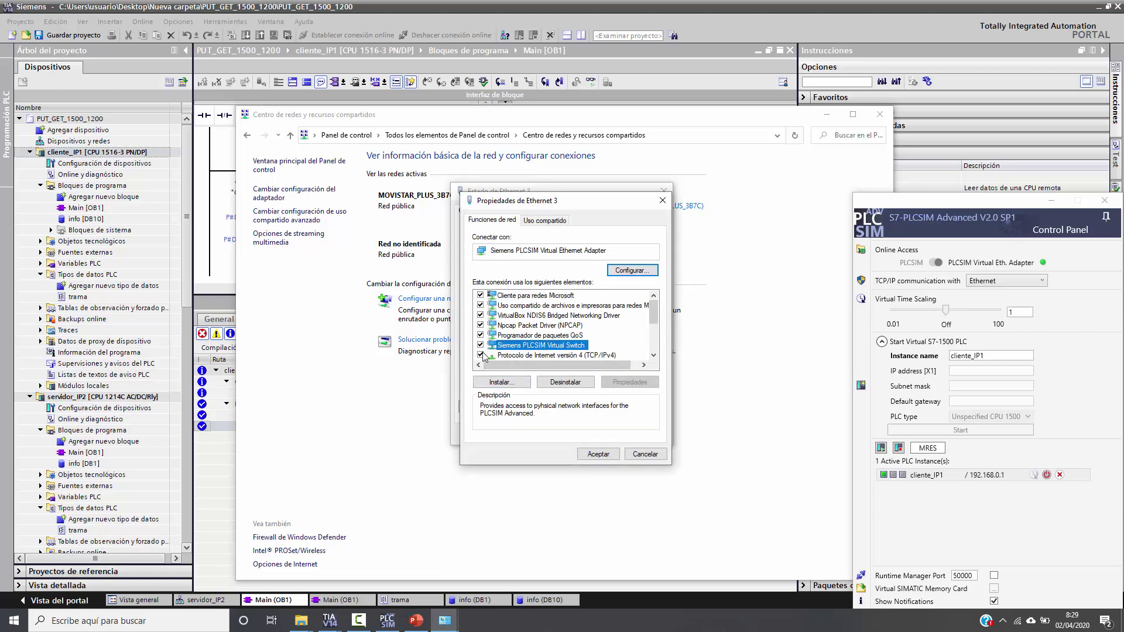
pyautogui.click(512, 356)
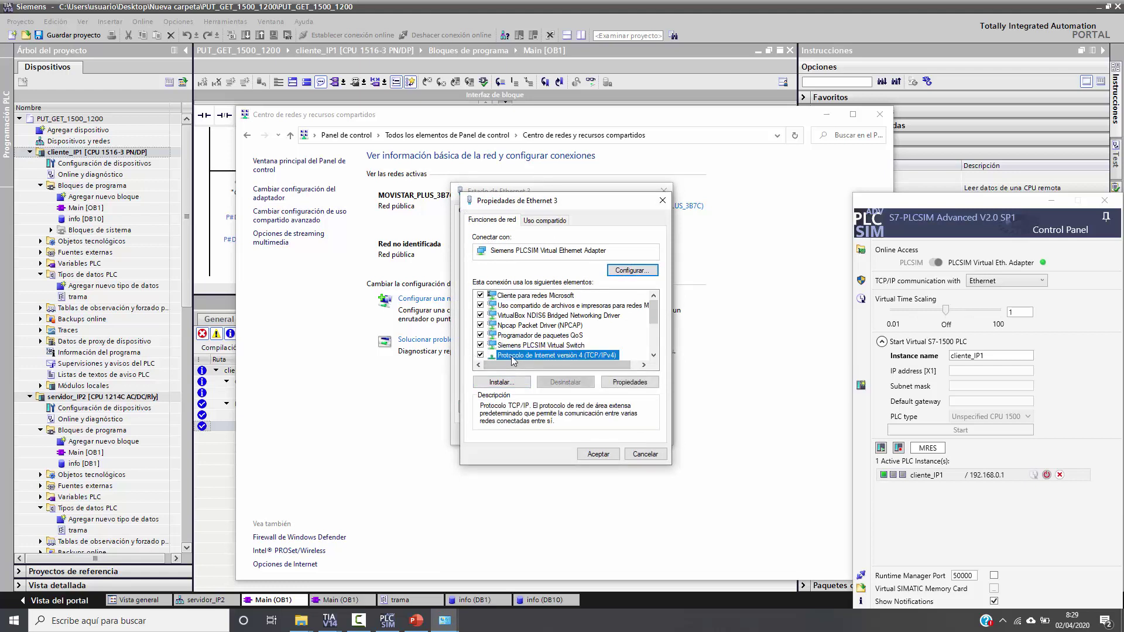
pyautogui.doubleClick(513, 356)
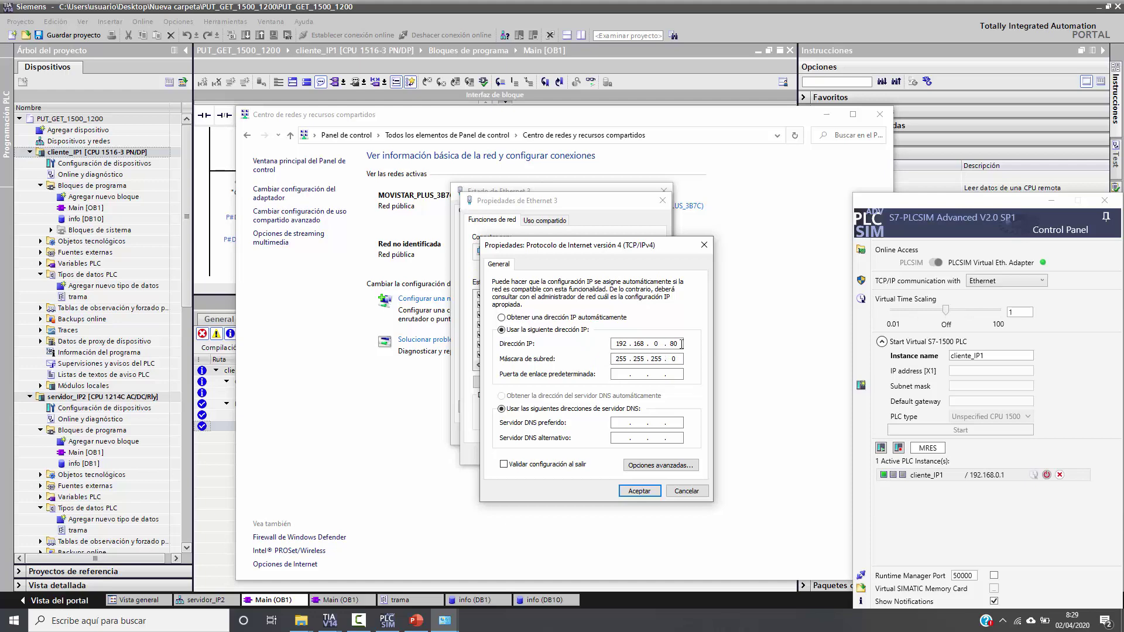
pyautogui.click(704, 245)
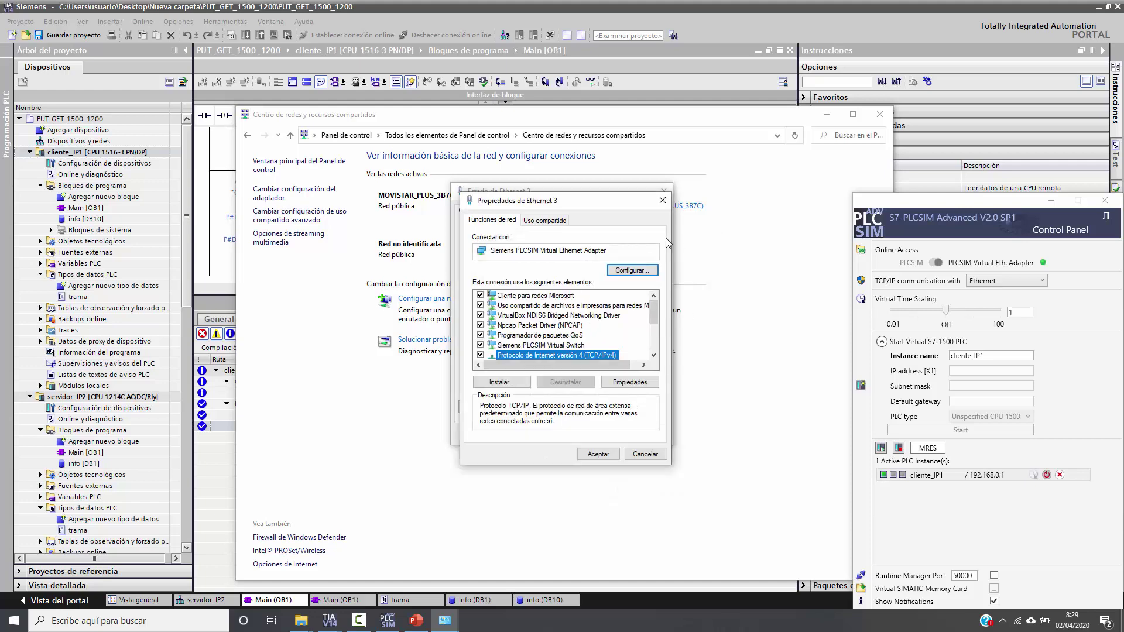
pyautogui.click(662, 201)
pyautogui.click(663, 193)
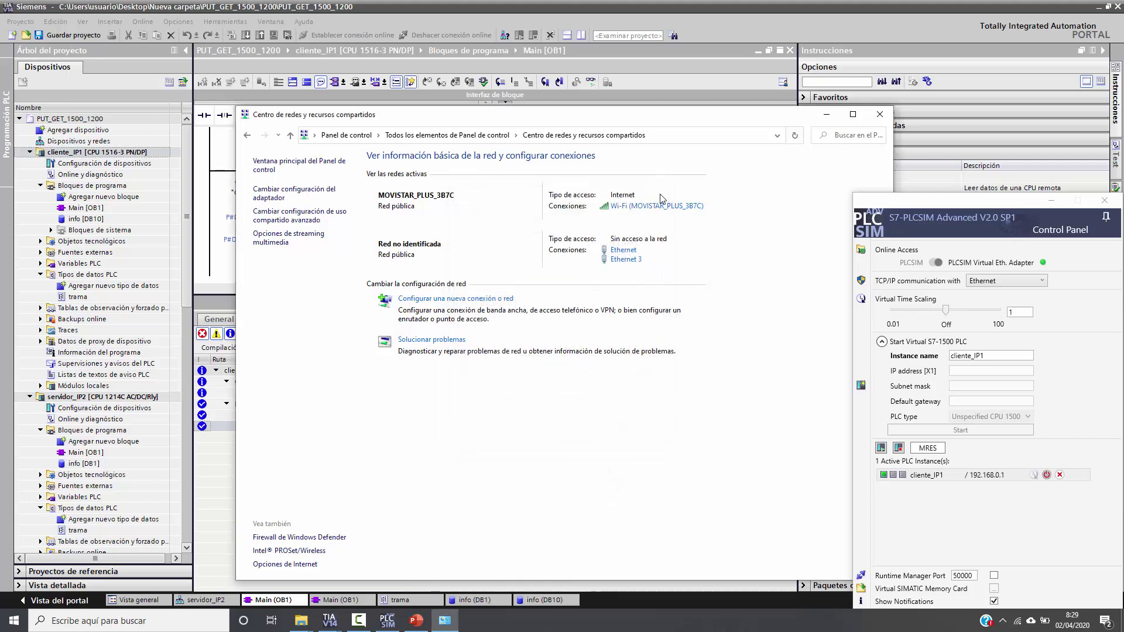
pyautogui.click(879, 115)
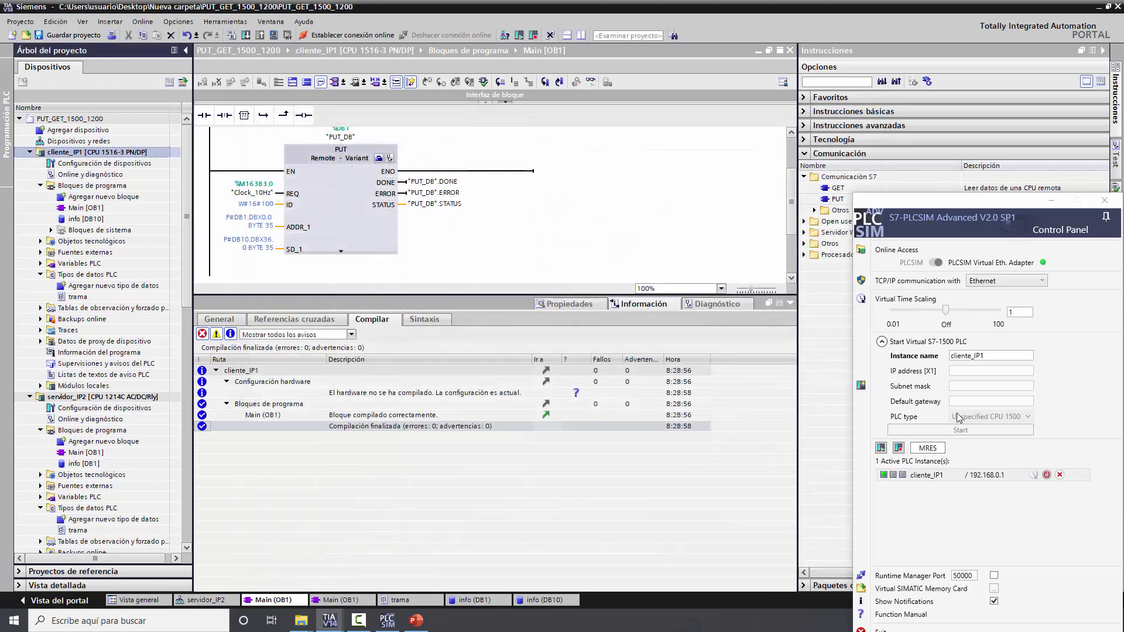
# Step: Start a download of cliente_IP1 through the Siemens PLCSIM Virtual Ethernet Adapter on subnet PN/IE_1, and search for target devices with identical addresses
pyautogui.click(920, 475)
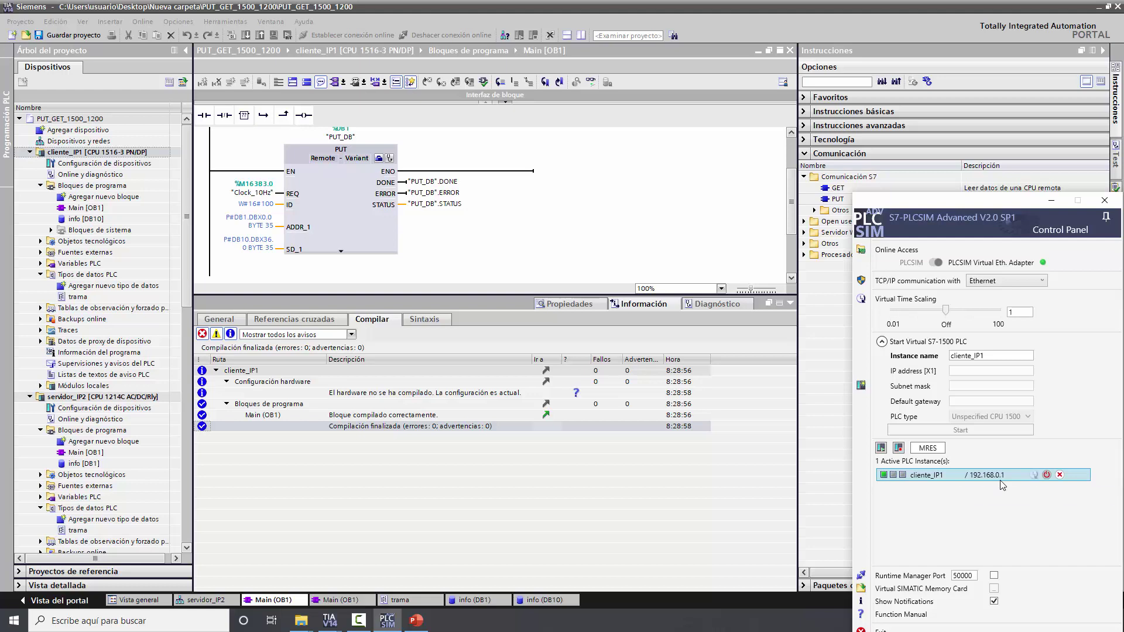
pyautogui.click(135, 150)
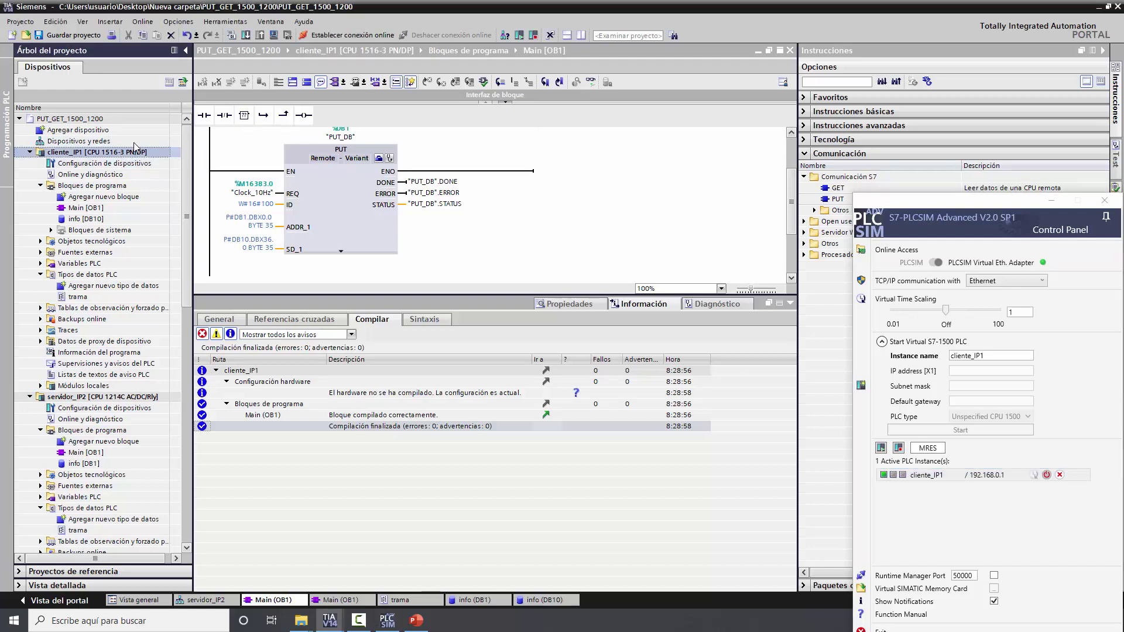
pyautogui.click(250, 36)
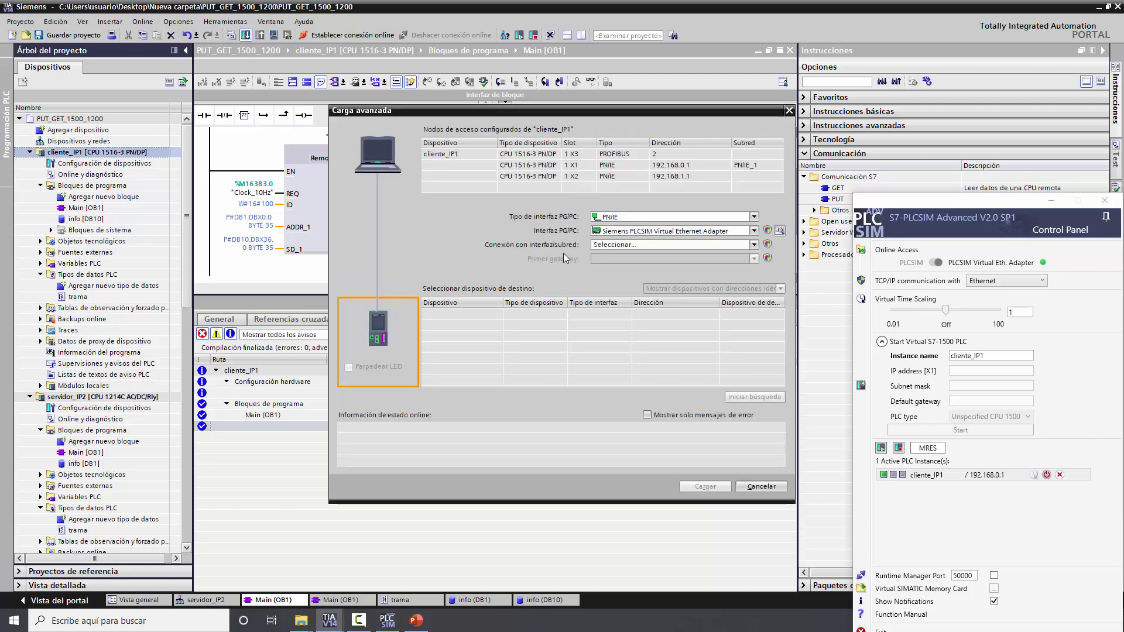
pyautogui.click(623, 235)
pyautogui.click(667, 230)
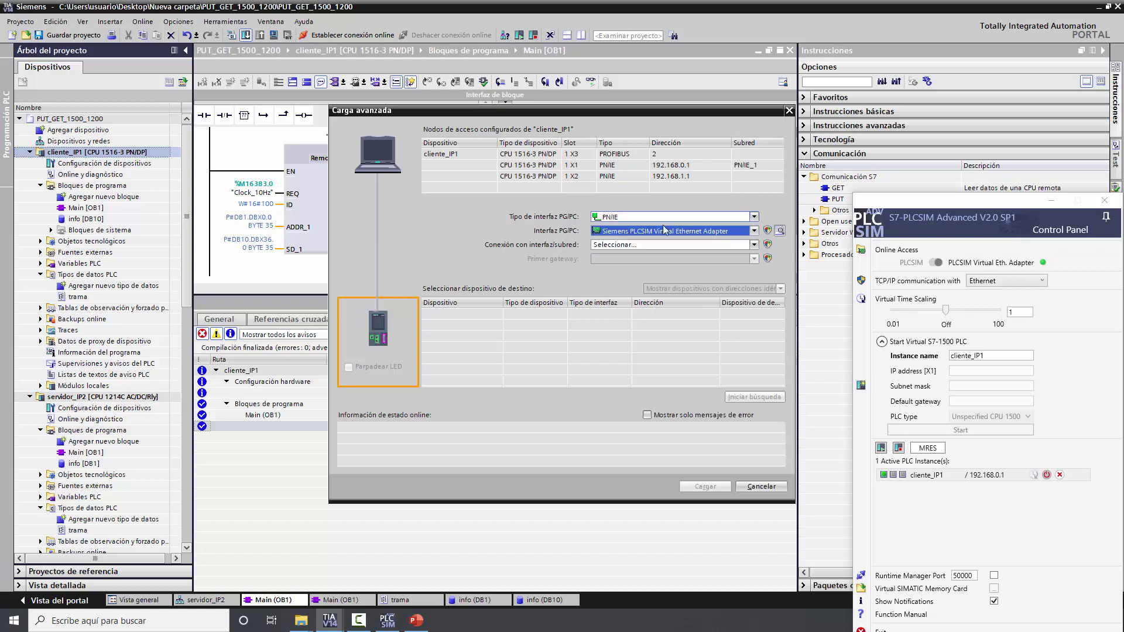
pyautogui.click(646, 244)
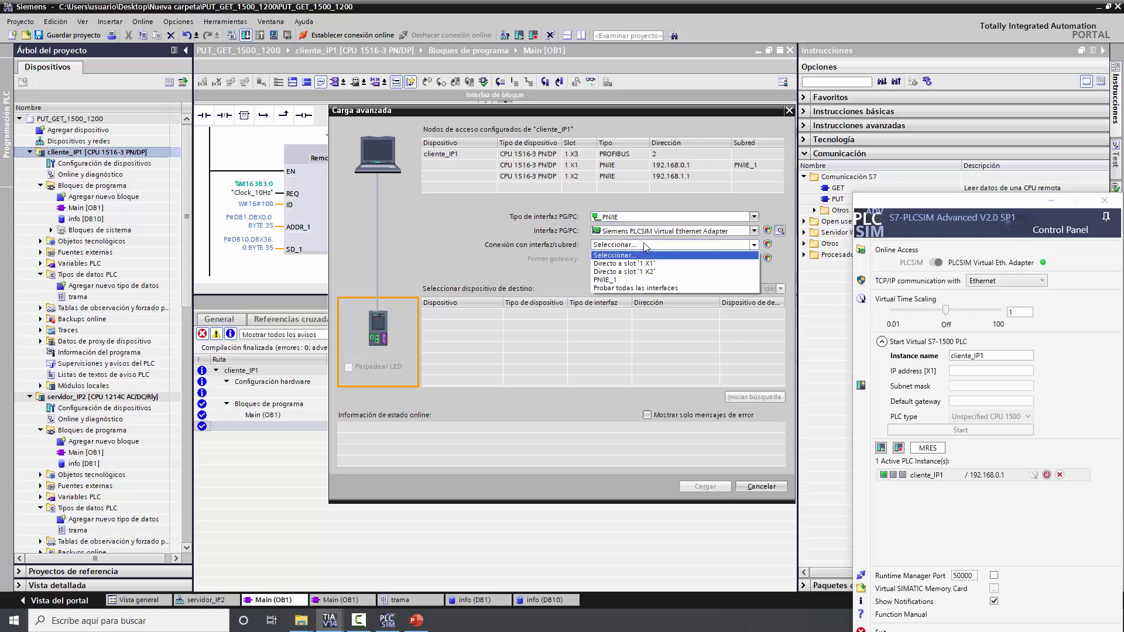
pyautogui.click(615, 279)
pyautogui.click(697, 289)
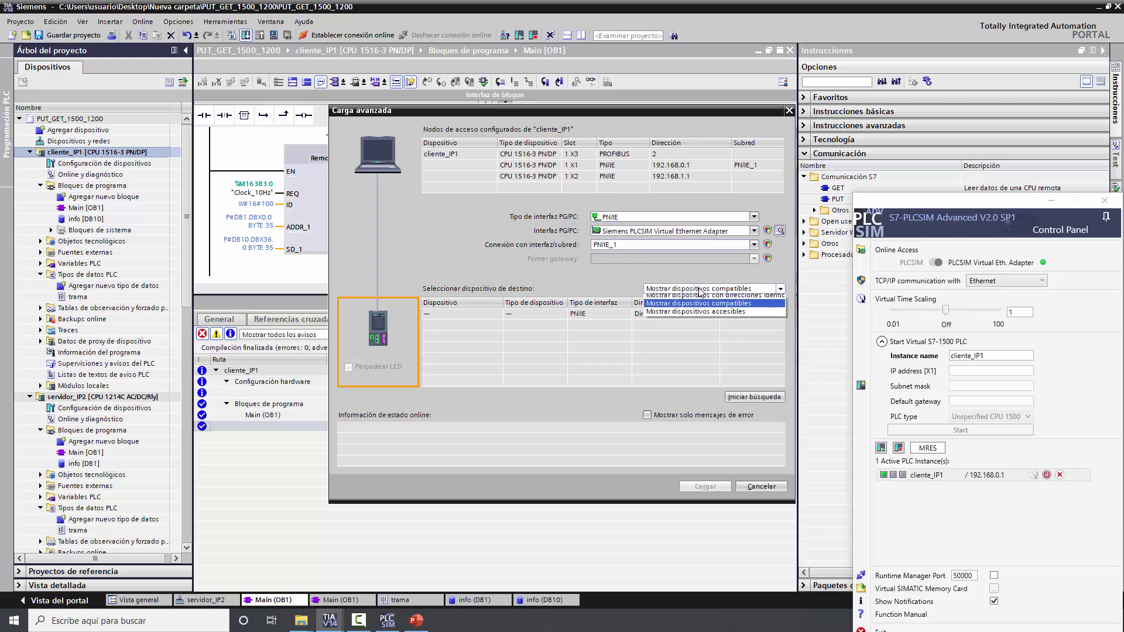
pyautogui.click(703, 300)
pyautogui.click(764, 399)
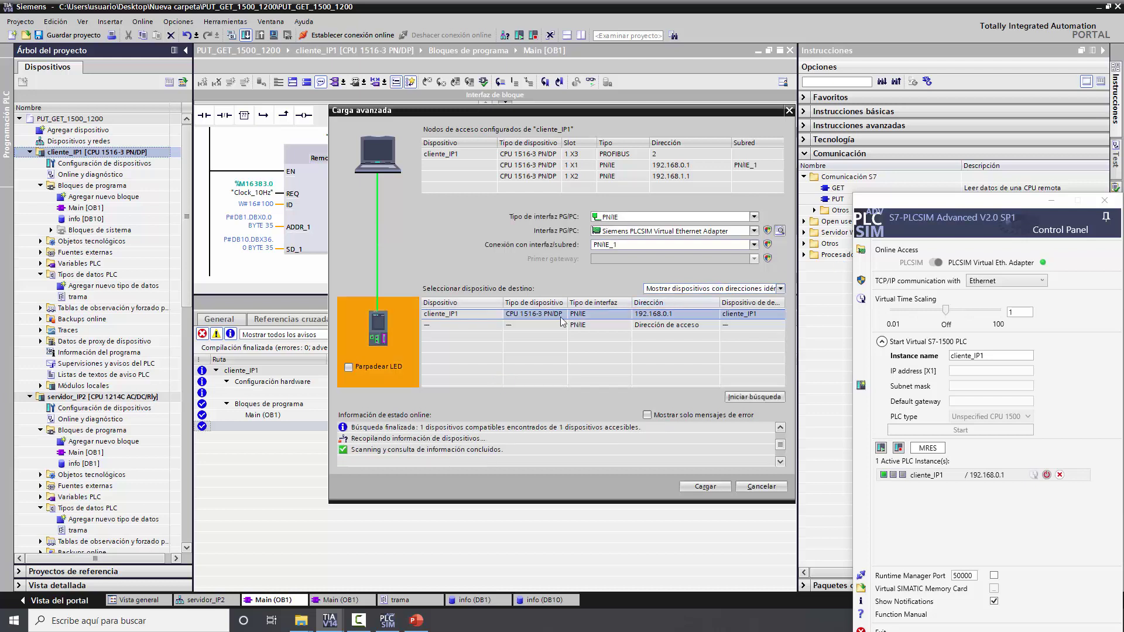
# Step: Load cliente_IP1 into the CPU 1516-3 PN/DP at 192.168.0.1 and finish with all modules started
pyautogui.click(701, 488)
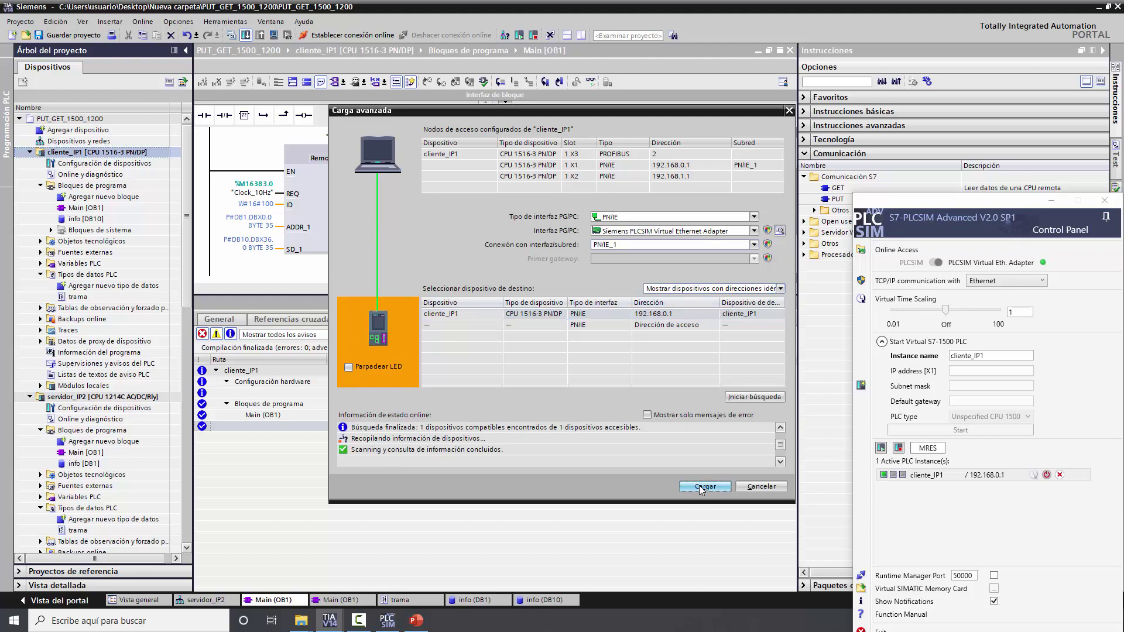
pyautogui.click(701, 488)
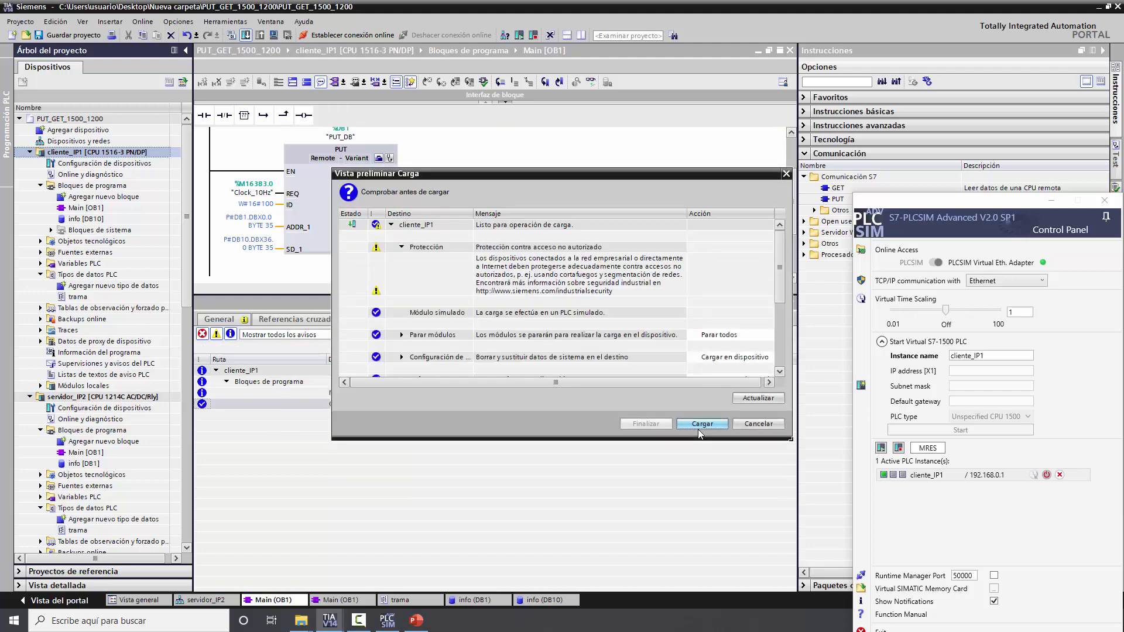
pyautogui.click(697, 422)
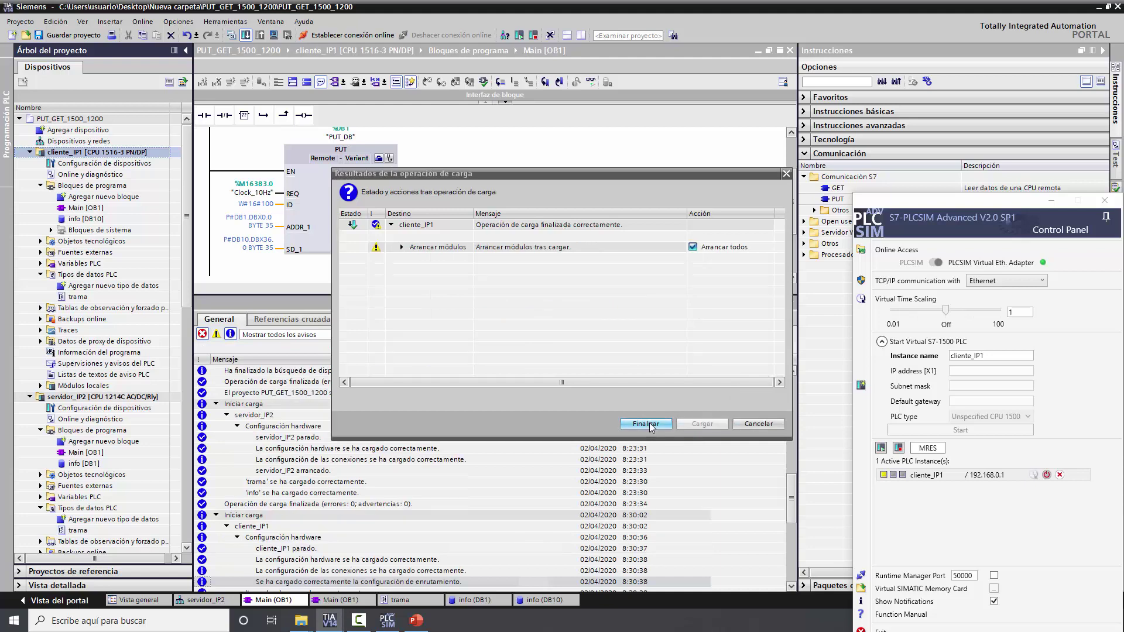
pyautogui.click(650, 424)
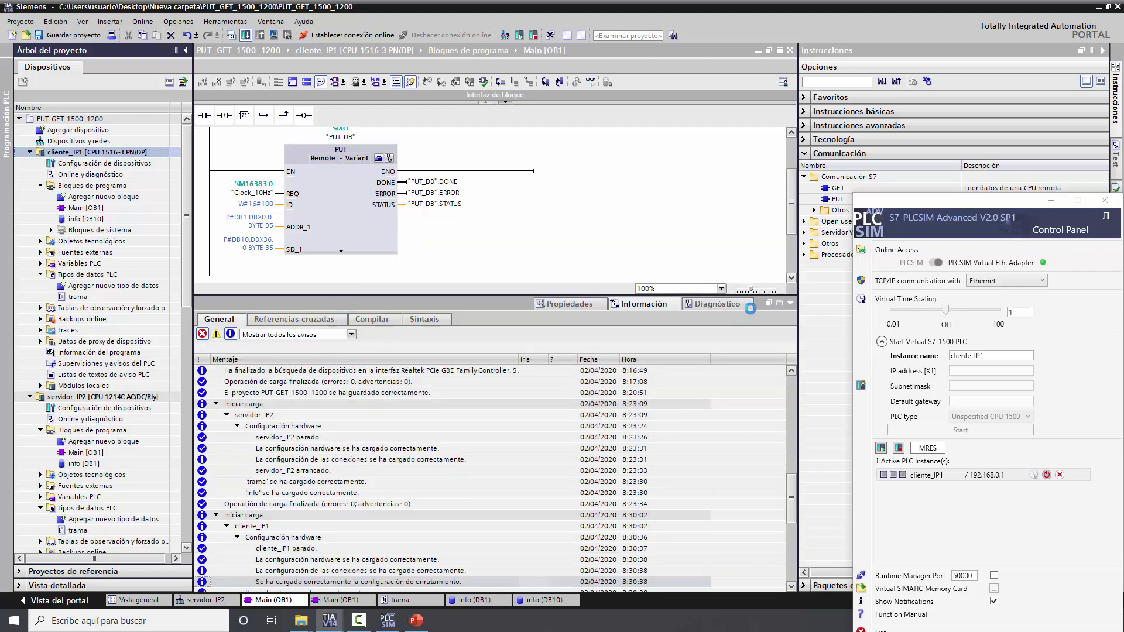
# Step: Monitor cliente_IP1's info [DB10] online and detach it into a floating window next to the project tree
pyautogui.click(94, 219)
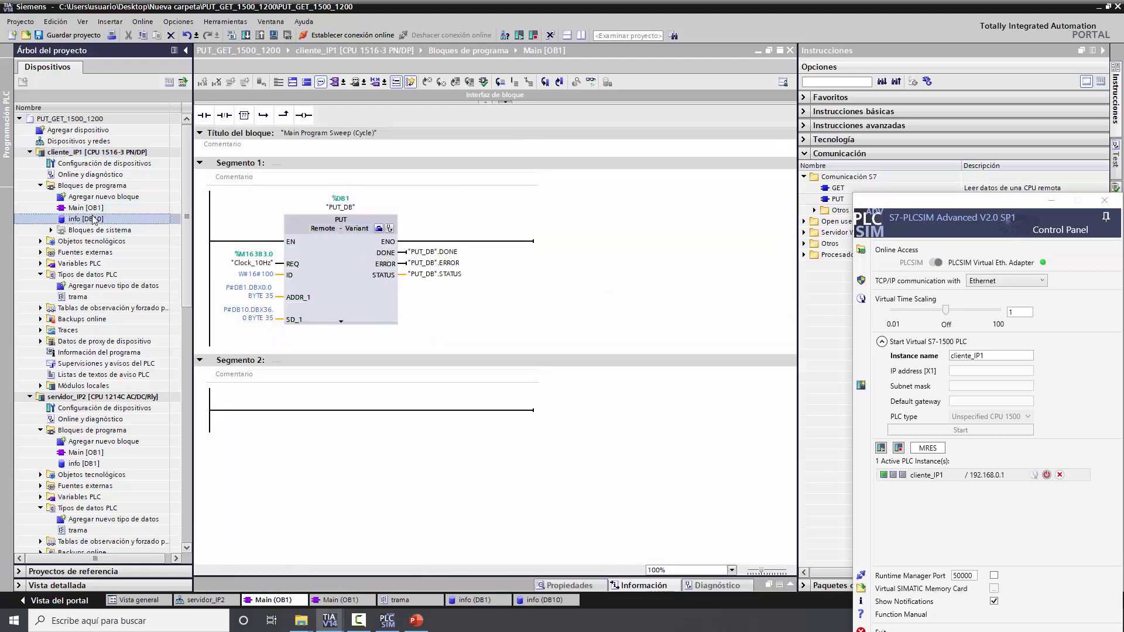
pyautogui.doubleClick(94, 219)
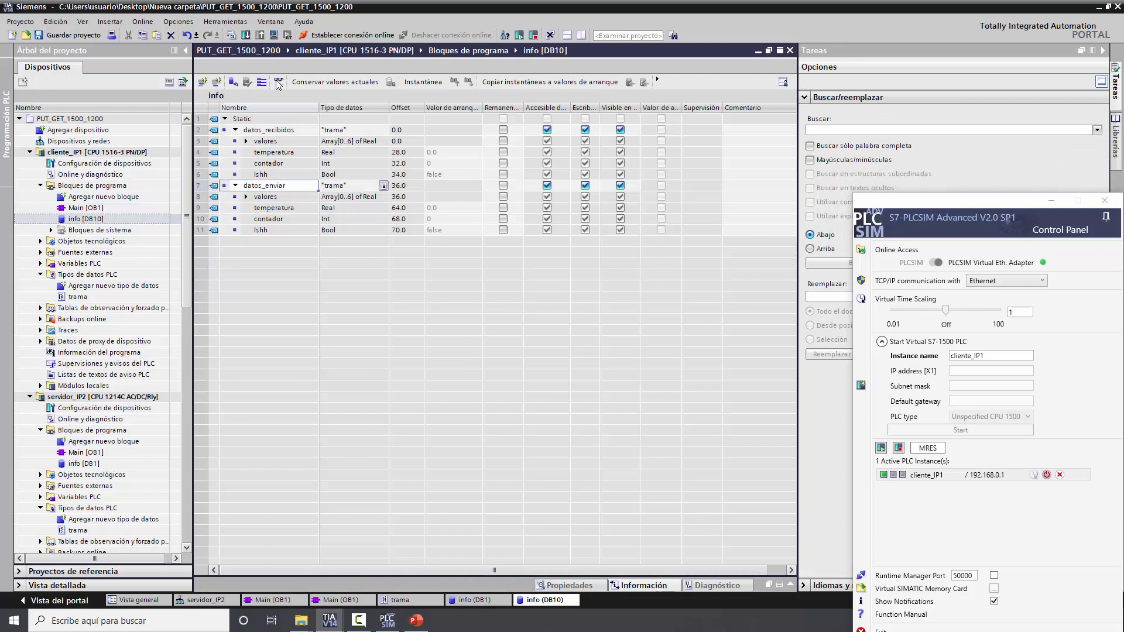
pyautogui.hotkey('ctrl', 't')
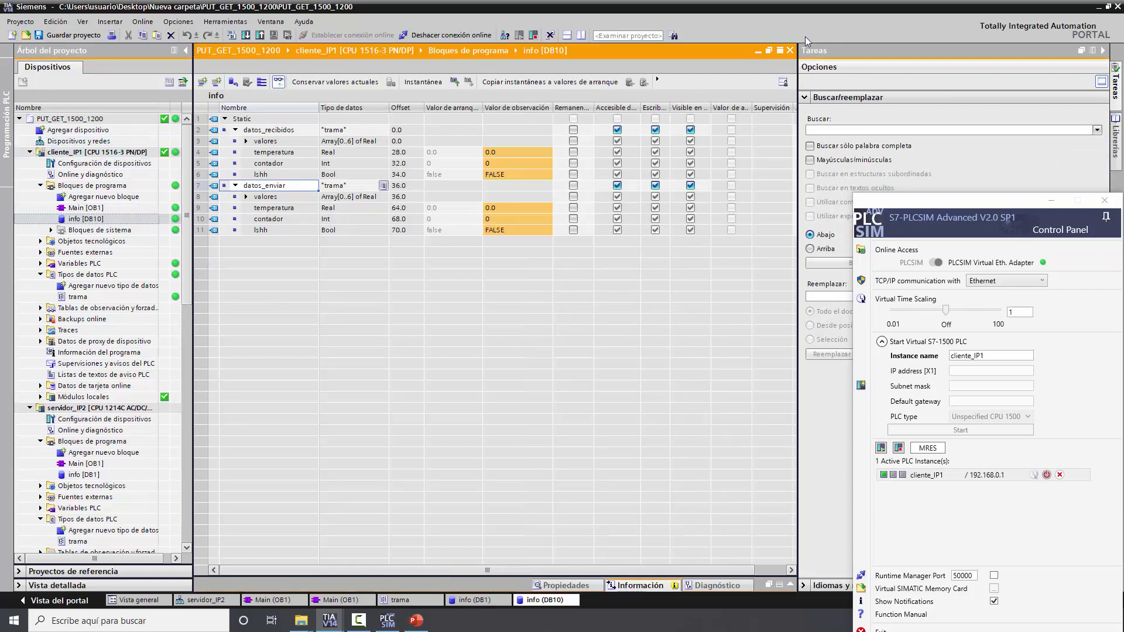
pyautogui.click(769, 51)
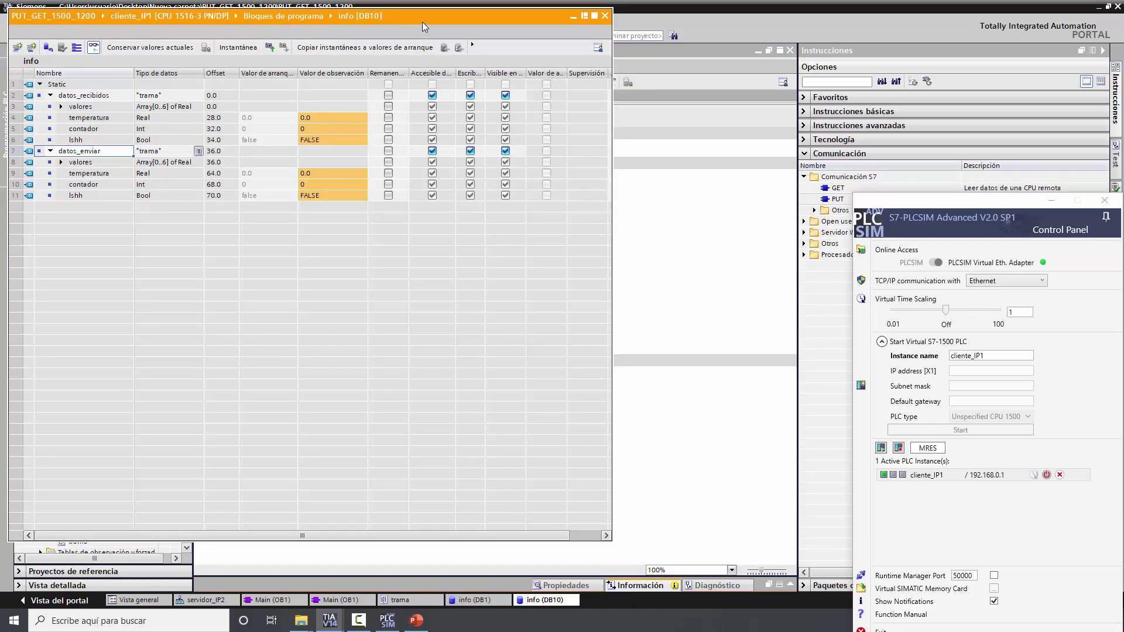
pyautogui.moveTo(609, 73); pyautogui.dragTo(465, 73)
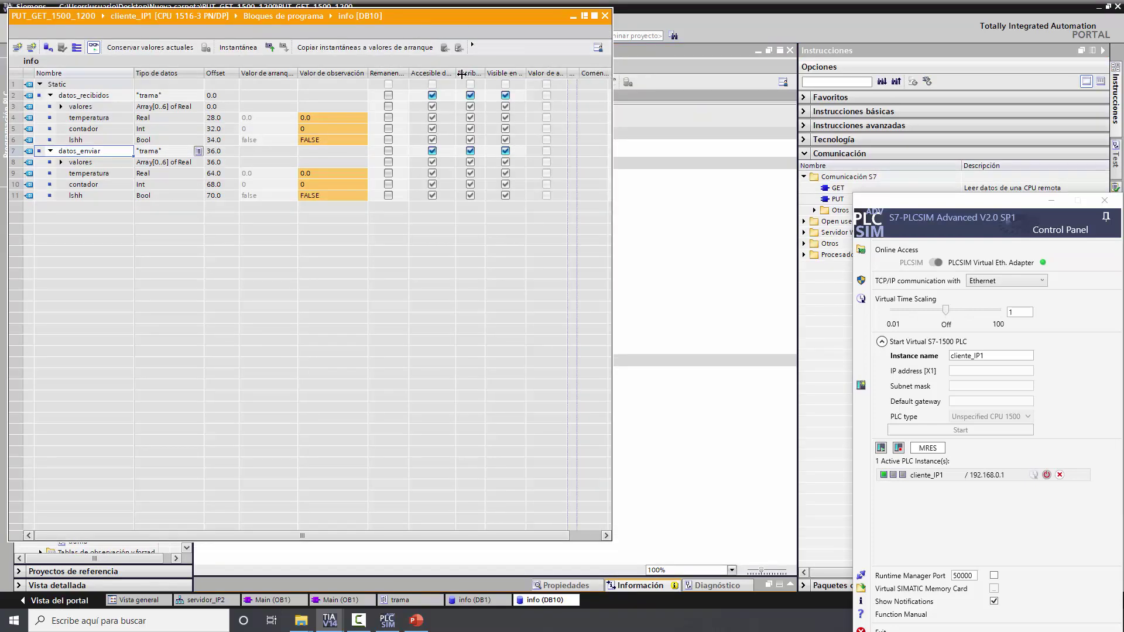
pyautogui.moveTo(281, 17); pyautogui.dragTo(406, 23)
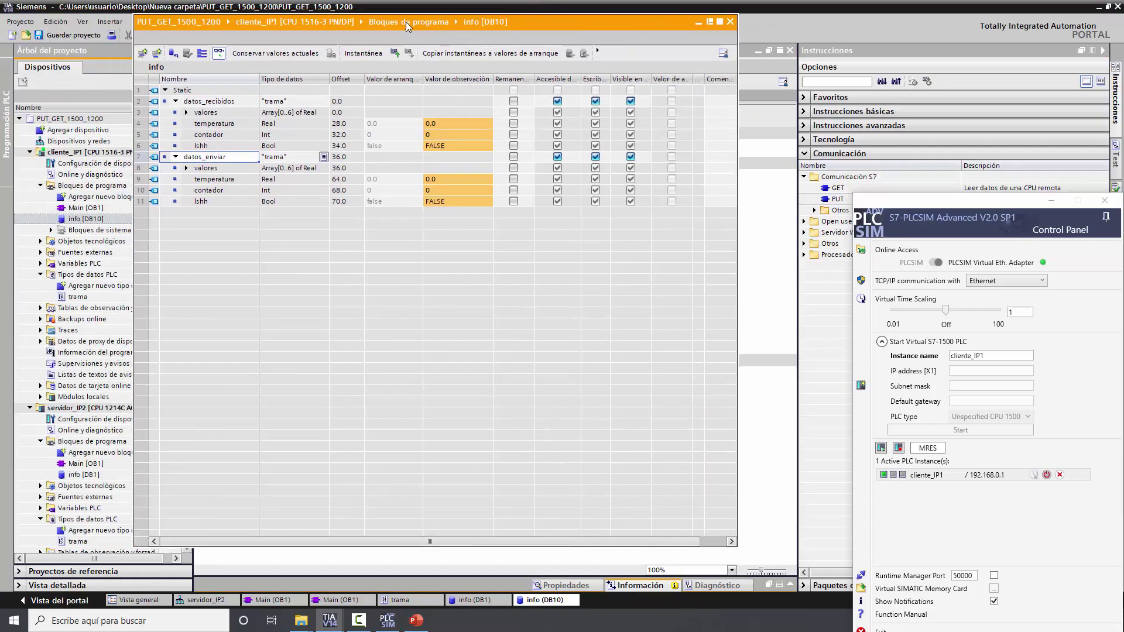
# Step: Open servidor_IP2's info [DB1] in a narrowed floating window over the info [DB10] window, and expand its datos_recibidos structure
pyautogui.doubleClick(84, 474)
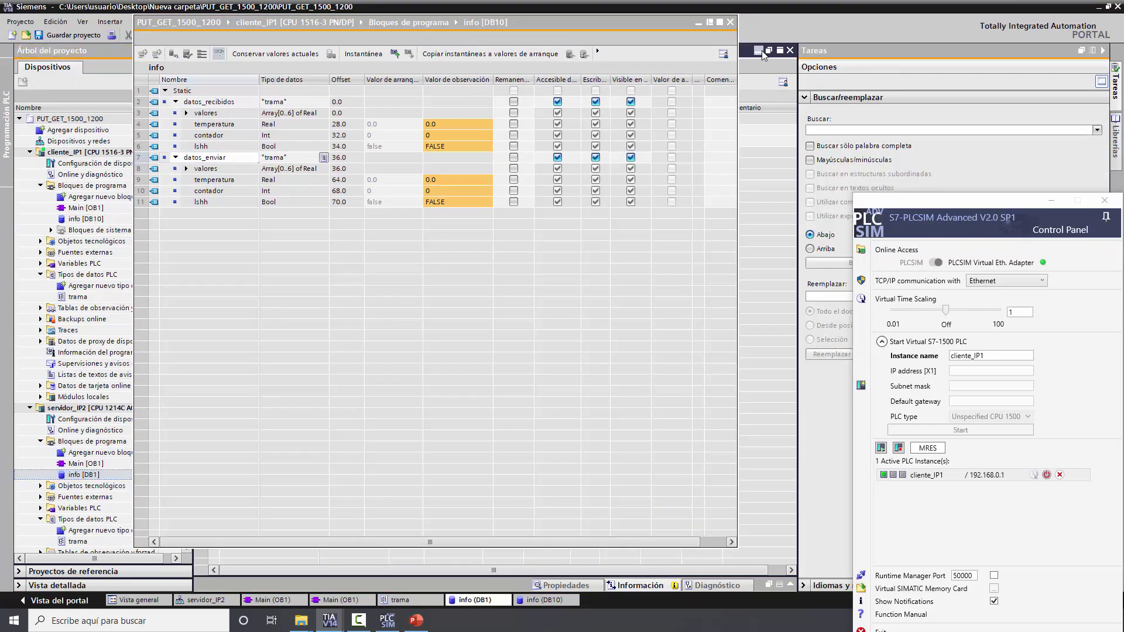
pyautogui.click(769, 50)
pyautogui.moveTo(243, 18); pyautogui.dragTo(633, 37)
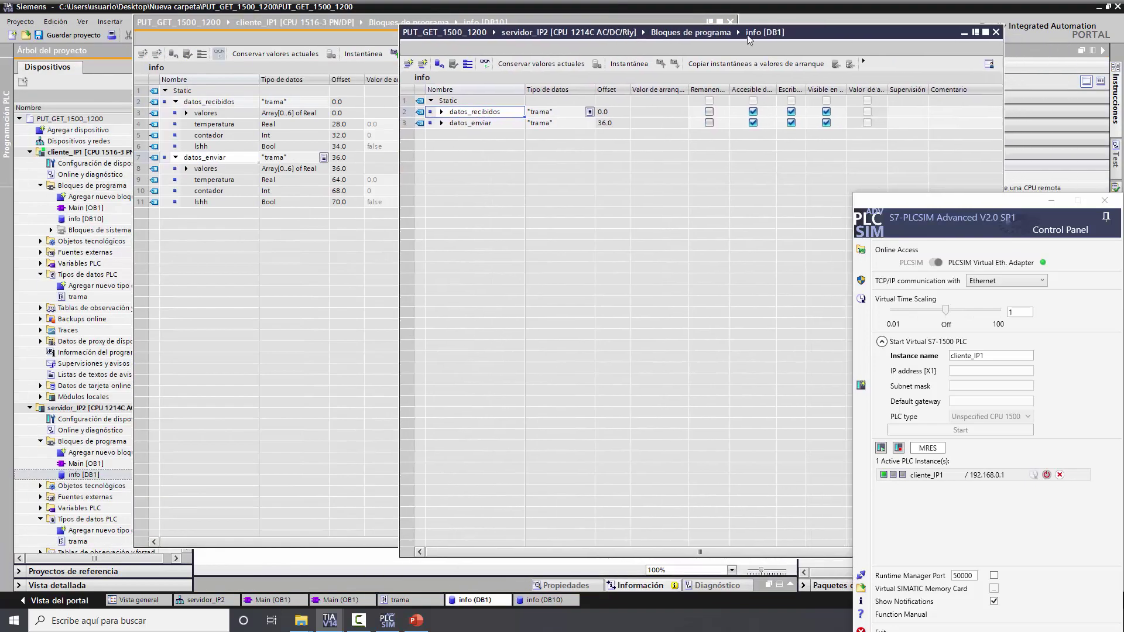
pyautogui.click(1001, 79)
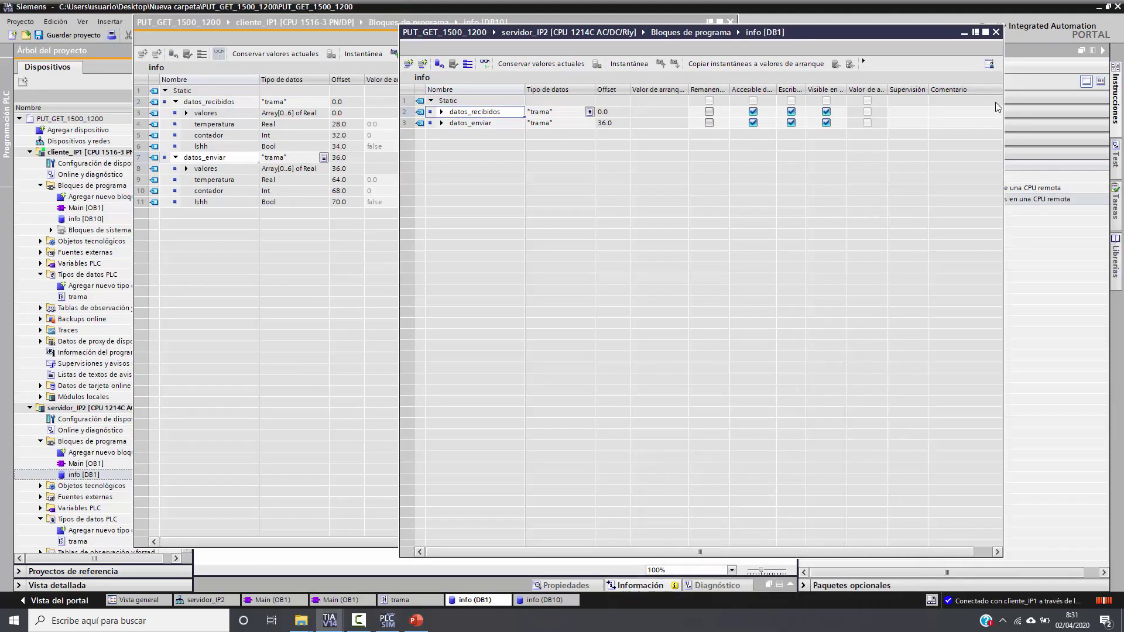
pyautogui.moveTo(1003, 106); pyautogui.dragTo(718, 106)
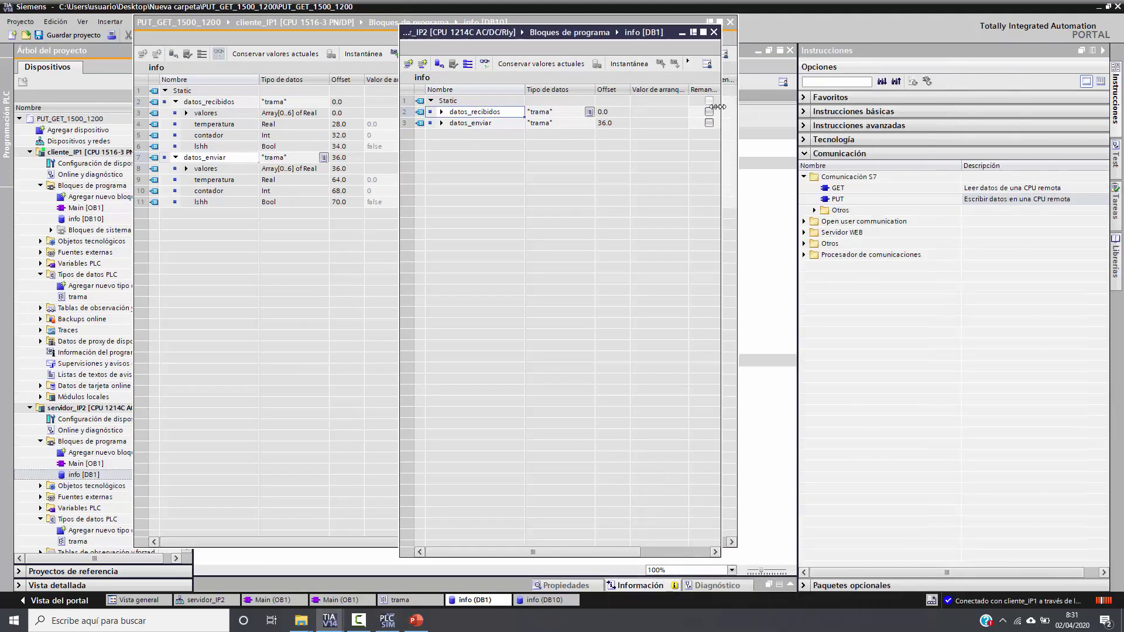
pyautogui.click(441, 111)
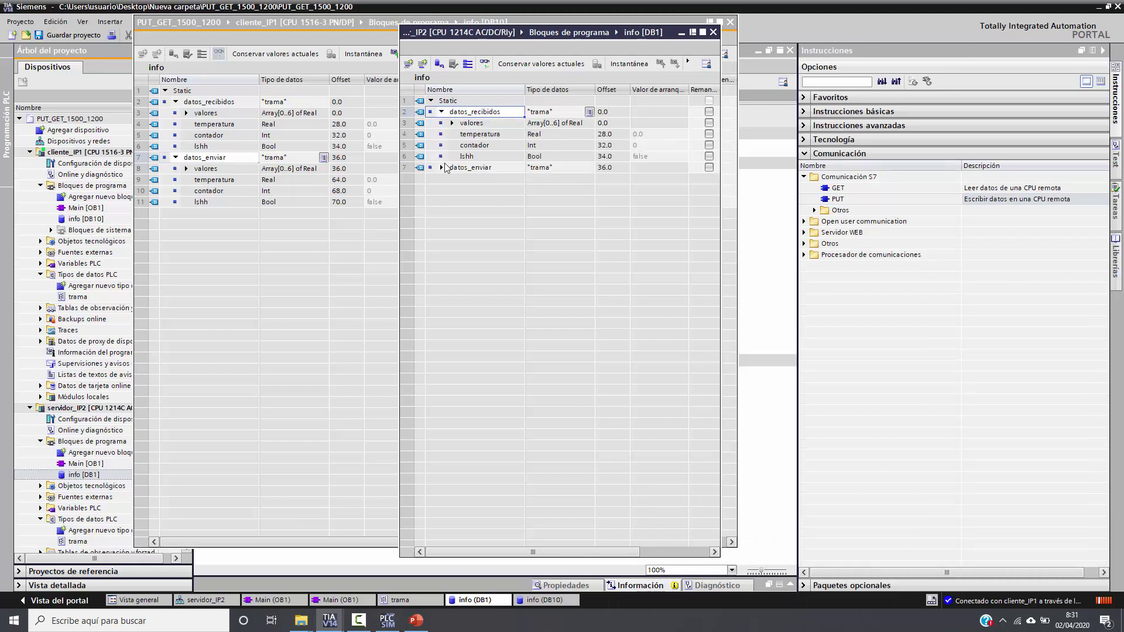
# Step: Monitor servidor_IP2's info [DB1] online with datos_enviar and both valores arrays expanded, in a widened window moved off the info [DB10] observation values
pyautogui.click(441, 168)
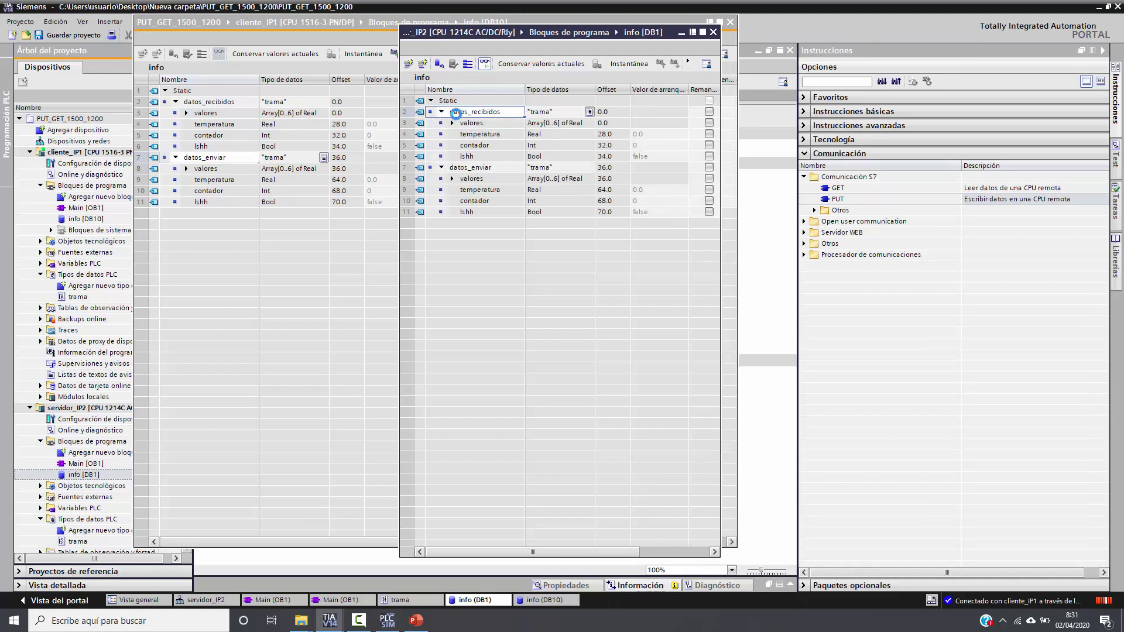
pyautogui.click(452, 123)
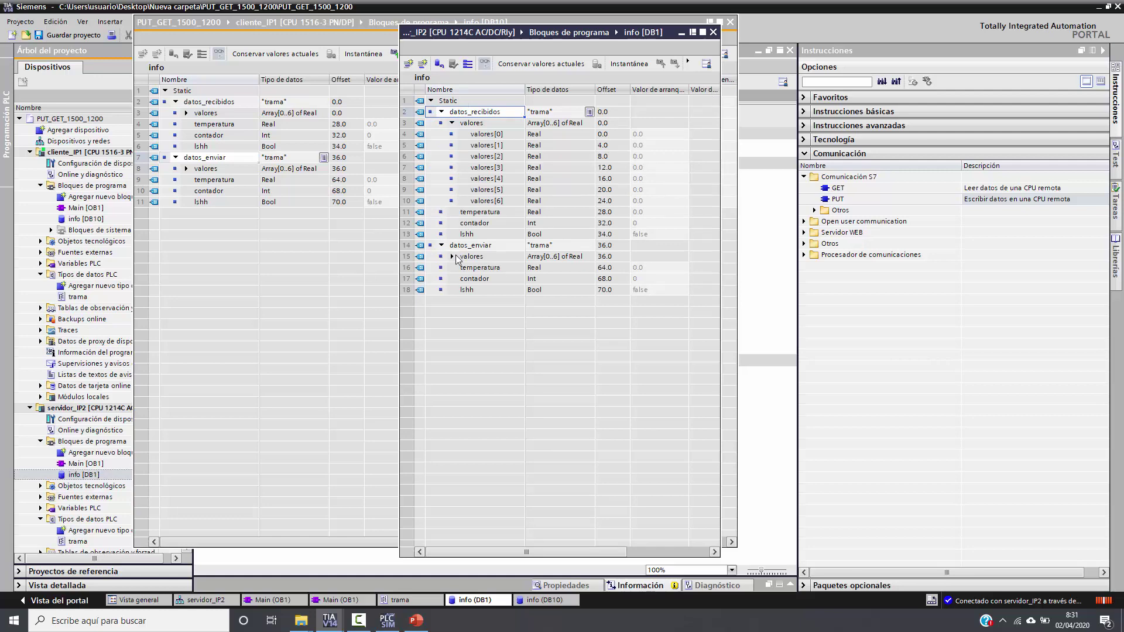
pyautogui.click(452, 257)
pyautogui.moveTo(521, 36); pyautogui.dragTo(761, 32)
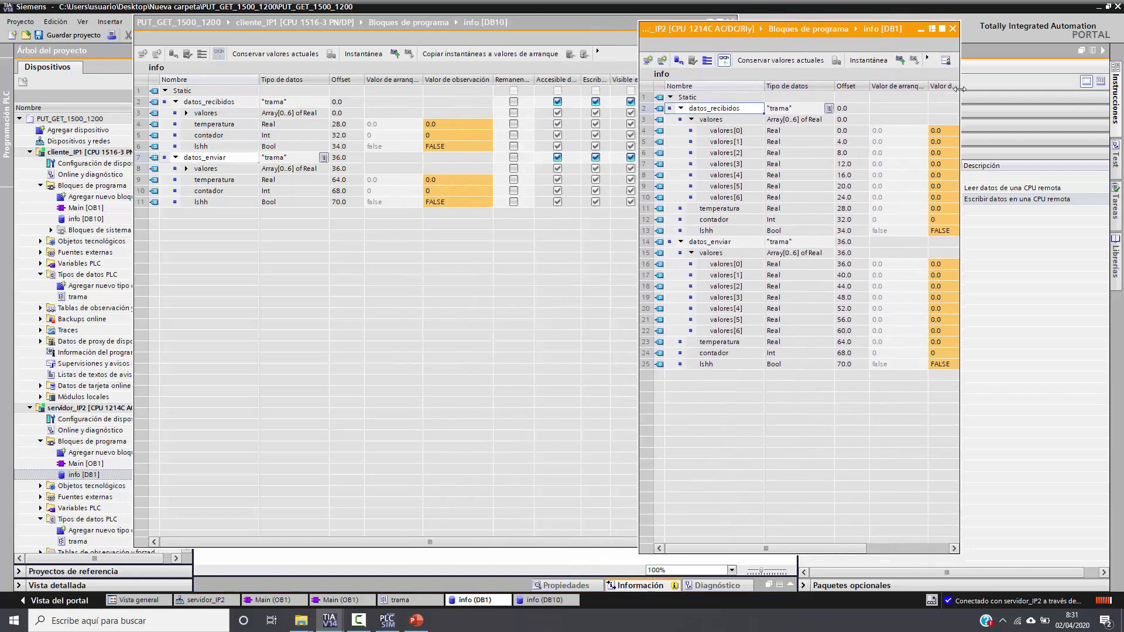
pyautogui.moveTo(959, 89); pyautogui.dragTo(1057, 88)
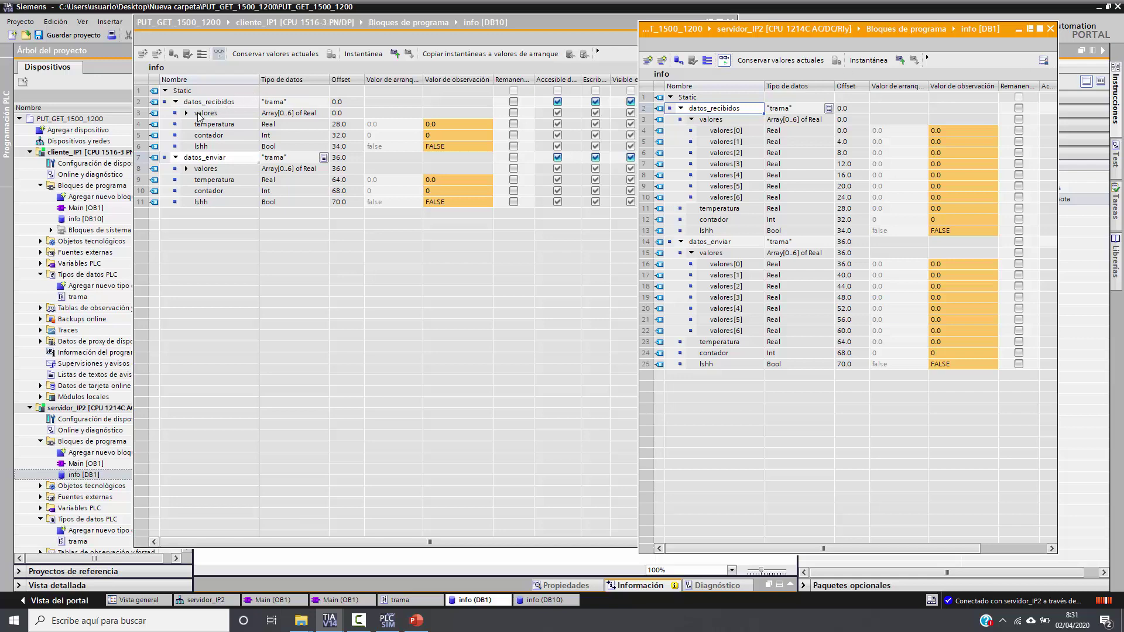
# Step: Expand the valores arrays of datos_recibidos and datos_enviar in cliente_IP1's info [DB10]
pyautogui.click(198, 117)
pyautogui.click(186, 113)
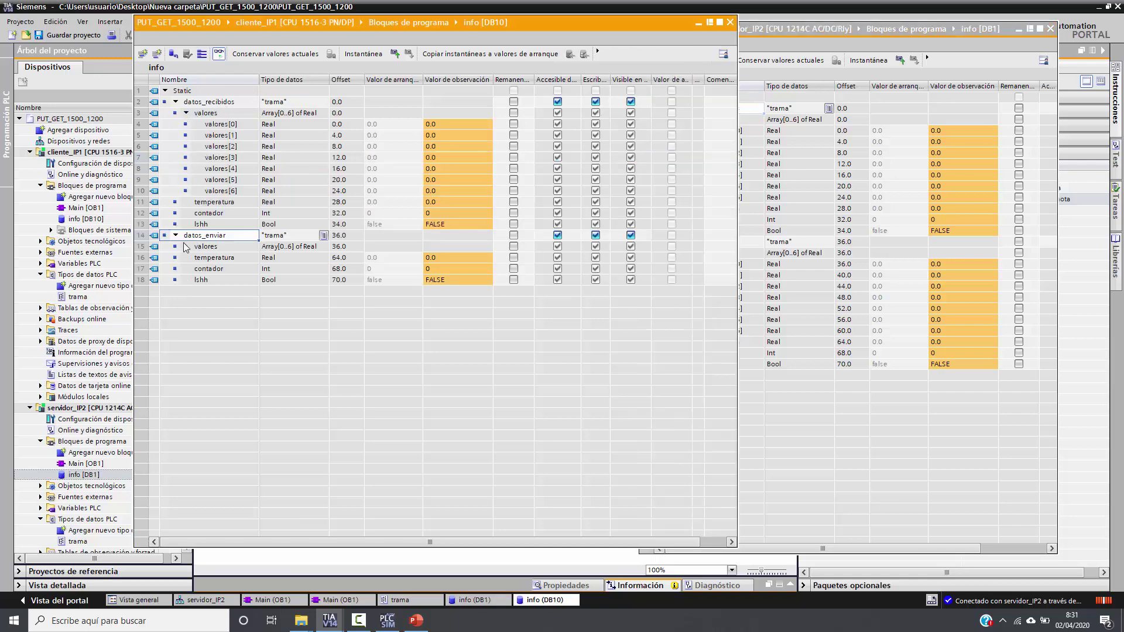
pyautogui.click(186, 247)
pyautogui.click(302, 23)
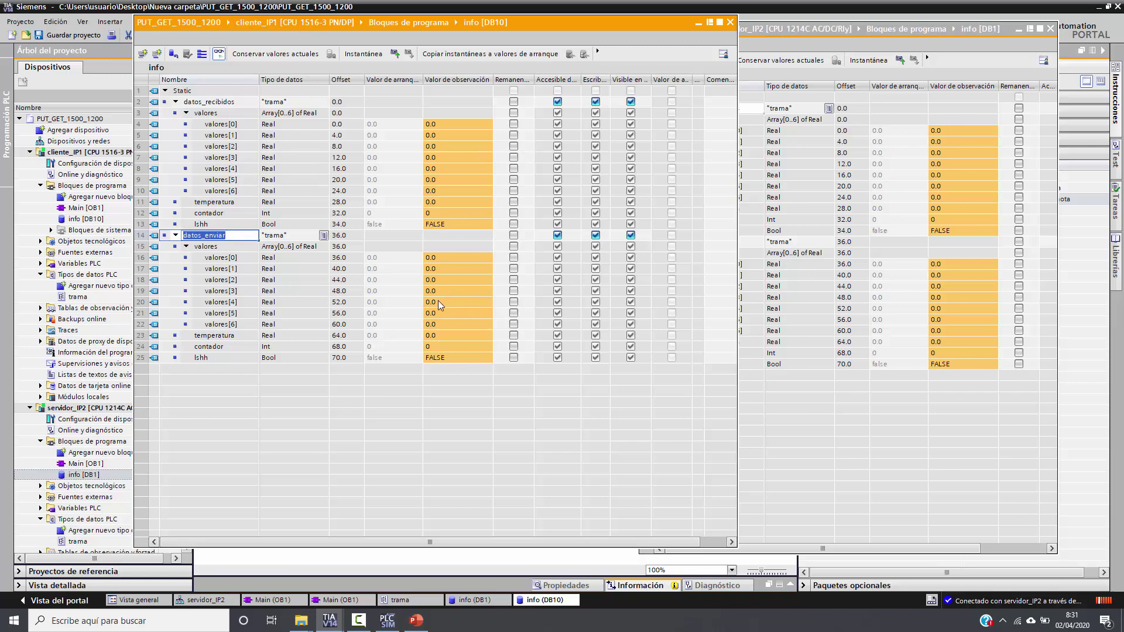
# Step: Open the observation value of datos_enviar's temperatura in cliente_IP1's info [DB10] for forcing
pyautogui.click(435, 341)
pyautogui.doubleClick(433, 340)
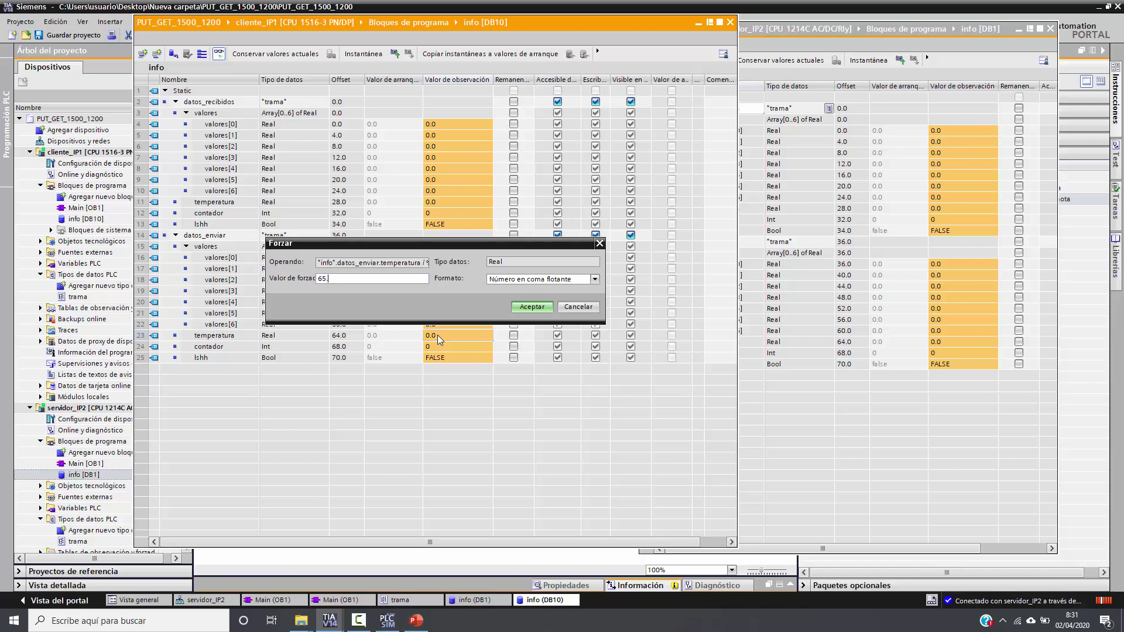
# Step: Force datos_enviar.temperatura in the client's info [DB10] to 65.7 and bring the server's info [DB1] to the front
pyautogui.write('.7')
pyautogui.press('Return')
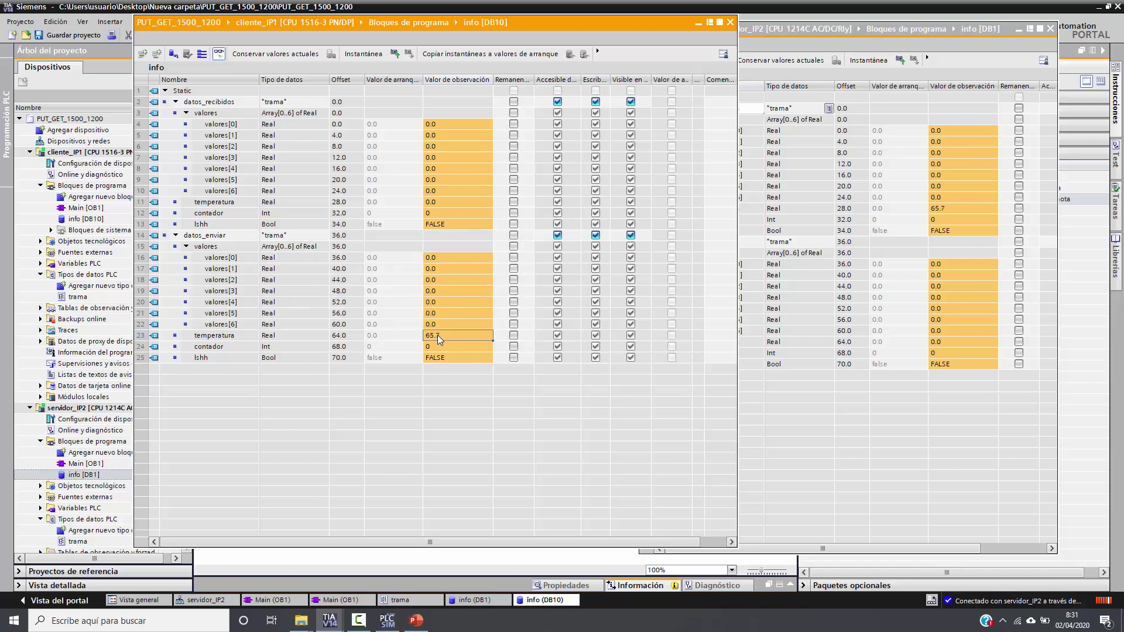
pyautogui.click(847, 222)
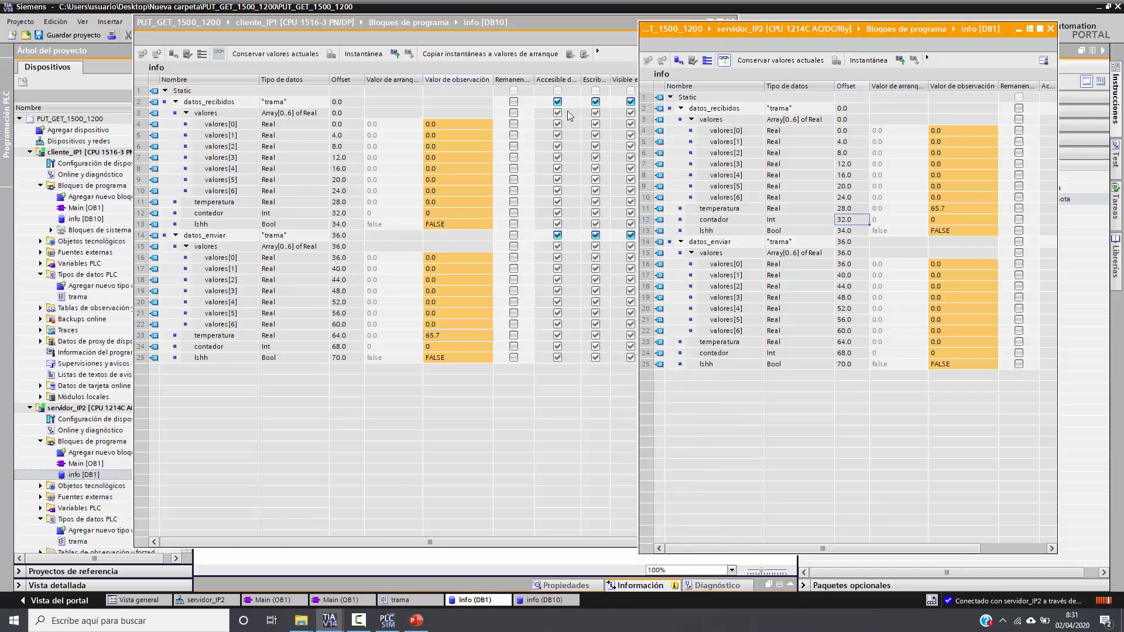
# Step: Place the client's info [DB10] window beside the server's info [DB1] and check the temperatura received in datos_recibidos on the server
pyautogui.click(530, 41)
pyautogui.moveTo(489, 28); pyautogui.dragTo(380, 40)
pyautogui.click(719, 110)
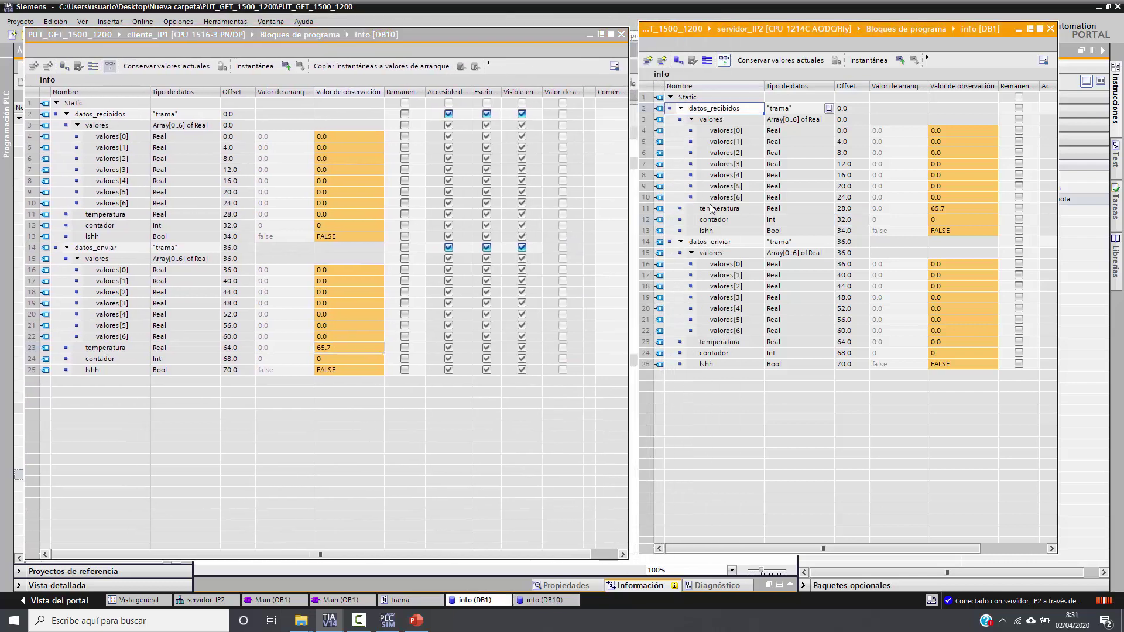
pyautogui.click(715, 210)
pyautogui.click(955, 209)
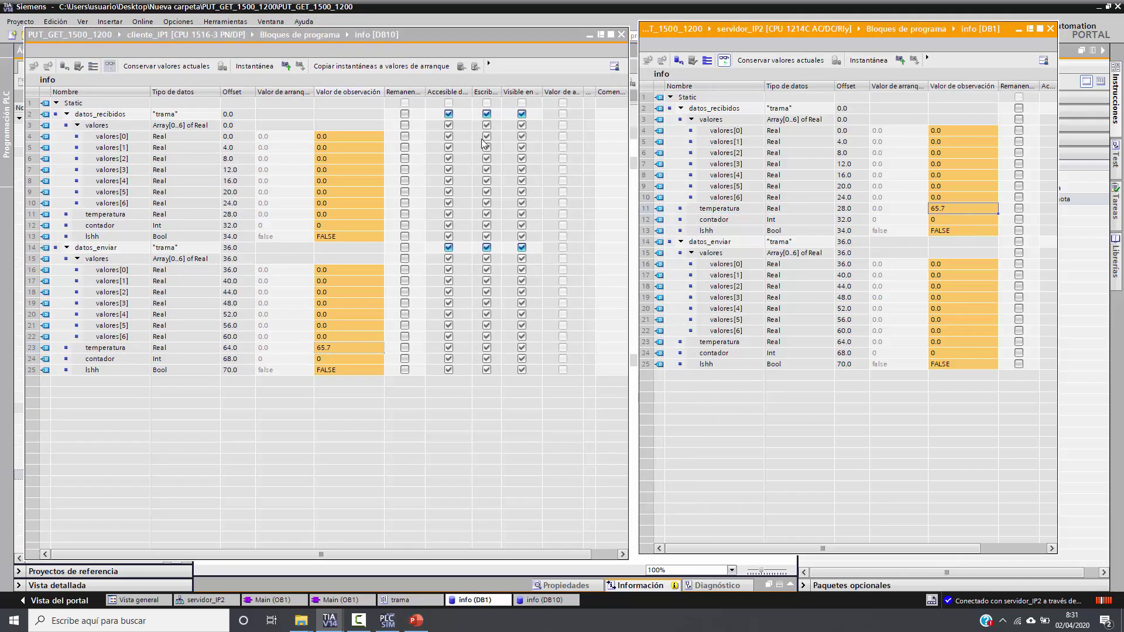
# Step: Force datos_recibidos.valores[0] in the client's info [DB10] to 43.2
pyautogui.click(329, 137)
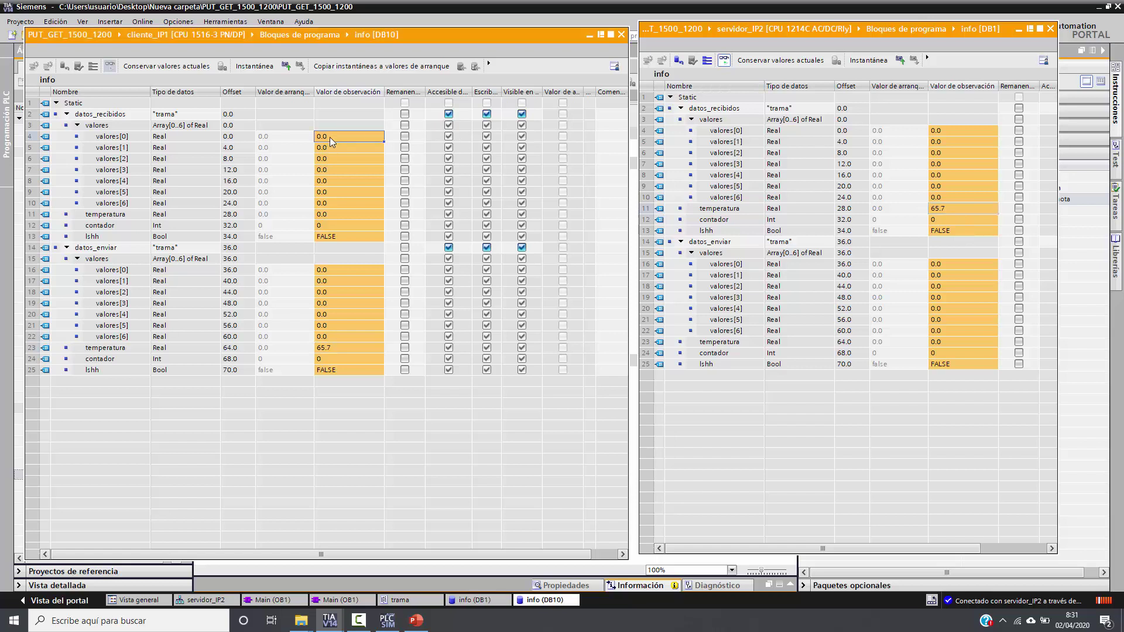
pyautogui.hotkey('ctrl', 'F2')
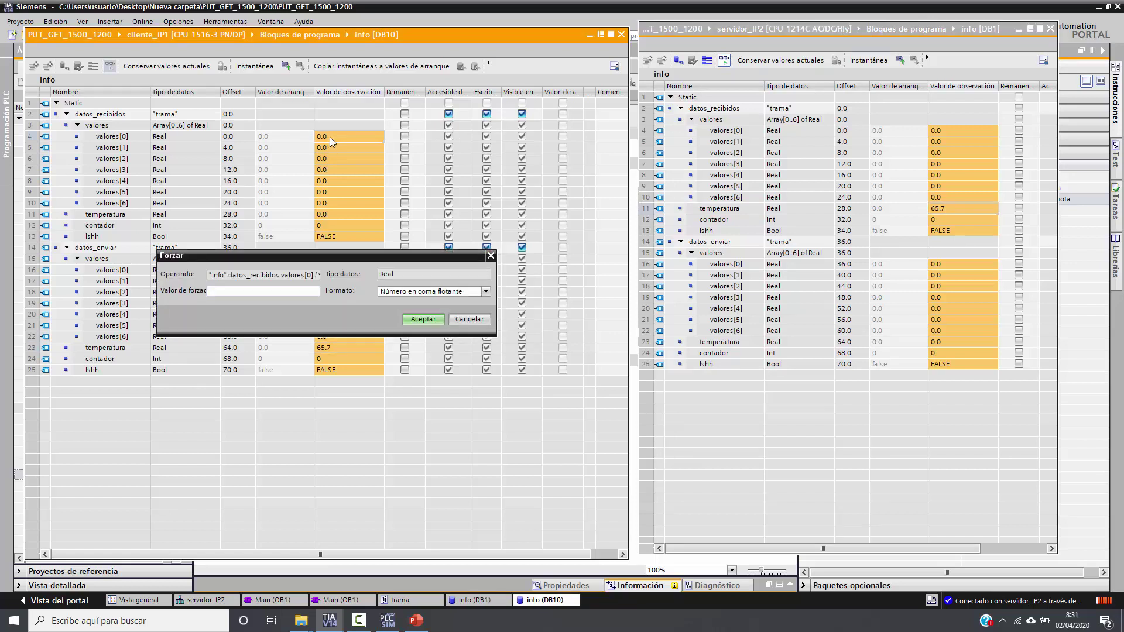
pyautogui.write('43.2')
pyautogui.press('Return')
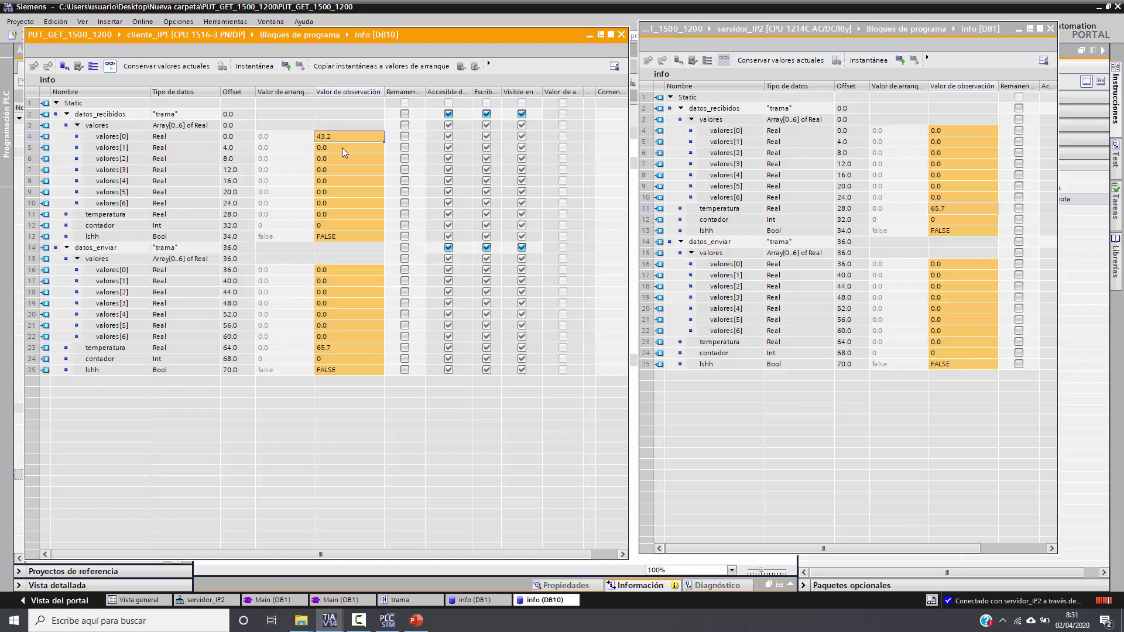
# Step: Force datos_enviar.valores[0] in the client's info [DB10] to 44.2
pyautogui.click(333, 158)
pyautogui.click(350, 271)
pyautogui.hotkey('shift', 'F9')
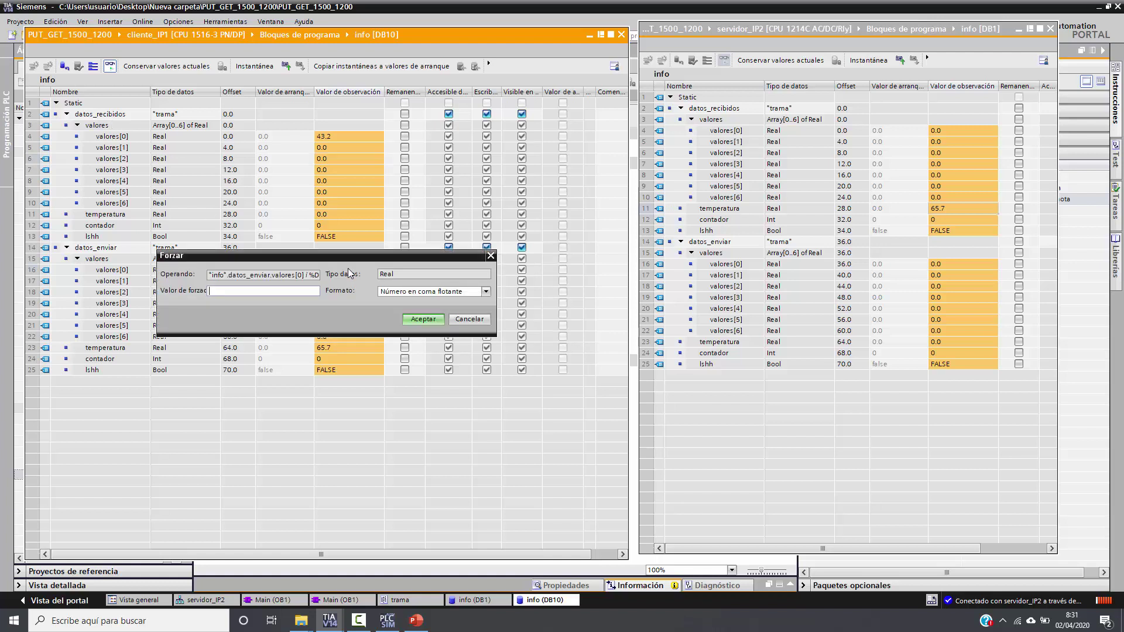
pyautogui.write('44.2')
pyautogui.press('Return')
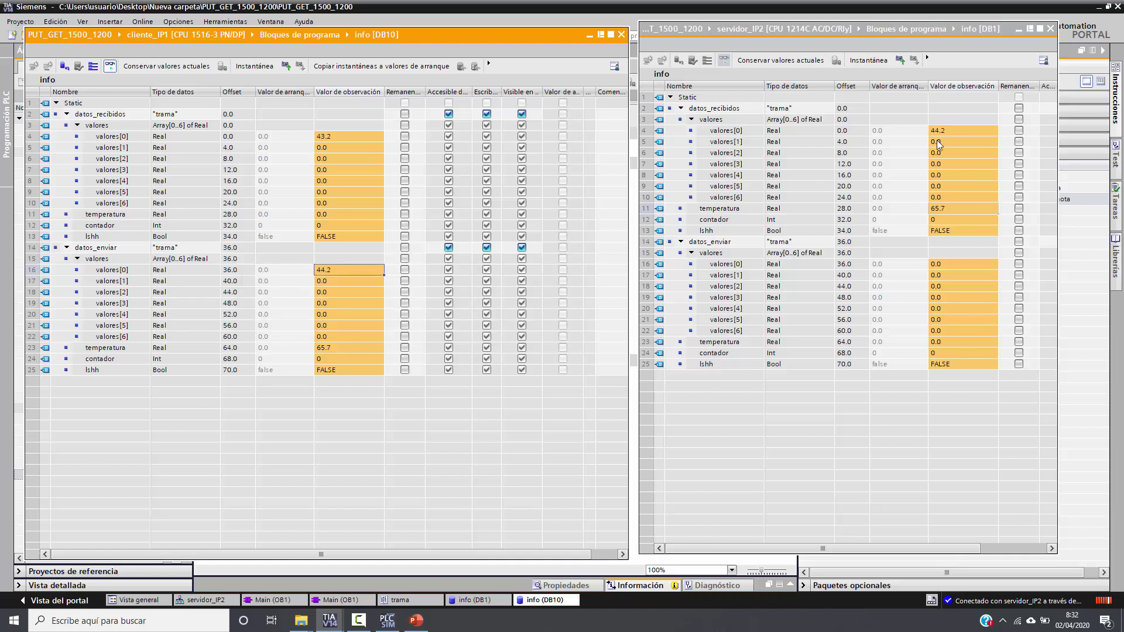
# Step: Minimize the data block and information system windows to return to the client's Main [OB1]
pyautogui.click(109, 117)
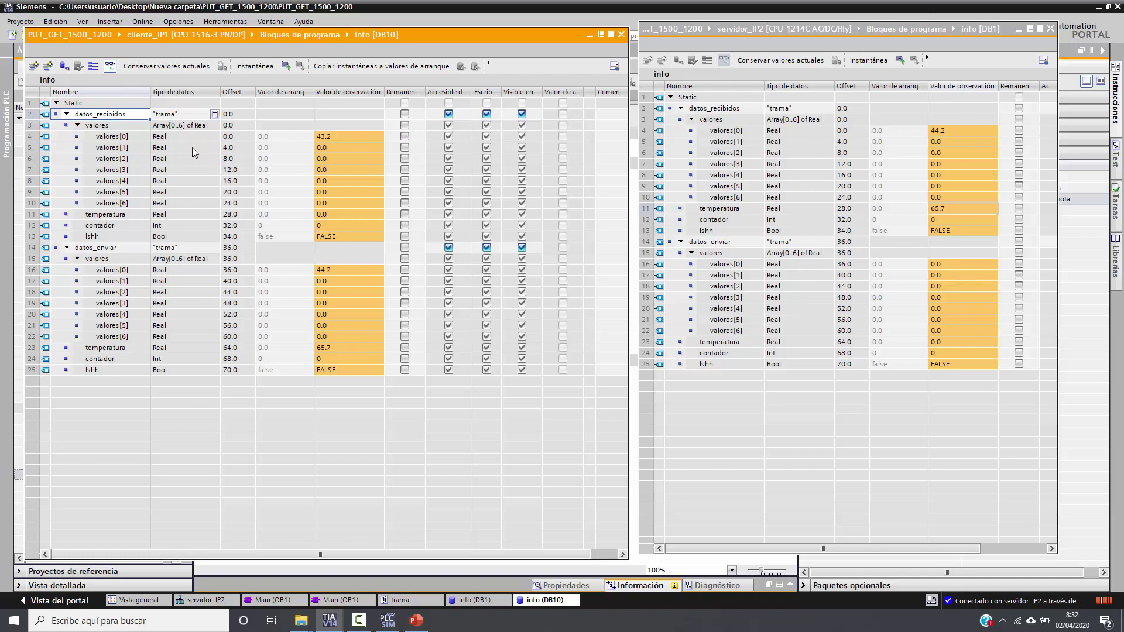
pyautogui.click(589, 35)
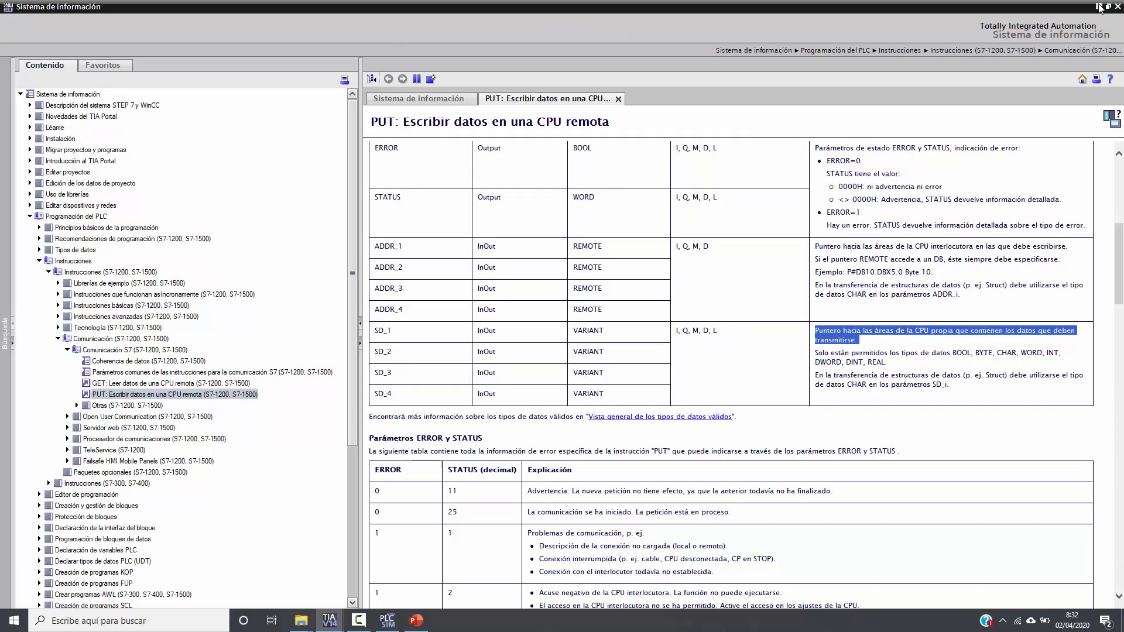
pyautogui.click(1098, 7)
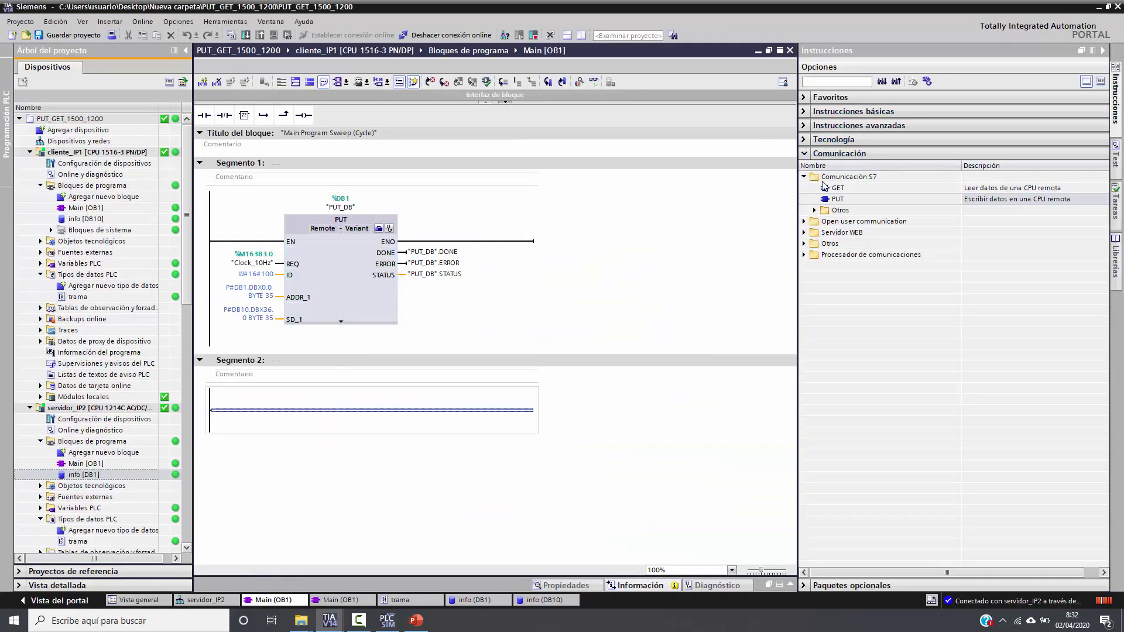
# Step: Insert a GET instruction in Segmento 2 with the automatically numbered instance data block GET_DB and open its connection configuration
pyautogui.moveTo(835, 188)
pyautogui.mouseDown()
pyautogui.moveTo(460, 345)
pyautogui.moveTo(370, 410)
pyautogui.mouseUp()
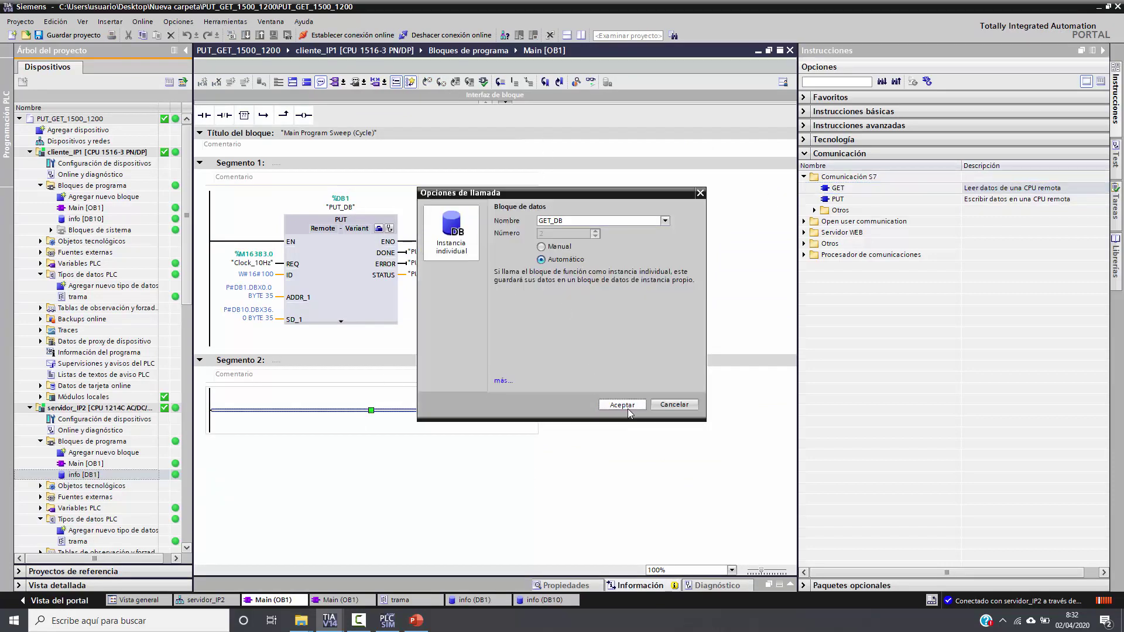
pyautogui.click(621, 404)
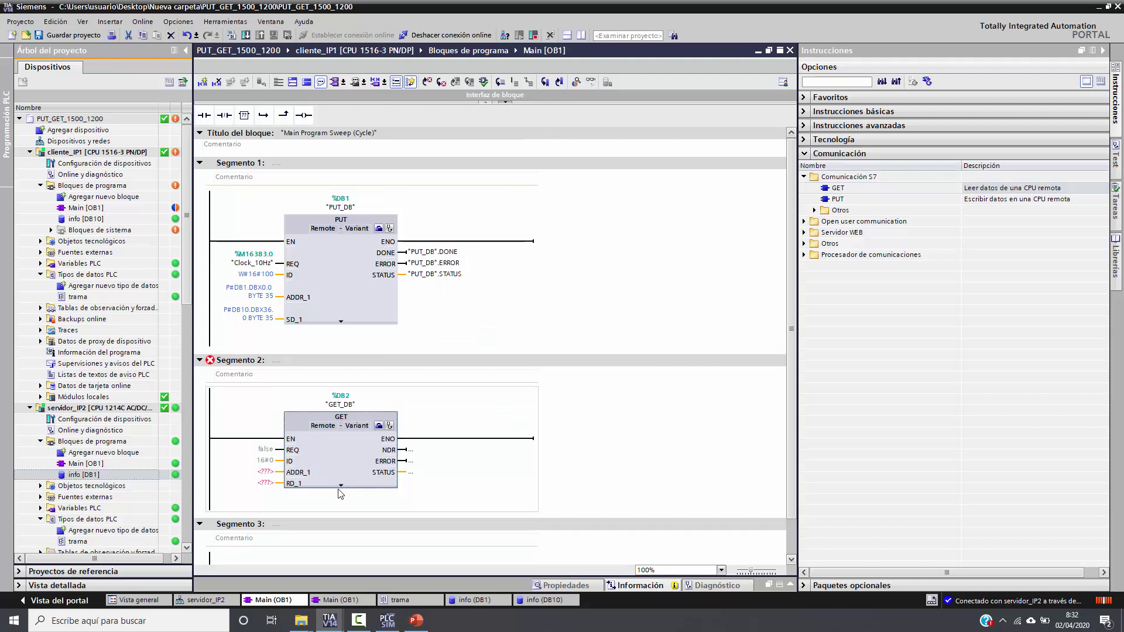
pyautogui.click(382, 433)
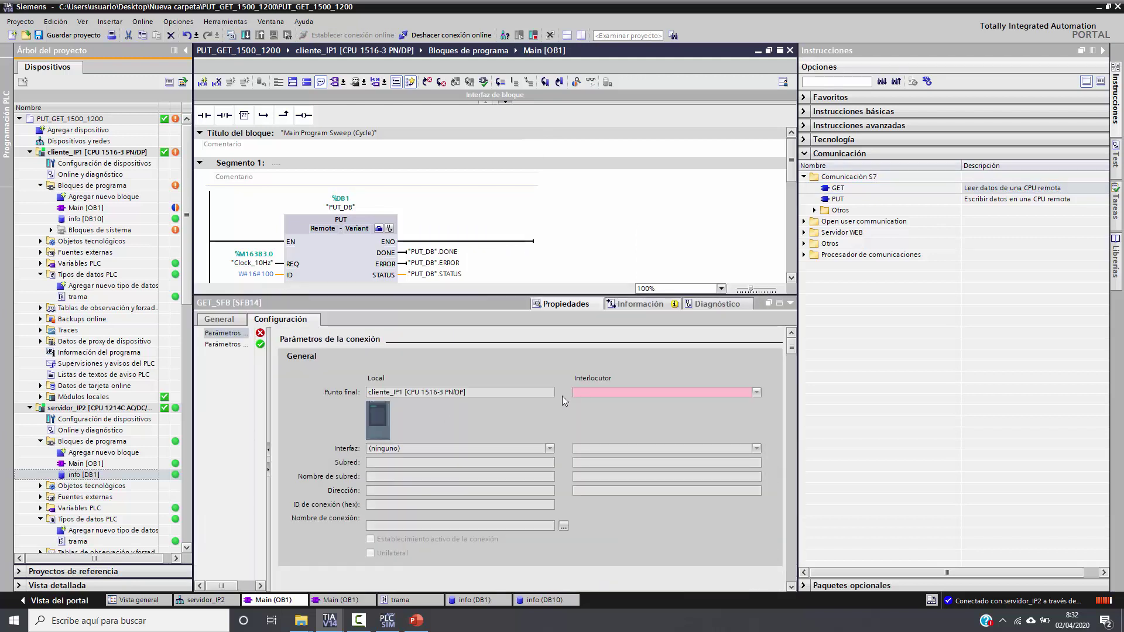
# Step: Disconnect the online connections to servidor_IP2 and cliente_IP1 so the GET connection partner can be edited
pyautogui.click(757, 393)
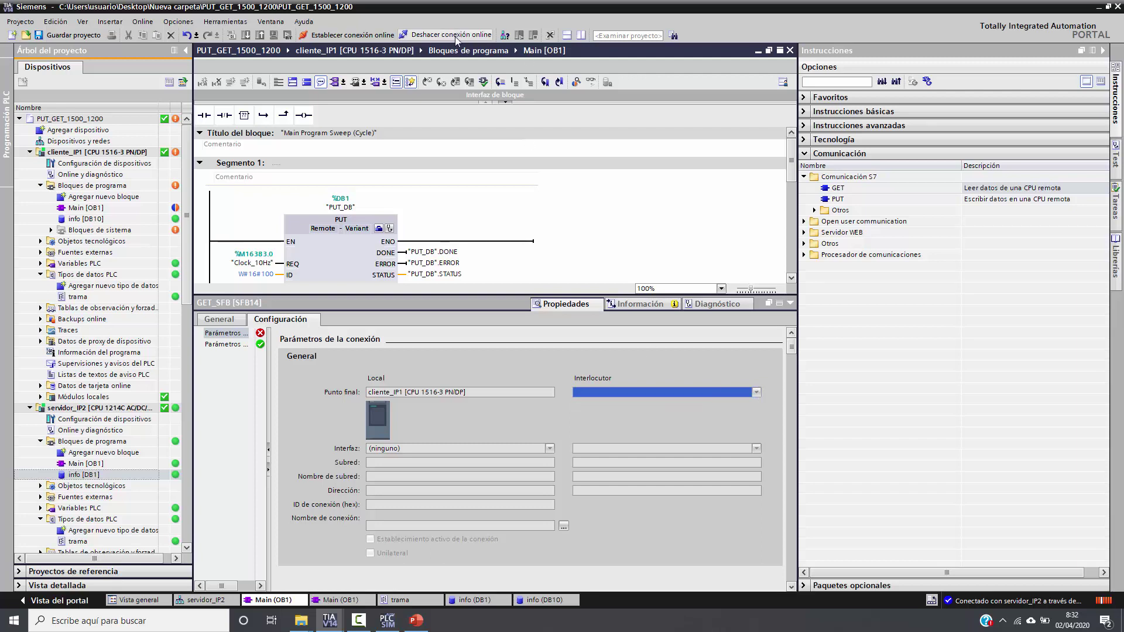
pyautogui.click(116, 406)
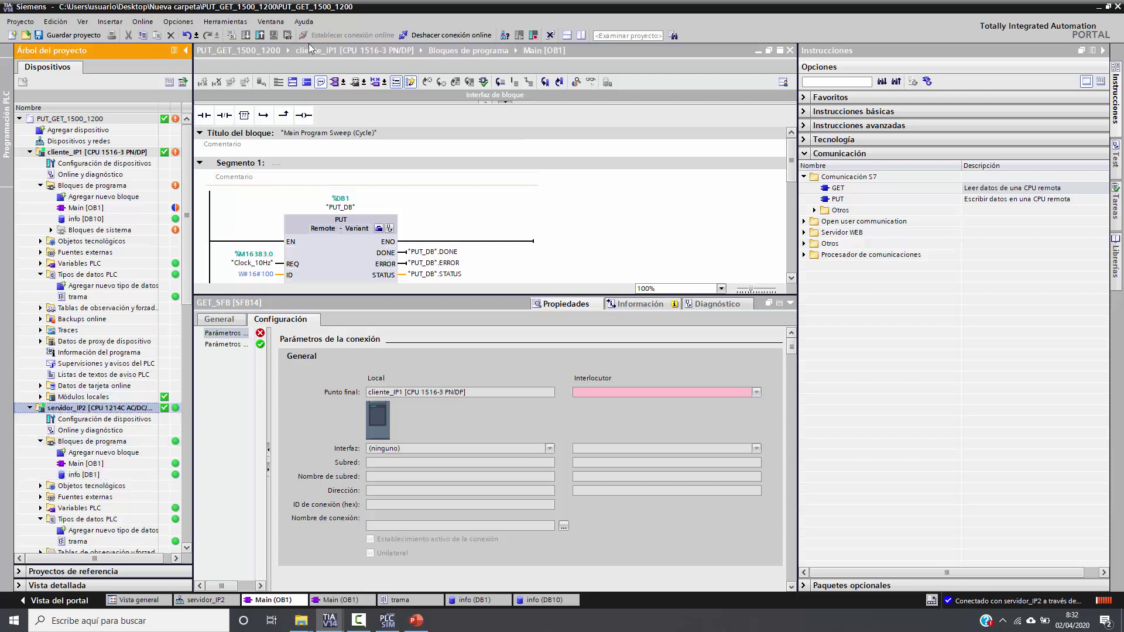
pyautogui.click(417, 37)
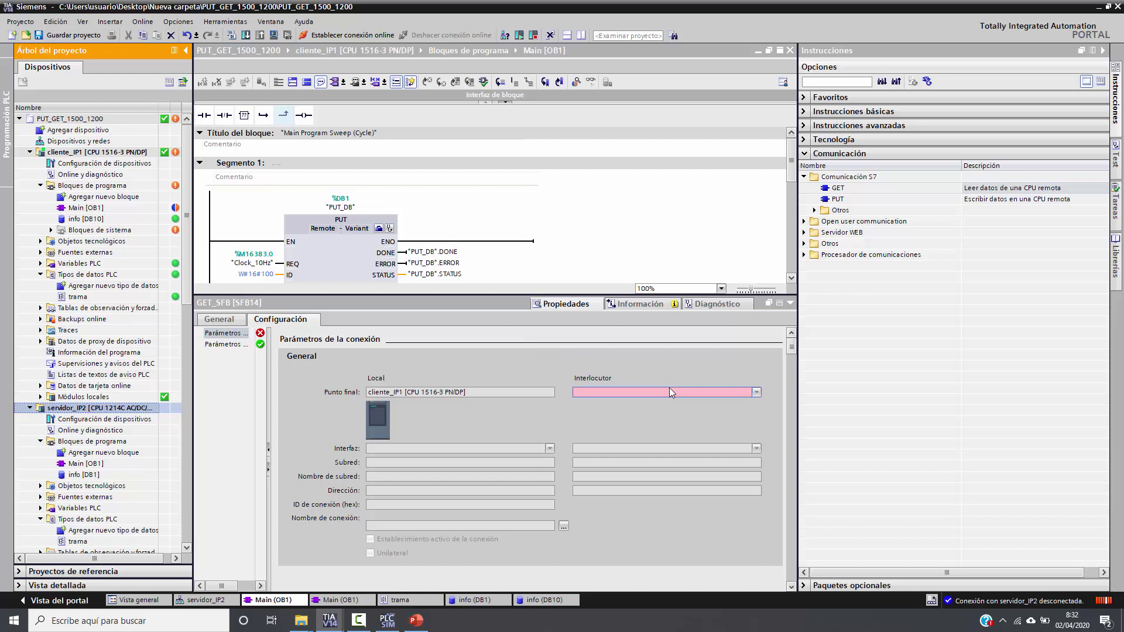
pyautogui.click(686, 393)
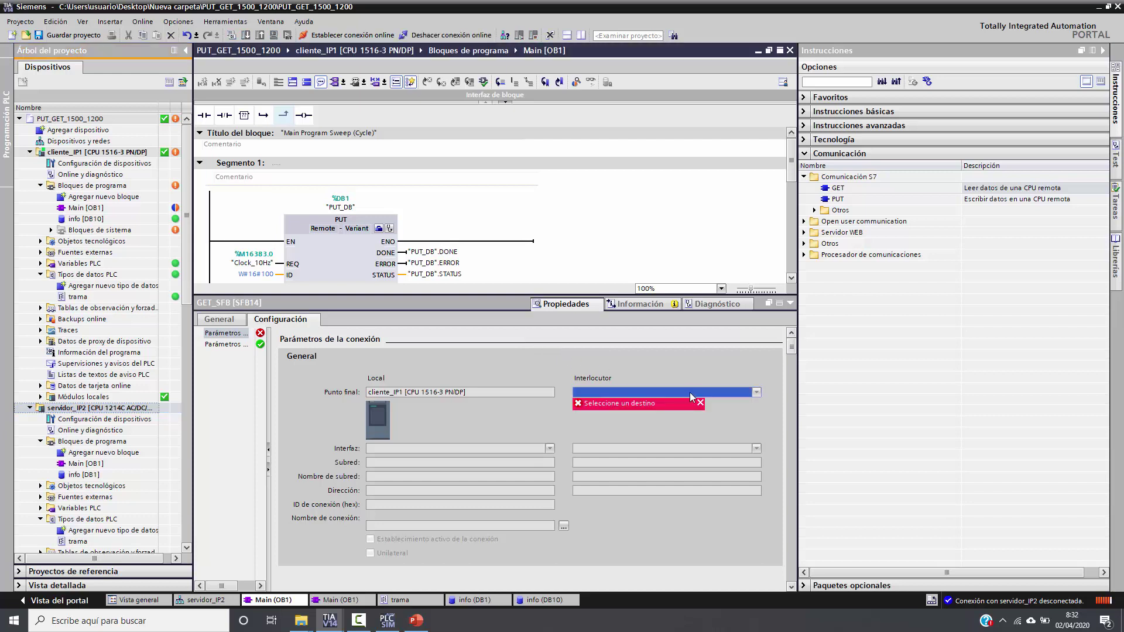
pyautogui.click(446, 35)
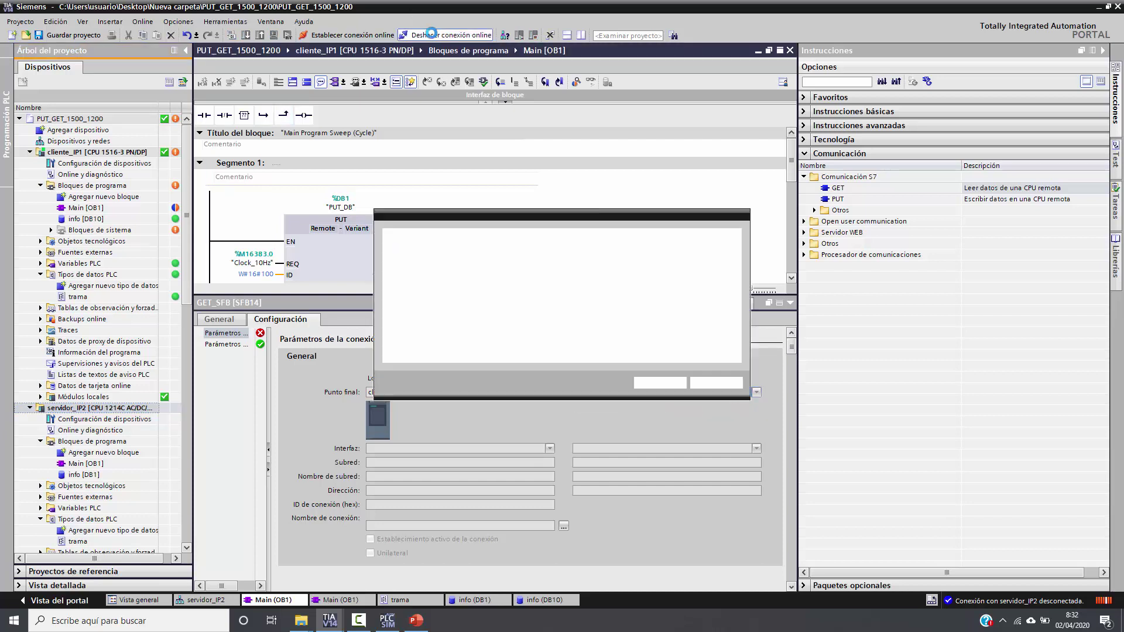
pyautogui.click(680, 233)
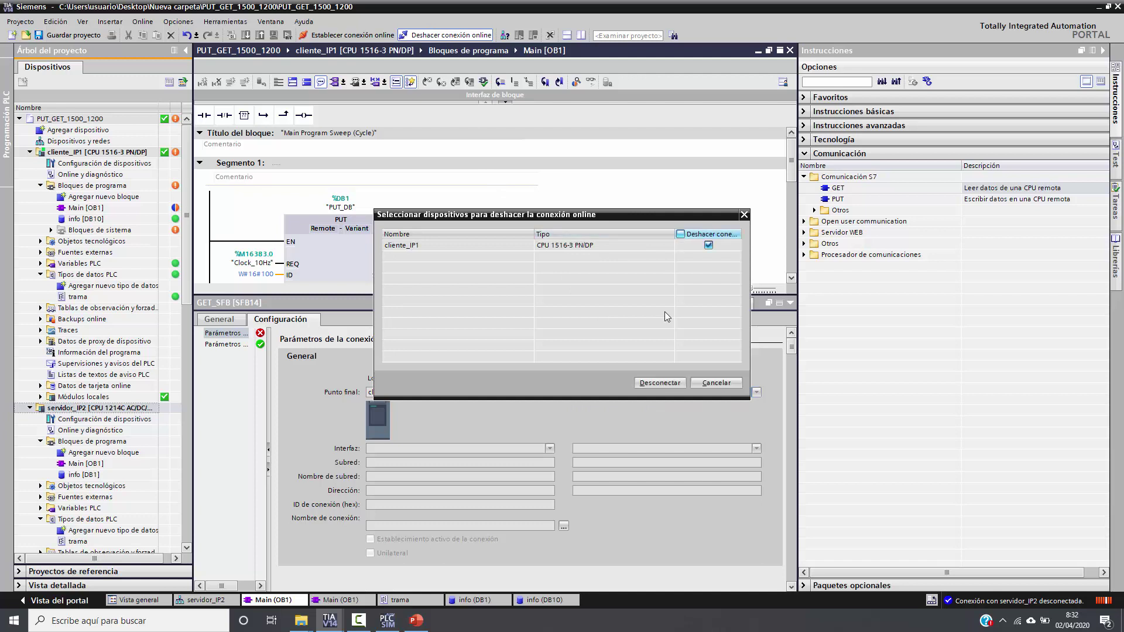
pyautogui.click(660, 383)
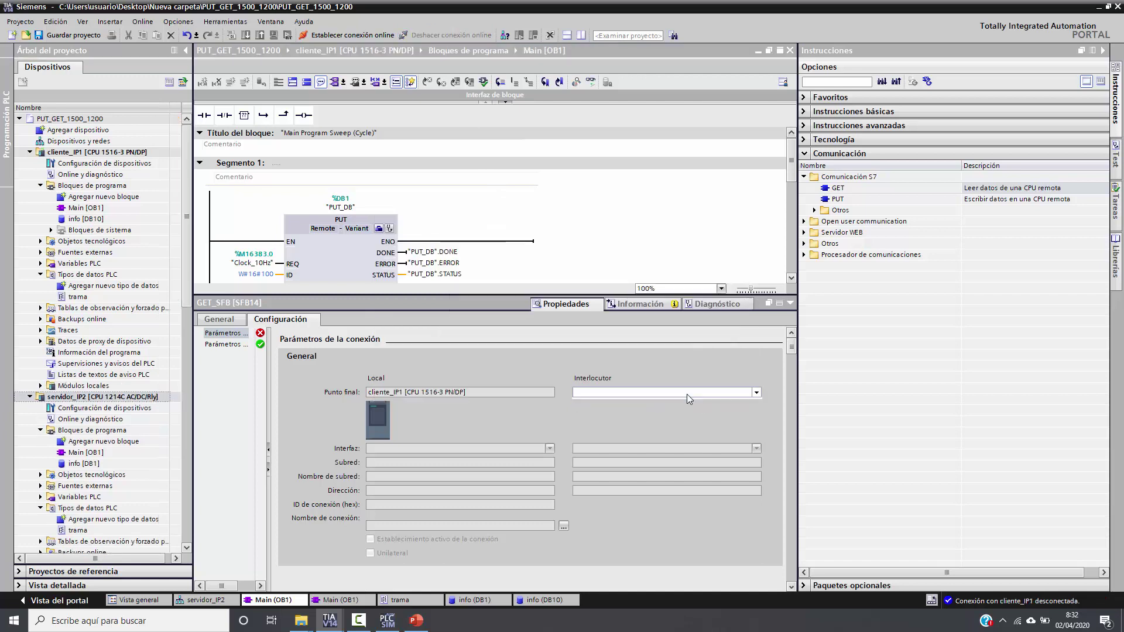
# Step: Set servidor_IP2 [CPU 1214C AC/DC/Rly] as the GET connection partner and collapse the block properties
pyautogui.click(660, 392)
pyautogui.click(641, 412)
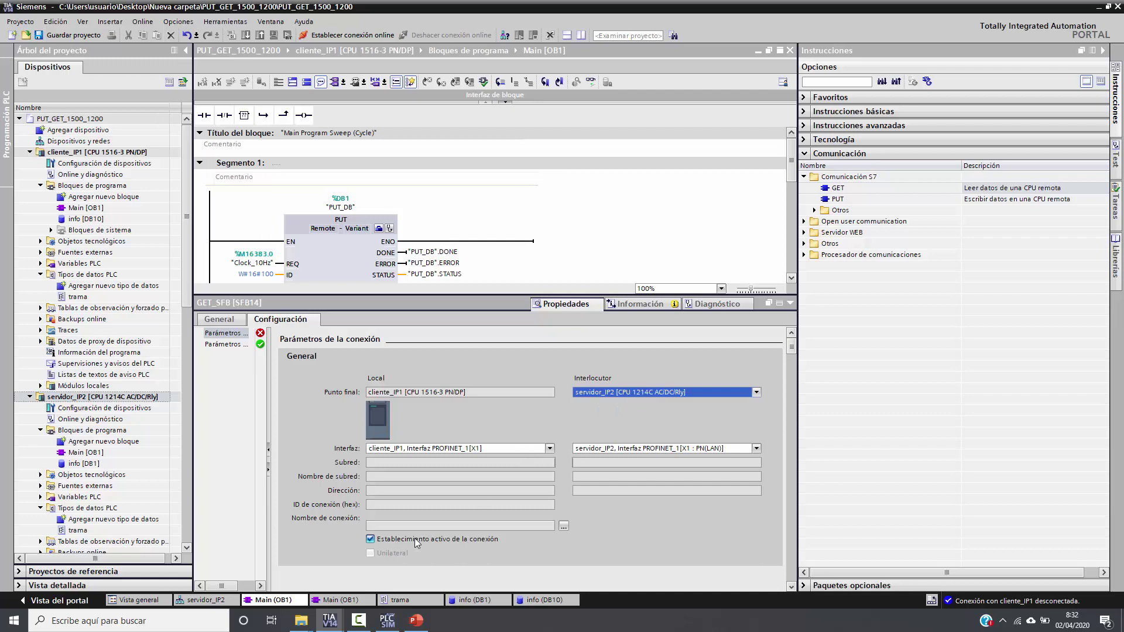
pyautogui.click(790, 302)
# Step: Assign "Clock_10Hz" to the REQ input of the GET block in Segmento 2
pyautogui.doubleClick(265, 449)
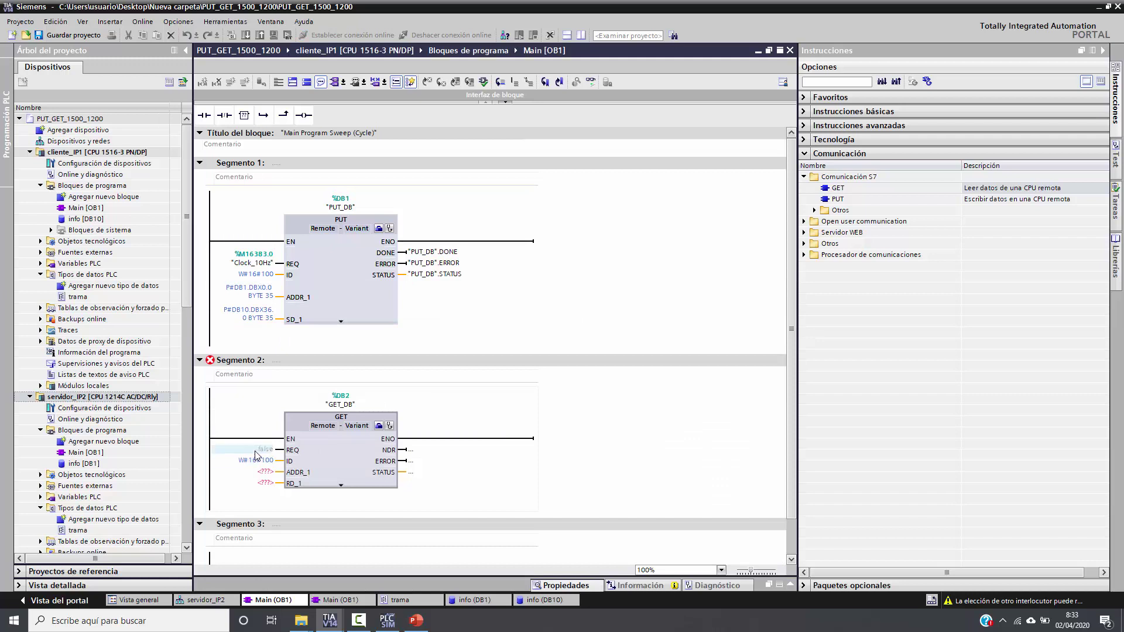
pyautogui.write('c')
pyautogui.click(256, 463)
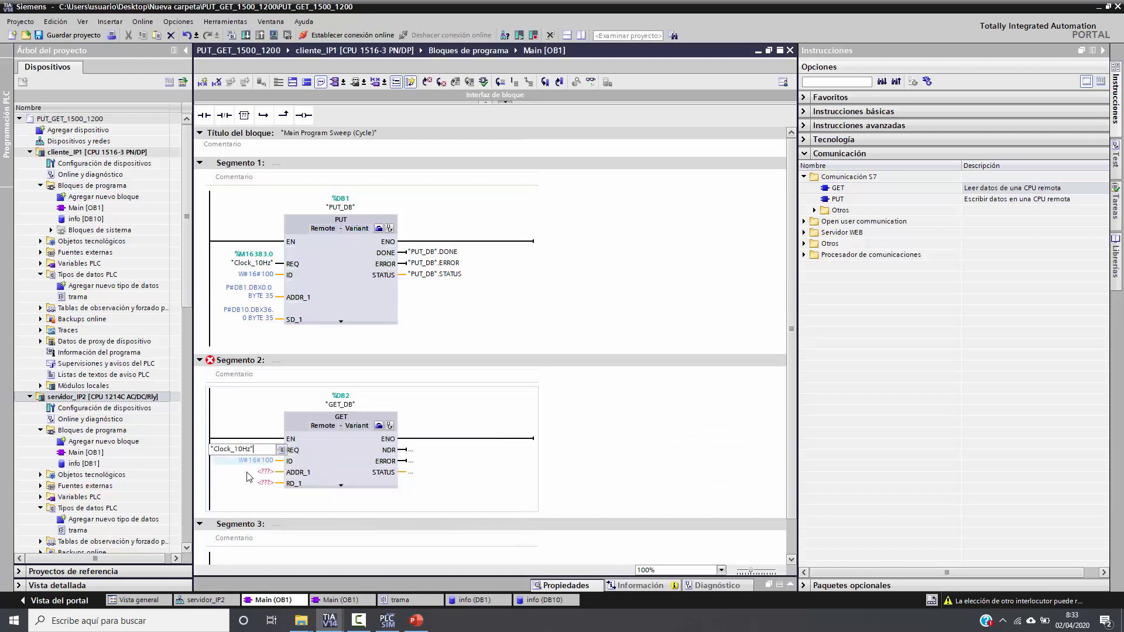
# Step: Copy the pointer P#DB10.DBX36.0 BYTE 35 from the PUT block's SD_1 to the GET block's ADDR_1
pyautogui.click(257, 483)
pyautogui.scroll(-2, 300, 489)
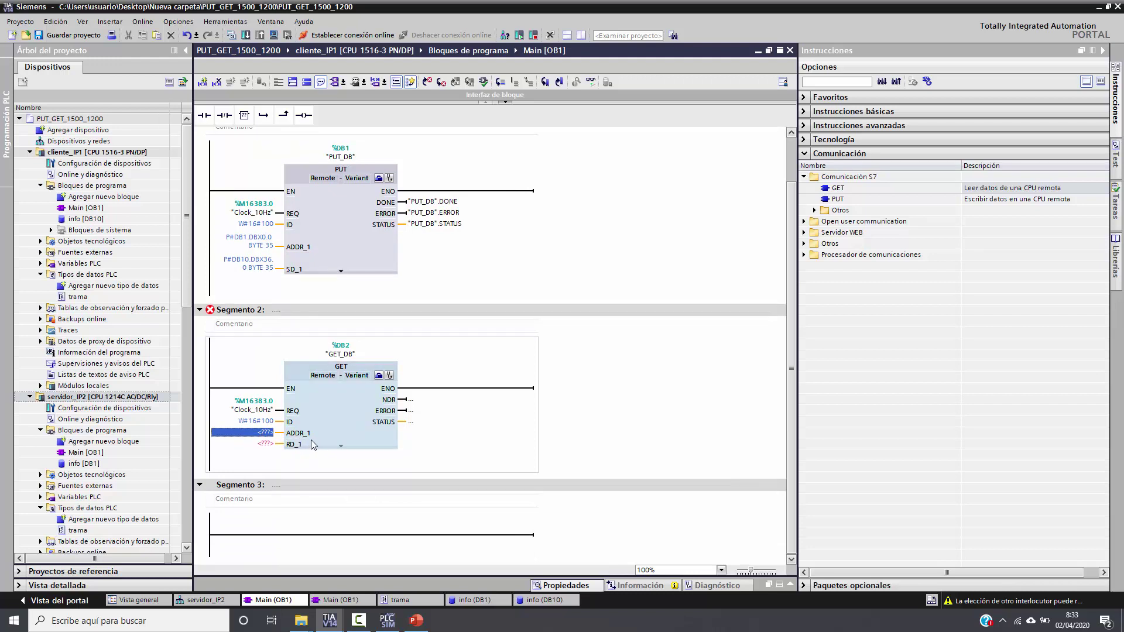
pyautogui.click(80, 221)
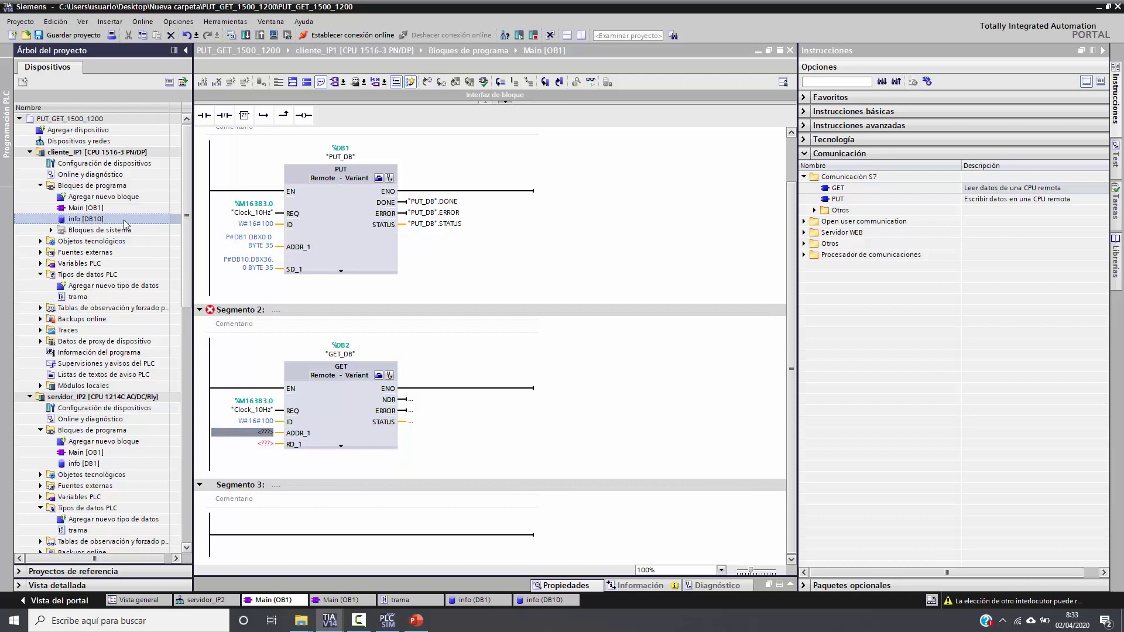
pyautogui.click(249, 263)
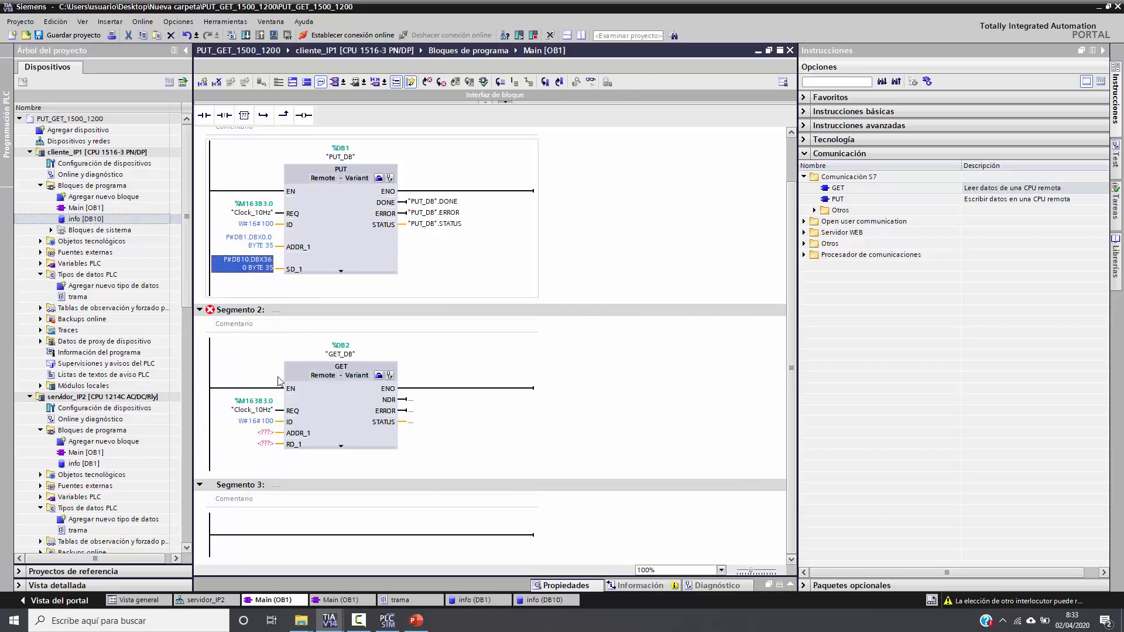
pyautogui.hotkey('ctrl', 'c')
pyautogui.click(265, 432)
pyautogui.hotkey('ctrl', 'v')
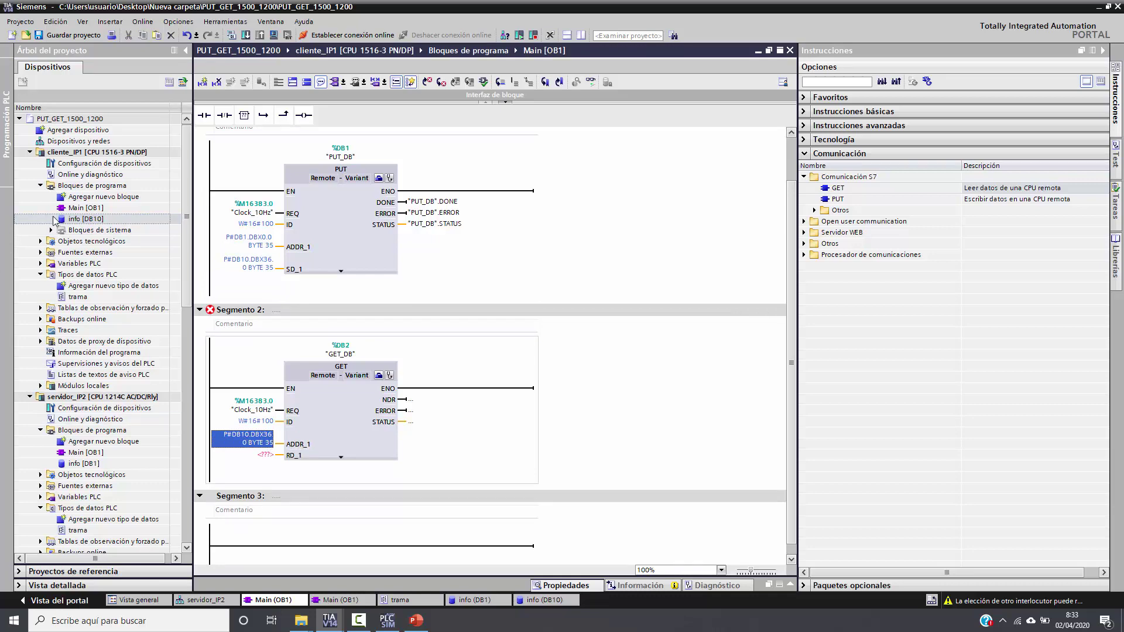
# Step: Check the datos_recibidos offset in the client's info [DB10] and change the GET block's ADDR_1 to P#DB10.DBX0.0 BYTE 35
pyautogui.doubleClick(72, 219)
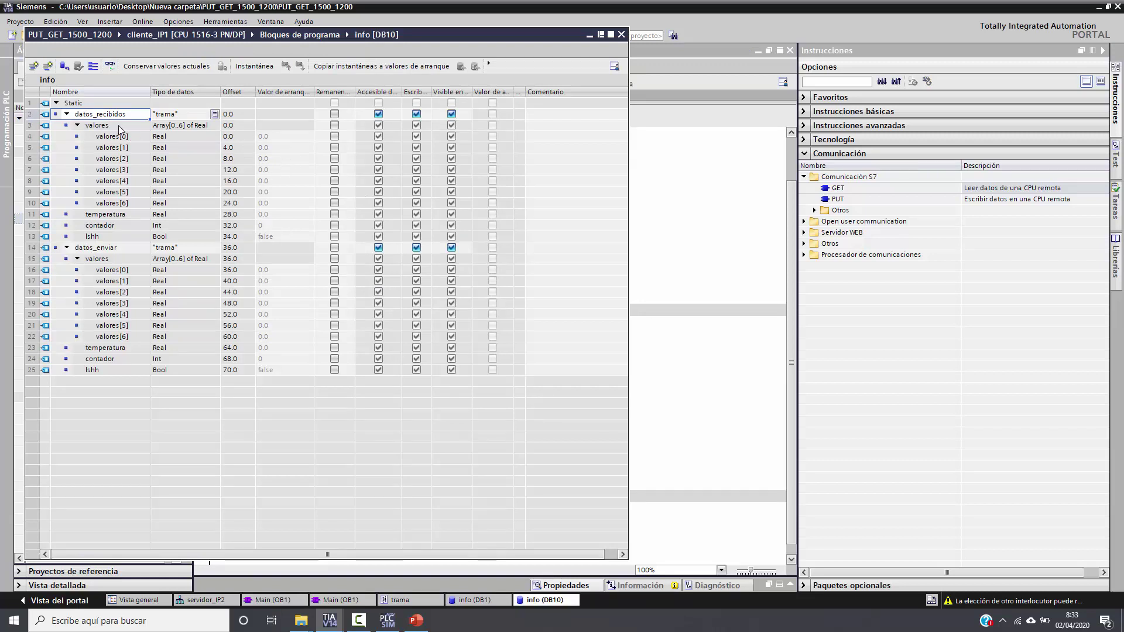
pyautogui.click(588, 35)
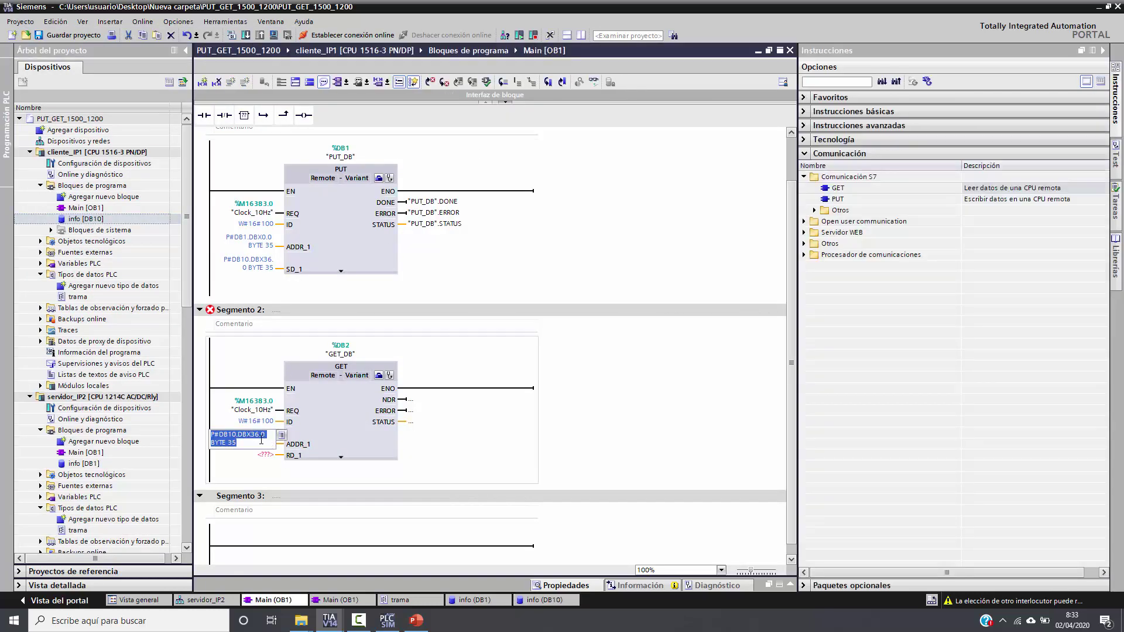
pyautogui.moveTo(251, 434); pyautogui.dragTo(259, 434)
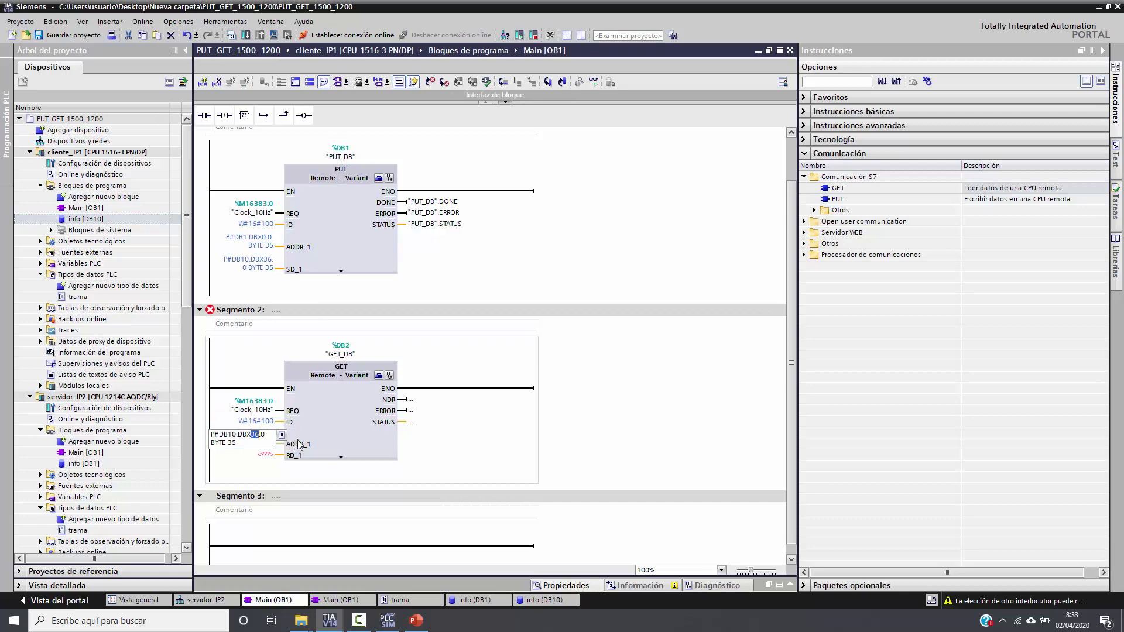
pyautogui.write('0')
pyautogui.press('Return')
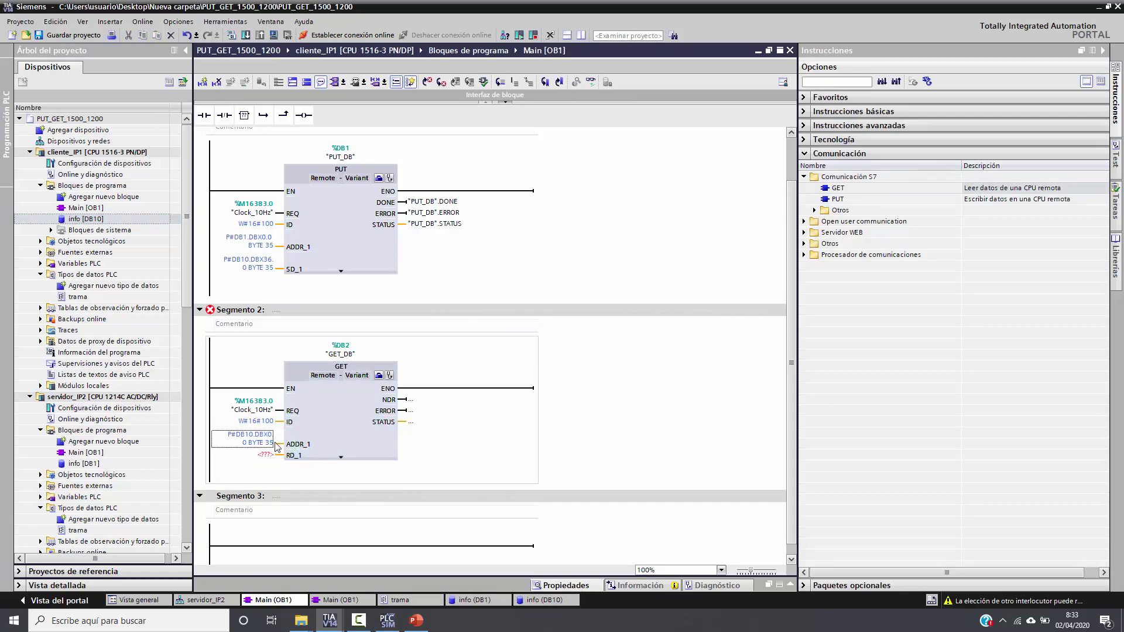
# Step: Check the datos_enviar offset in the server's info [DB1] and try to set the GET block's RD_1 to P#DB1.DBX36.0 BYTE 35
pyautogui.doubleClick(80, 464)
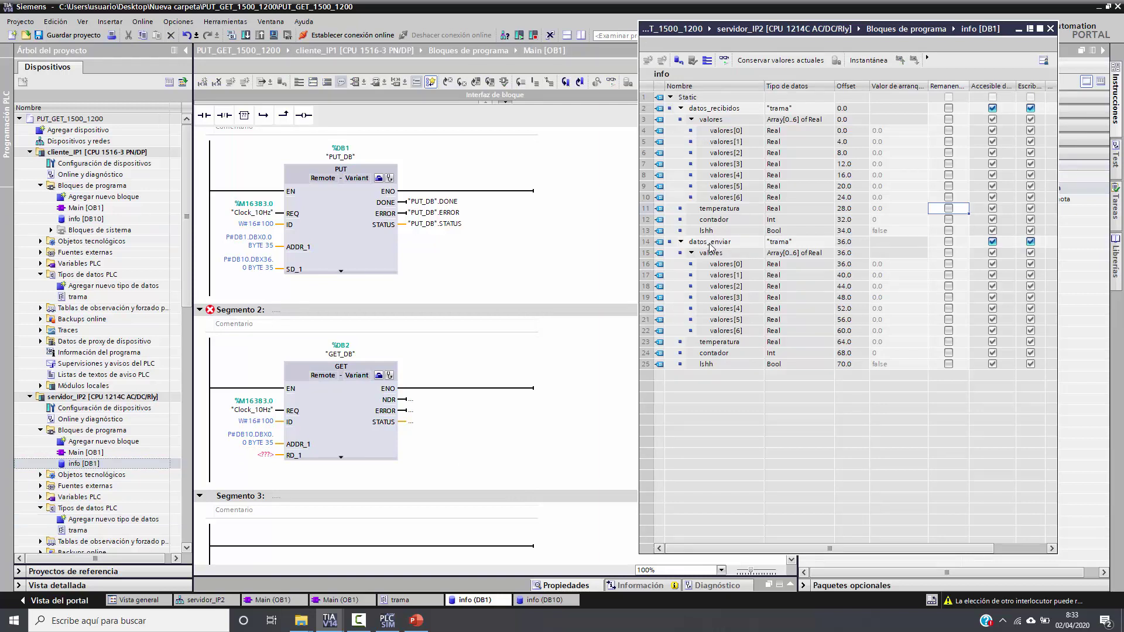
pyautogui.click(711, 244)
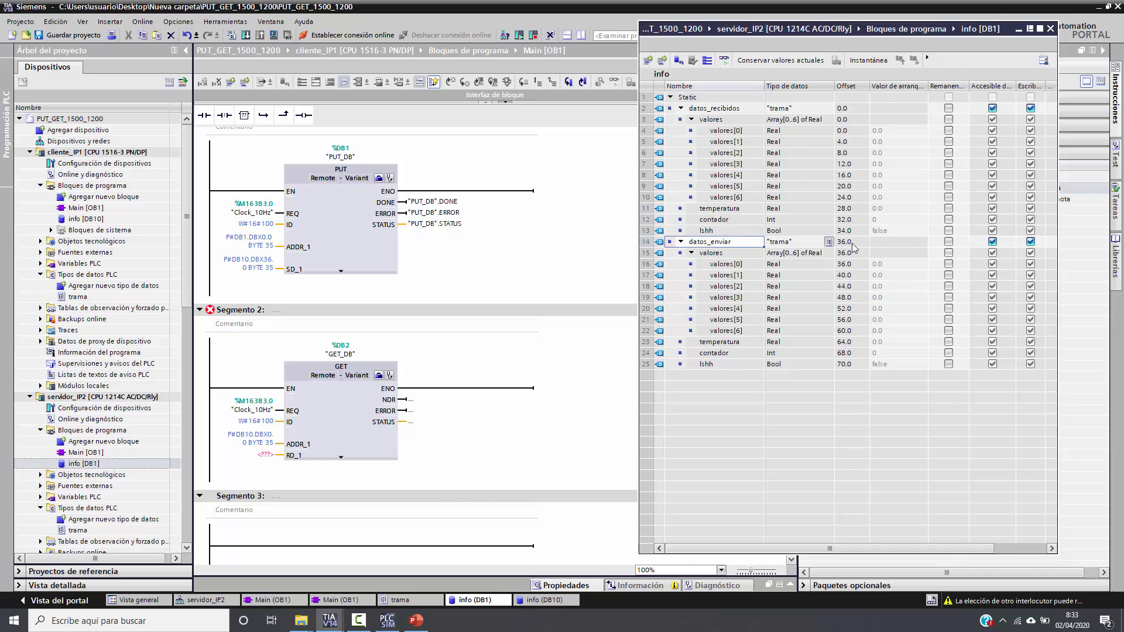
pyautogui.click(246, 444)
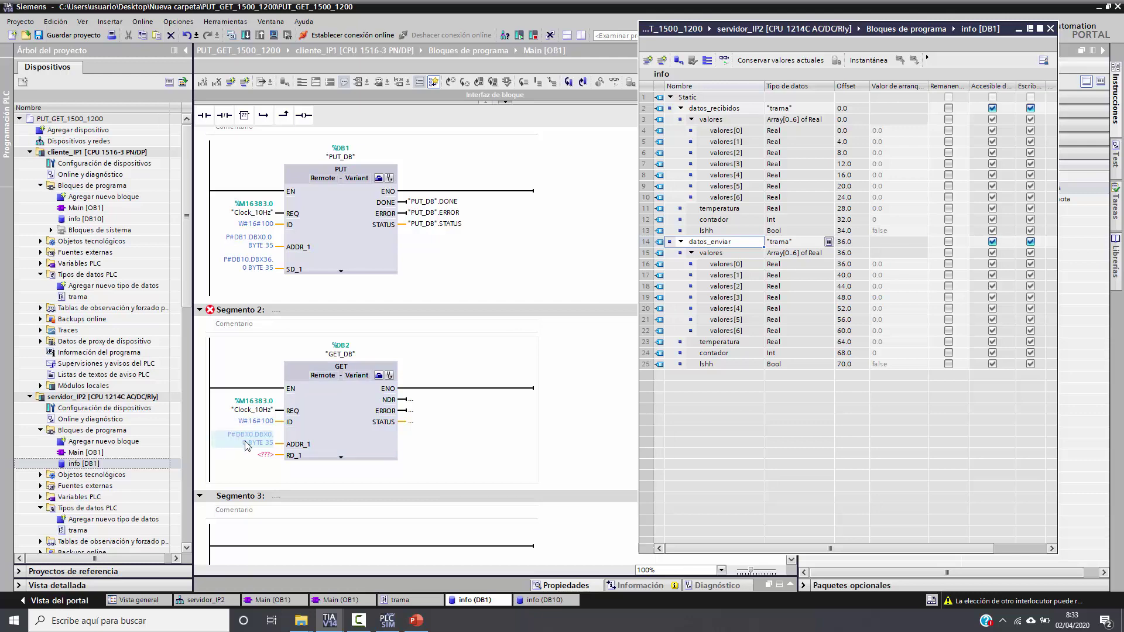
pyautogui.click(246, 445)
pyautogui.click(245, 454)
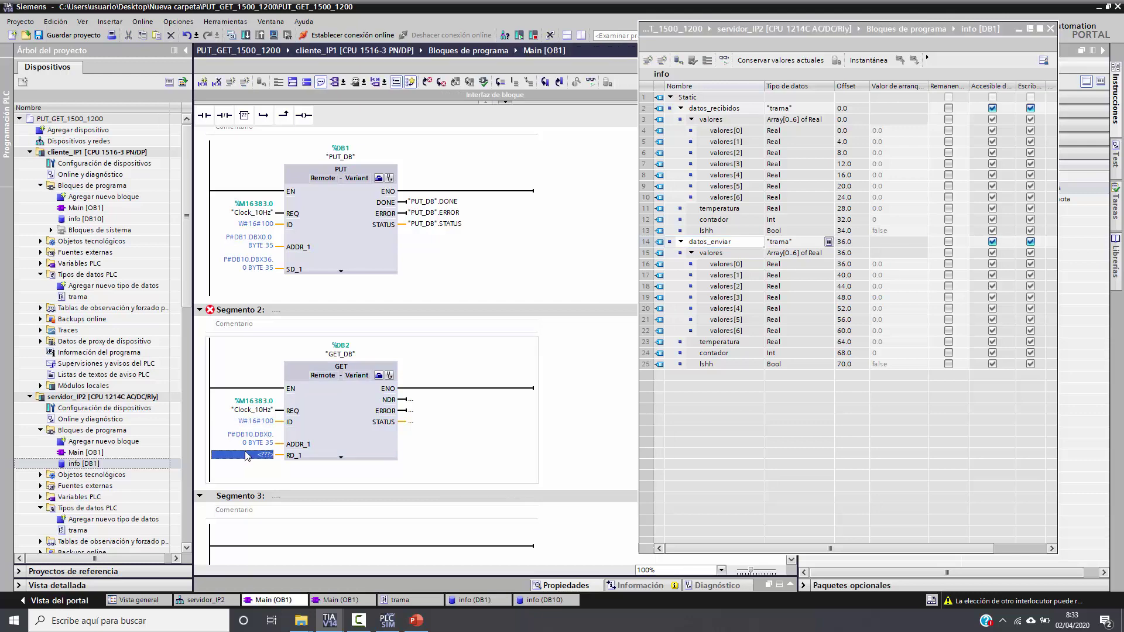
pyautogui.hotkey('ctrl', 'v')
pyautogui.click(237, 456)
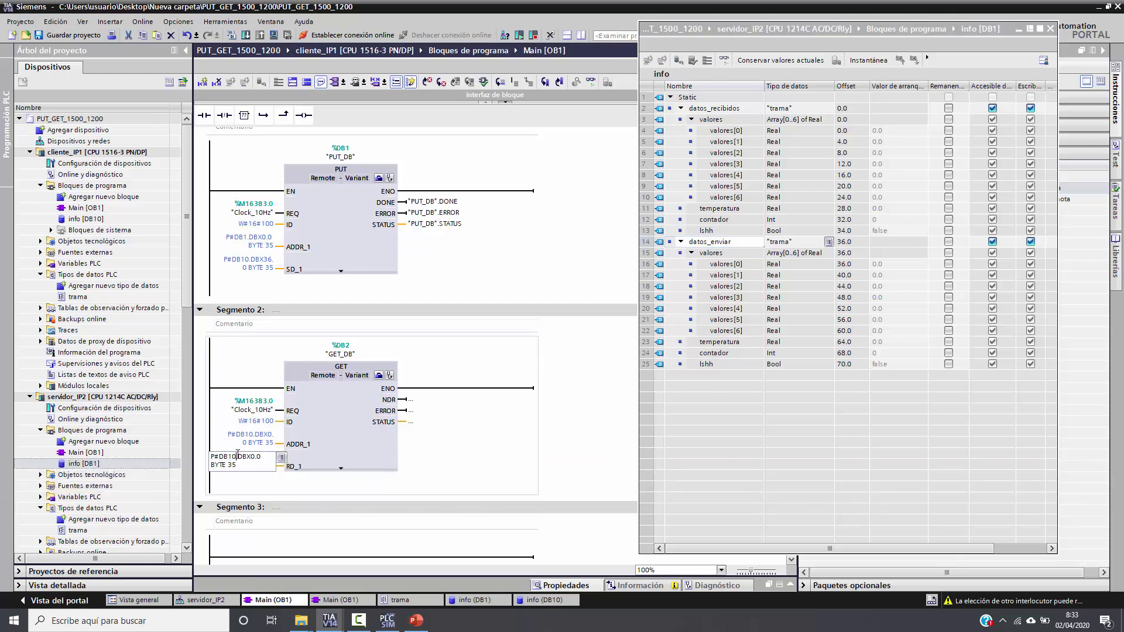
pyautogui.press('BackSpace')
pyautogui.write('36')
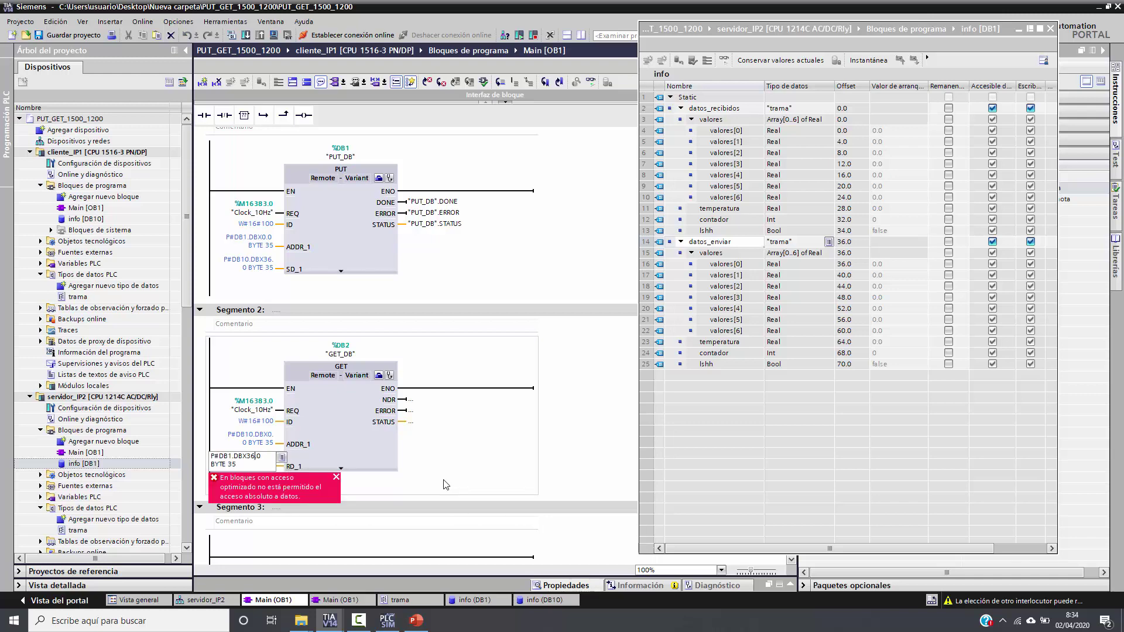
pyautogui.click(469, 454)
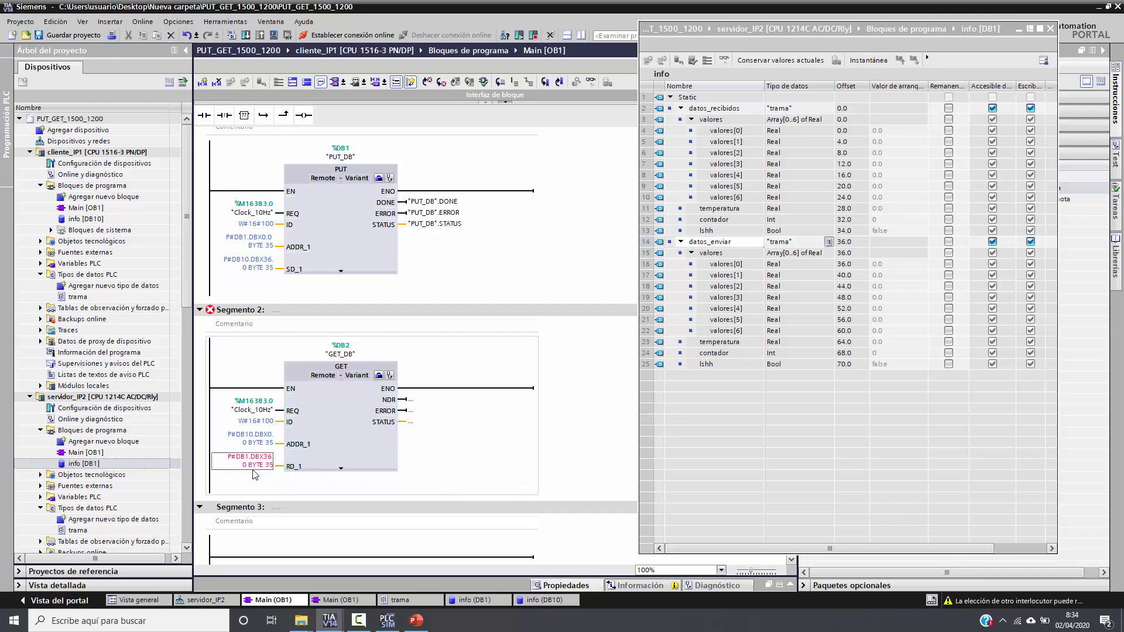
pyautogui.moveTo(256, 471)
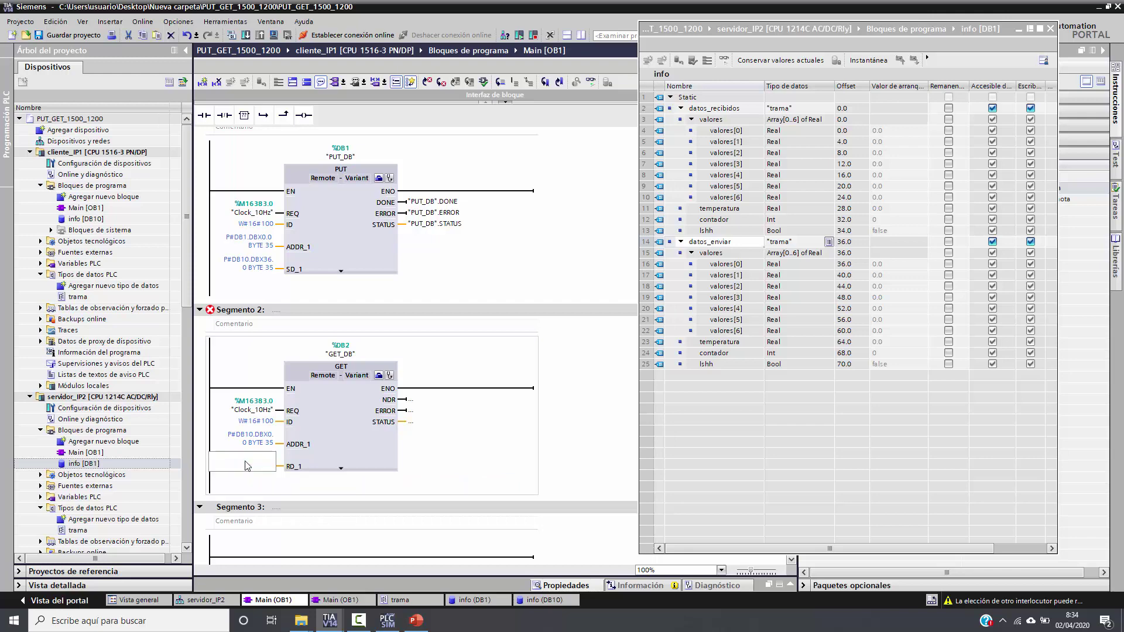
pyautogui.doubleClick(246, 465)
pyautogui.click(242, 457)
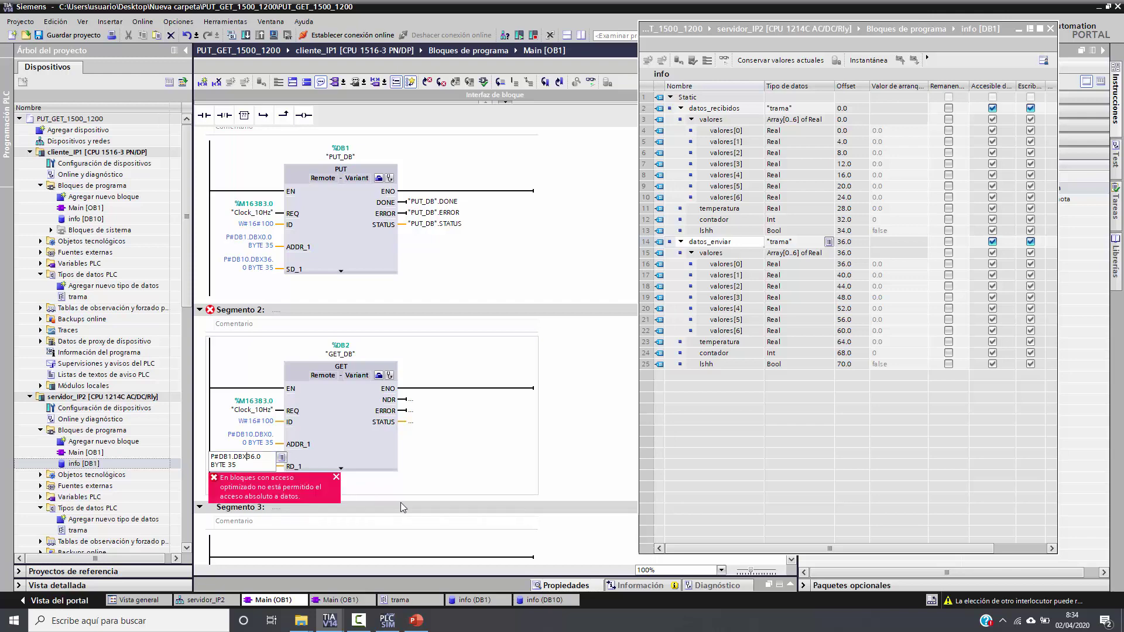
pyautogui.click(448, 481)
pyautogui.click(395, 620)
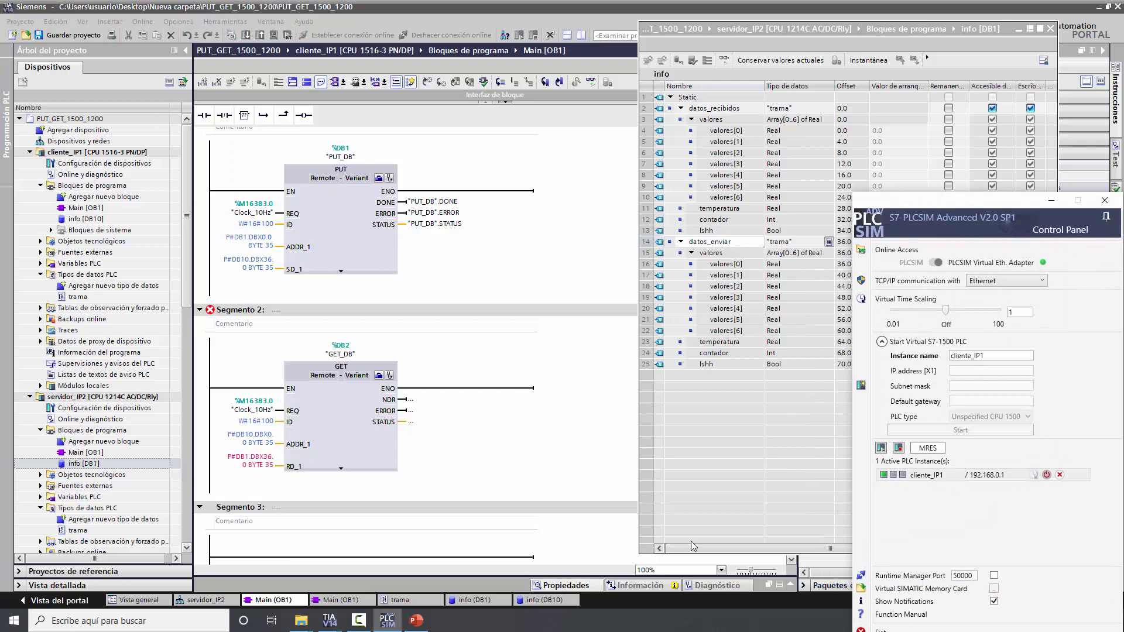
pyautogui.click(358, 619)
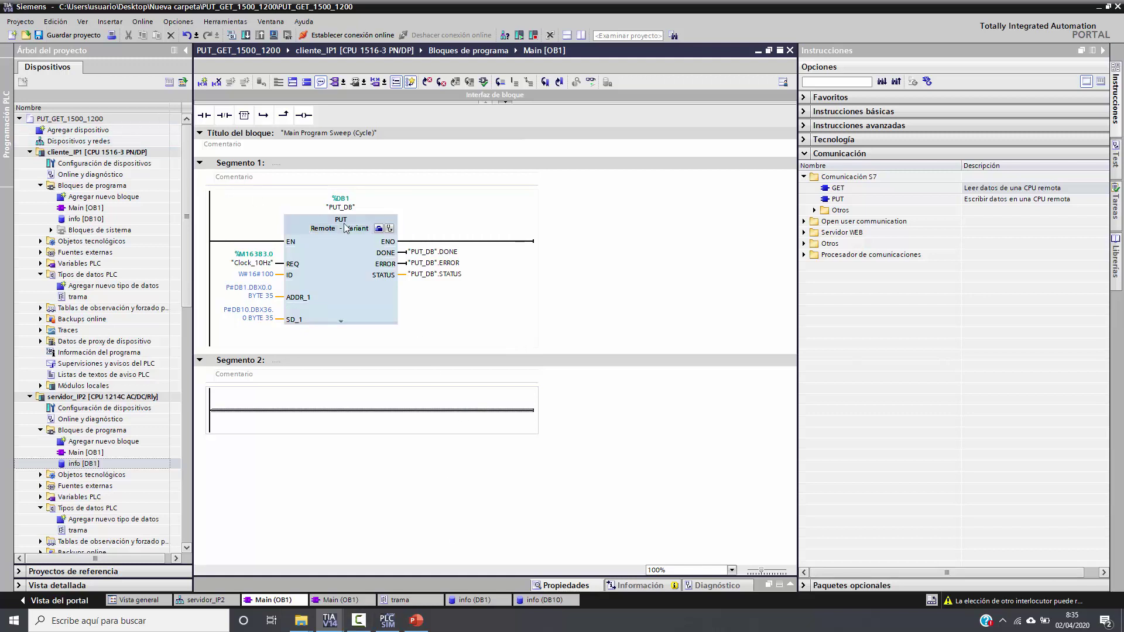
# Step: Insert a GET instruction with an individual instance data block in Segmento 2 and set servidor_IP2 [CPU 1214C AC/DC/Rly] as its connection partner
pyautogui.moveTo(837, 191); pyautogui.dragTo(351, 409)
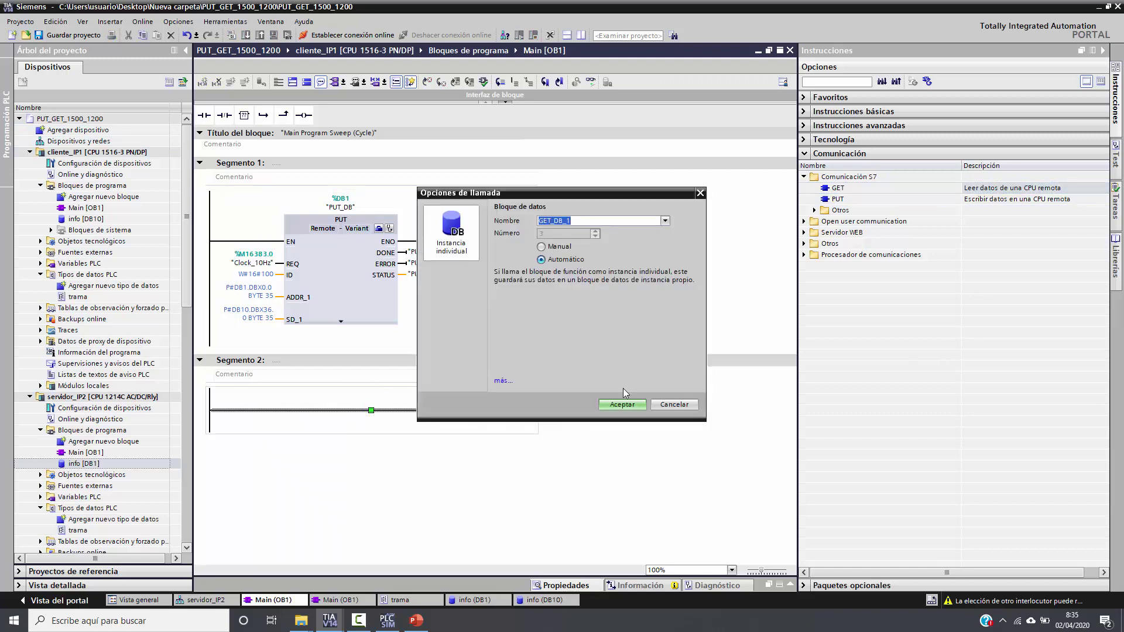
pyautogui.click(623, 405)
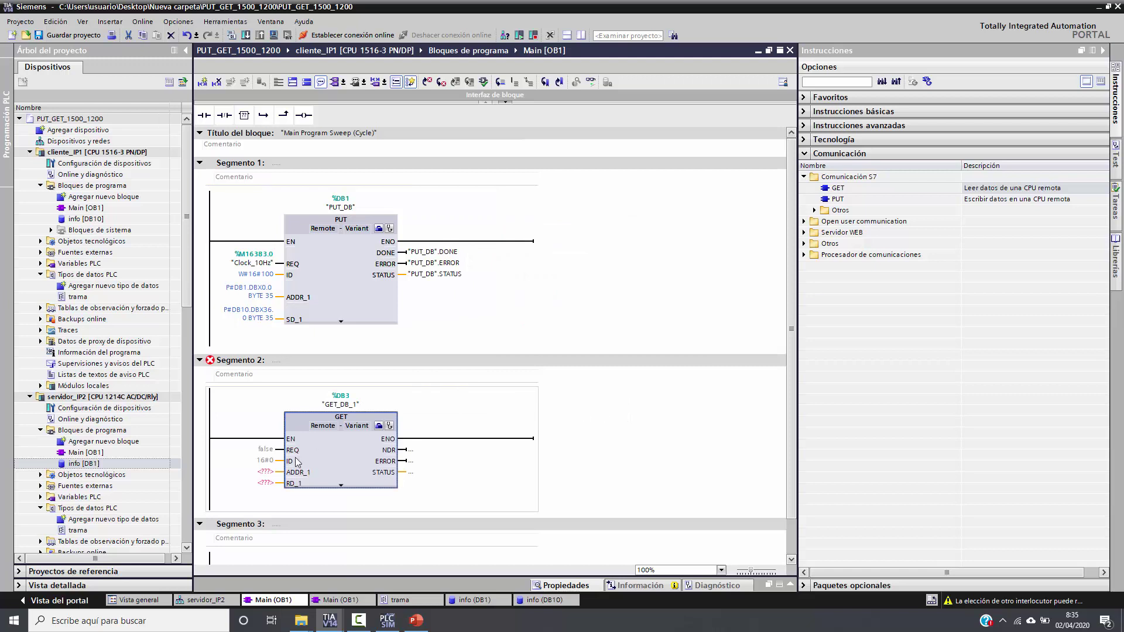
pyautogui.click(378, 426)
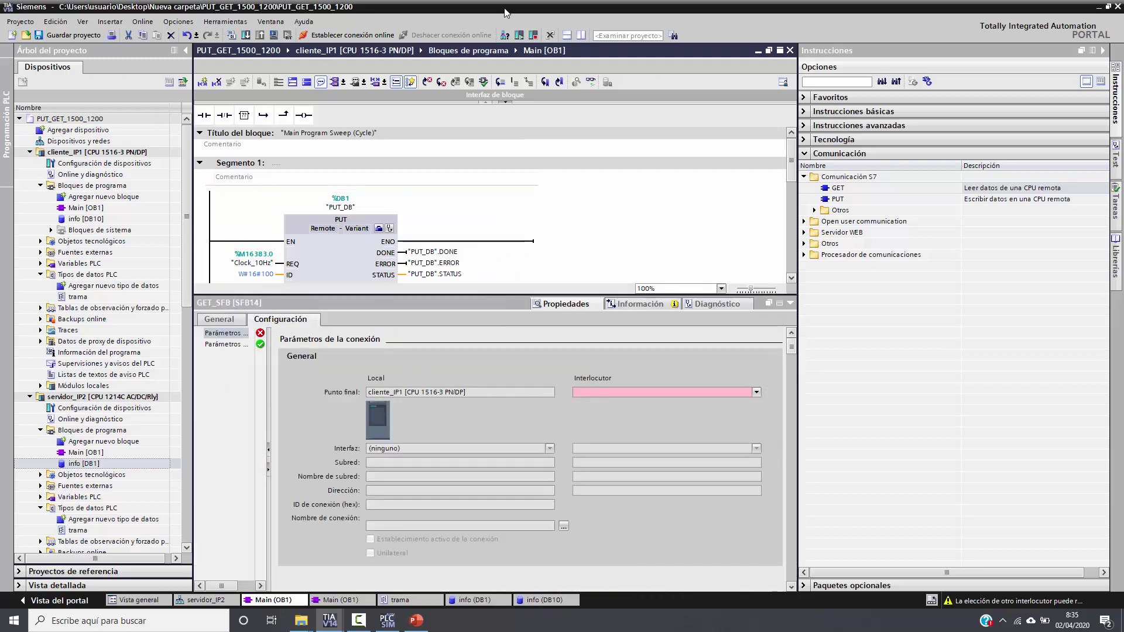
pyautogui.click(709, 392)
pyautogui.click(583, 411)
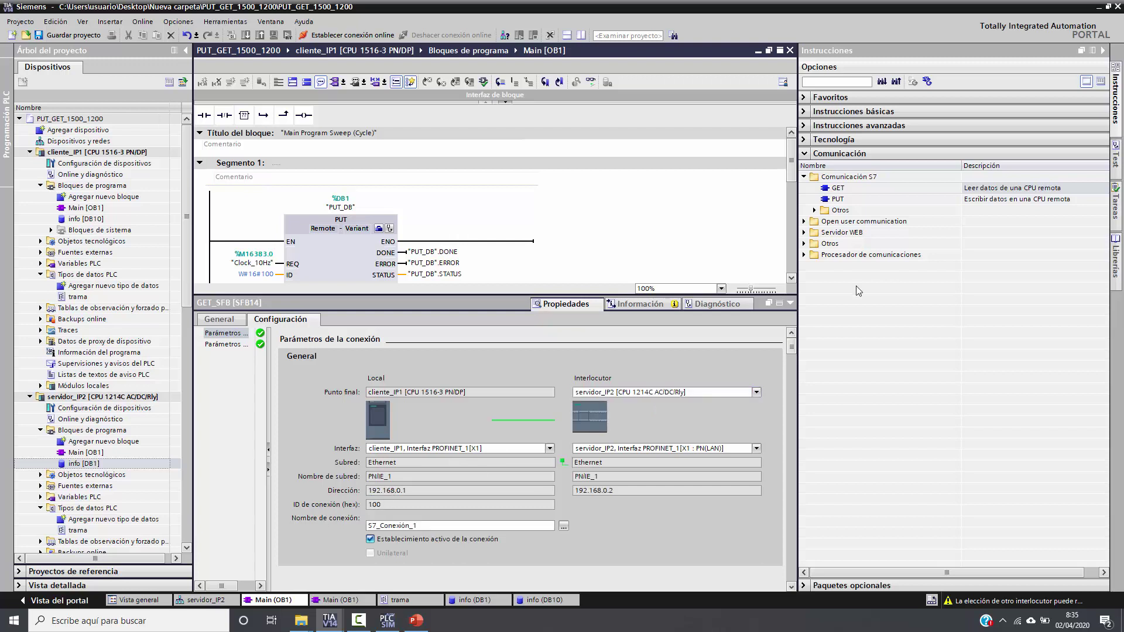
pyautogui.click(790, 304)
# Step: Assign "Clock_10Hz" to the REQ input of the newly inserted GET block
pyautogui.click(244, 450)
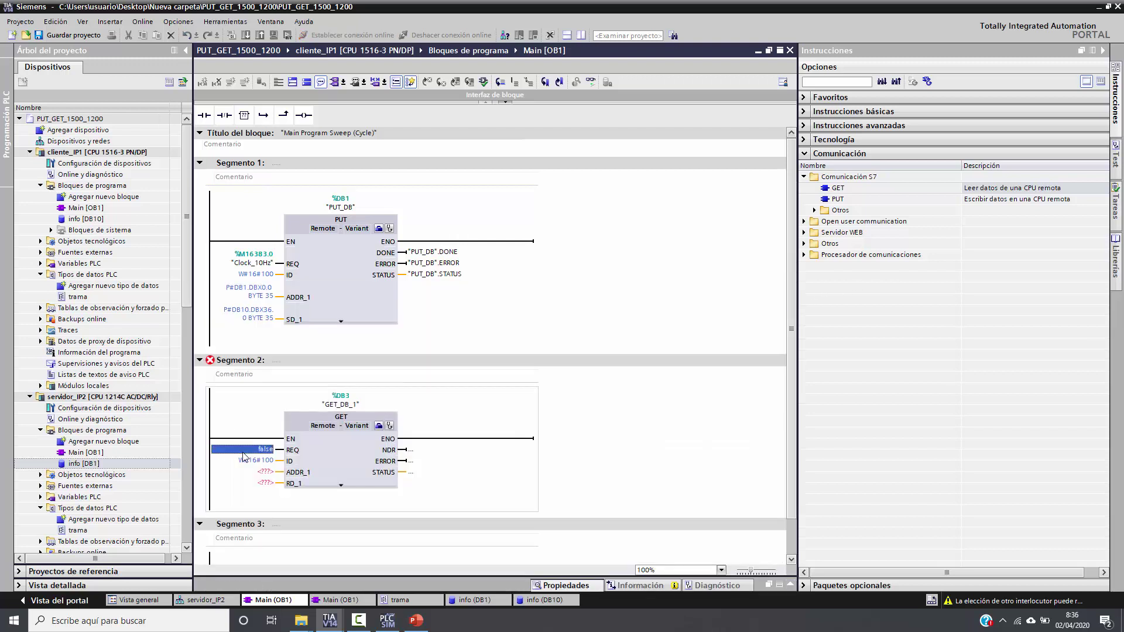
pyautogui.write('c')
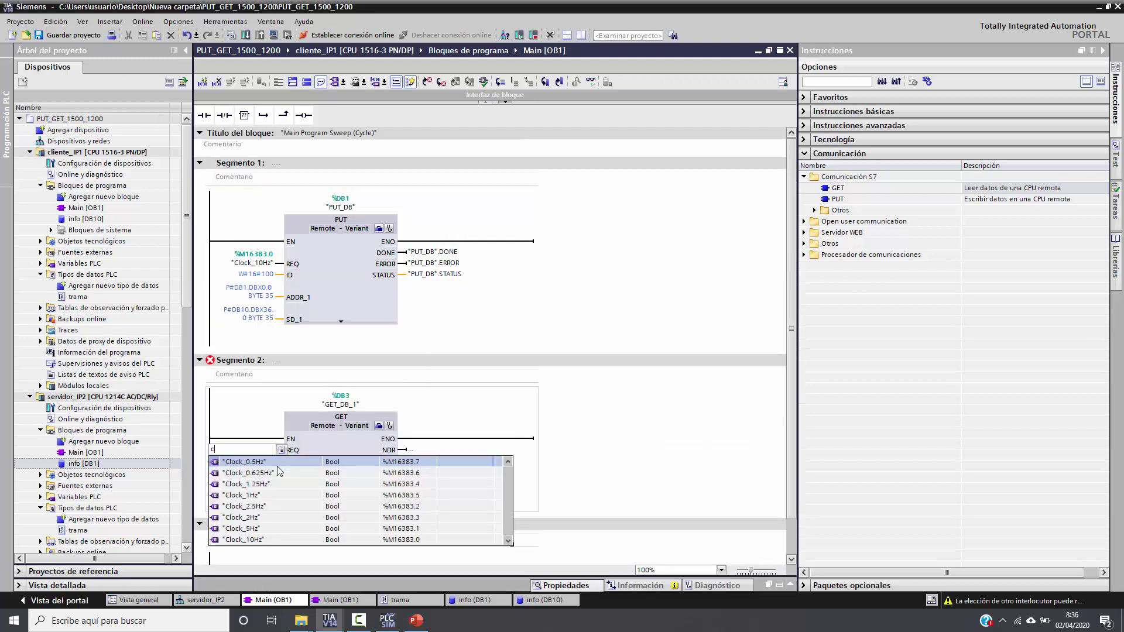
pyautogui.click(240, 539)
# Step: Check the datos_enviar offset in the server's info [DB1] and copy the PUT block's ADDR_1 pointer P#DB1.DBX0.0 BYTE 35 to the GET block's ADDR_1
pyautogui.scroll(-3, 288, 510)
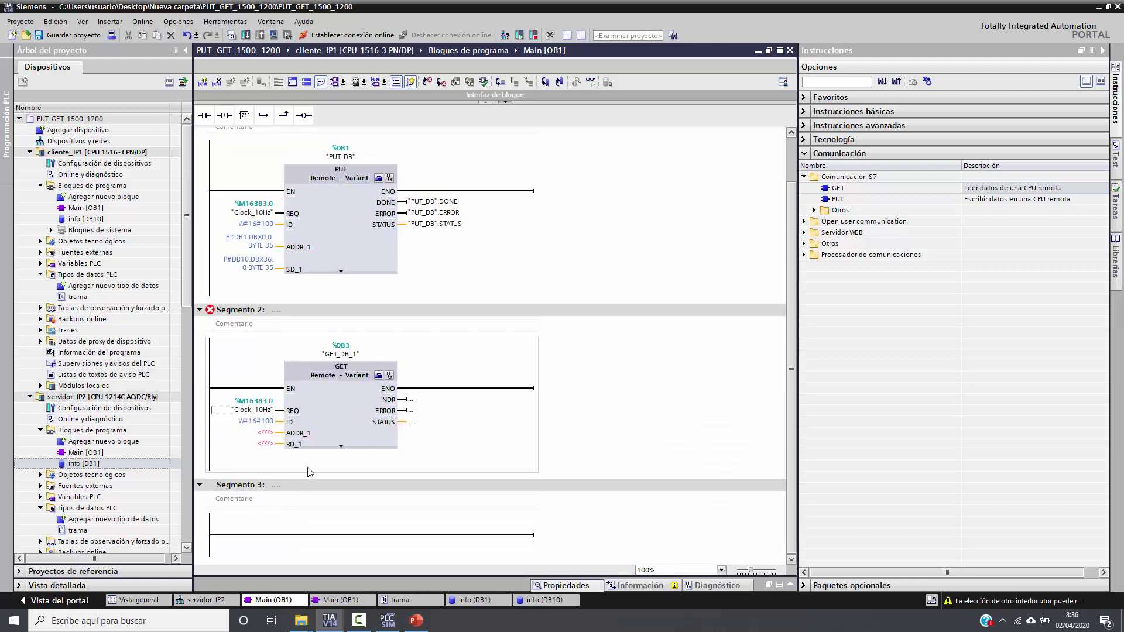
pyautogui.click(336, 412)
pyautogui.scroll(2, 336, 412)
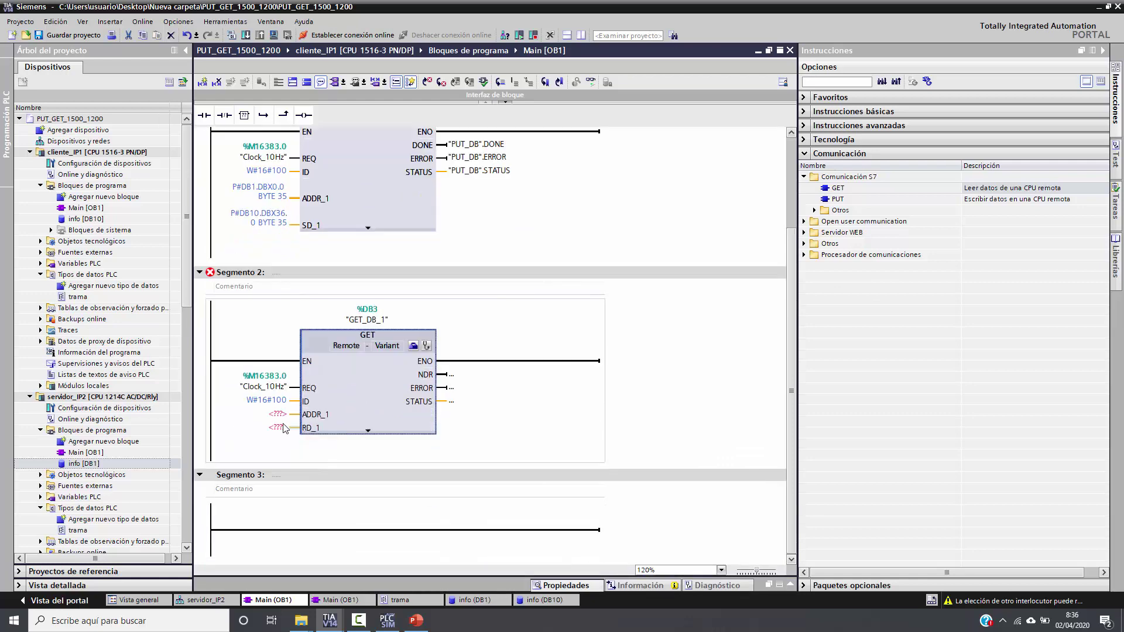
pyautogui.click(278, 414)
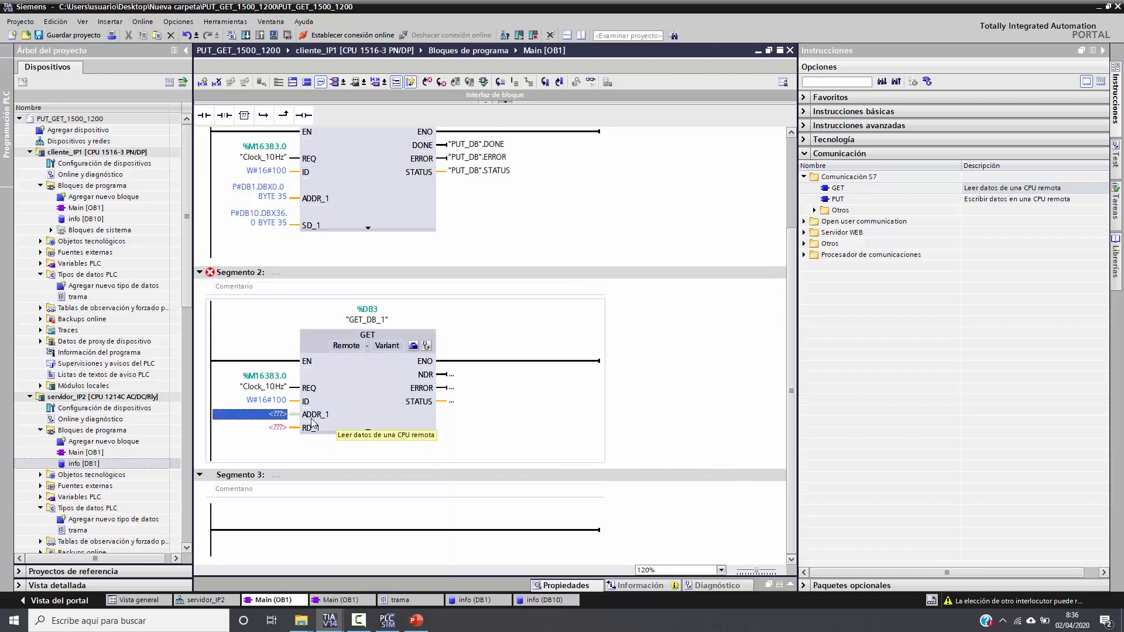
pyautogui.click(81, 465)
pyautogui.doubleClick(81, 465)
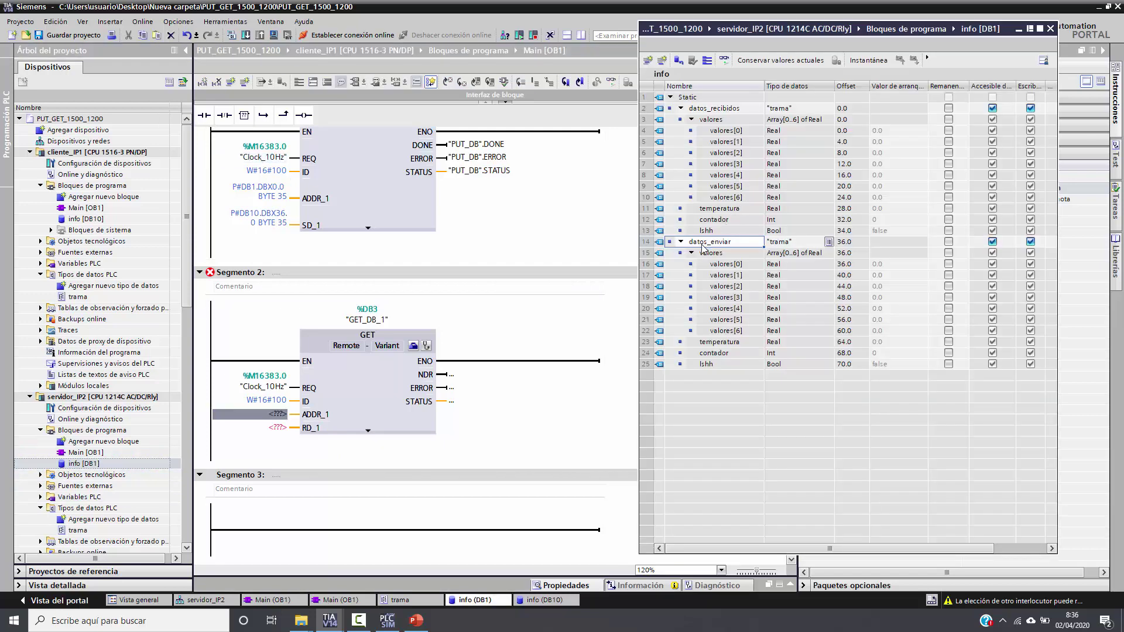
pyautogui.click(850, 242)
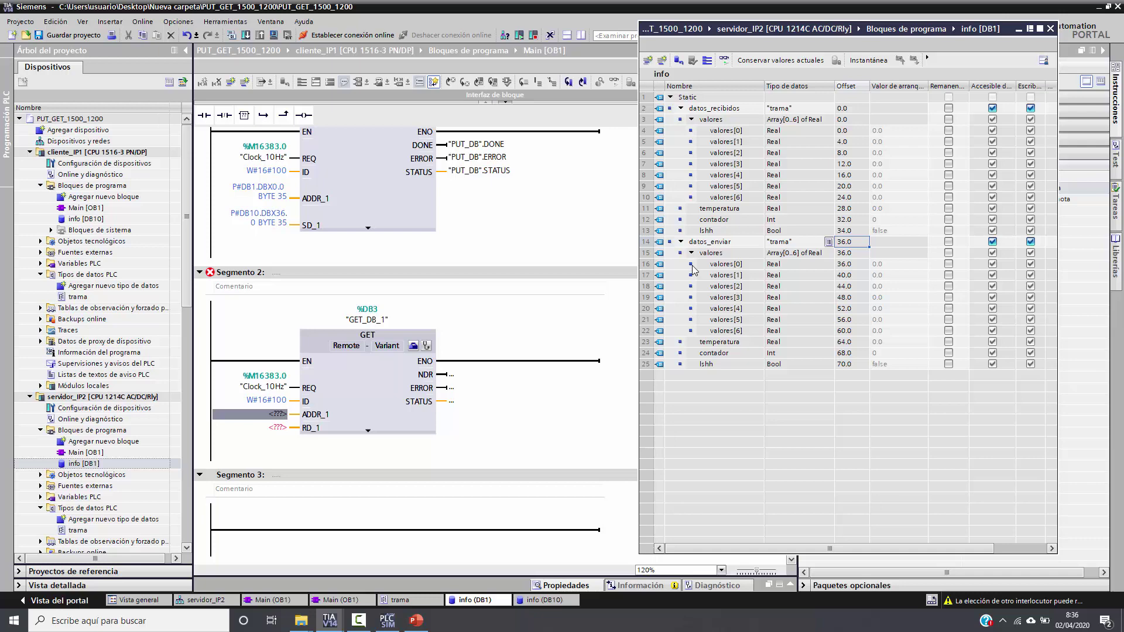
pyautogui.click(1019, 29)
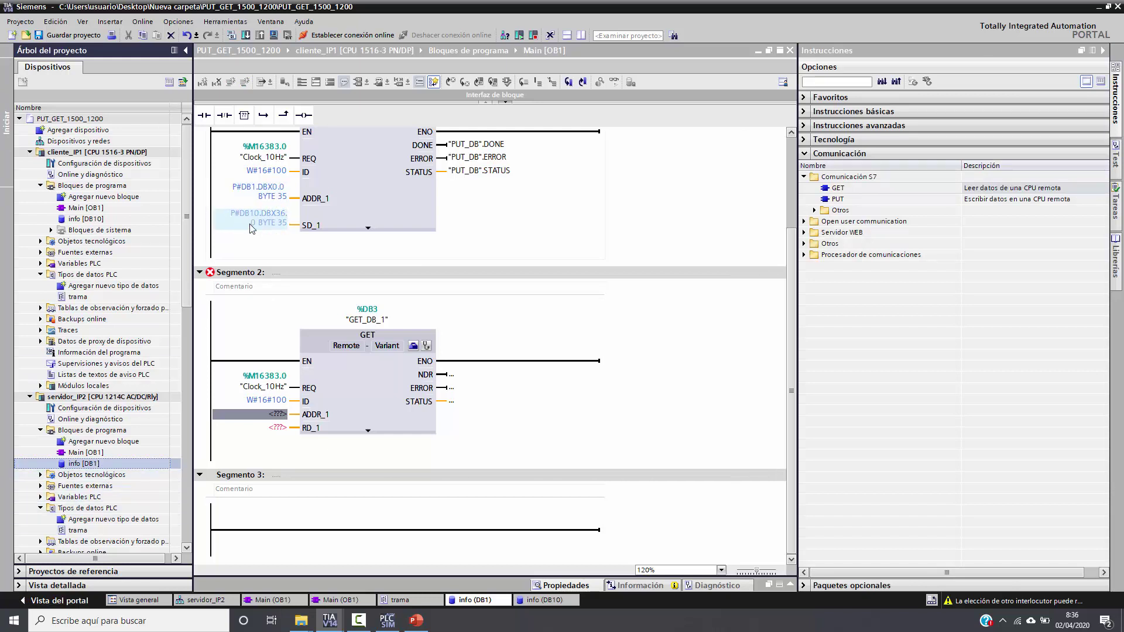
pyautogui.click(253, 195)
pyautogui.click(276, 413)
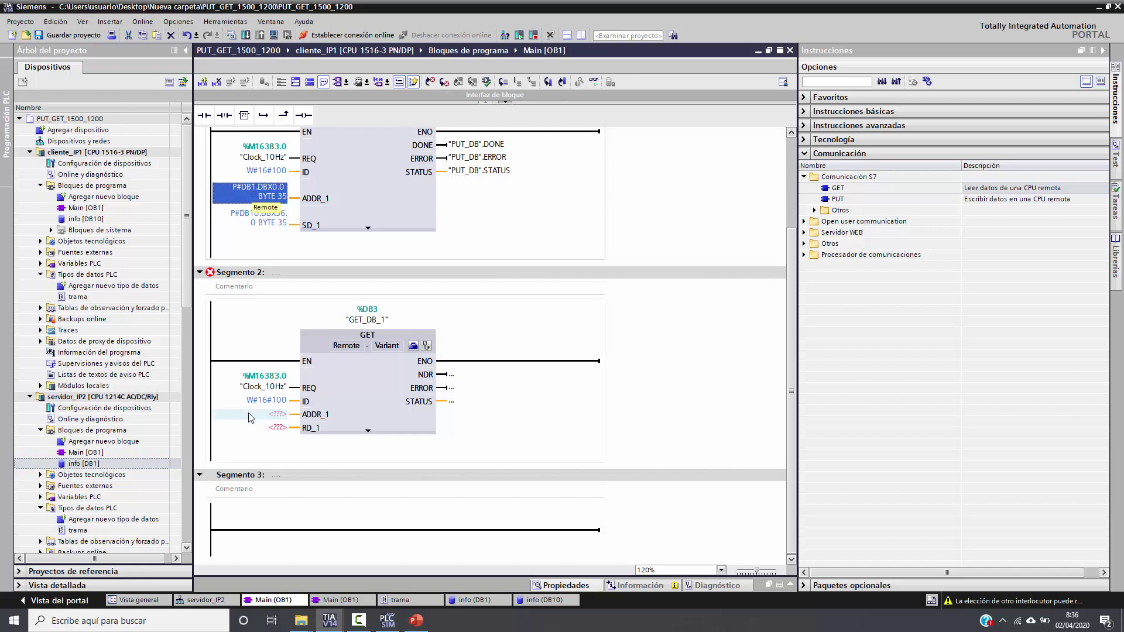
pyautogui.write('P#DB1.DBX0.0 BYTE 35')
# Step: Change the GET block's ADDR_1 pointer to P#DB1.DBX36.0 BYTE 35
pyautogui.click(272, 419)
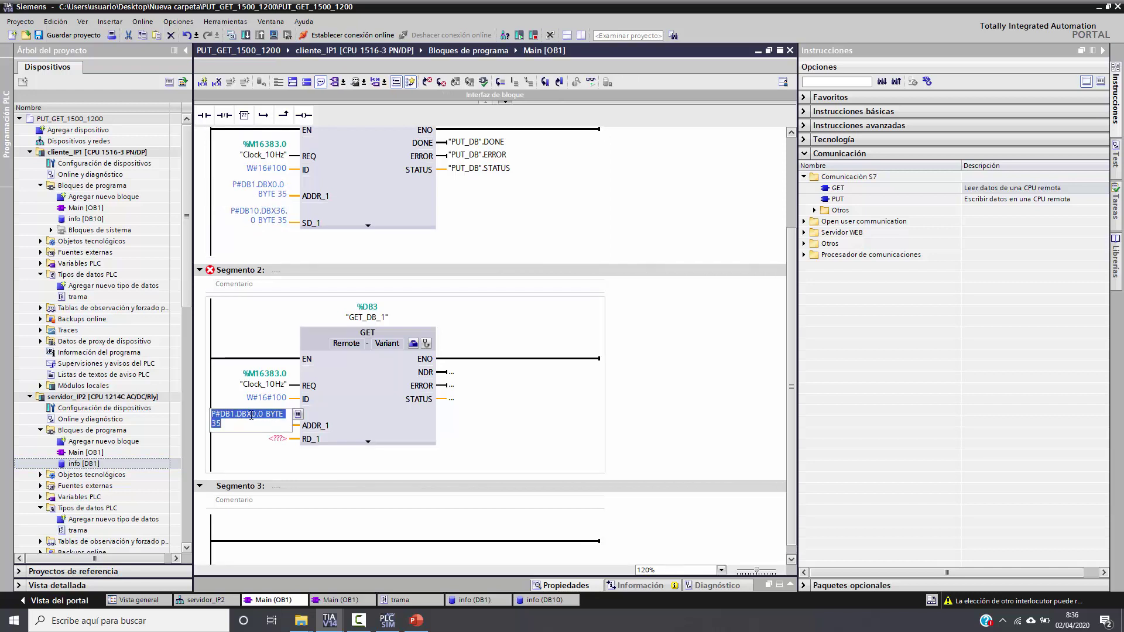
pyautogui.click(253, 414)
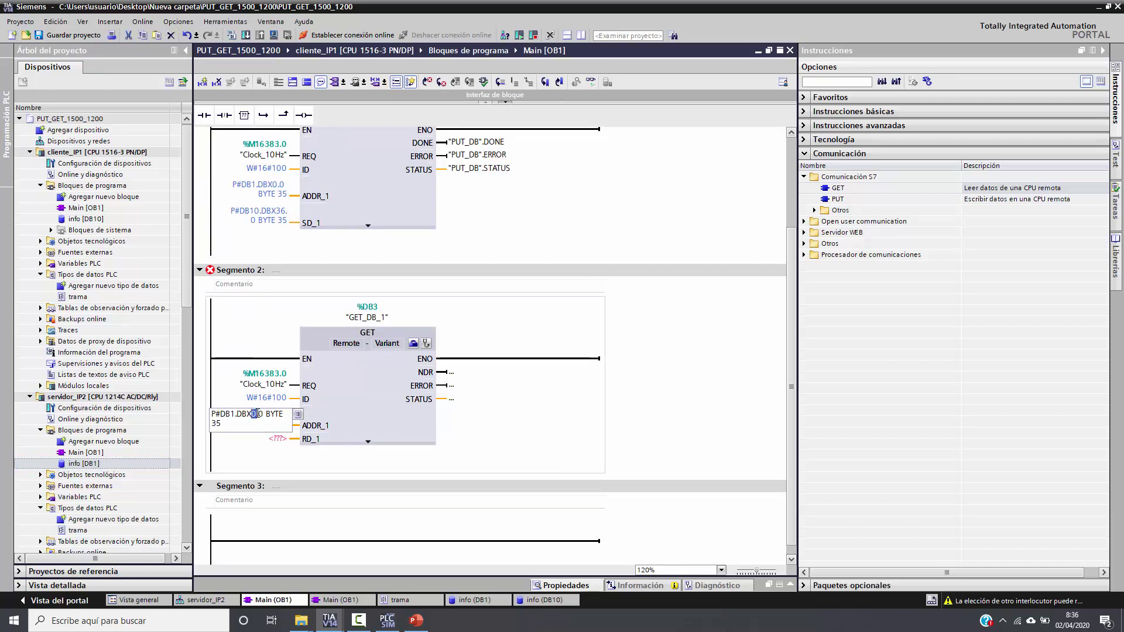
pyautogui.write('36')
pyautogui.press('Return')
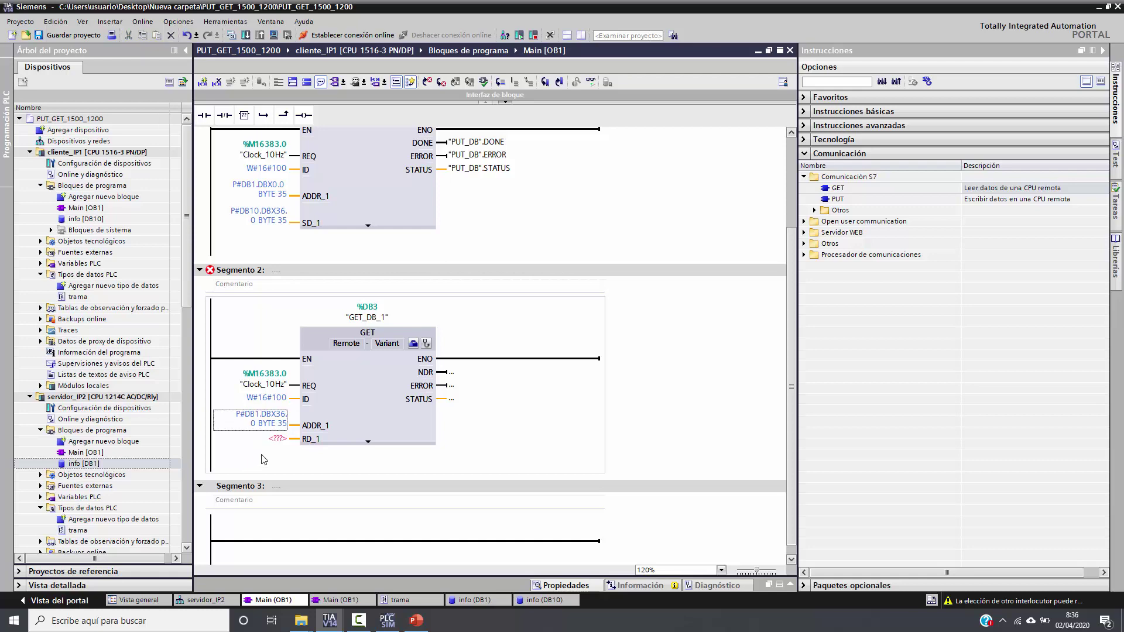
# Step: Check the datos_recibidos offset in the client's info [DB10] and copy the PUT block's SD_1 pointer P#DB10.DBX36.0 BYTE 35 to the GET block's RD_1
pyautogui.click(273, 440)
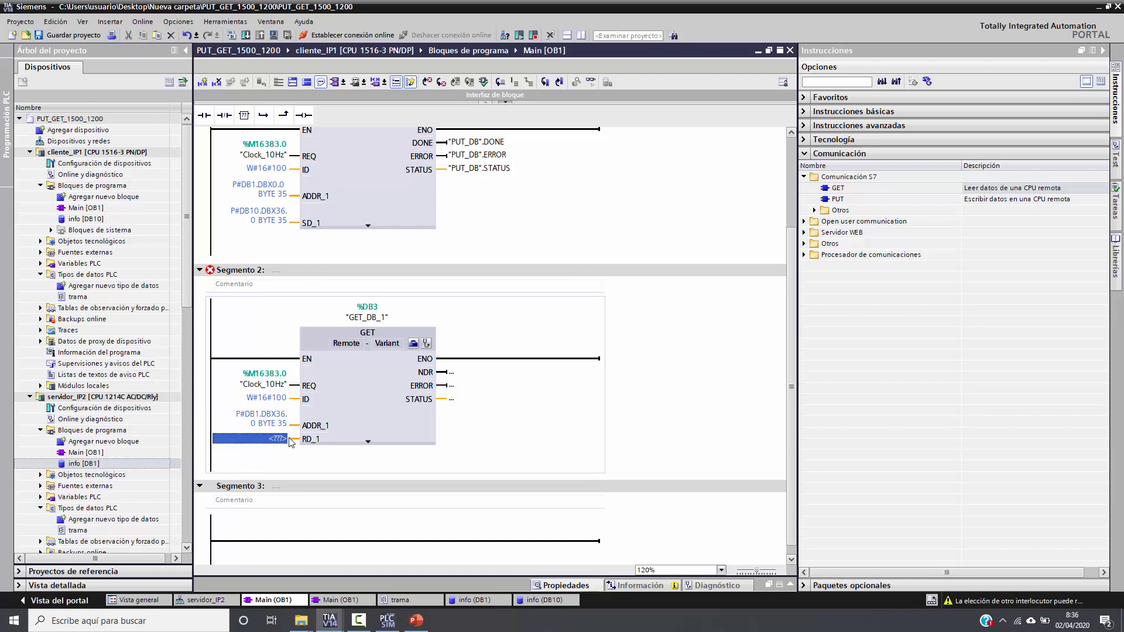
pyautogui.doubleClick(85, 220)
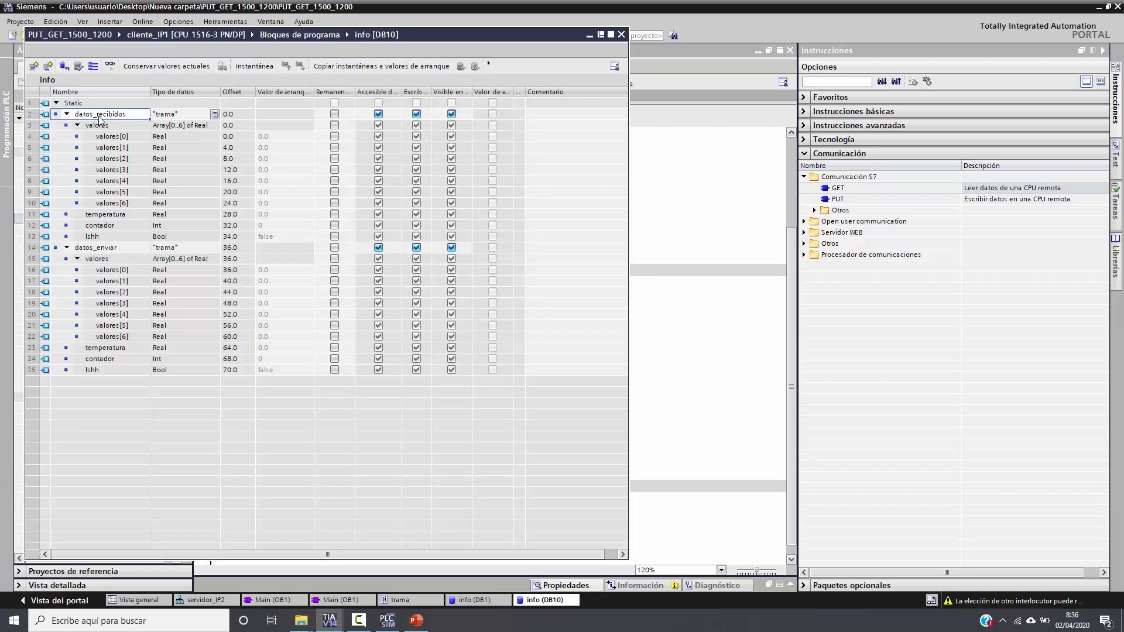
pyautogui.click(589, 33)
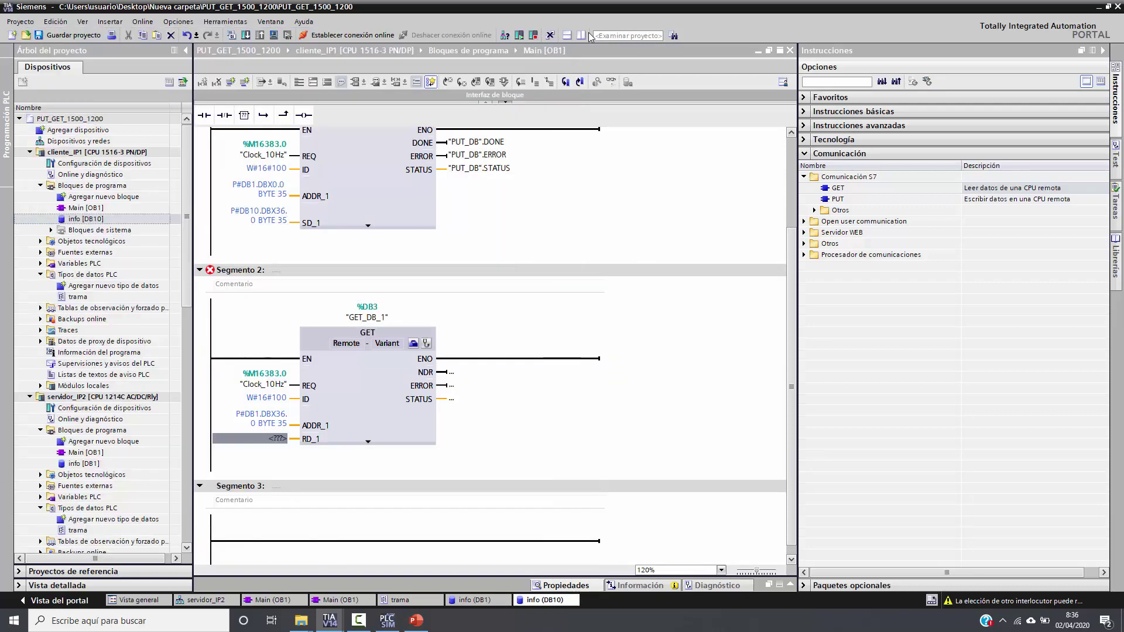
pyautogui.click(255, 196)
pyautogui.click(250, 209)
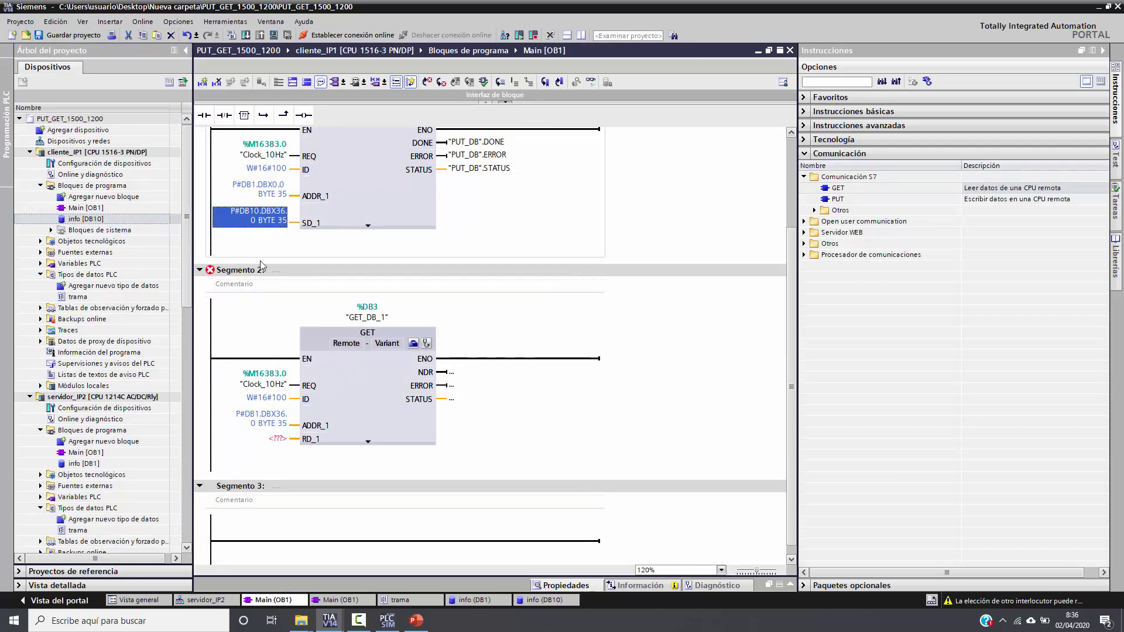
pyautogui.click(265, 440)
pyautogui.write('P#DB10.DBX36.0 BYTE 35')
# Step: Change the GET block's RD_1 pointer to P#DB10.DBX0.0 BYTE 35
pyautogui.click(265, 442)
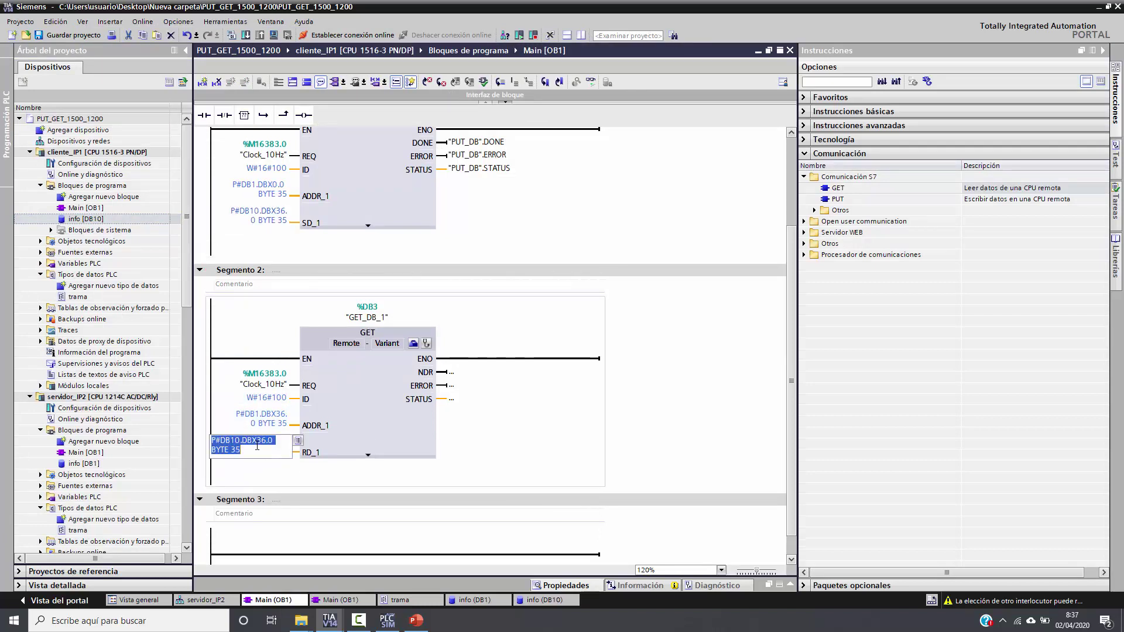
pyautogui.doubleClick(267, 440)
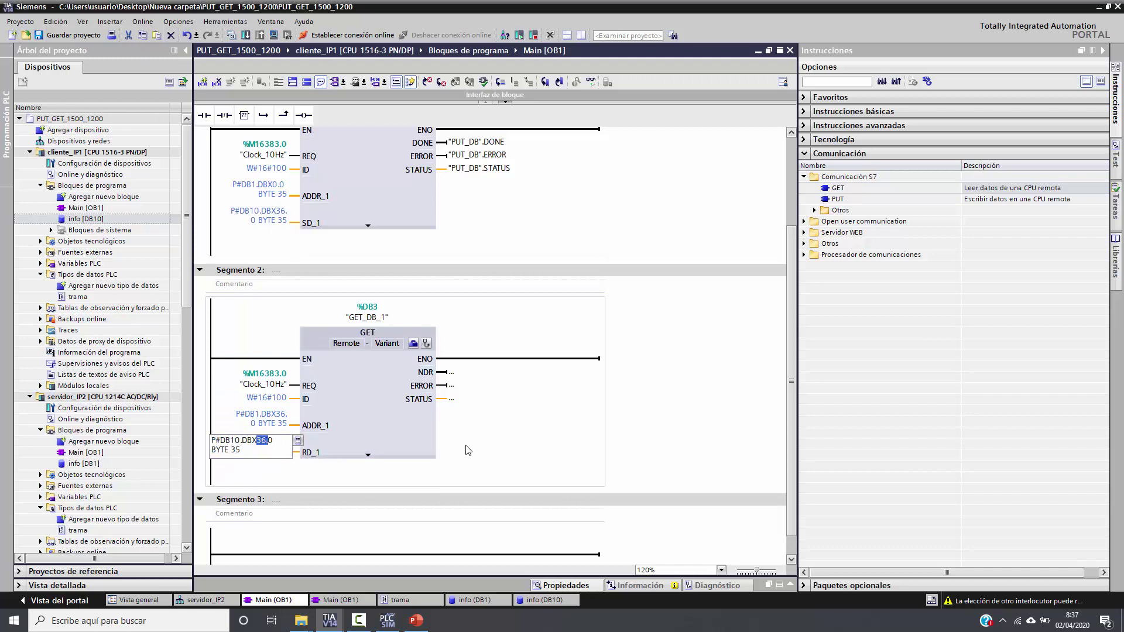
pyautogui.write('0')
pyautogui.press('Tab')
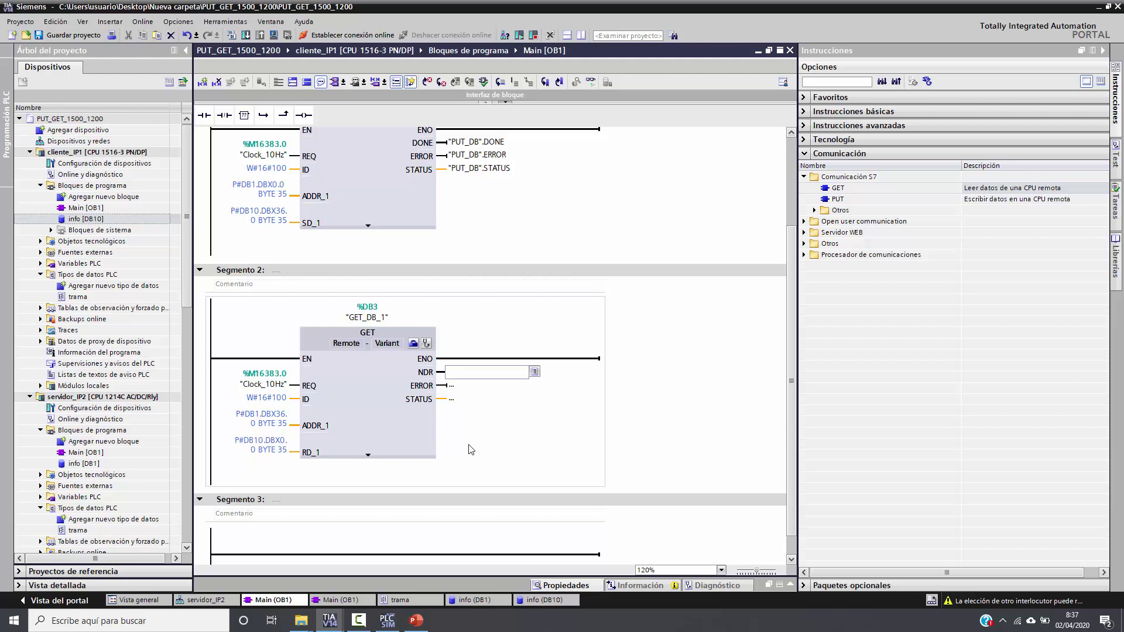
# Step: Assign "GET_DB_1".NDR and "GET_DB_1".ERROR to the GET block's NDR and ERROR outputs
pyautogui.write('g')
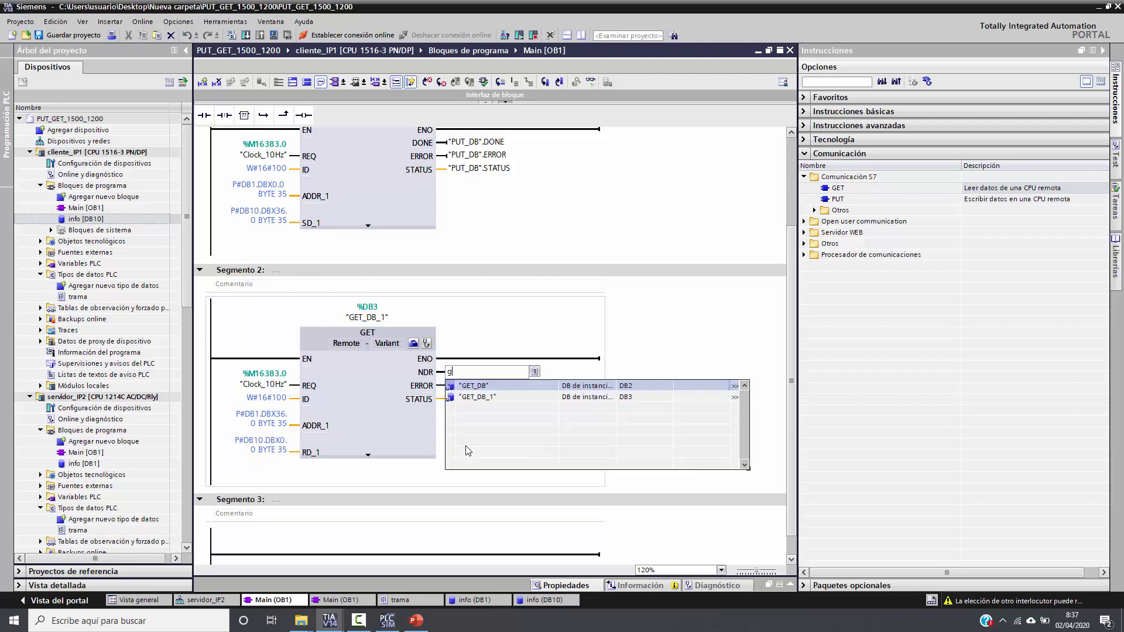
pyautogui.click(479, 397)
pyautogui.click(471, 398)
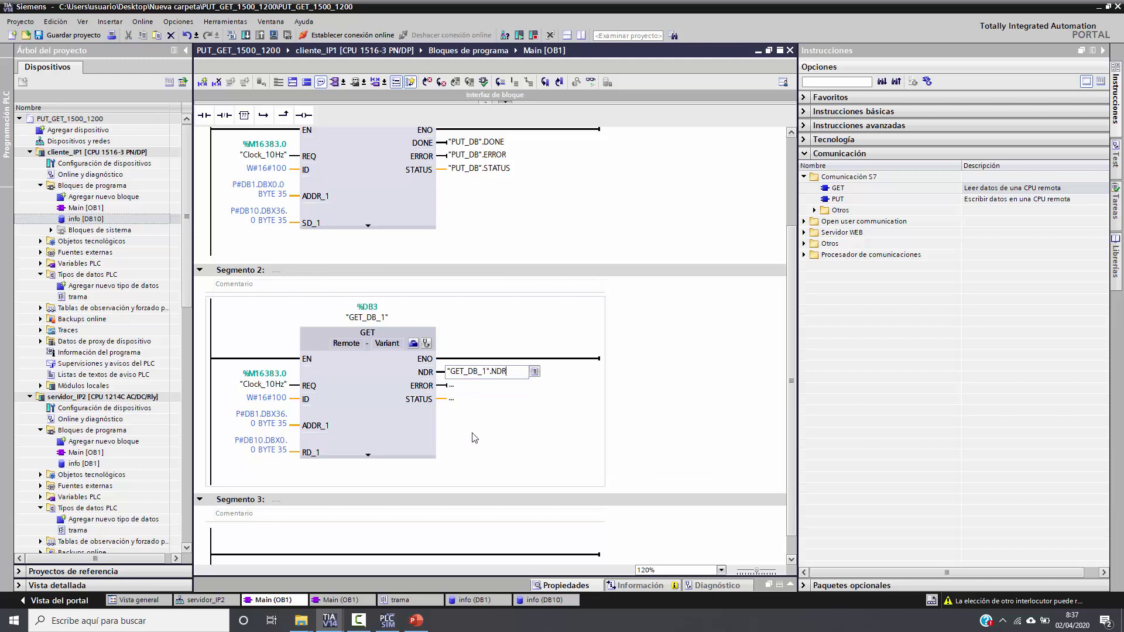
pyautogui.press('Return')
pyautogui.click(464, 388)
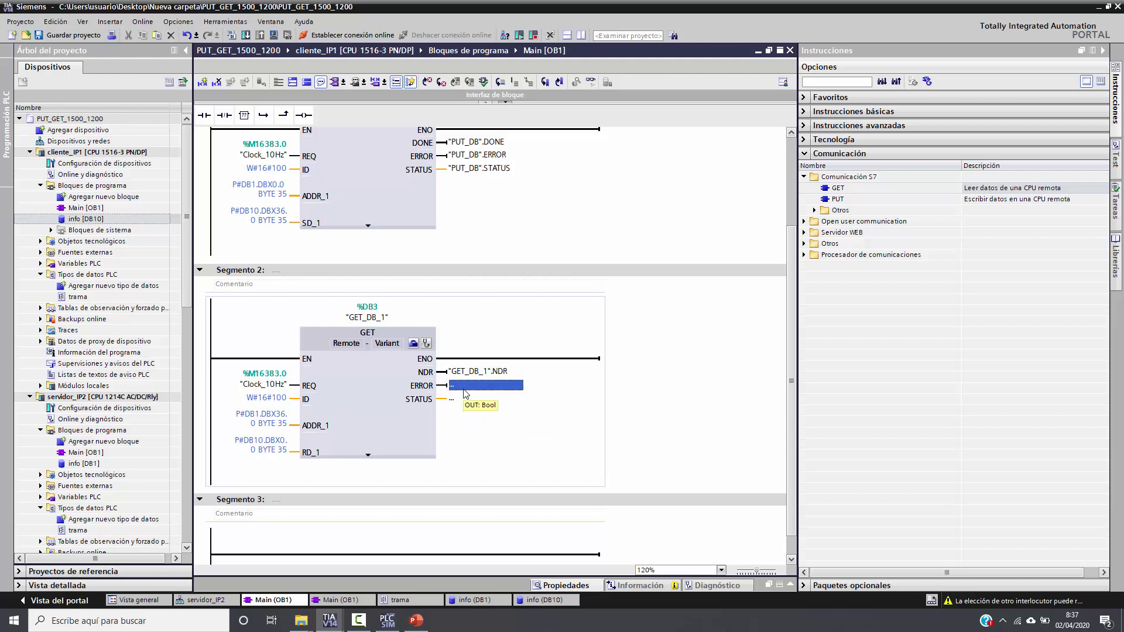
pyautogui.write('g')
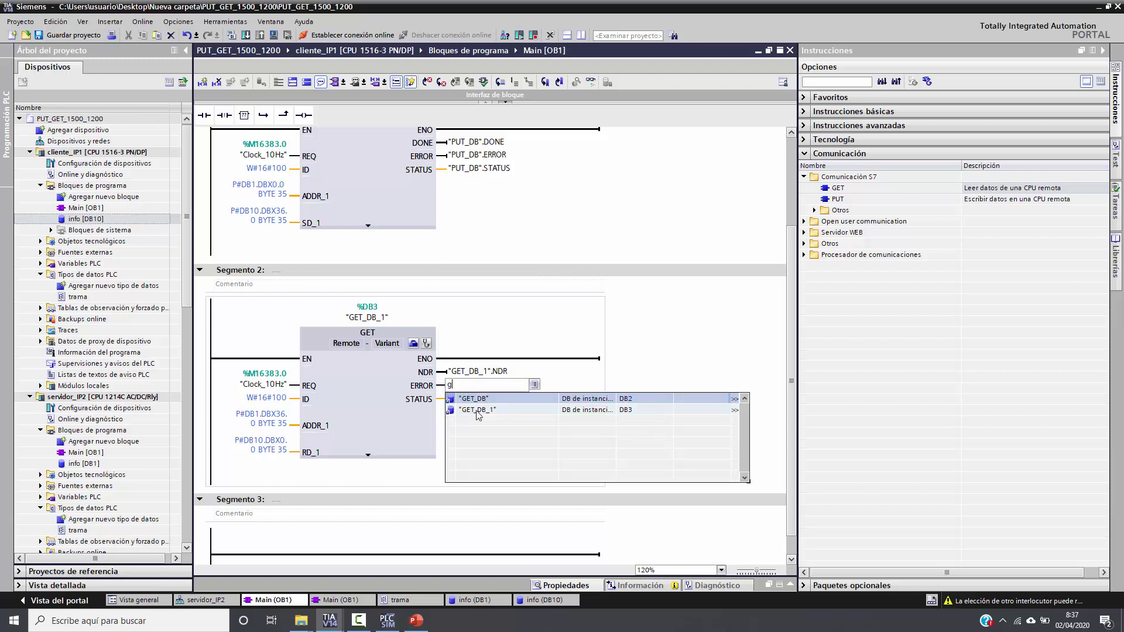
pyautogui.click(477, 409)
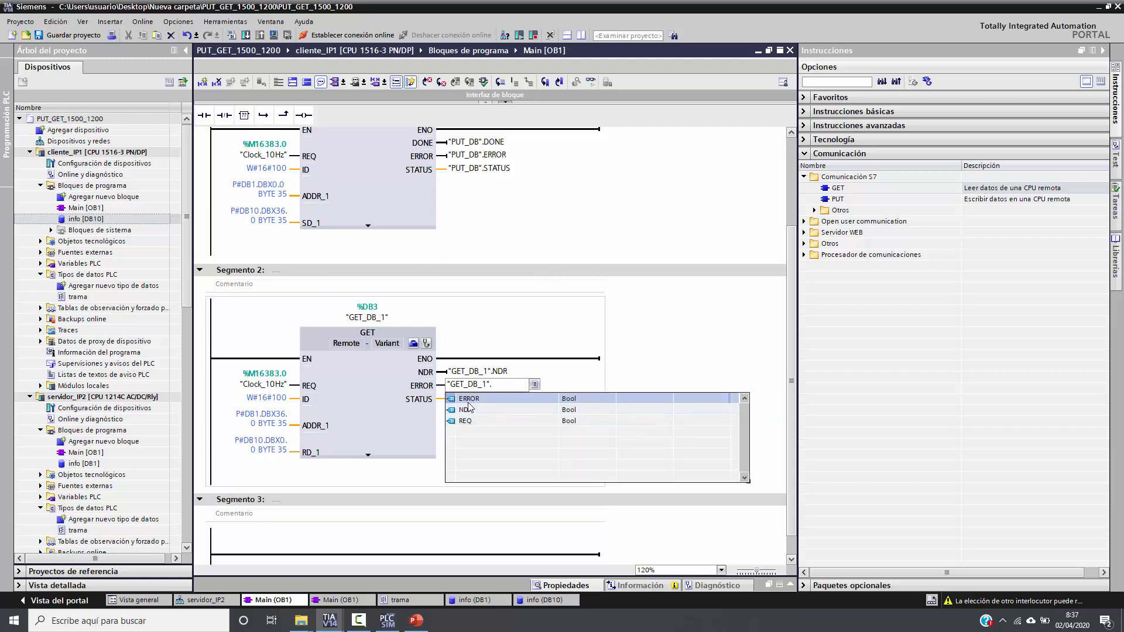
pyautogui.click(468, 401)
pyautogui.press('Return')
# Step: Assign "GET_DB_1".STATUS to the GET block's STATUS output
pyautogui.doubleClick(461, 415)
pyautogui.write('g')
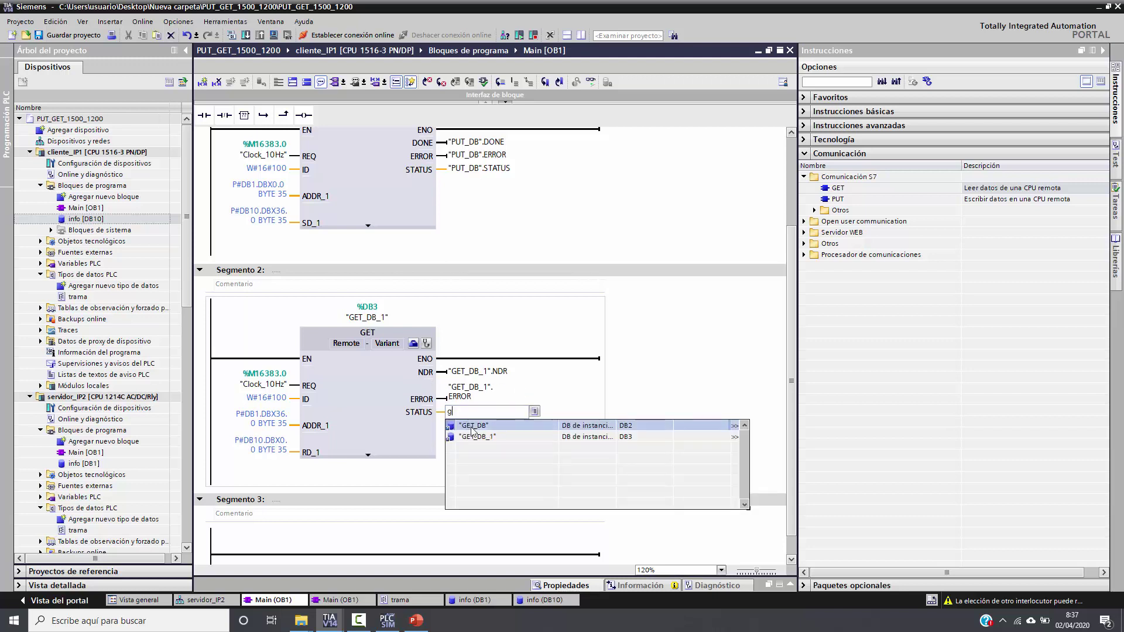
pyautogui.click(472, 440)
pyautogui.click(471, 439)
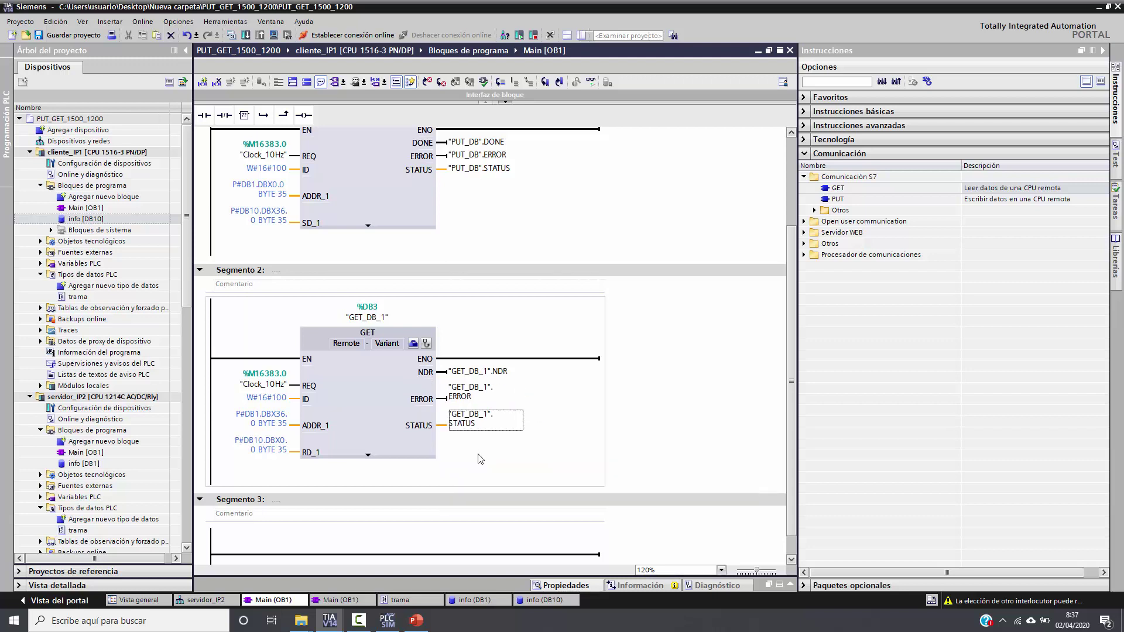
# Step: Compile cliente_IP1 and load it to the CPU, finishing the load and collapsing the message area
pyautogui.click(80, 154)
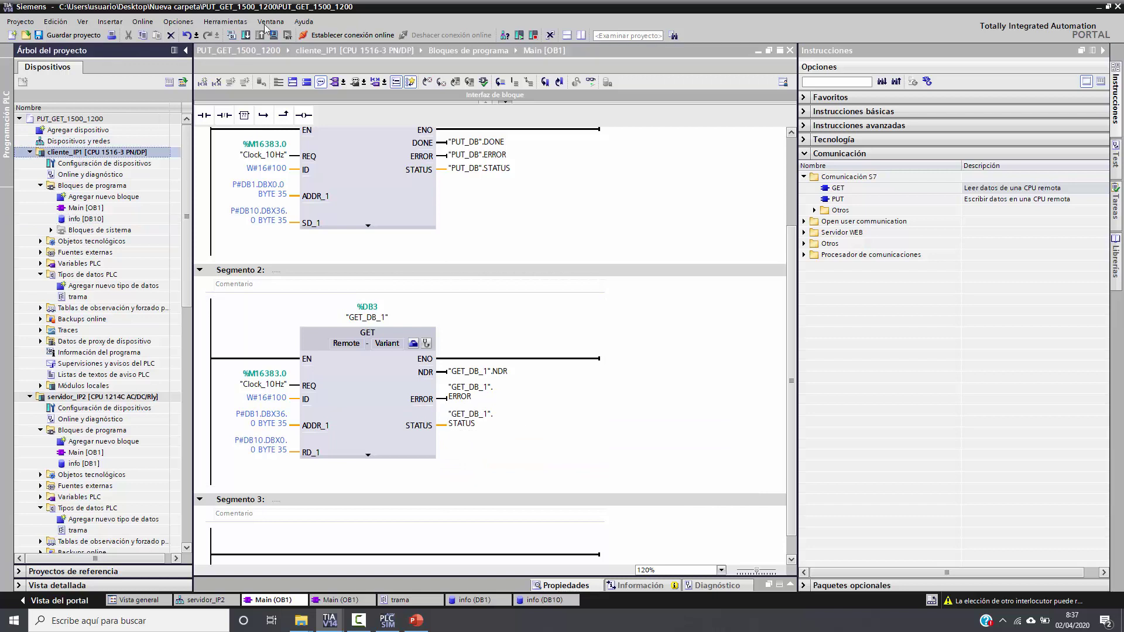
pyautogui.click(231, 35)
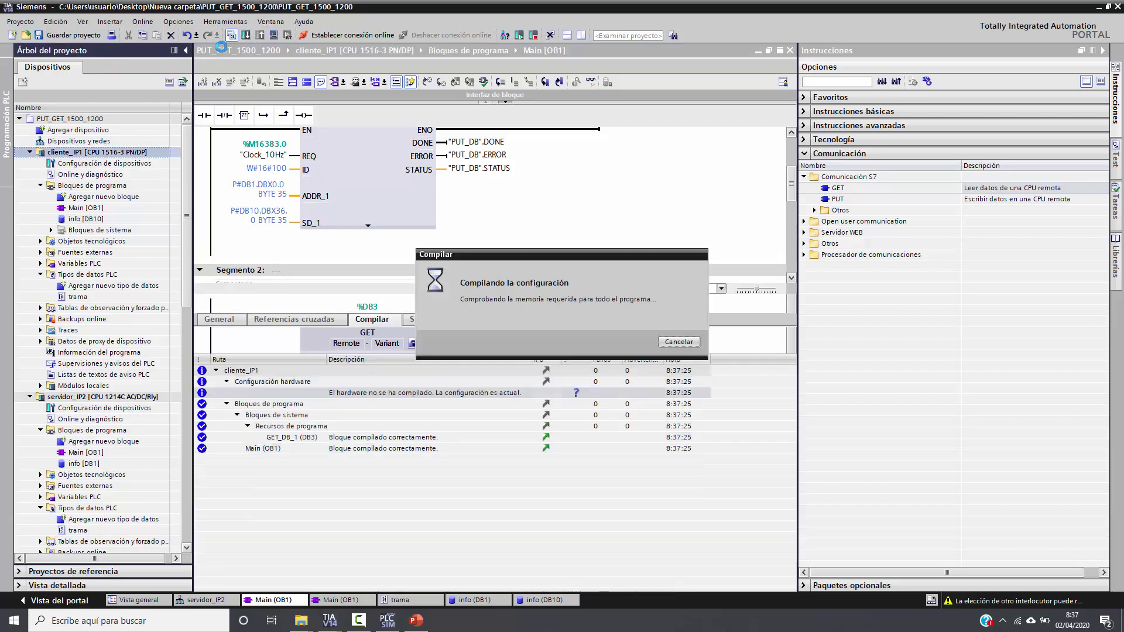
pyautogui.click(244, 35)
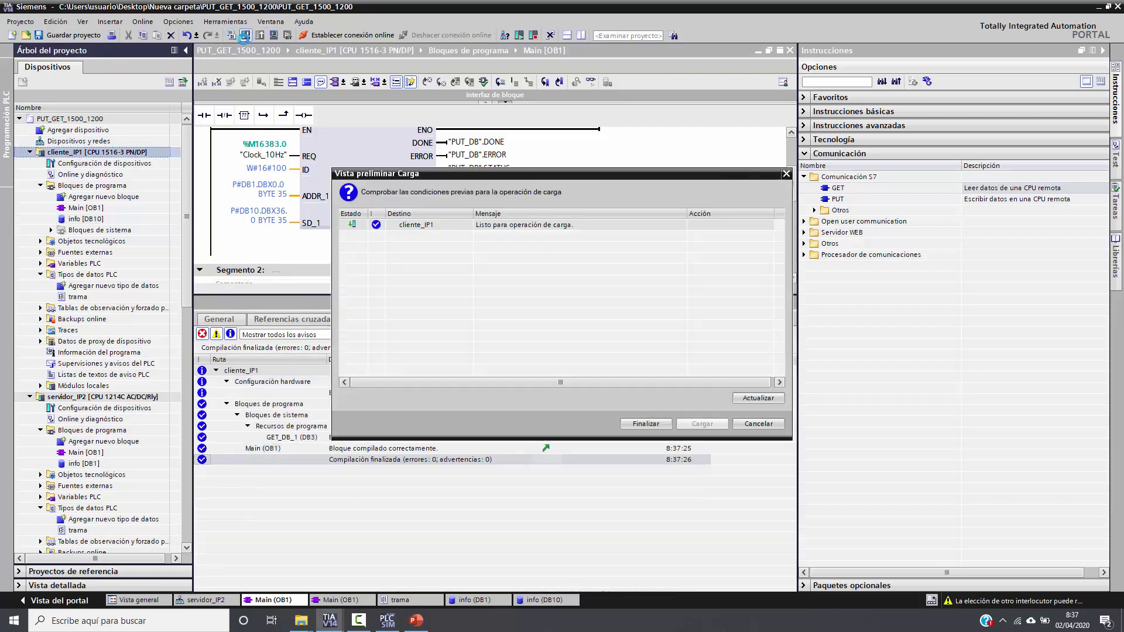
pyautogui.click(647, 426)
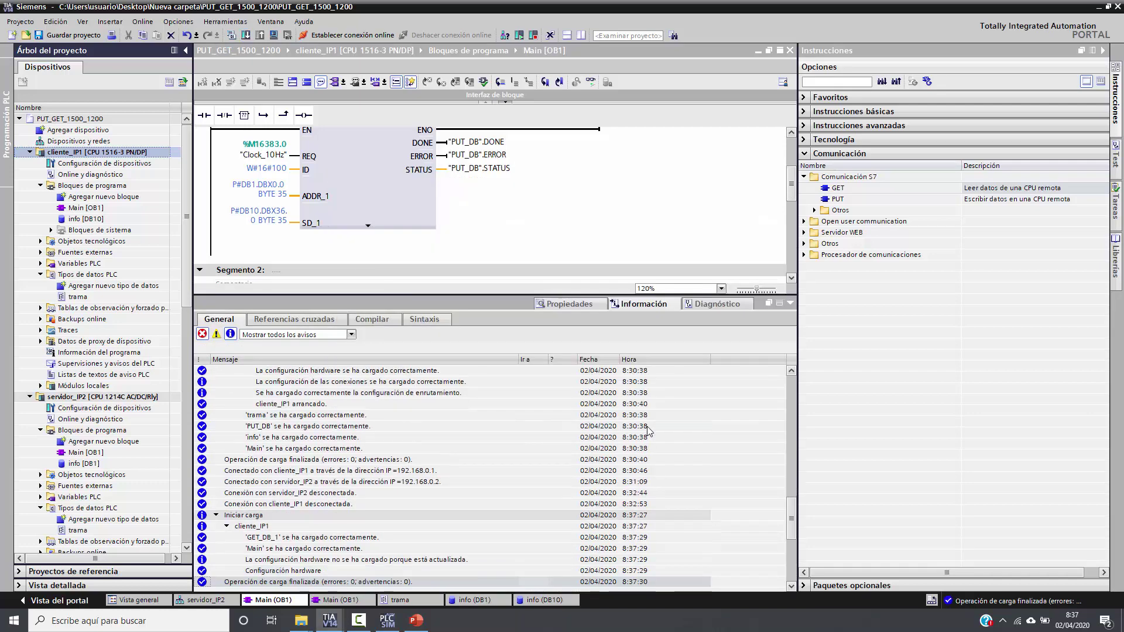
pyautogui.click(793, 304)
# Step: Open the client's info [DB10] beside the server's info [DB1] and turn on online monitoring in both
pyautogui.doubleClick(98, 219)
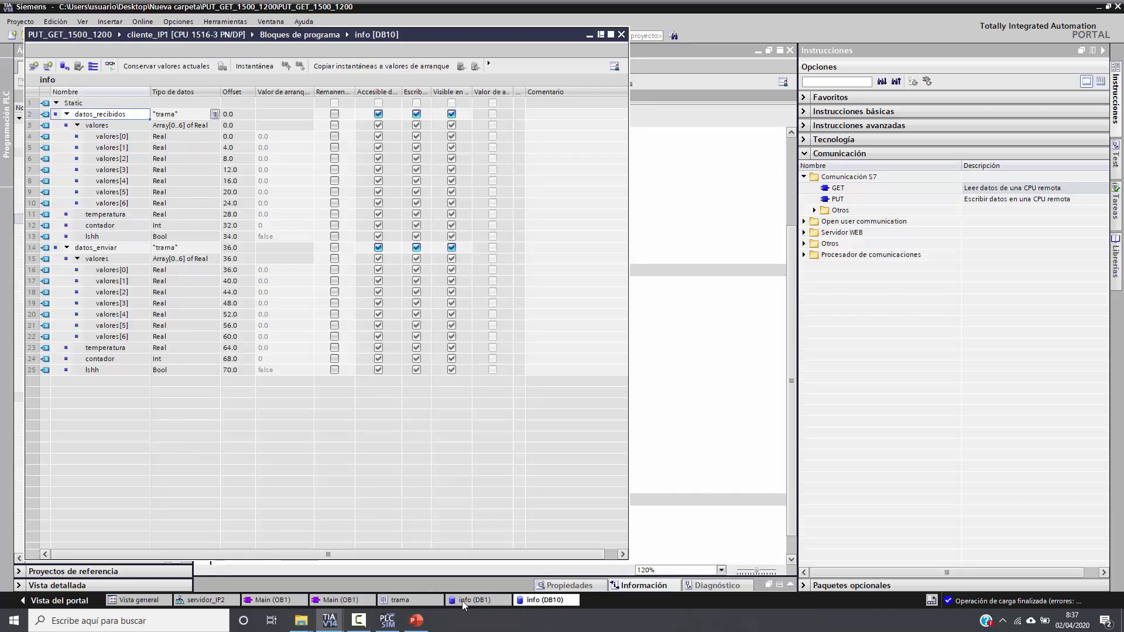
pyautogui.click(461, 601)
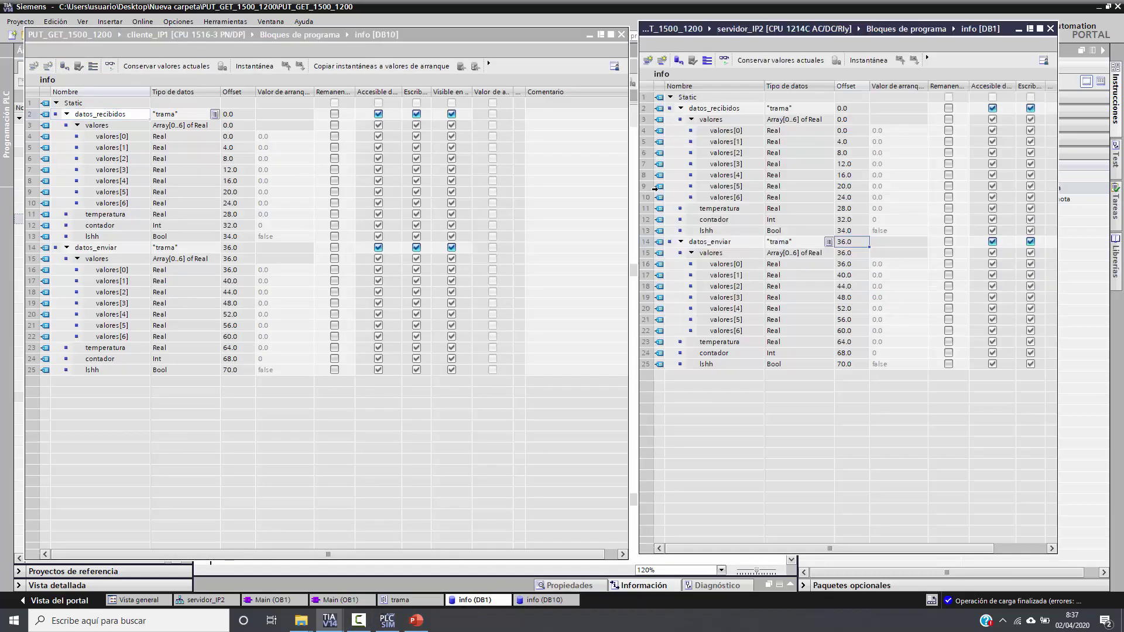
pyautogui.click(724, 63)
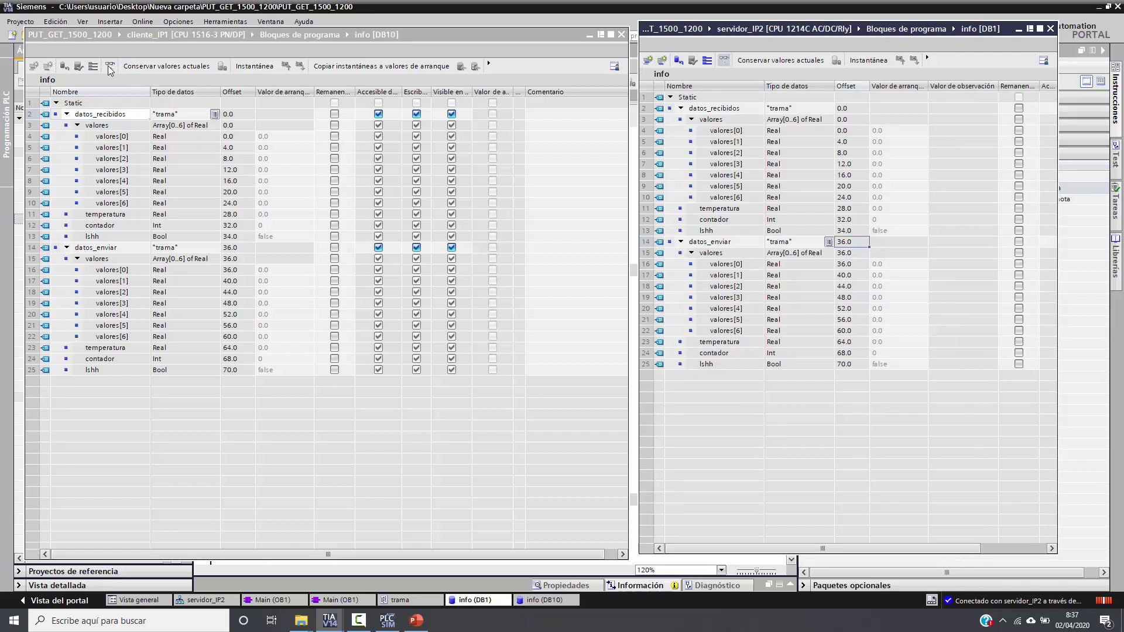
pyautogui.click(110, 69)
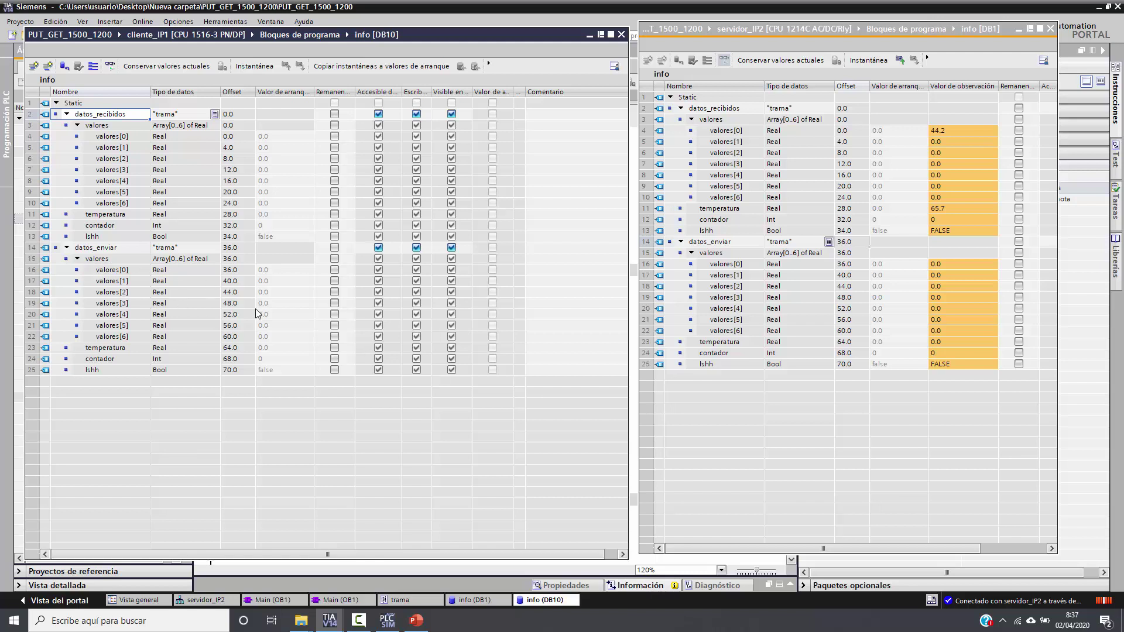
pyautogui.click(109, 65)
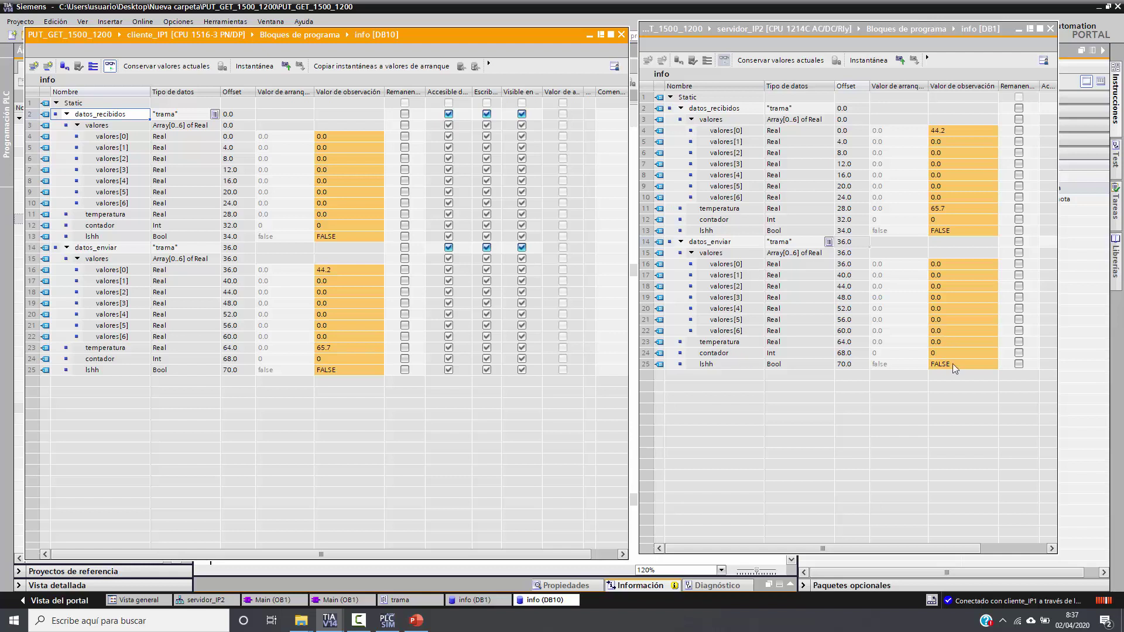
# Step: Modify the online value of datos_enviar.contador in the server's info [DB1] to 99
pyautogui.click(946, 351)
pyautogui.hotkey('ctrl', 'shift', '2')
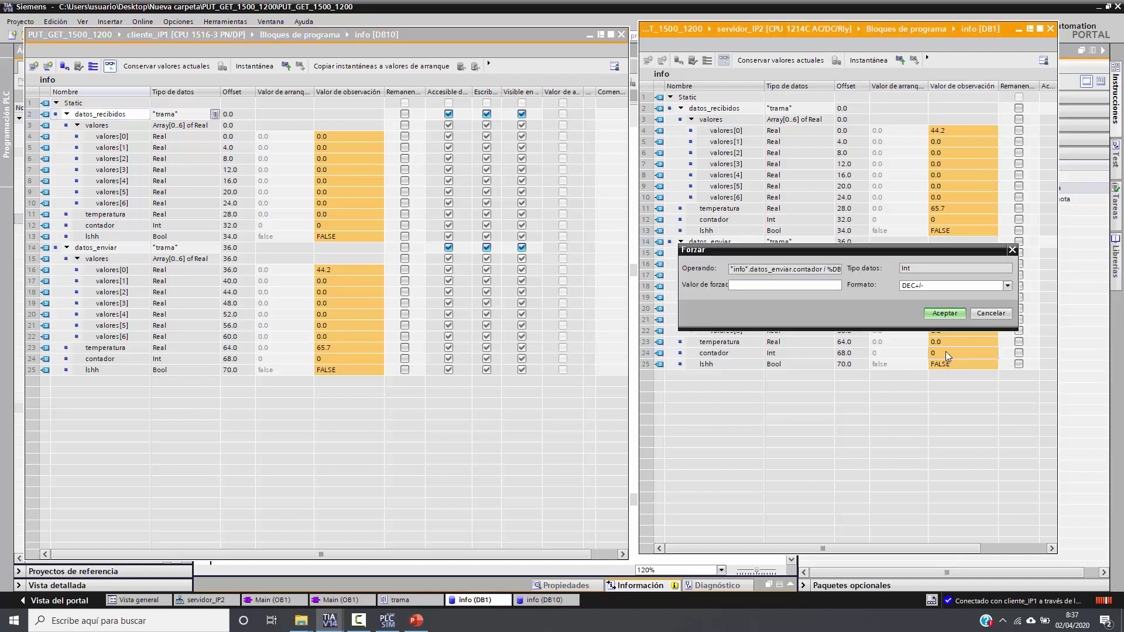
pyautogui.write('99')
pyautogui.press('Return')
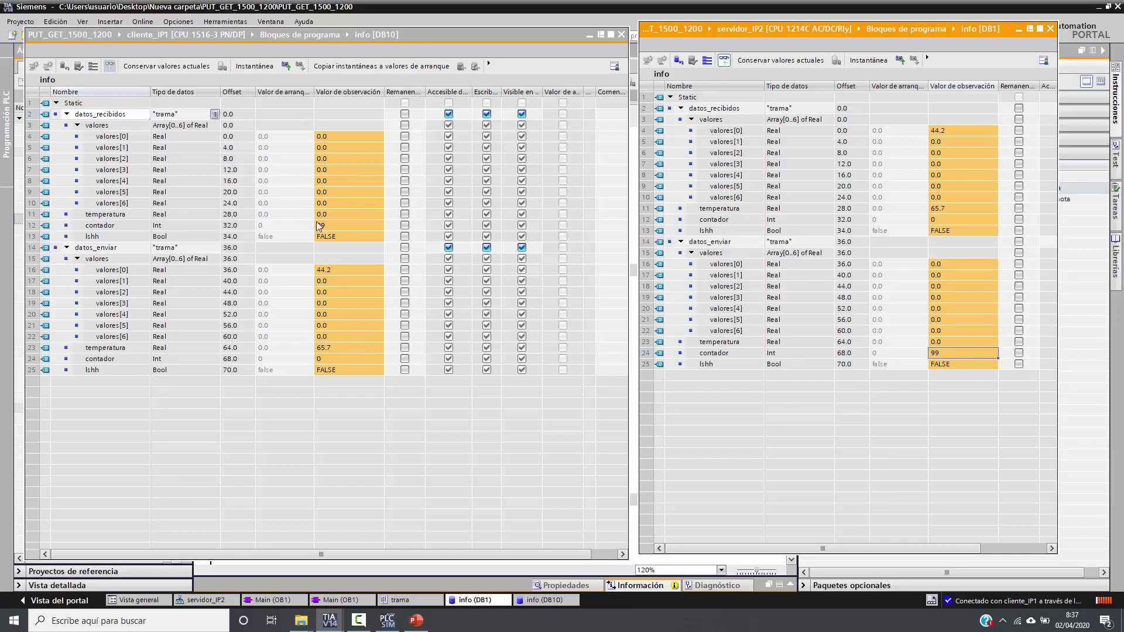
# Step: Modify datos_enviar in the server's info [DB1], setting lshh to TRUE and valores[0] to 32.1
pyautogui.doubleClick(940, 364)
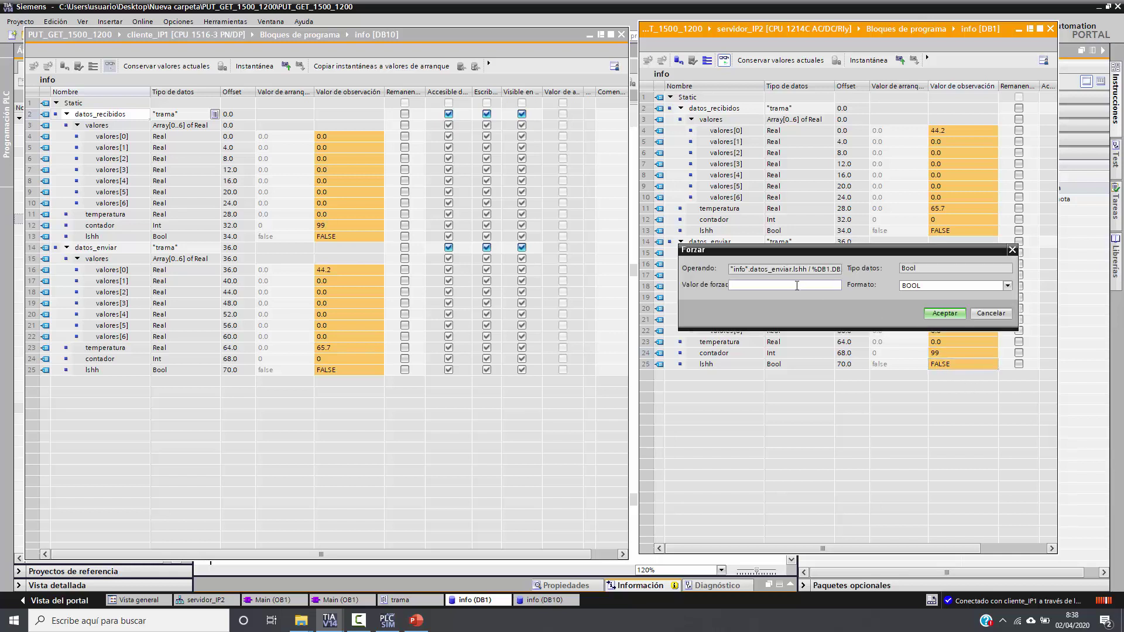
pyautogui.write('true')
pyautogui.press('Return')
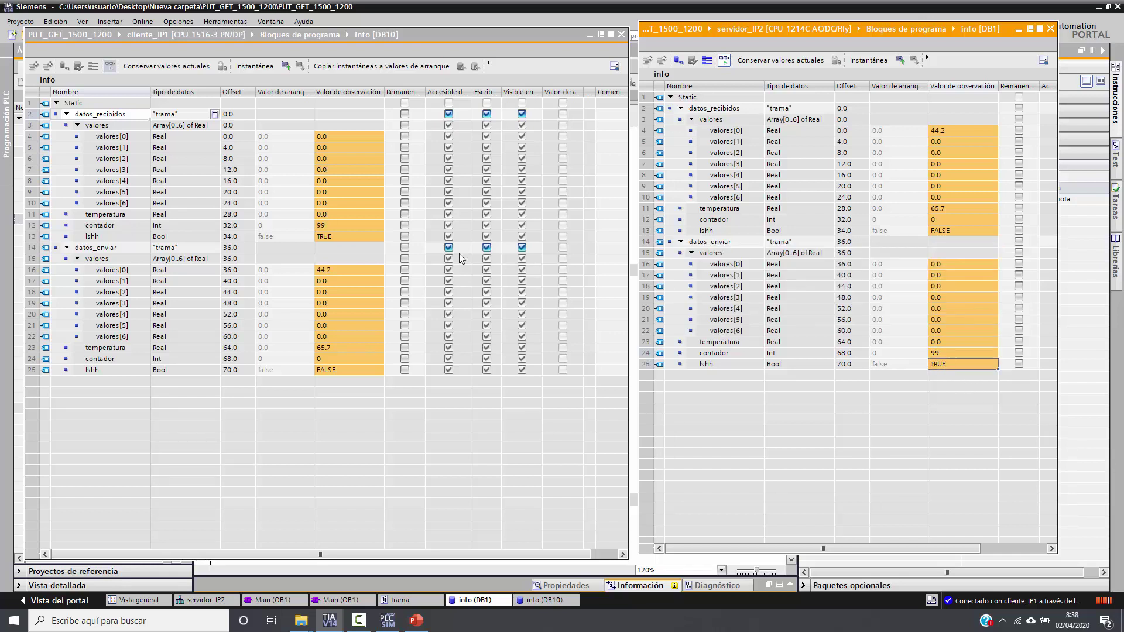
pyautogui.click(323, 238)
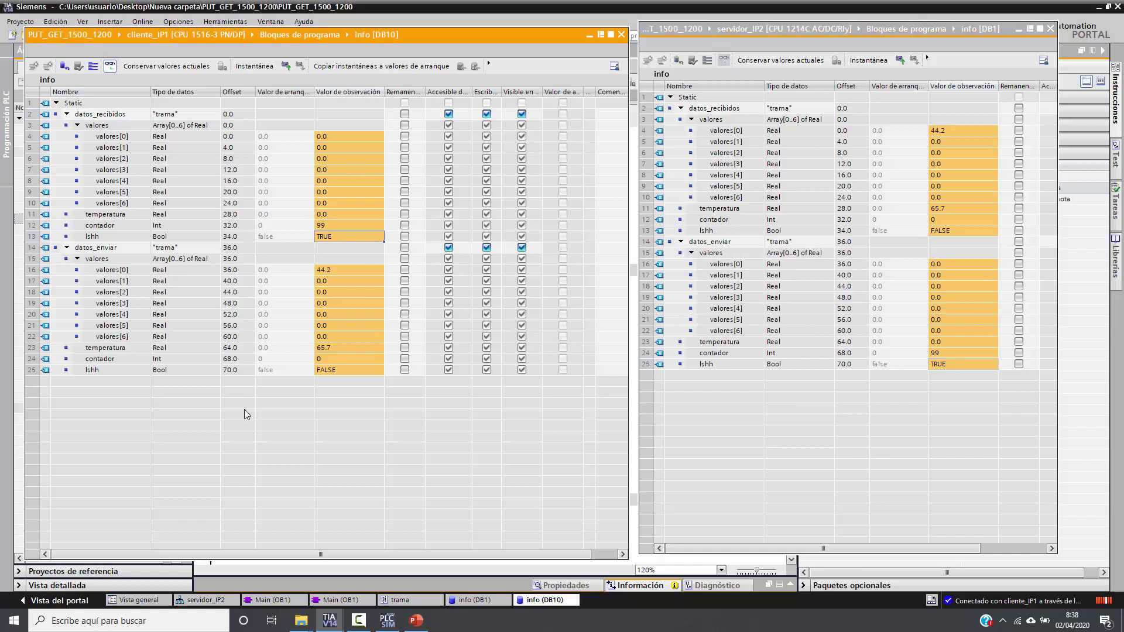
pyautogui.doubleClick(952, 266)
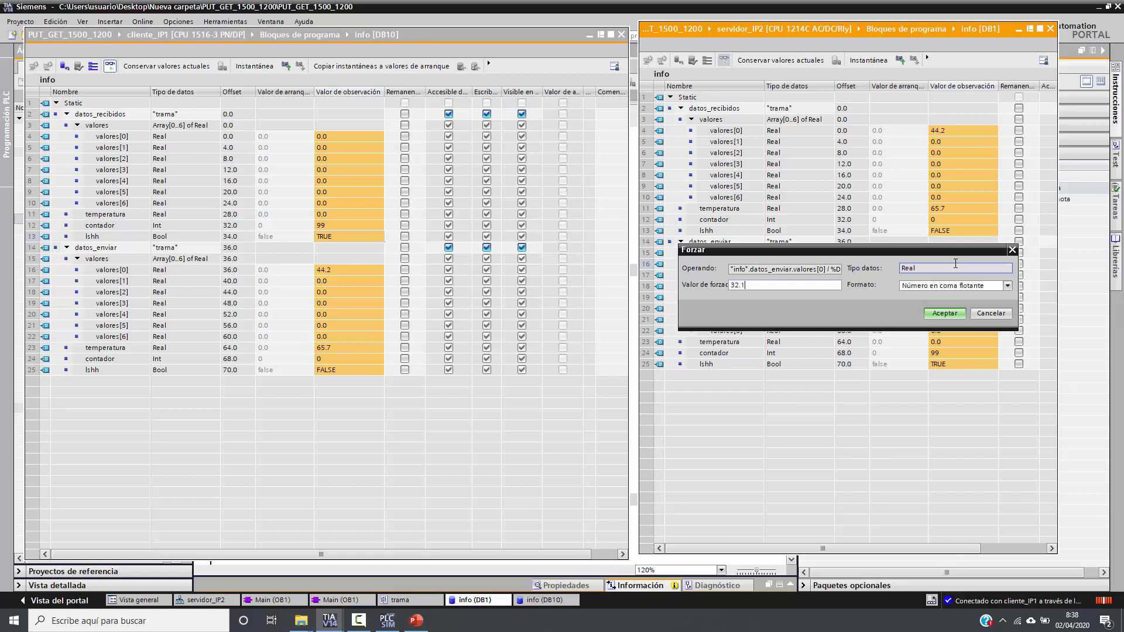
pyautogui.press('Return')
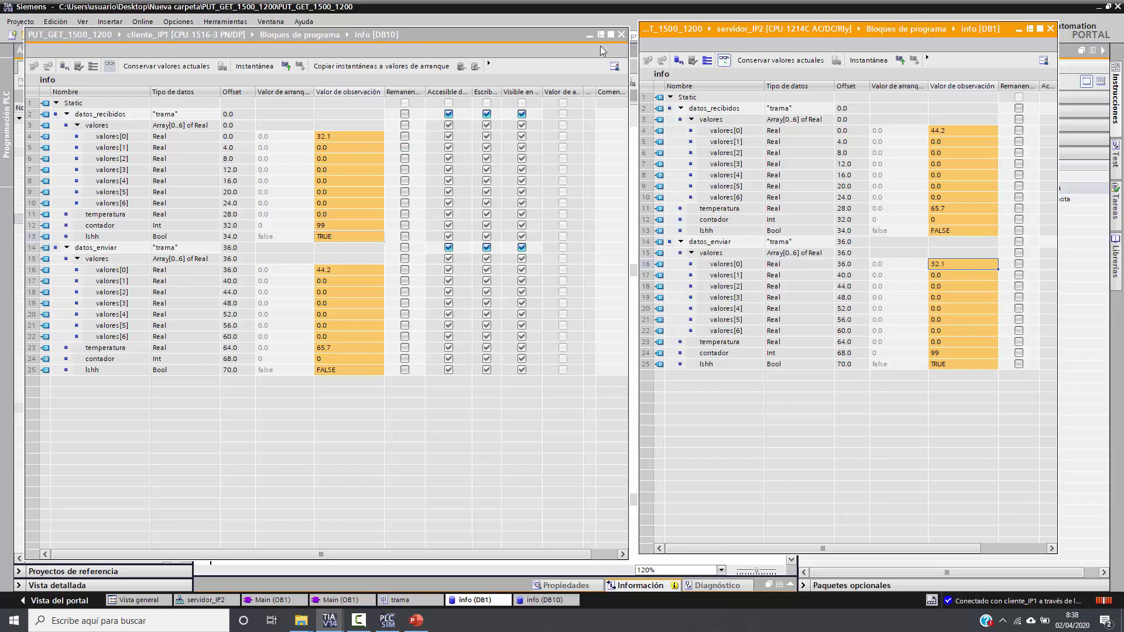
# Step: Minimize both info data block windows and return to the client's Main [OB1] in TIA Portal
pyautogui.click(588, 35)
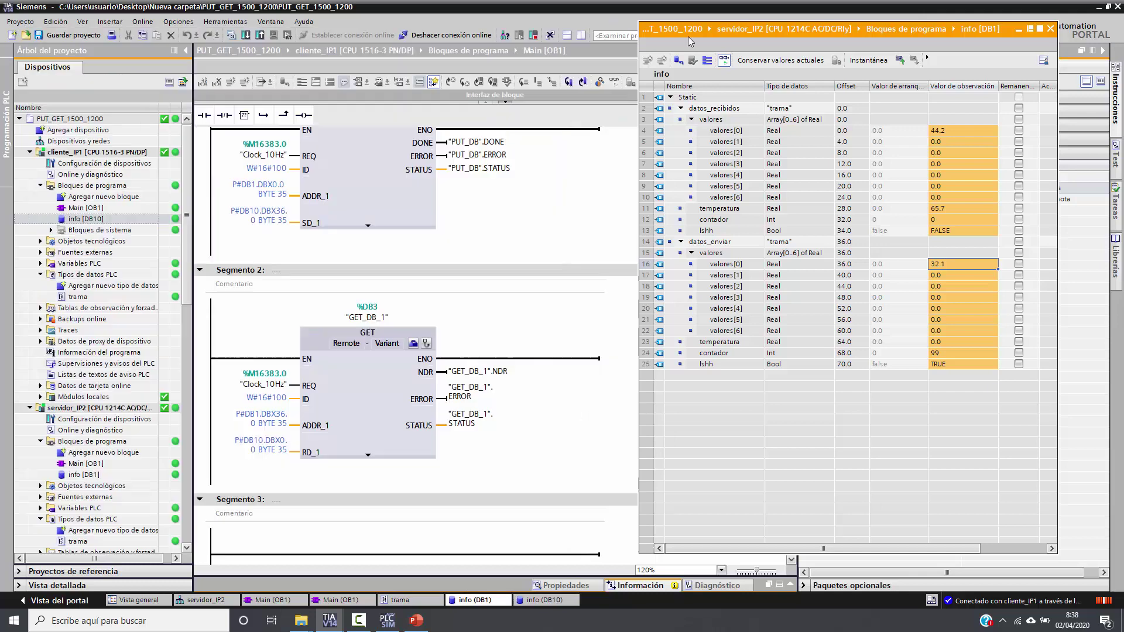
pyautogui.click(1018, 29)
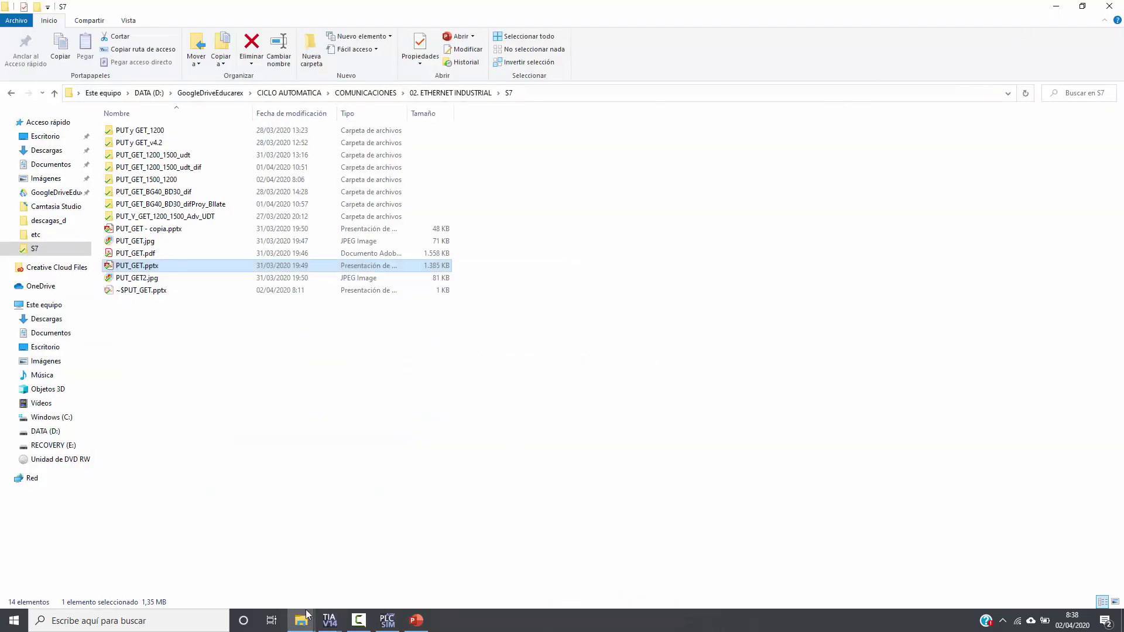
pyautogui.click(327, 625)
pyautogui.click(277, 576)
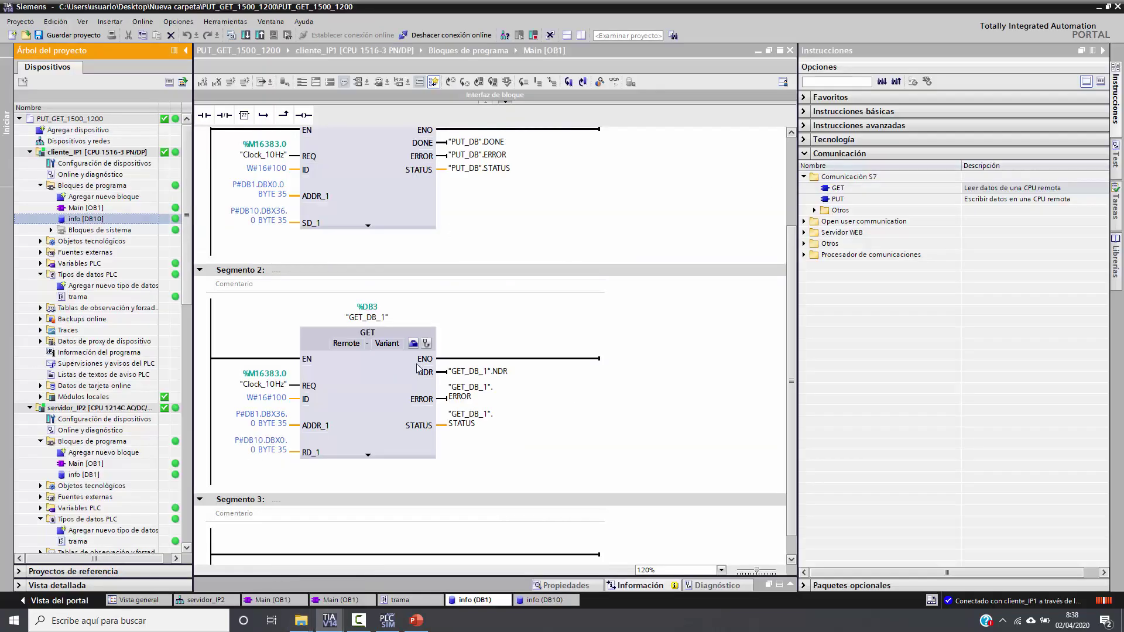
pyautogui.click(561, 219)
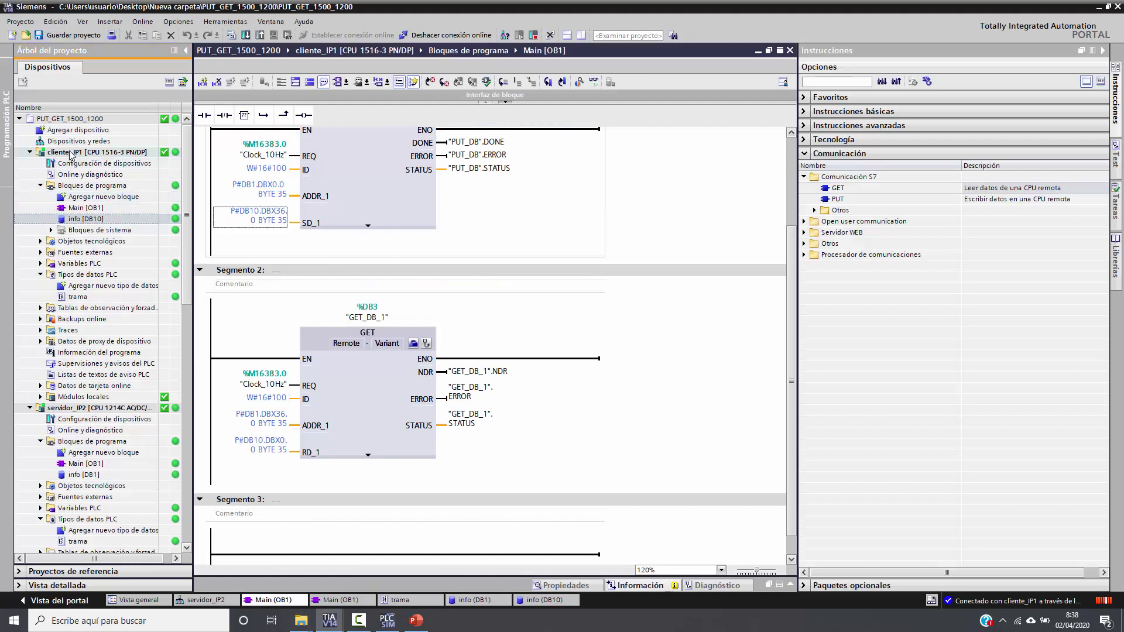
# Step: Check the project's protection properties for the option allowing simulation when blocks are compiled
pyautogui.rightClick(96, 120)
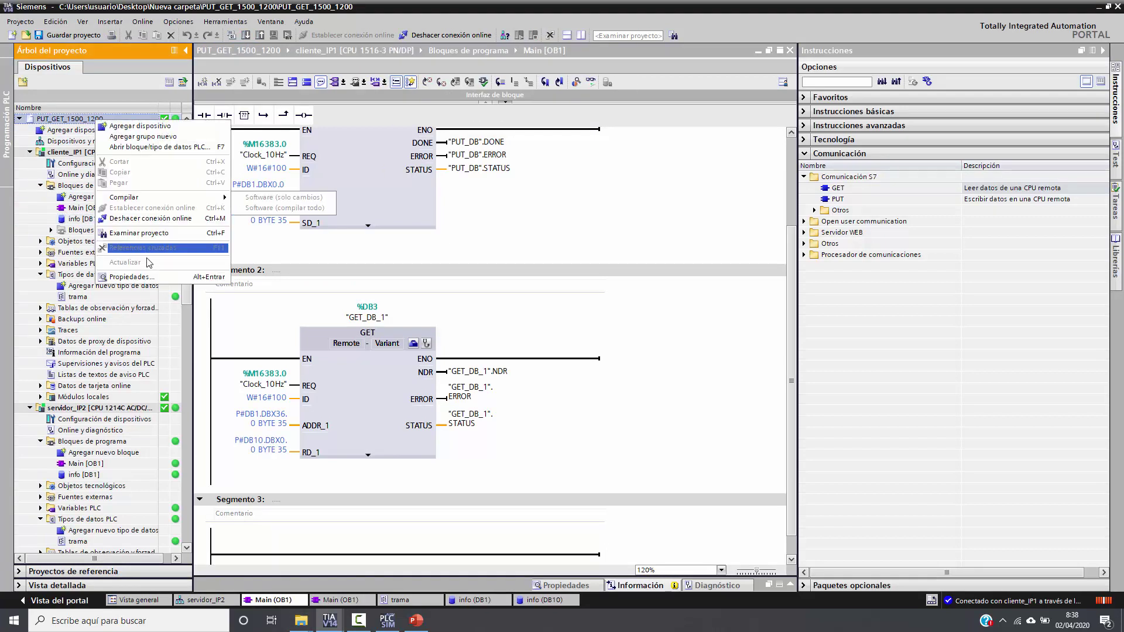
pyautogui.click(149, 277)
pyautogui.click(326, 201)
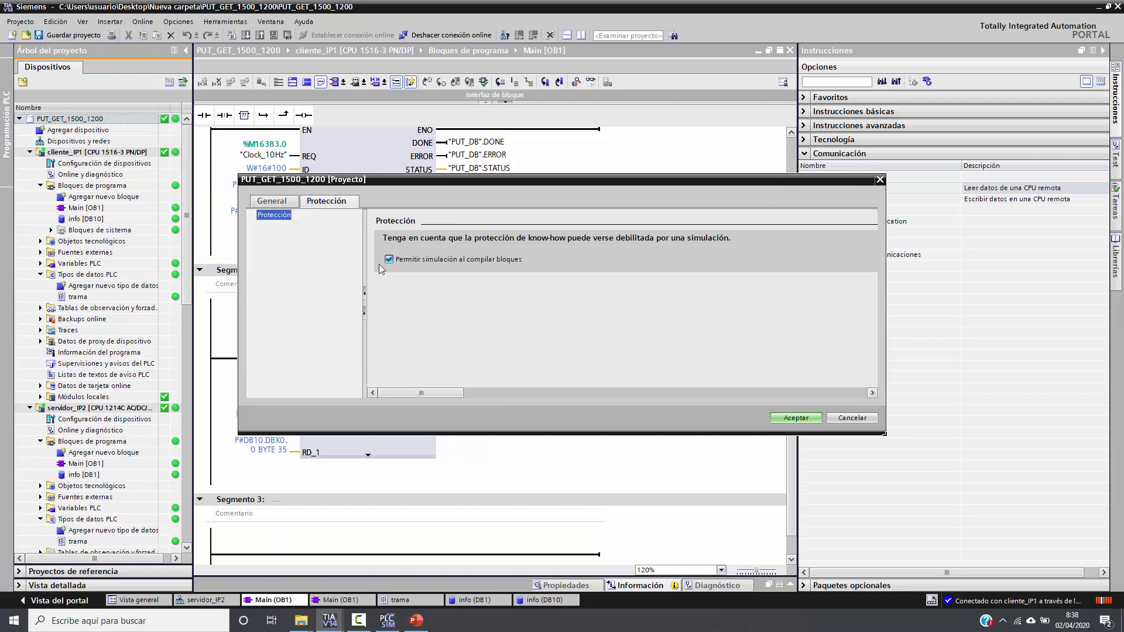
pyautogui.click(848, 416)
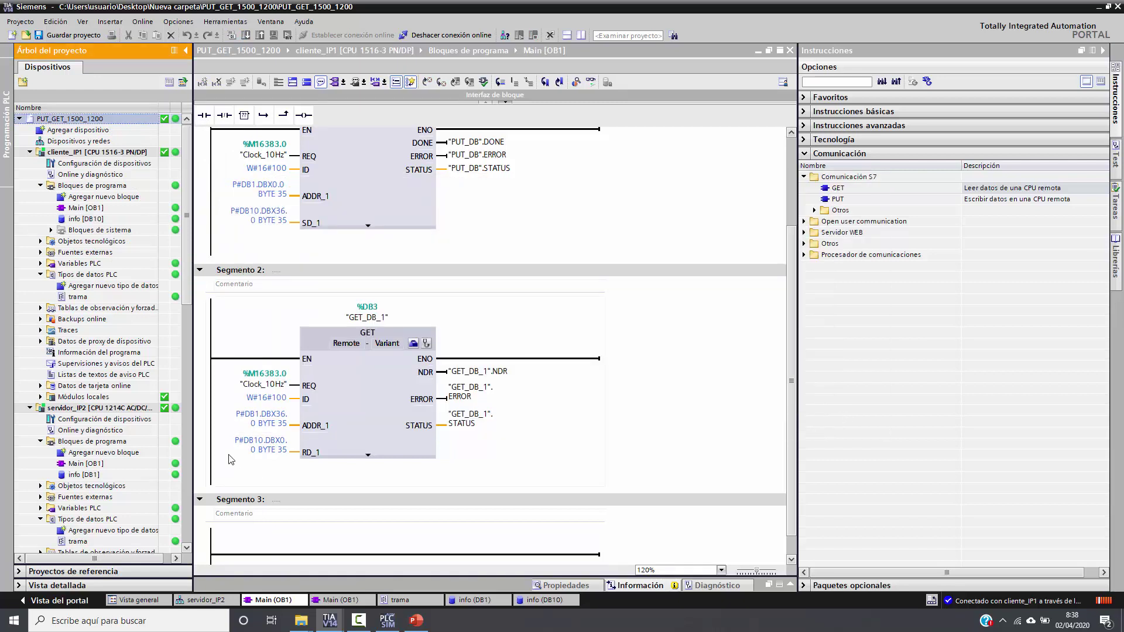
# Step: Disconnect the online connections of both cliente_IP1 and servidor_IP2
pyautogui.click(462, 36)
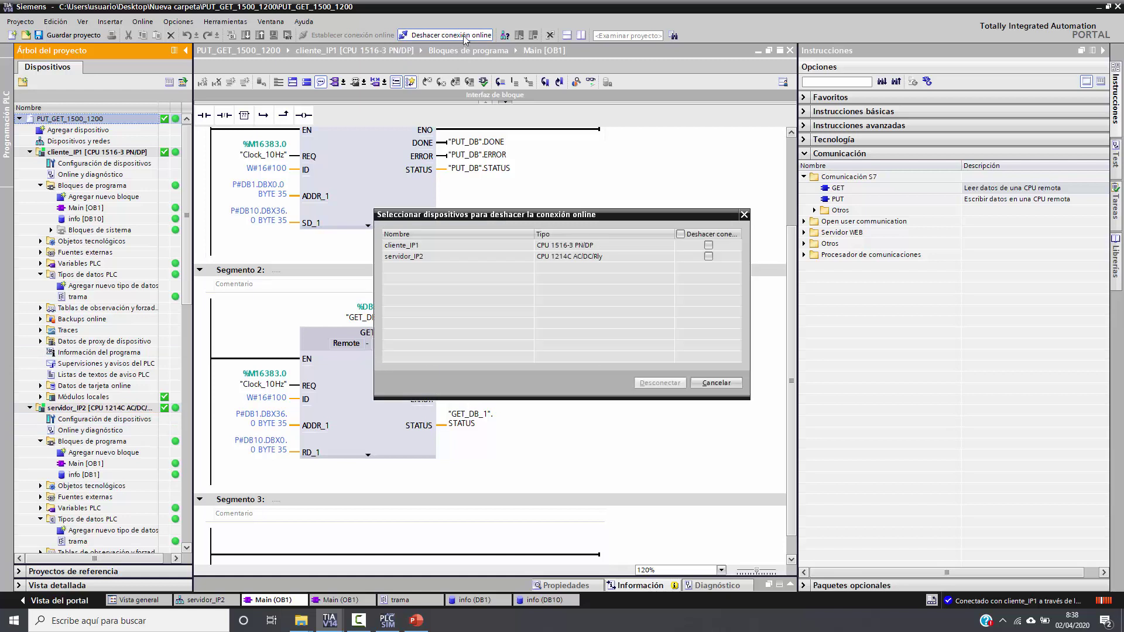
pyautogui.click(680, 233)
pyautogui.click(660, 383)
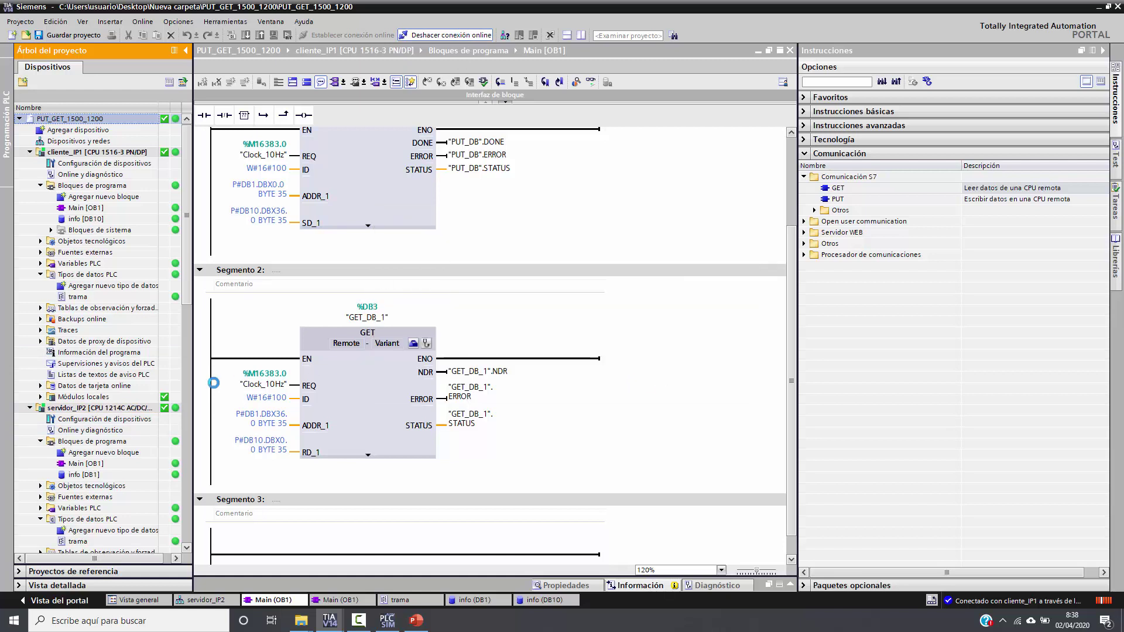
# Step: Collapse both CPUs in the project tree and open Dispositivos y redes to view the S7 connections
pyautogui.click(117, 398)
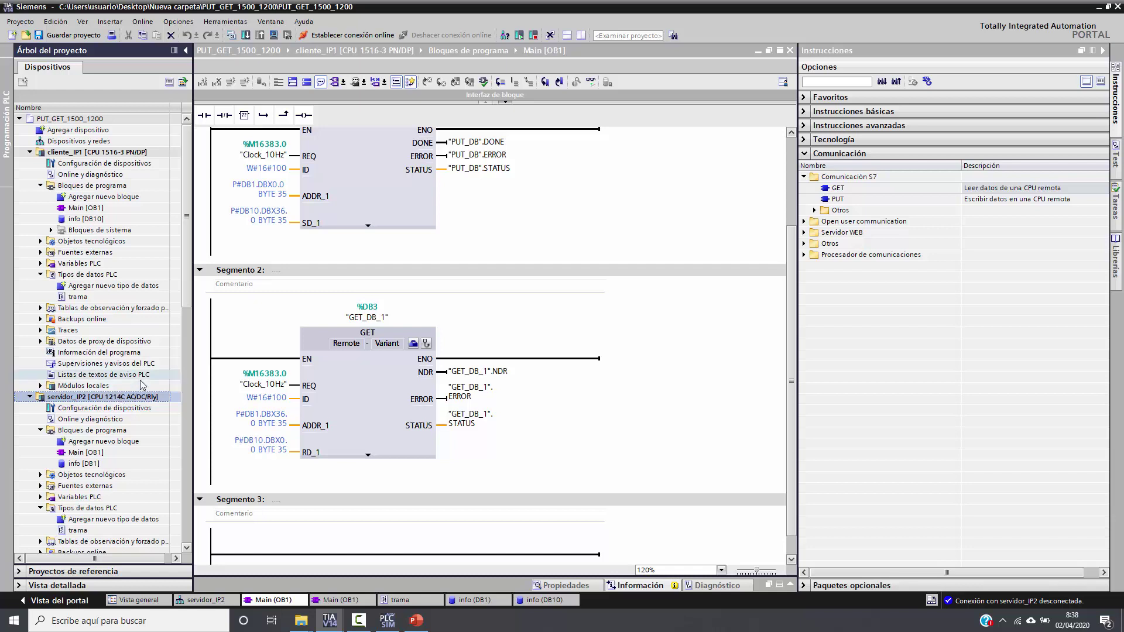
pyautogui.click(30, 153)
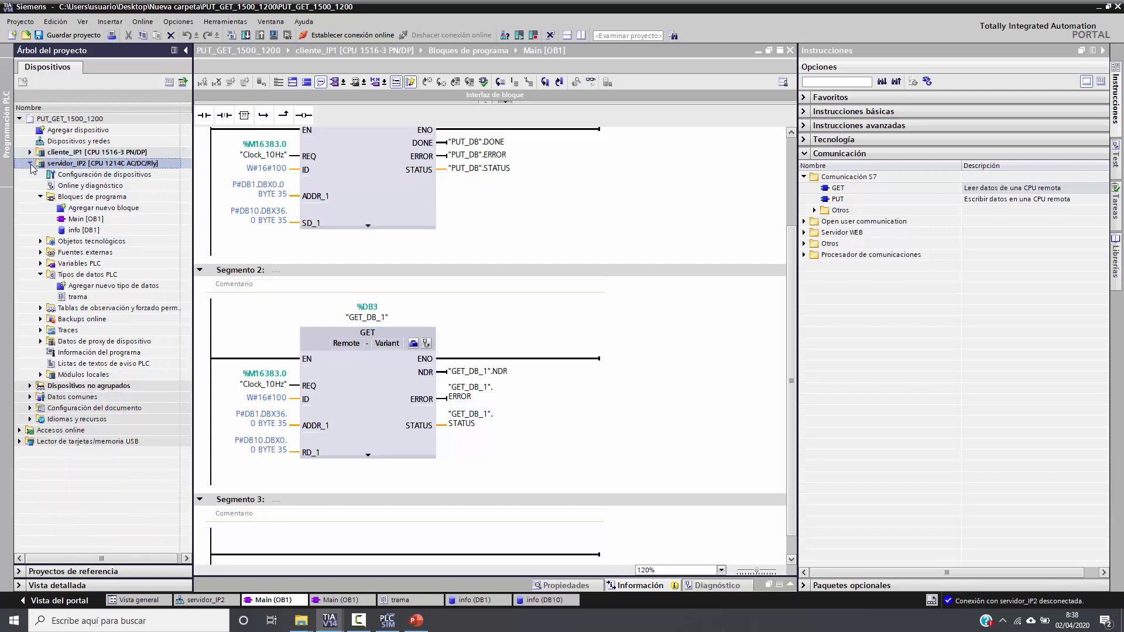
pyautogui.click(30, 163)
pyautogui.doubleClick(78, 141)
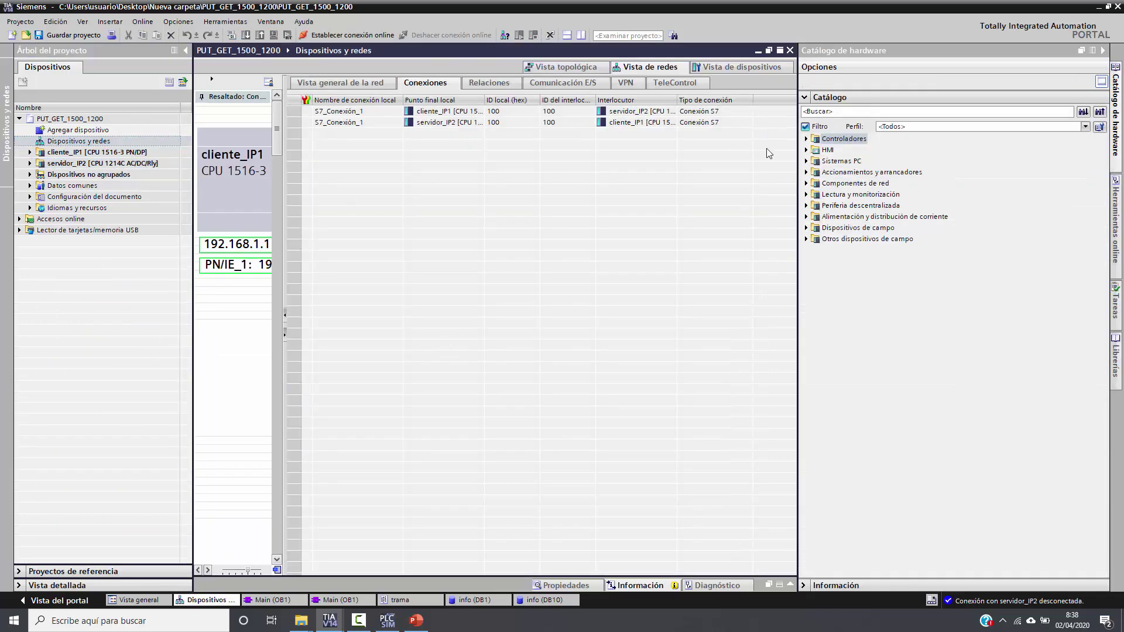
# Step: Examine the address details of S7_Conexión_1, including the TSAP of both endpoints, and return to the full network view
pyautogui.click(285, 339)
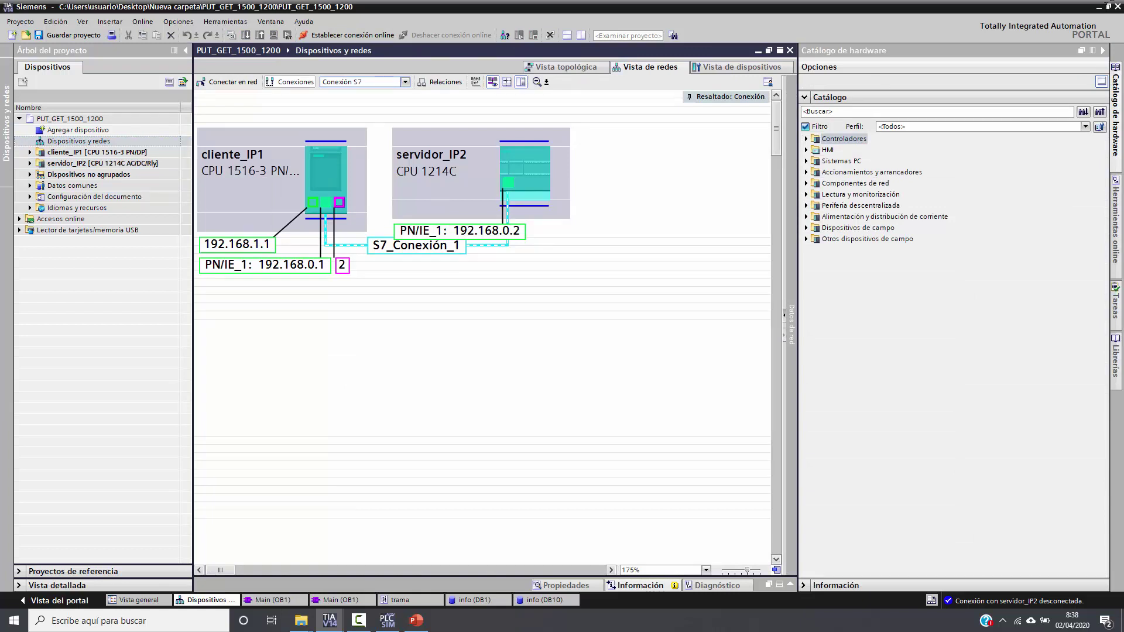
pyautogui.click(1102, 51)
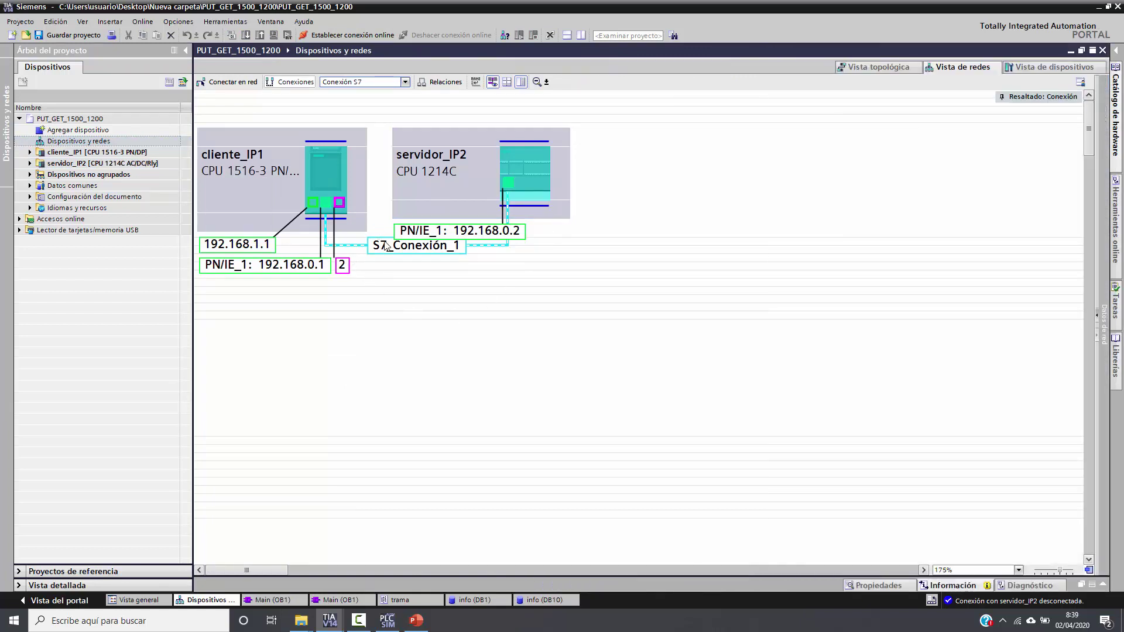
pyautogui.click(385, 245)
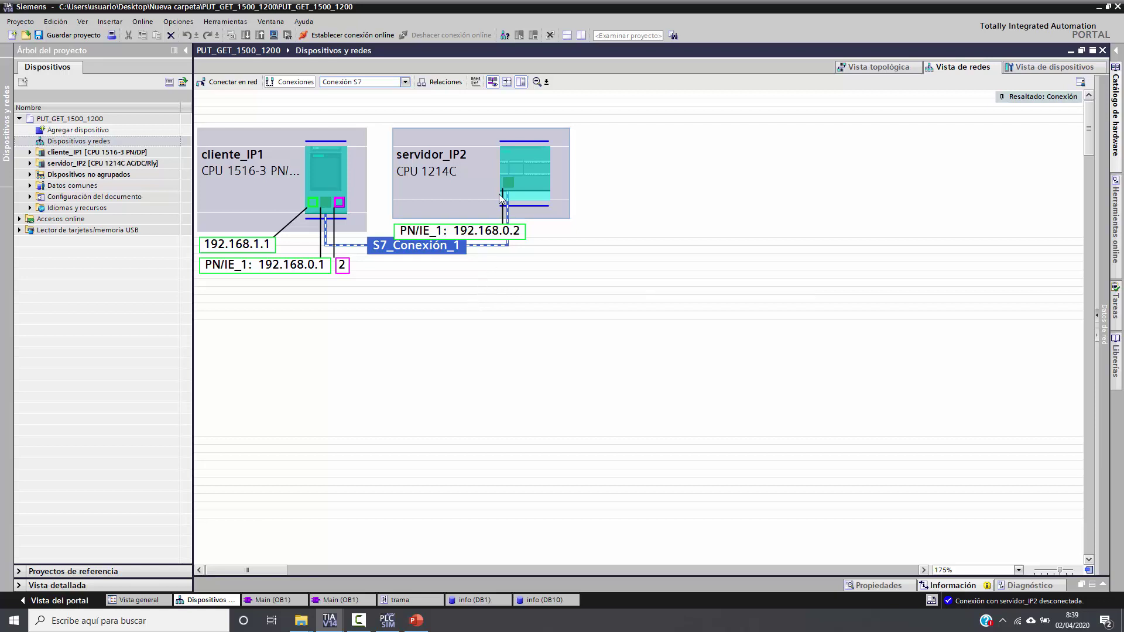
pyautogui.moveTo(1098, 150); pyautogui.dragTo(646, 164)
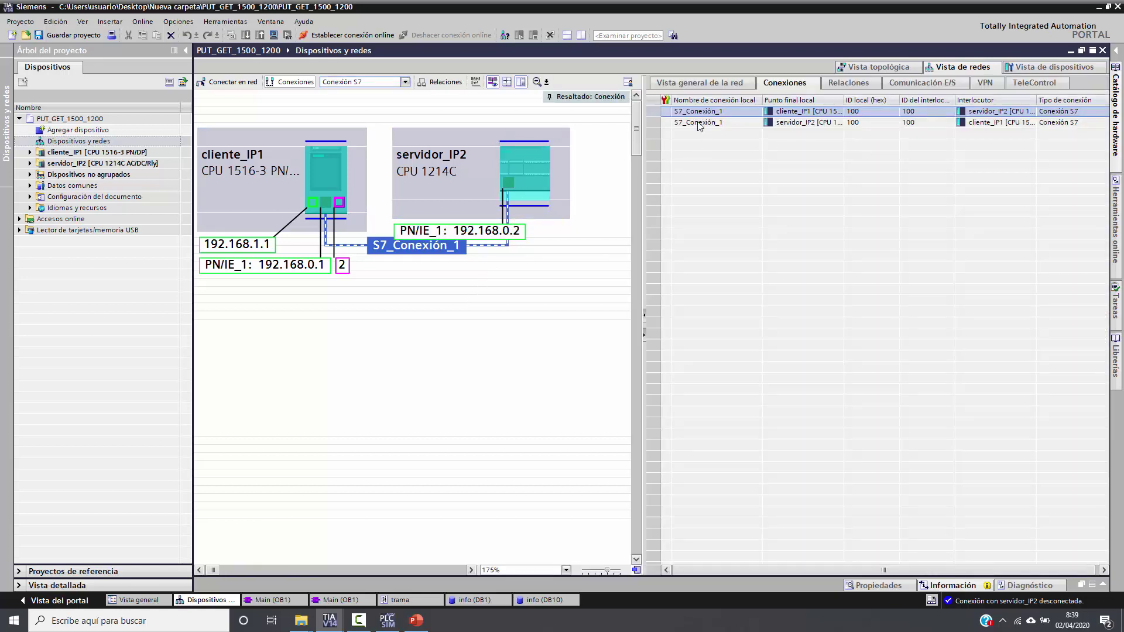
pyautogui.moveTo(664, 576); pyautogui.dragTo(645, 313)
pyautogui.click(883, 322)
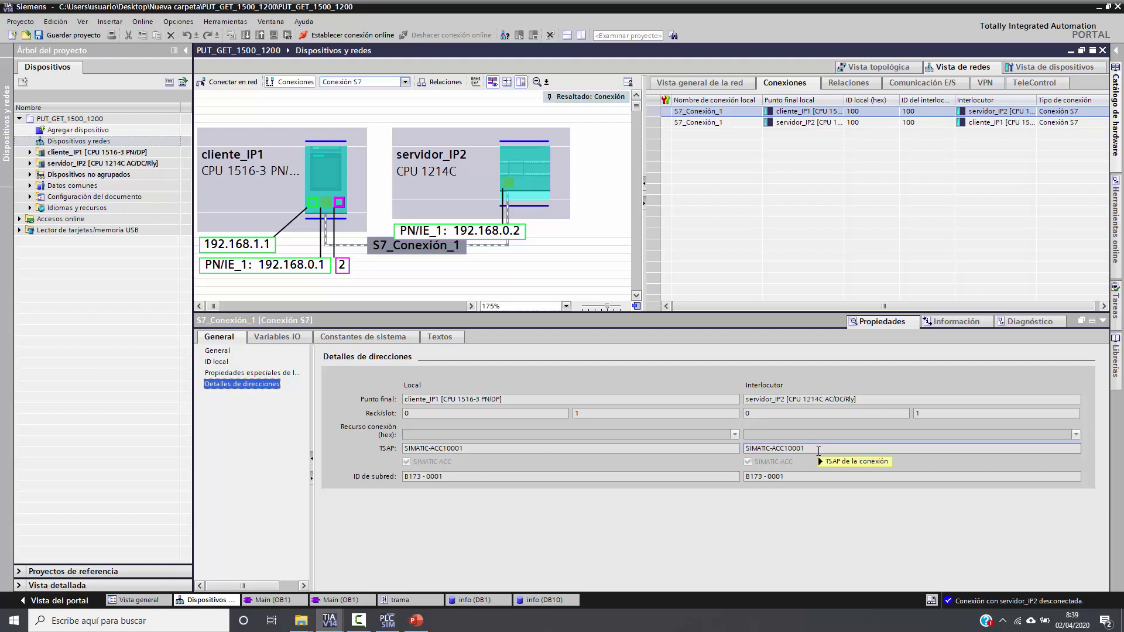
pyautogui.click(1101, 322)
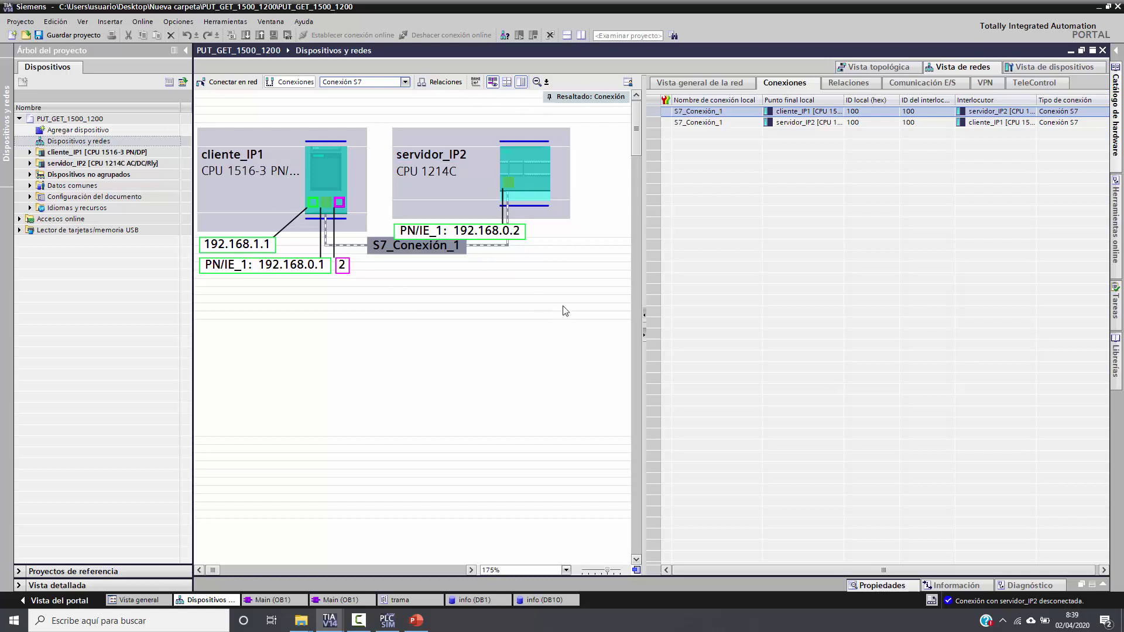
pyautogui.click(643, 335)
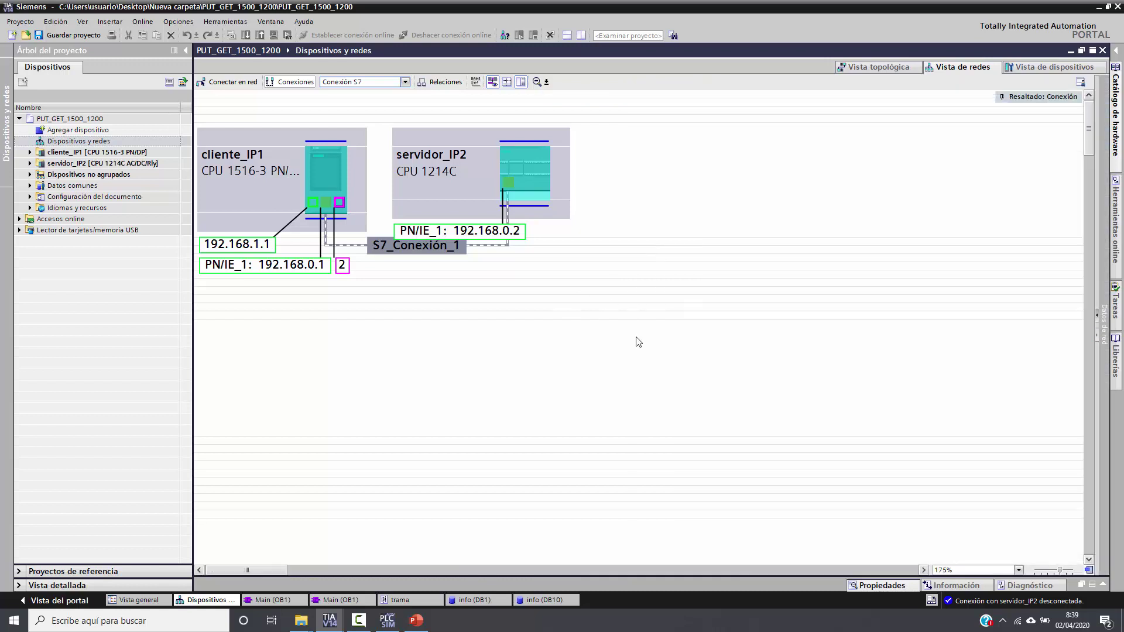
# Step: Delete the S7_Conexión_1 connection and the PN/IE_1 subnet between the two CPUs
pyautogui.click(424, 250)
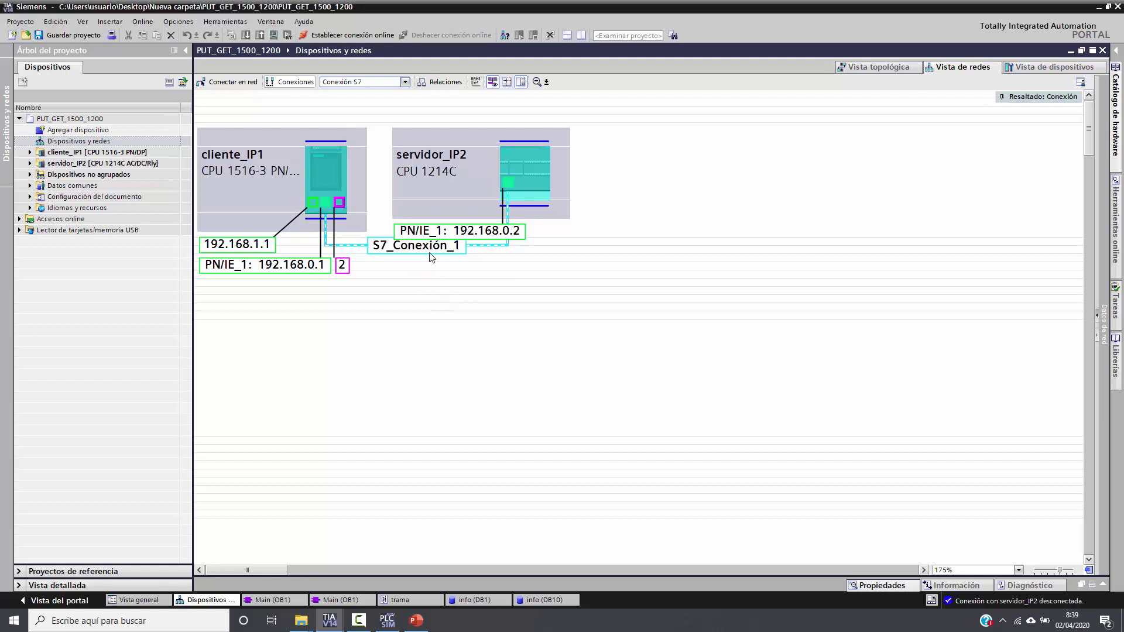
pyautogui.click(430, 252)
pyautogui.press('Delete')
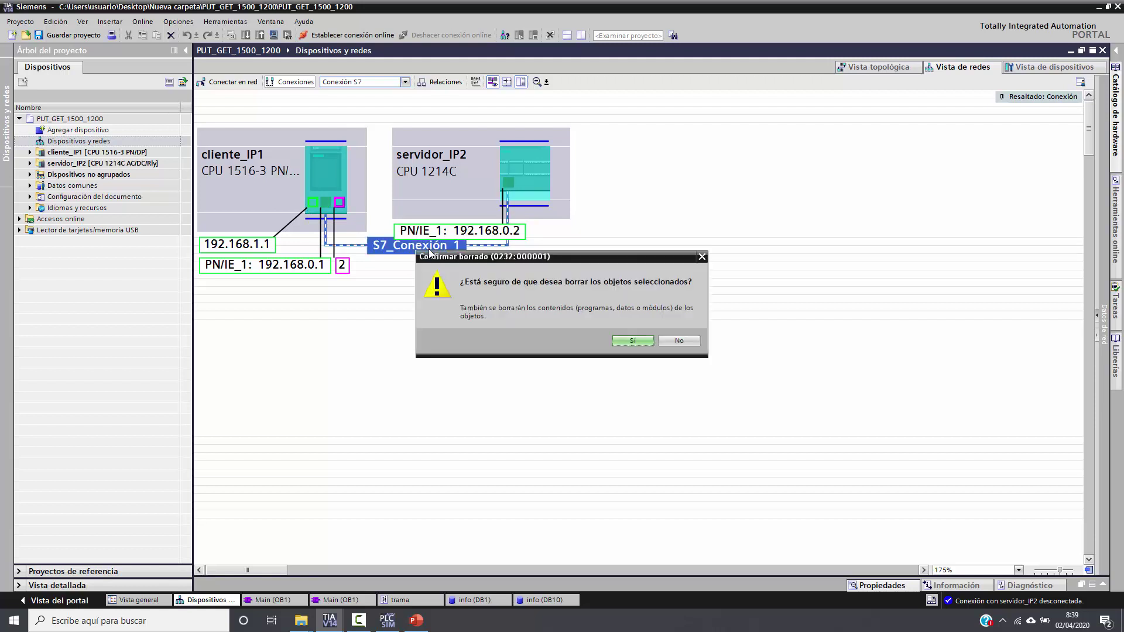
pyautogui.click(612, 342)
pyautogui.click(401, 251)
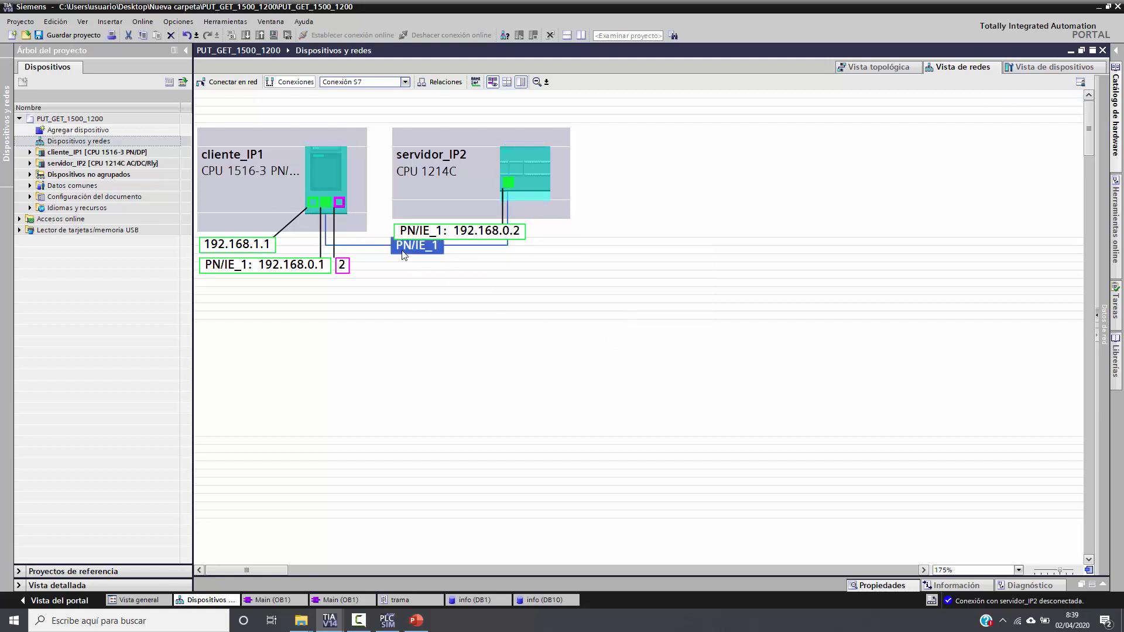
pyautogui.press('Delete')
pyautogui.click(613, 340)
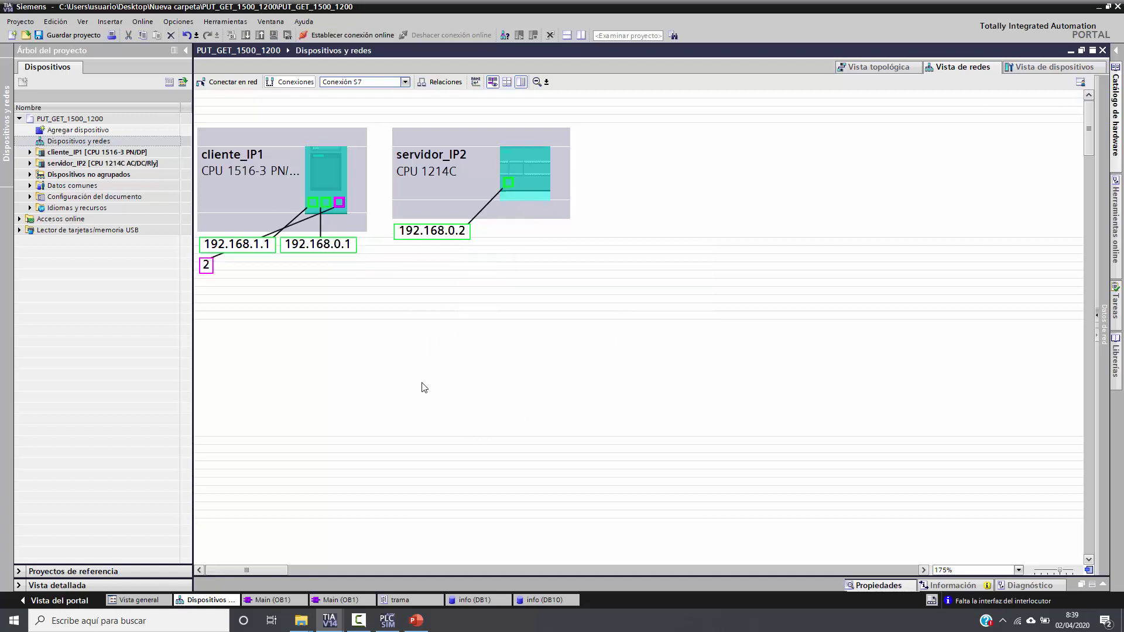
# Step: Space cliente_IP1 and servidor_IP2 farther apart and add a subnet to the client's 192.168.0.1 PROFINET interface
pyautogui.moveTo(447, 141); pyautogui.dragTo(739, 151)
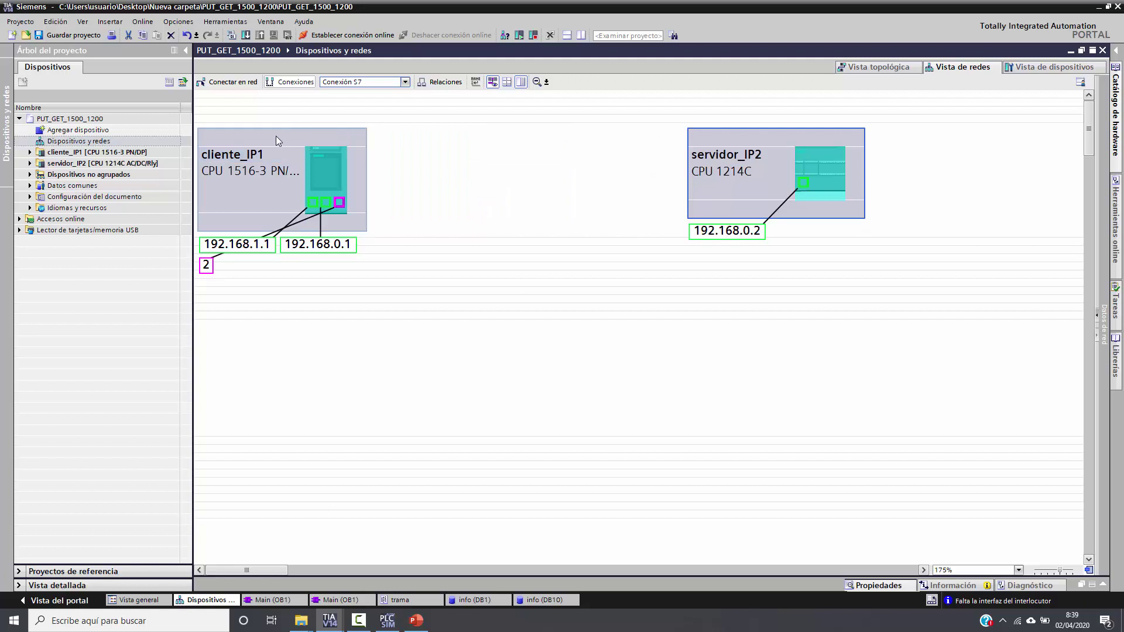
pyautogui.moveTo(276, 136); pyautogui.dragTo(404, 144)
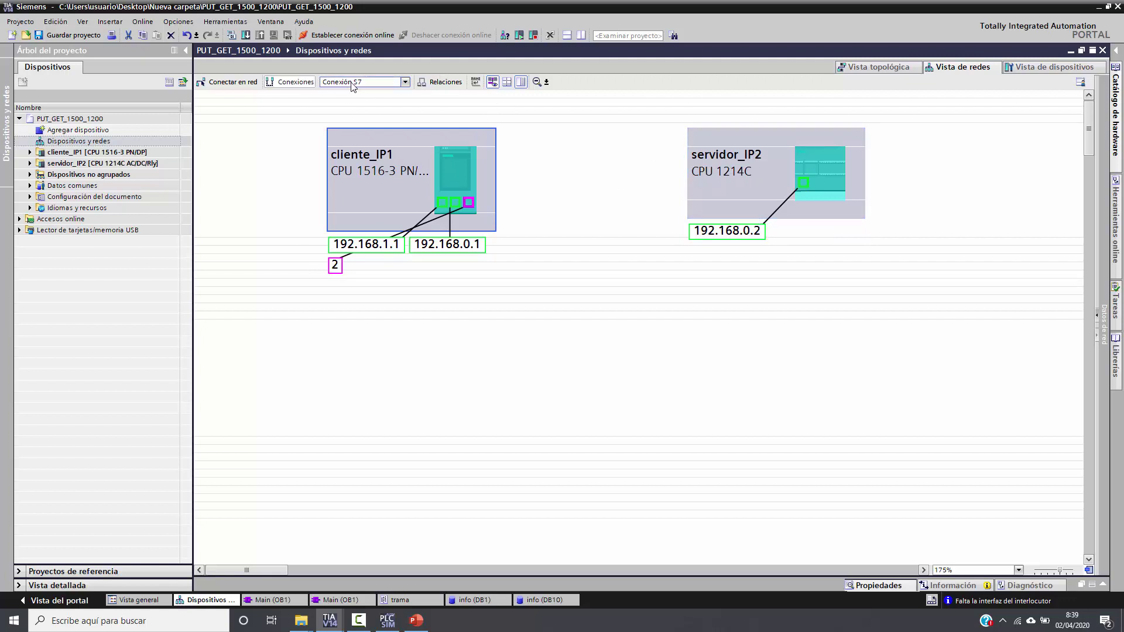
pyautogui.click(453, 205)
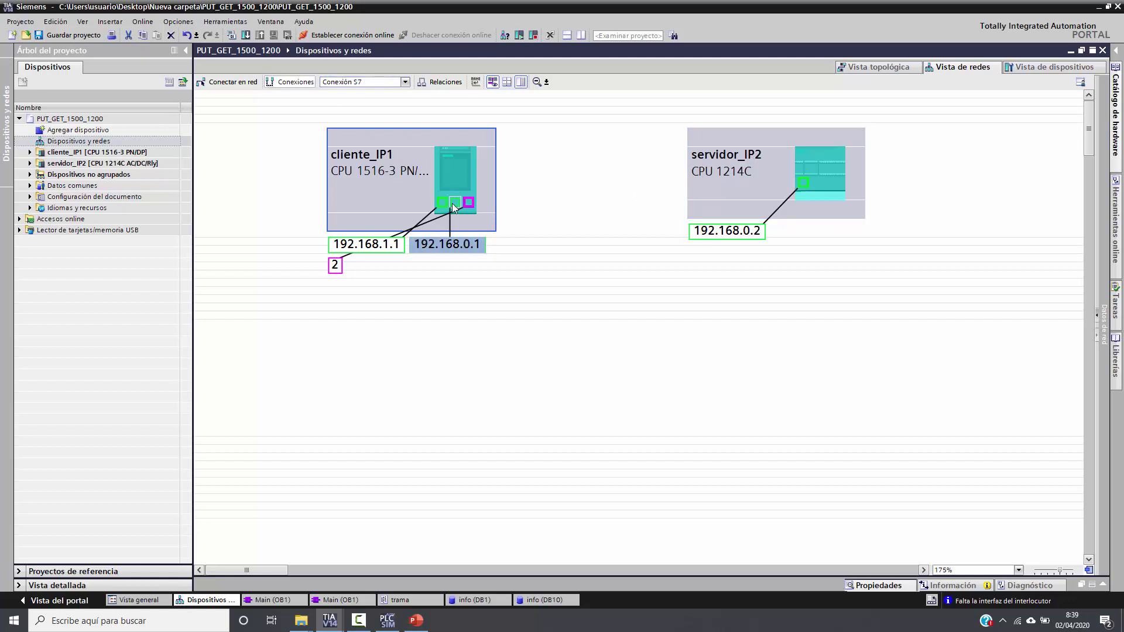
pyautogui.rightClick(455, 207)
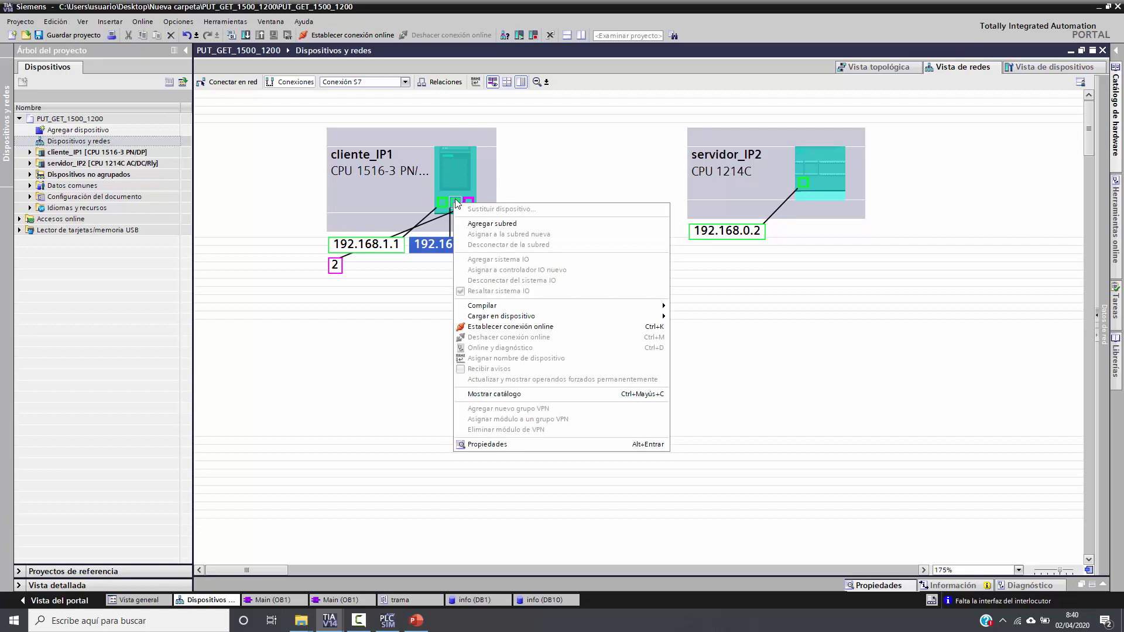
pyautogui.click(476, 224)
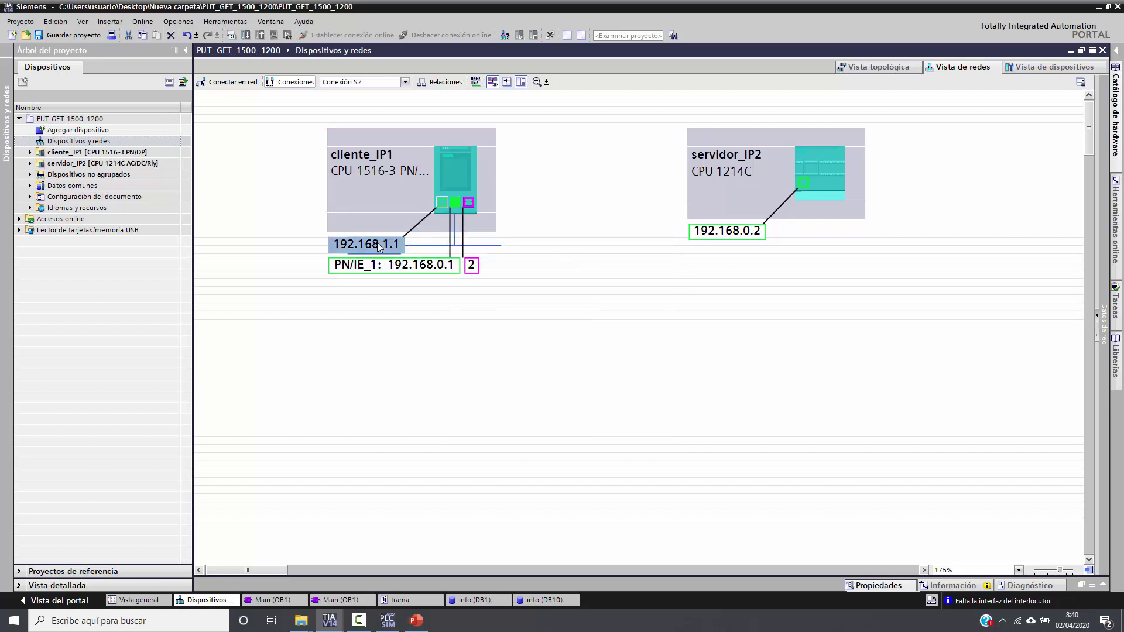
# Step: Hide the interface address labels in the network view
pyautogui.click(476, 82)
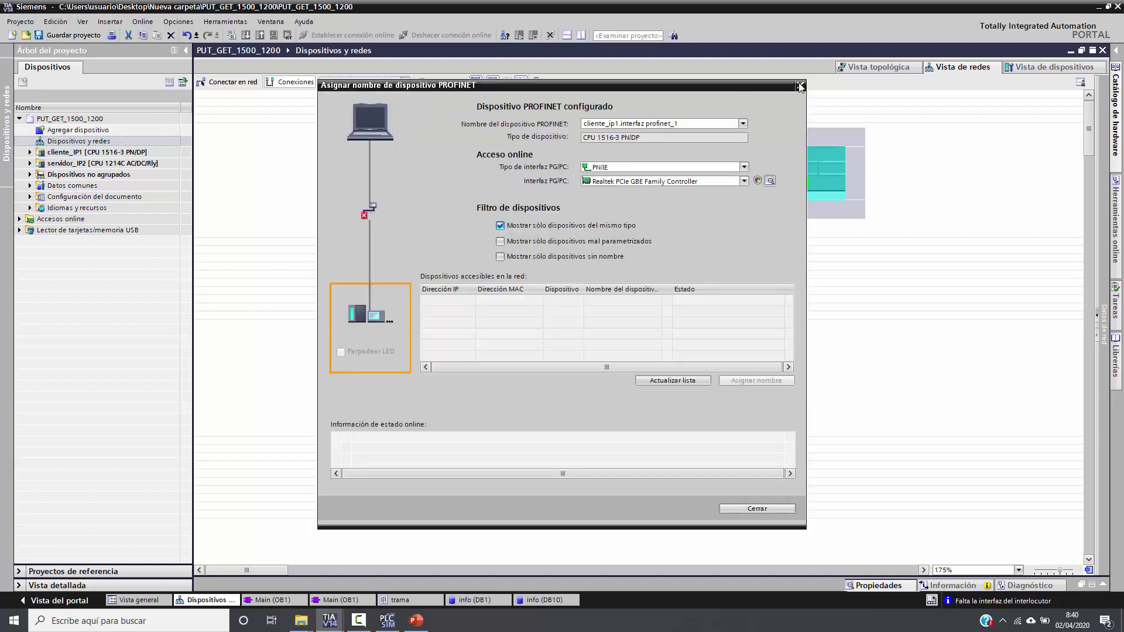
pyautogui.click(799, 86)
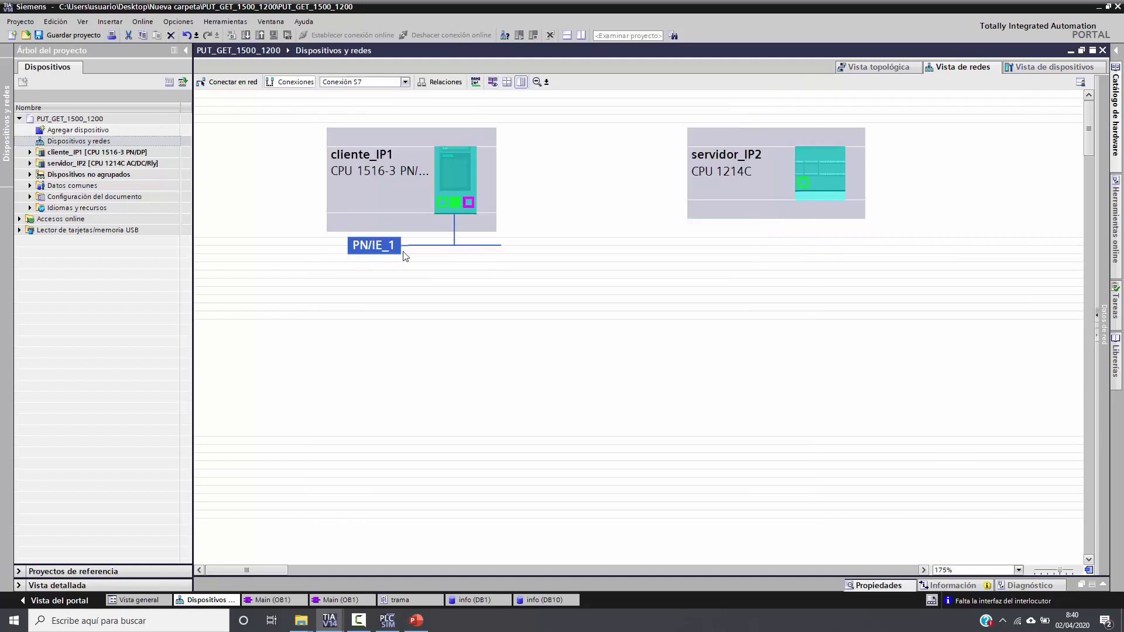
# Step: Add an S7 connection with an unspecified partner to cliente_IP1, using Interfaz PROFINET_1[X1] and local ID 100
pyautogui.click(455, 166)
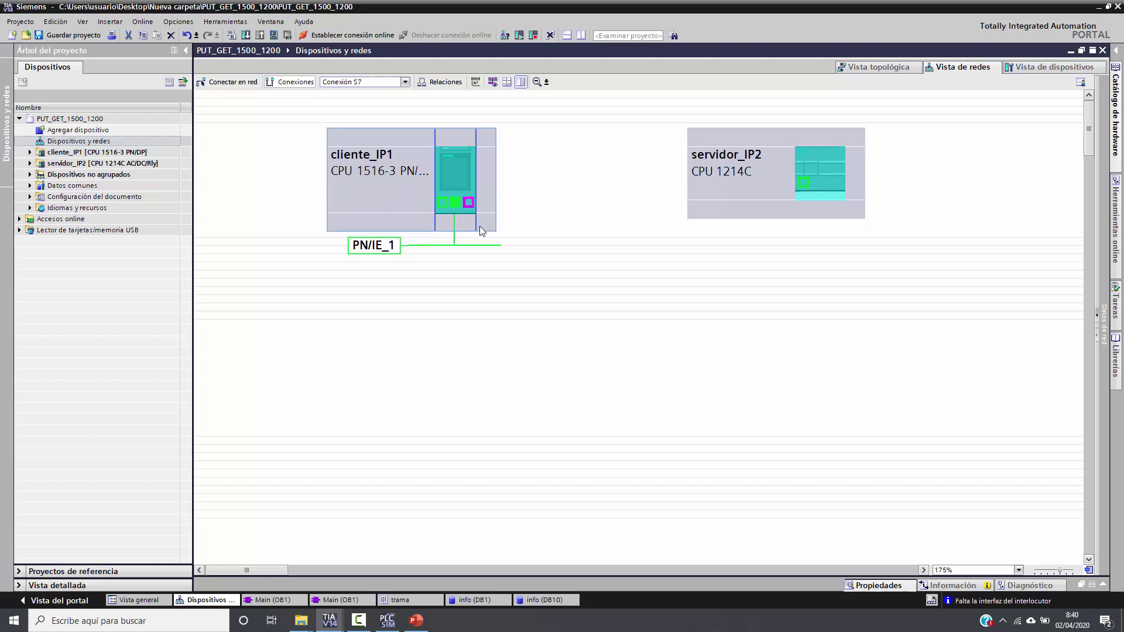
pyautogui.rightClick(453, 161)
pyautogui.click(483, 308)
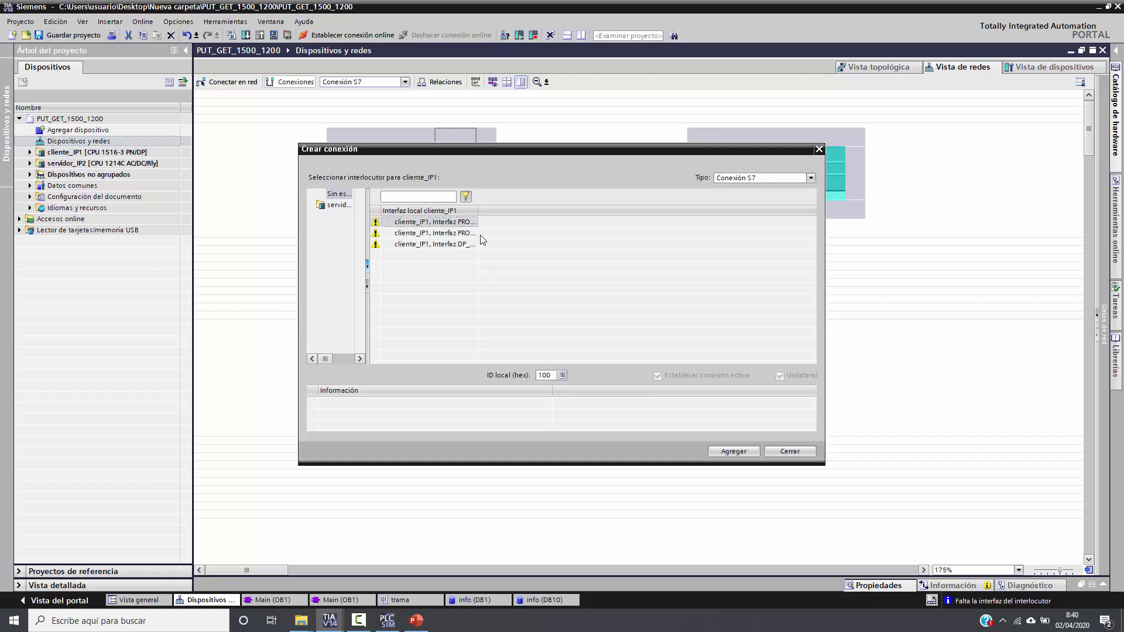
pyautogui.moveTo(477, 211); pyautogui.dragTo(571, 210)
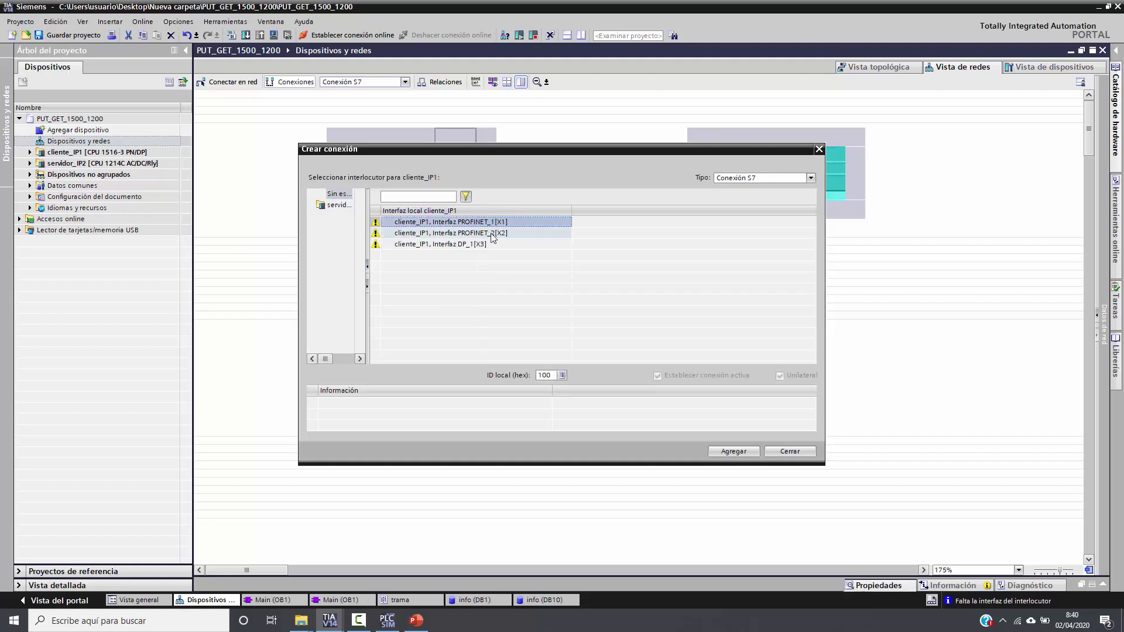
pyautogui.doubleClick(537, 376)
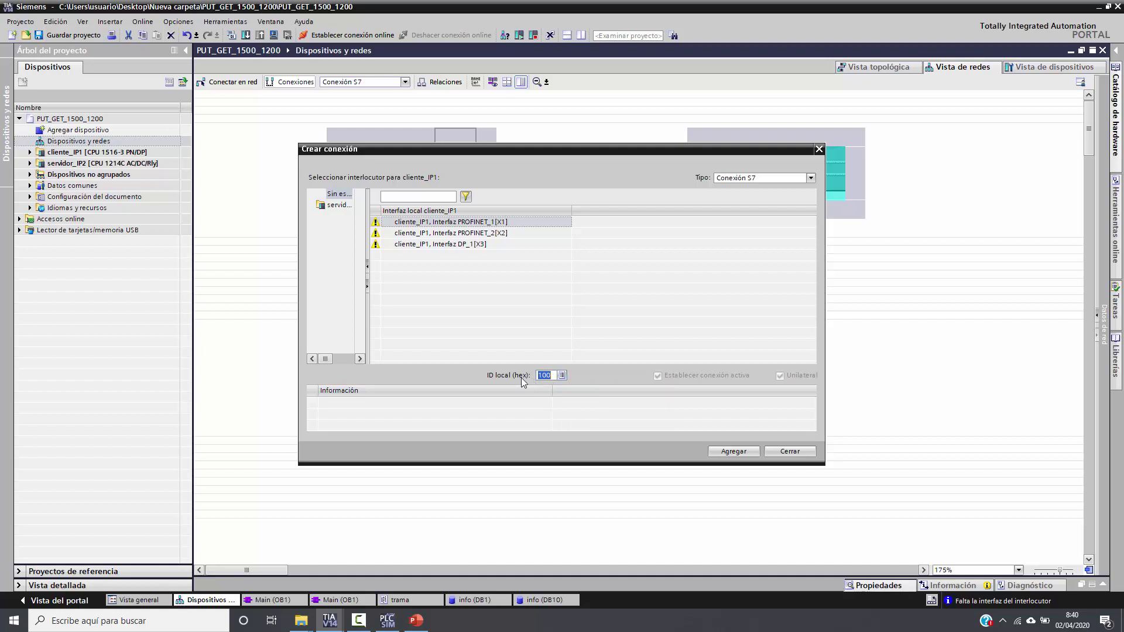
pyautogui.click(735, 452)
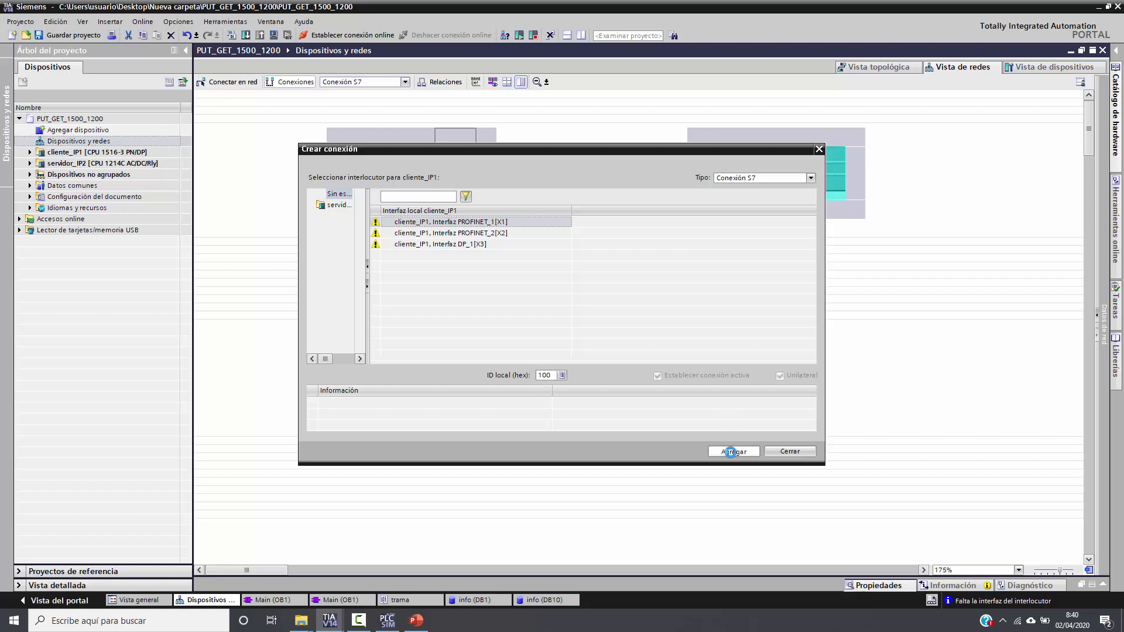
pyautogui.click(789, 451)
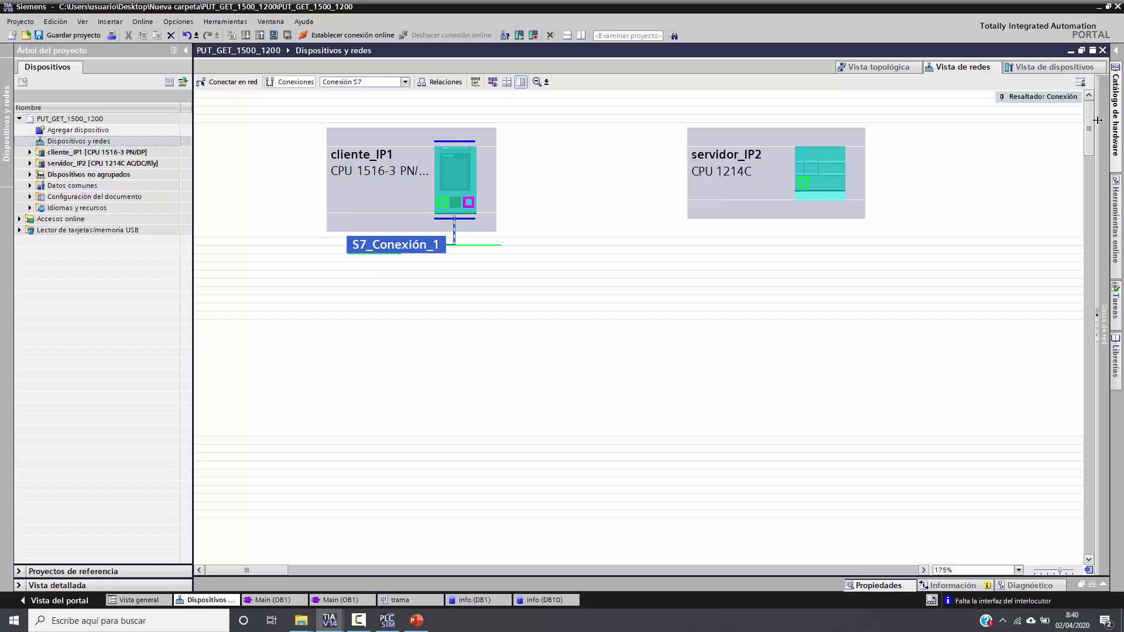
# Step: Set the partner address of S7_Conexión_1 to 192.168.0.2 in its general connection properties
pyautogui.moveTo(724, 105); pyautogui.dragTo(568, 124)
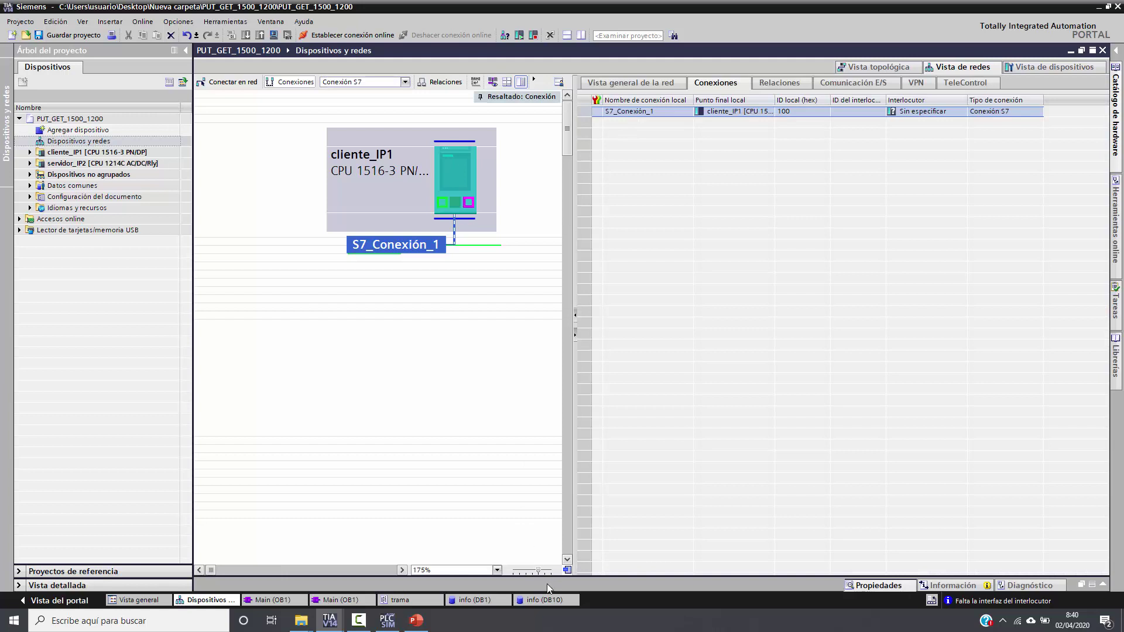
pyautogui.moveTo(547, 583); pyautogui.dragTo(547, 284)
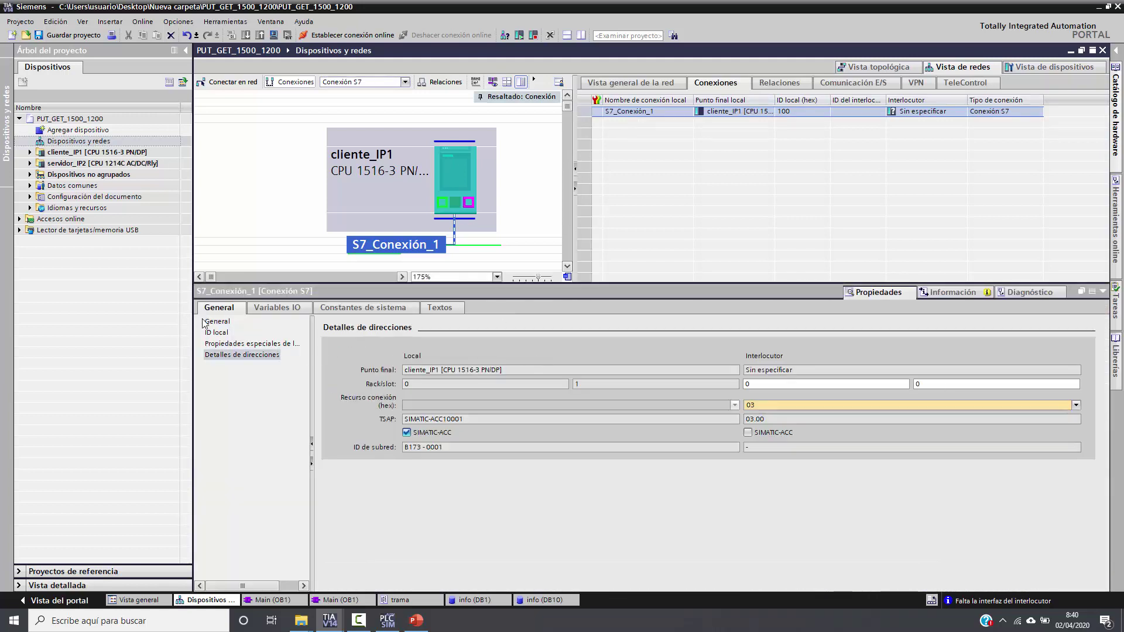
pyautogui.click(216, 321)
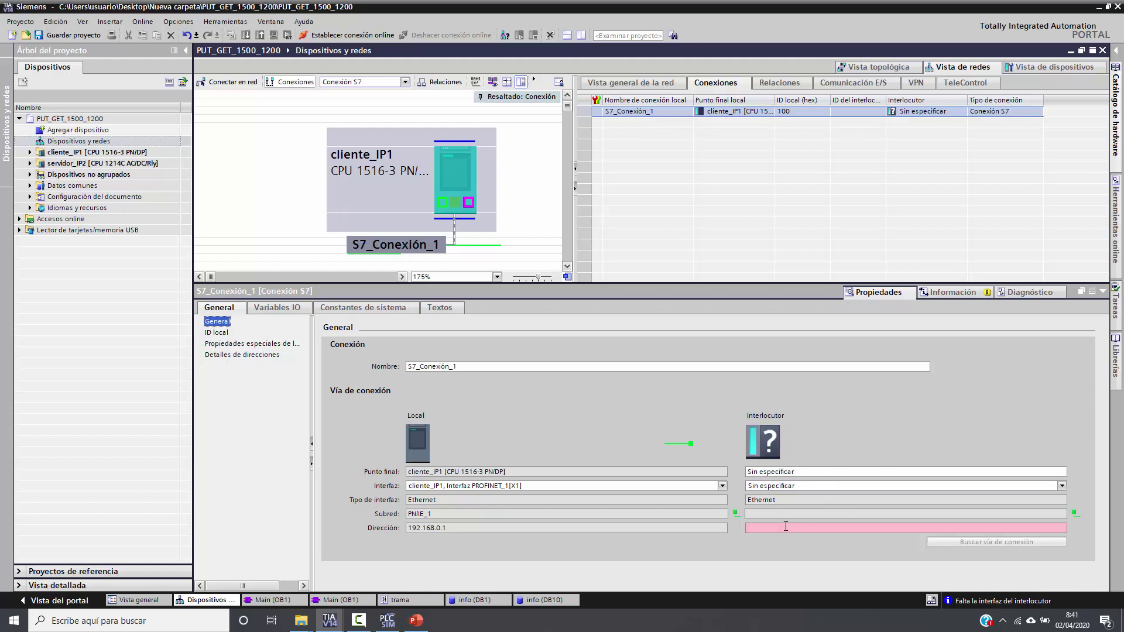
pyautogui.click(785, 526)
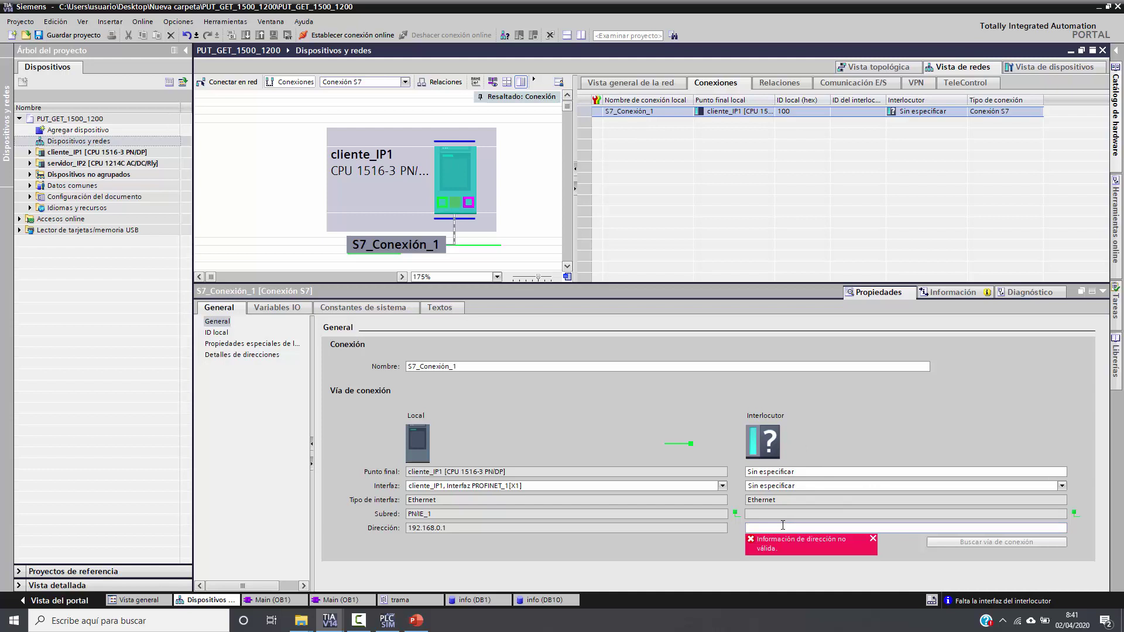
pyautogui.write('192.168.0.2')
pyautogui.press('Return')
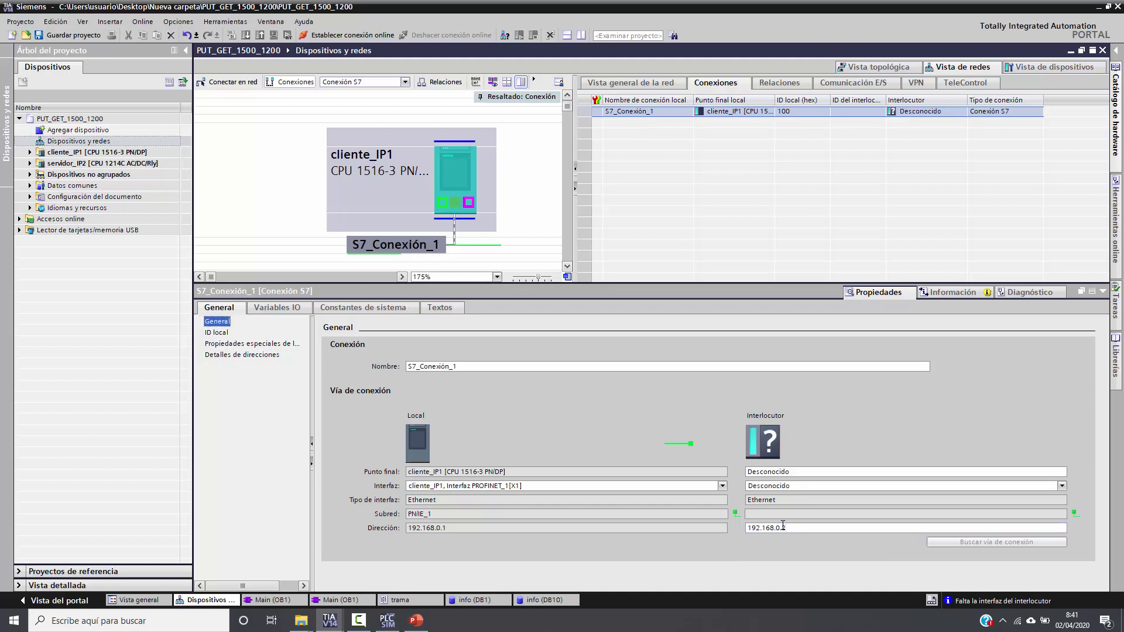
pyautogui.write('2')
pyautogui.click(781, 525)
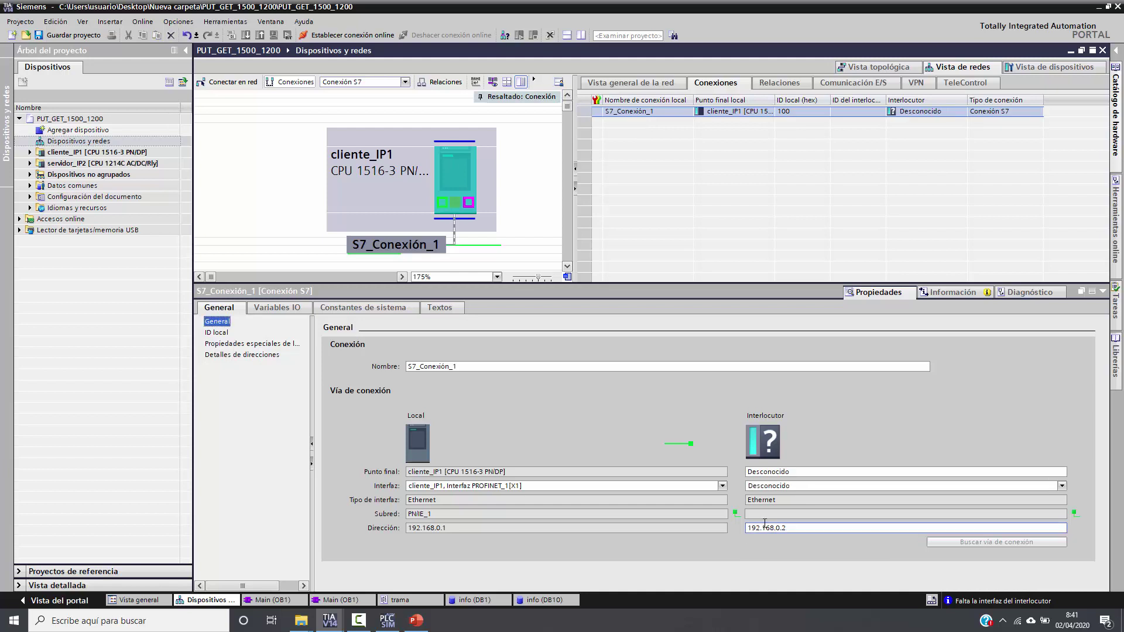
# Step: Check the local ID block parameters and the special connection properties of S7_Conexión_1
pyautogui.click(218, 333)
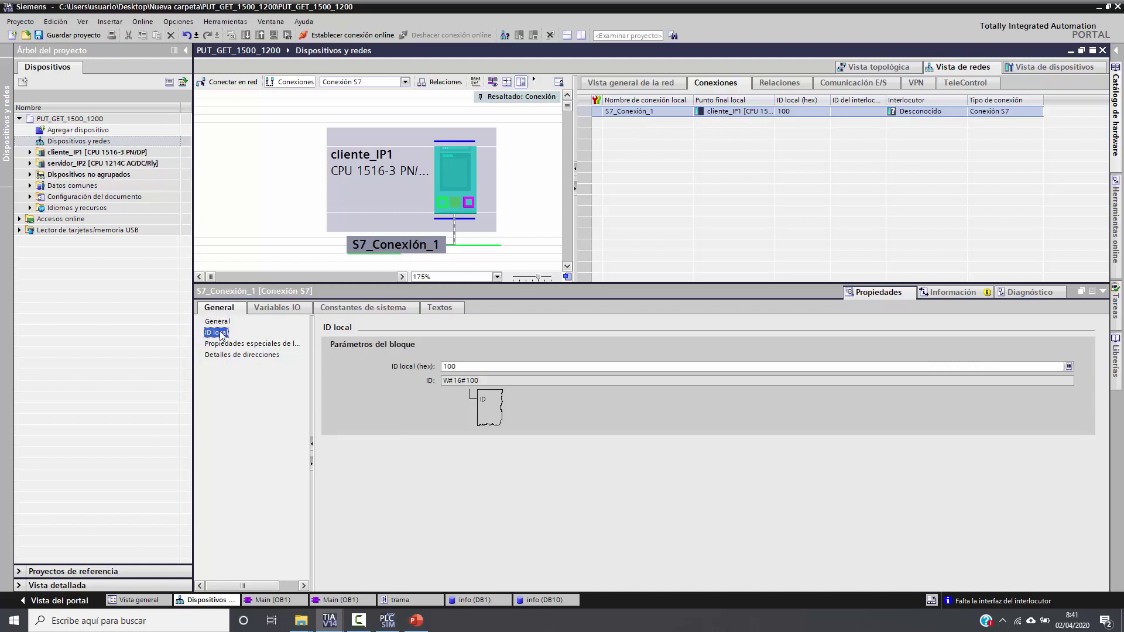
pyautogui.doubleClick(462, 381)
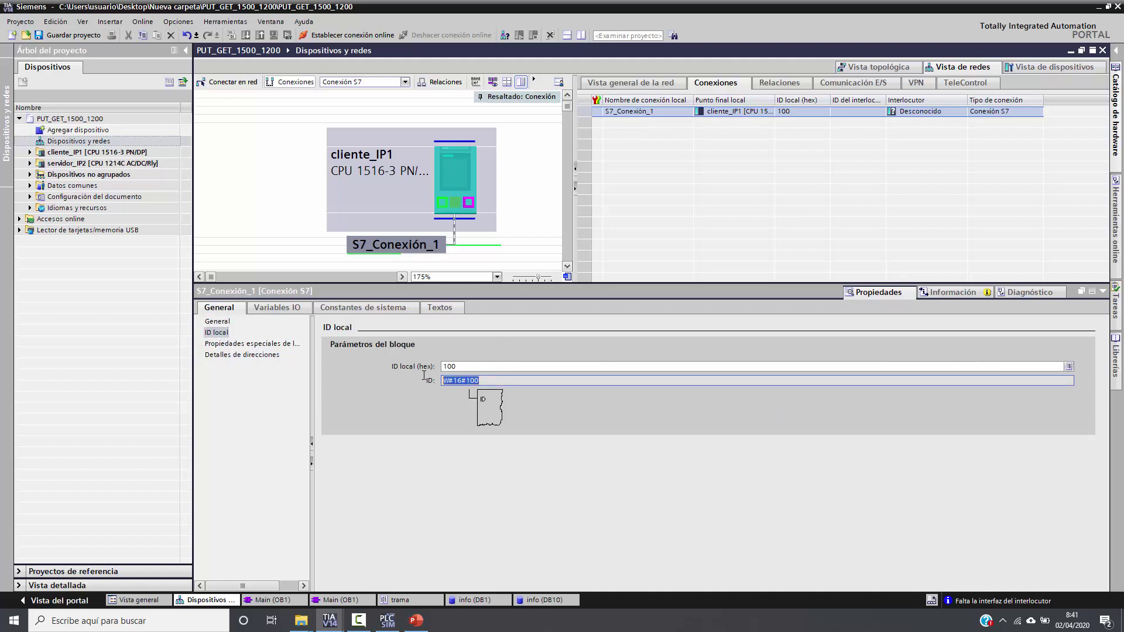
pyautogui.click(485, 380)
pyautogui.click(255, 344)
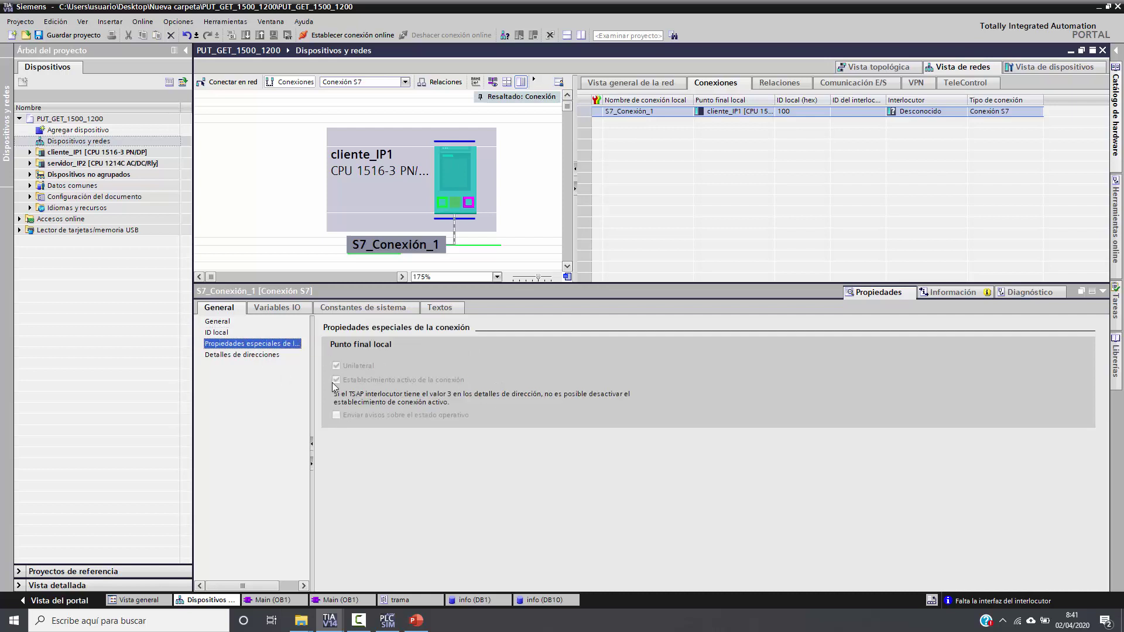
# Step: Set the partner's slot to 1 in the address details of S7_Conexión_1 and save the project
pyautogui.click(252, 357)
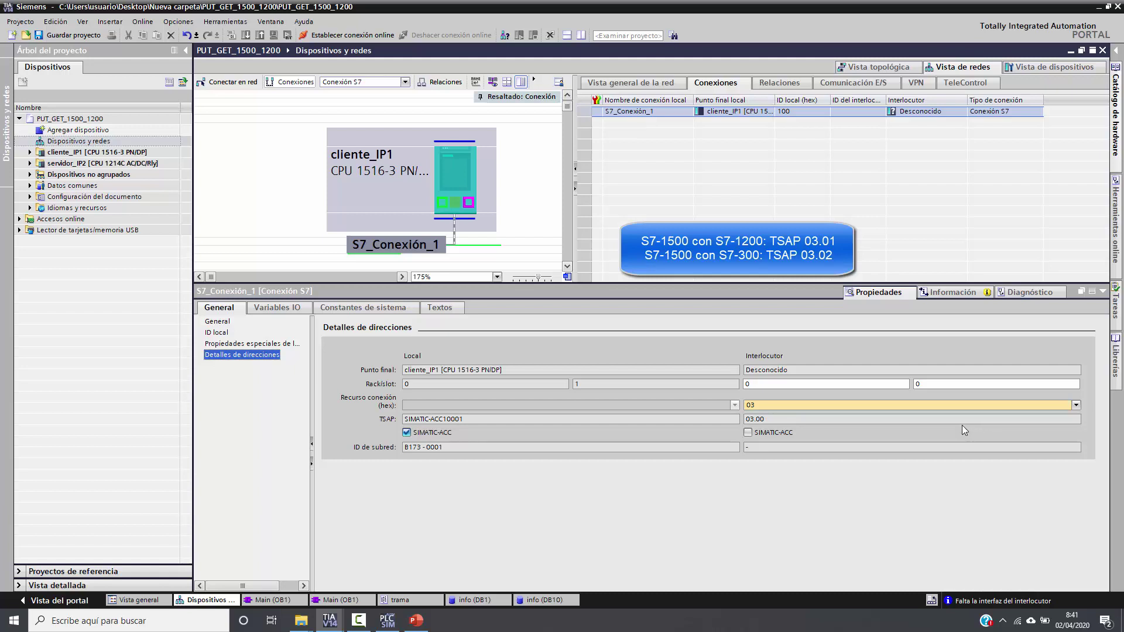
pyautogui.click(810, 383)
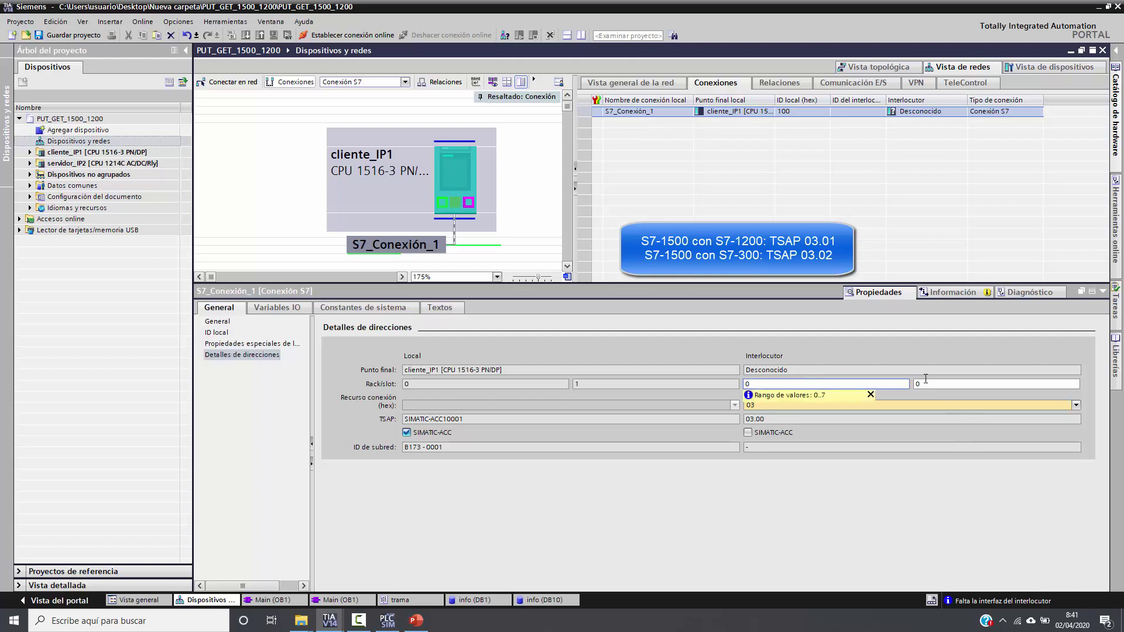
pyautogui.click(946, 383)
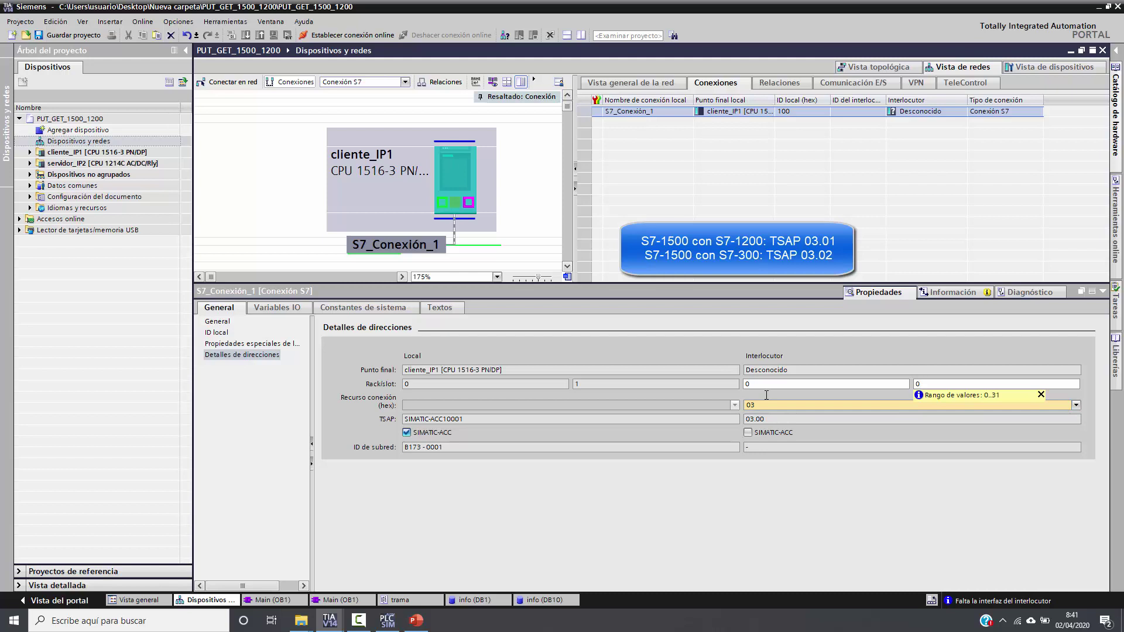
pyautogui.click(778, 419)
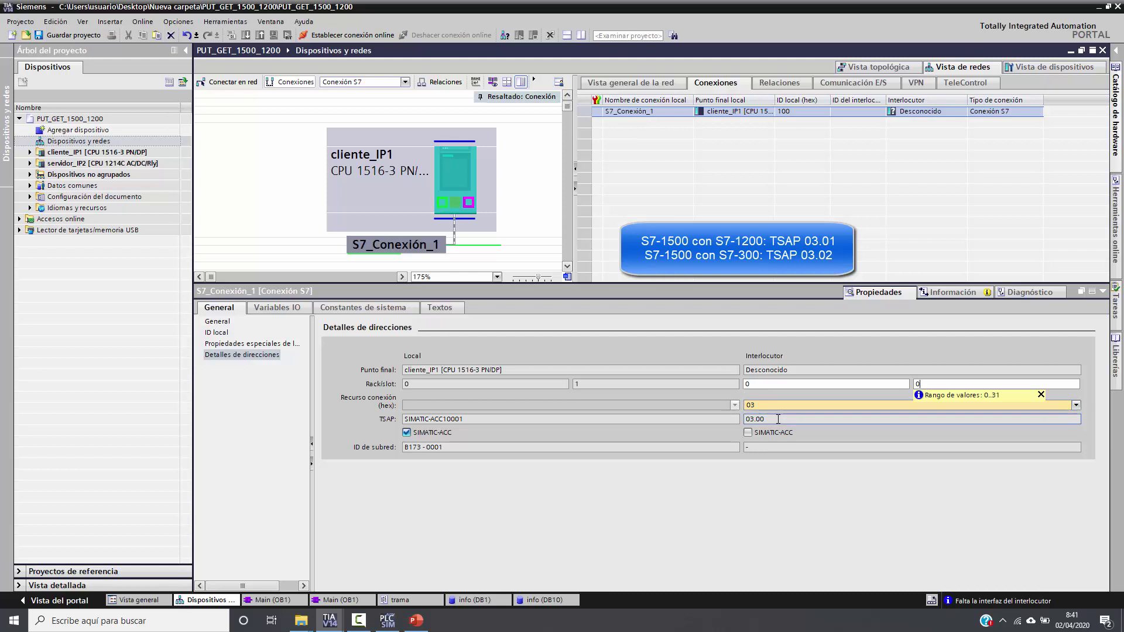
pyautogui.click(760, 383)
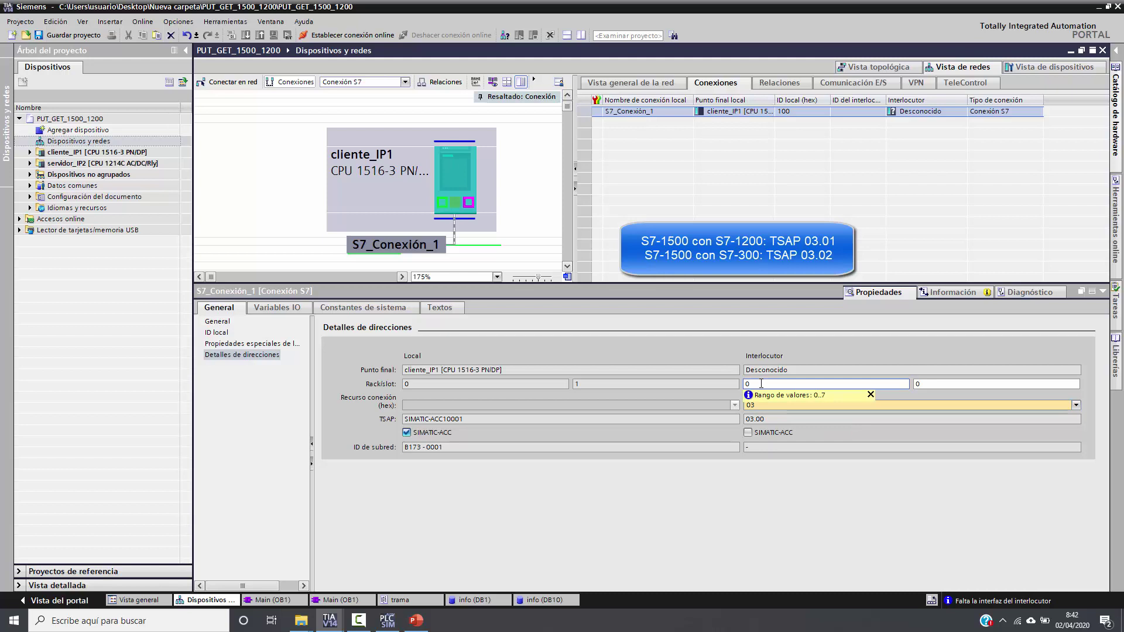
pyautogui.moveTo(761, 383); pyautogui.dragTo(733, 382)
pyautogui.press('Tab')
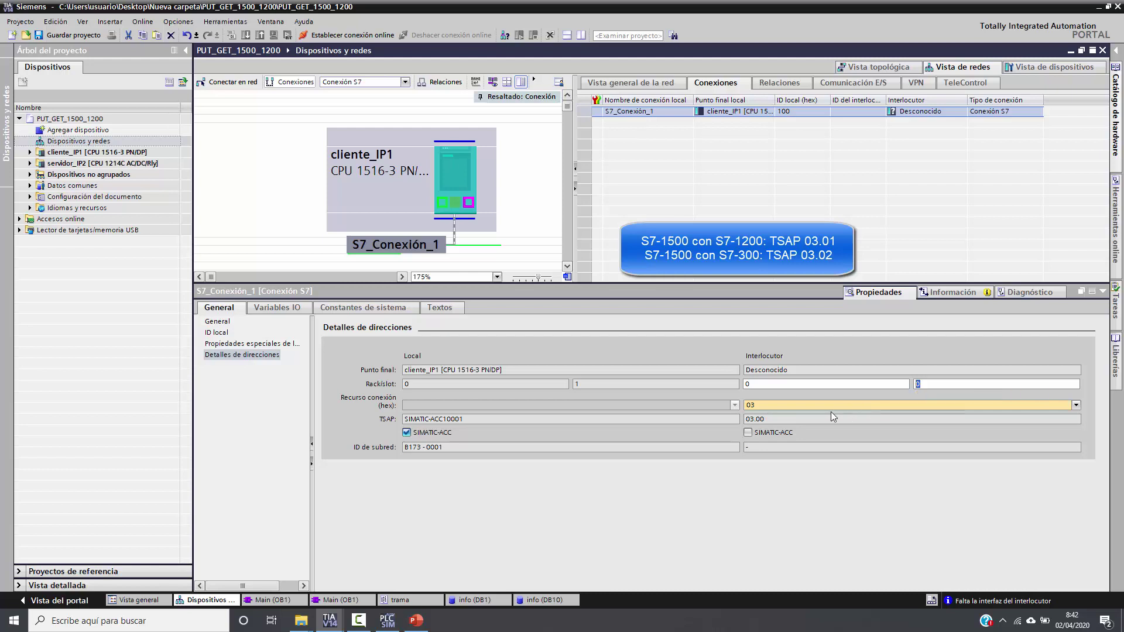
pyautogui.click(575, 384)
pyautogui.doubleClick(575, 384)
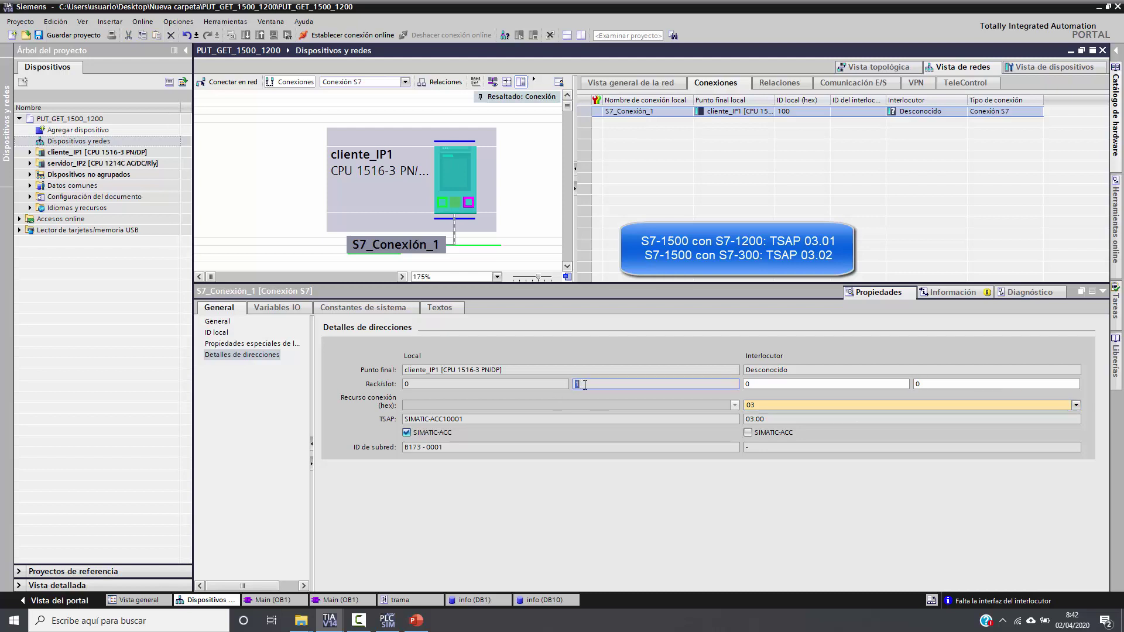
pyautogui.press('Tab')
pyautogui.write('1')
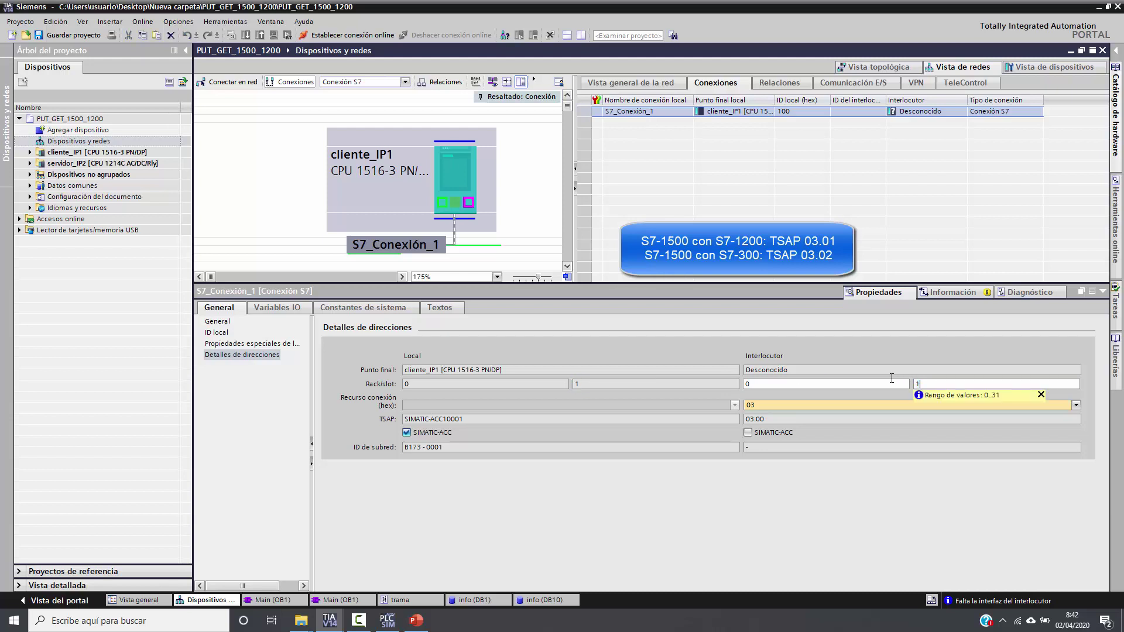
pyautogui.click(887, 433)
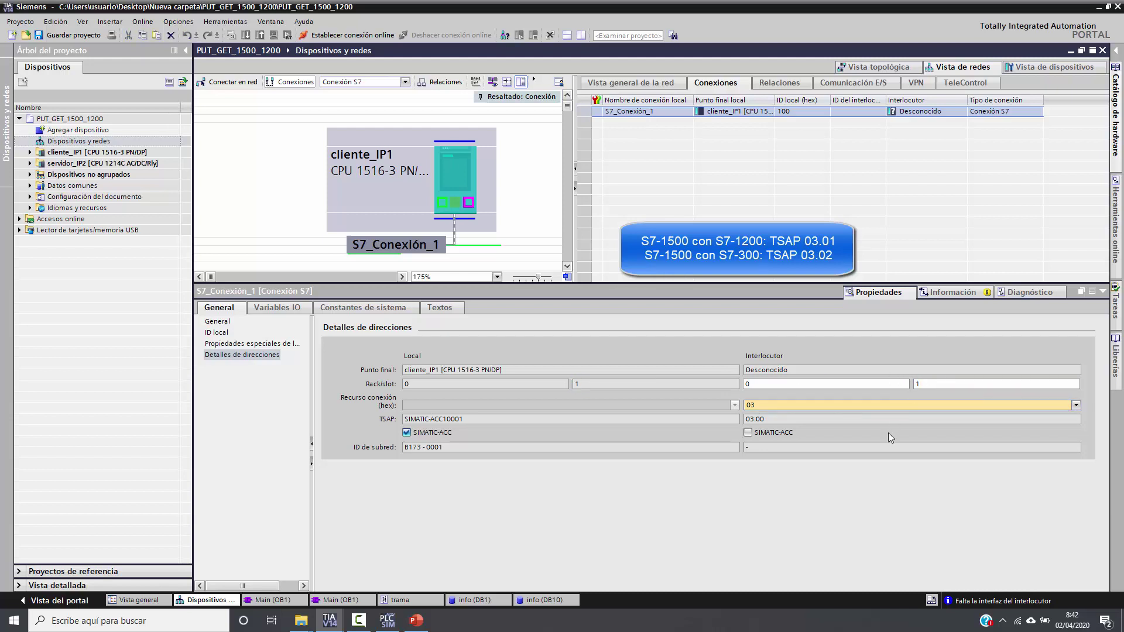
pyautogui.click(906, 383)
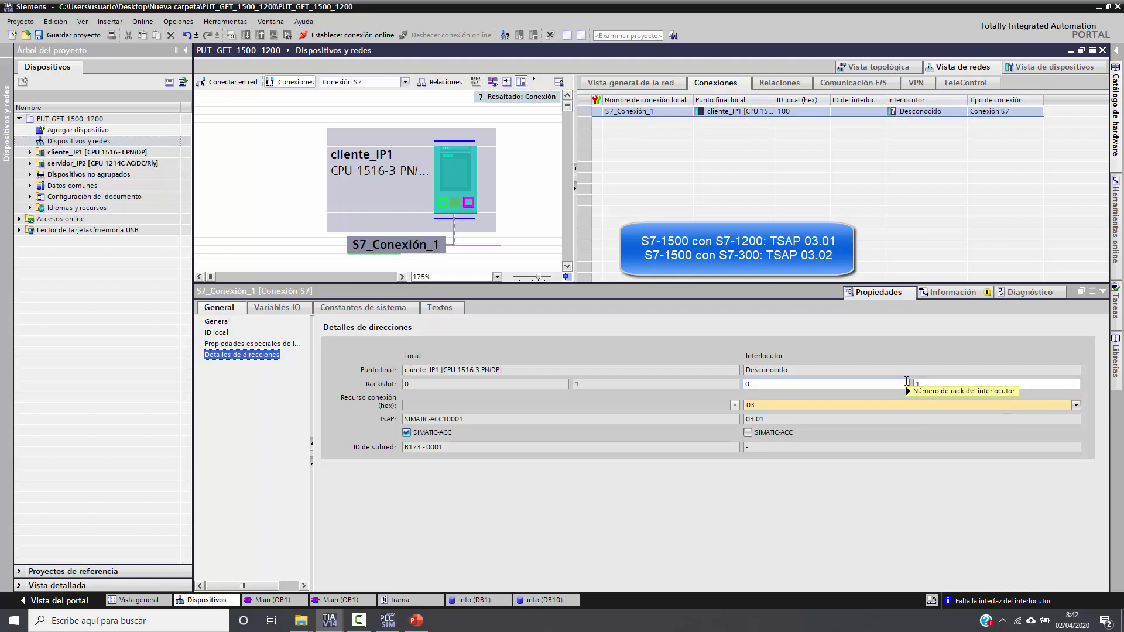
pyautogui.click(860, 471)
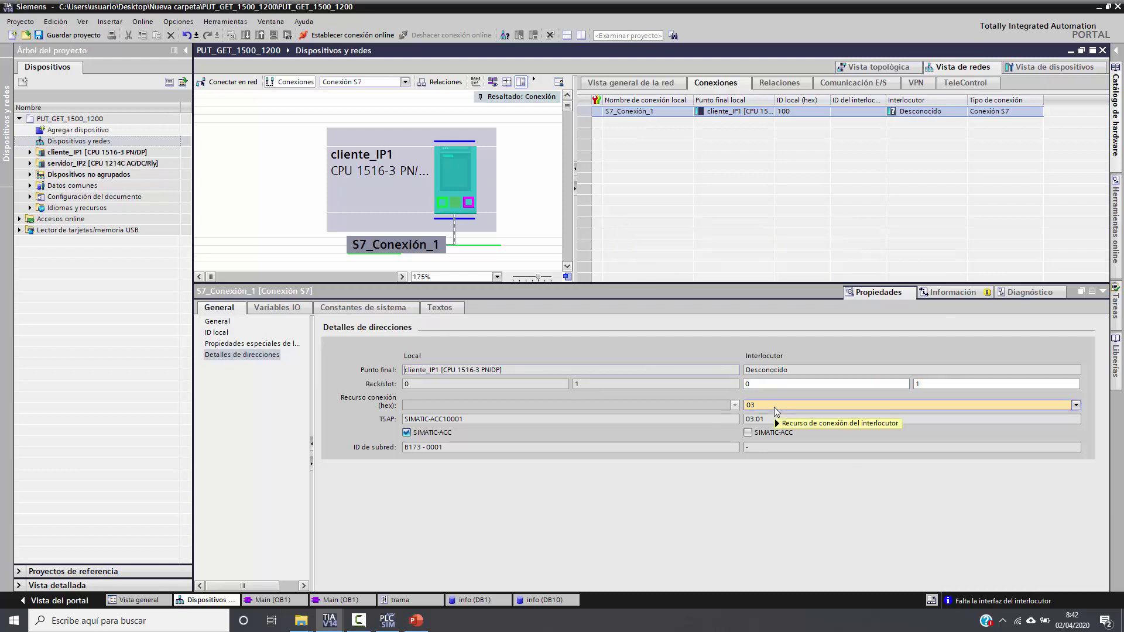
pyautogui.moveTo(776, 411)
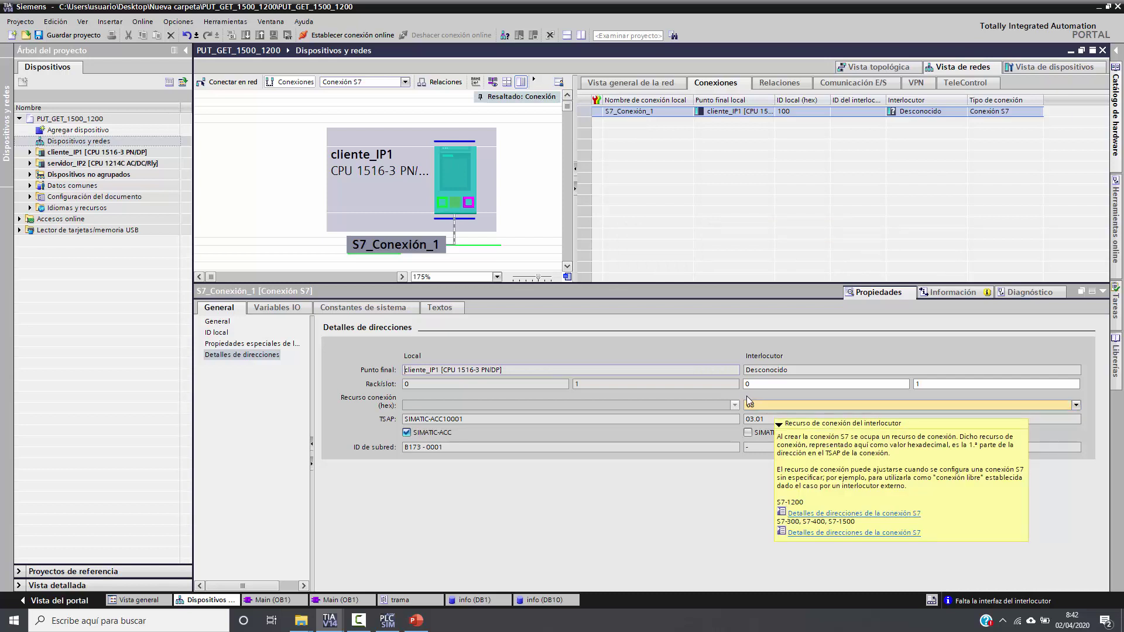
pyautogui.click(85, 35)
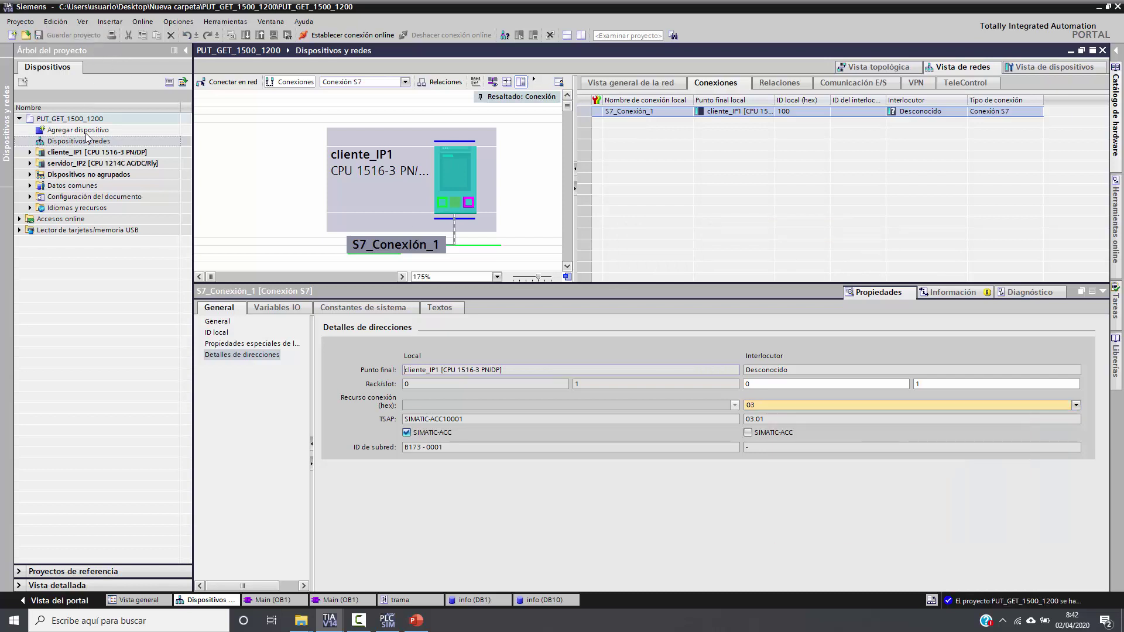
# Step: Compile servidor_IP2 and collapse the connection table beside the network view
pyautogui.click(87, 164)
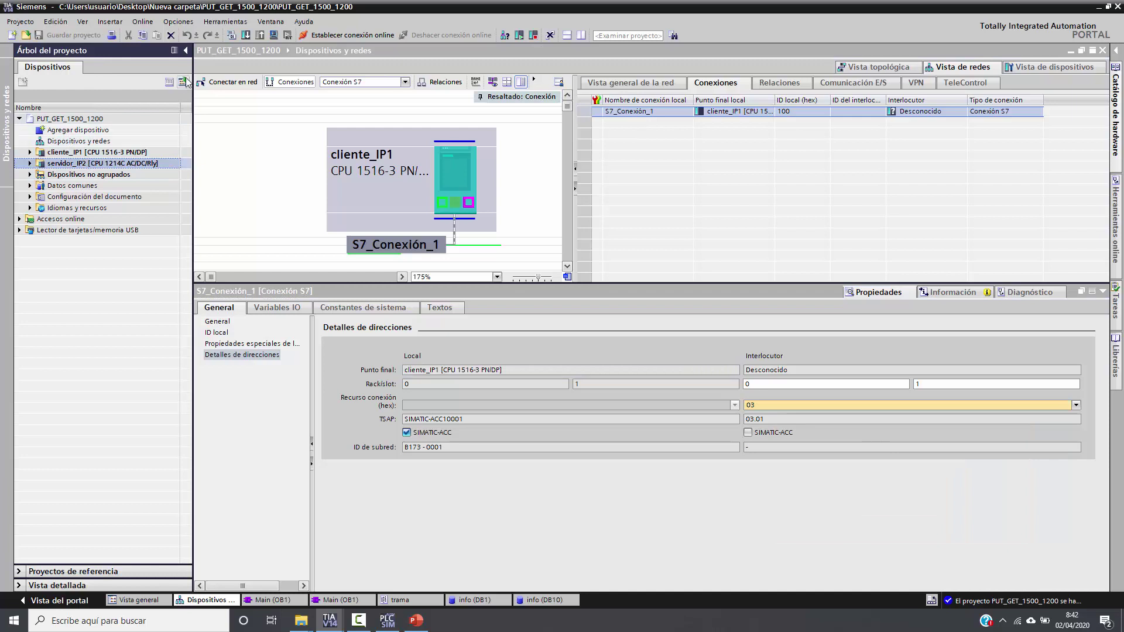
pyautogui.click(1102, 291)
pyautogui.click(574, 335)
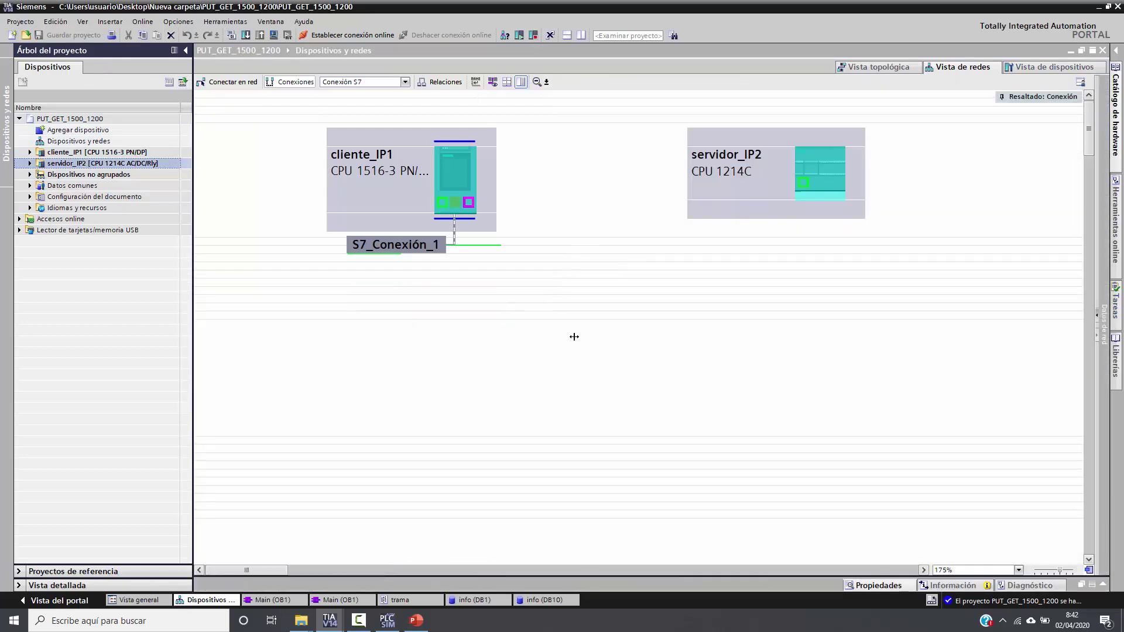
pyautogui.click(230, 38)
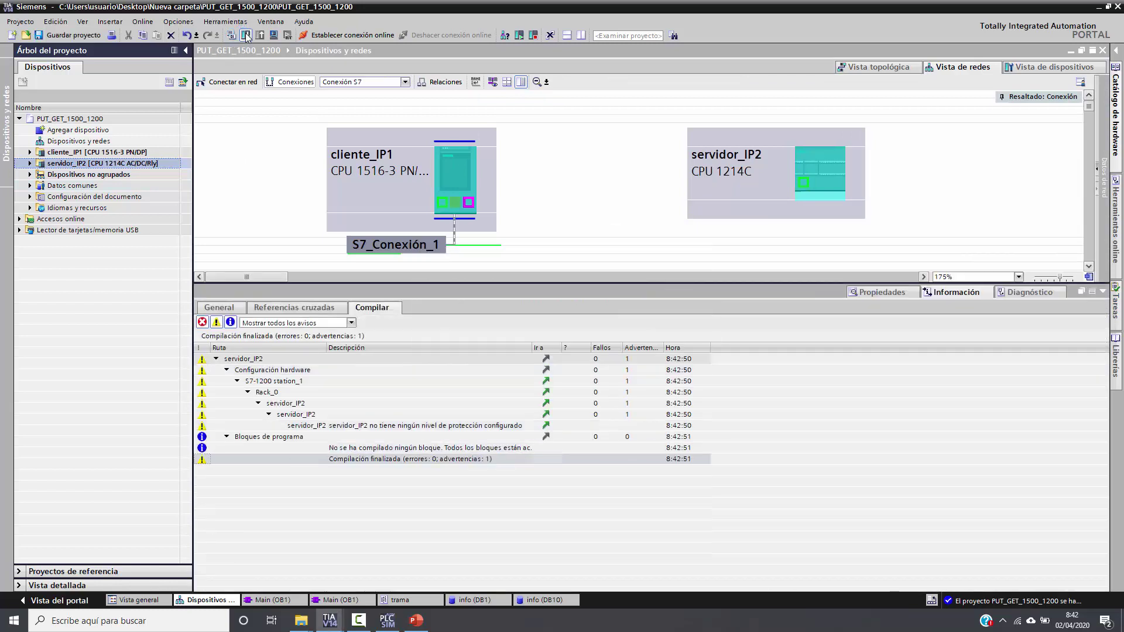
# Step: Download servidor_IP2 to the device at 192.168.0.2 through the Realtek PCIe GBE Family Controller interface
pyautogui.click(246, 36)
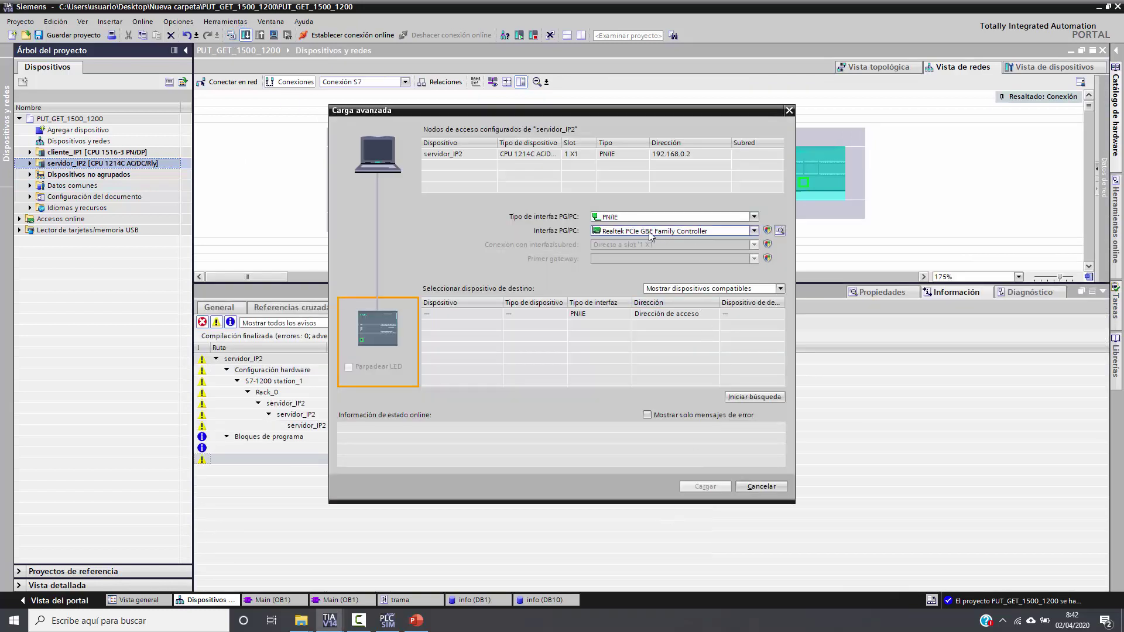
pyautogui.click(745, 395)
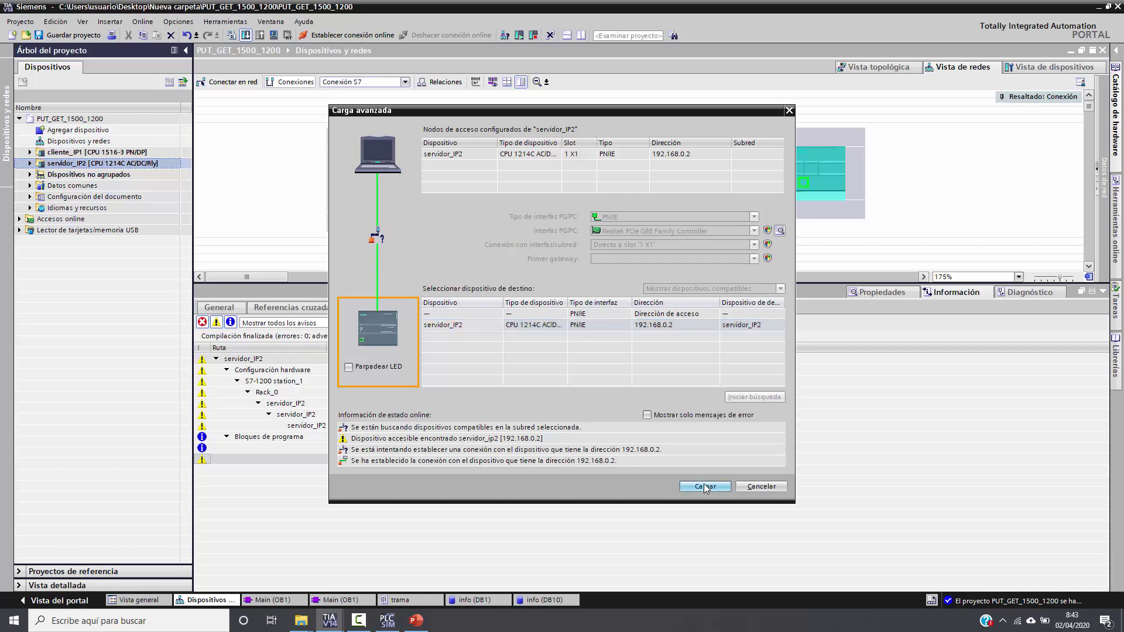
pyautogui.click(704, 485)
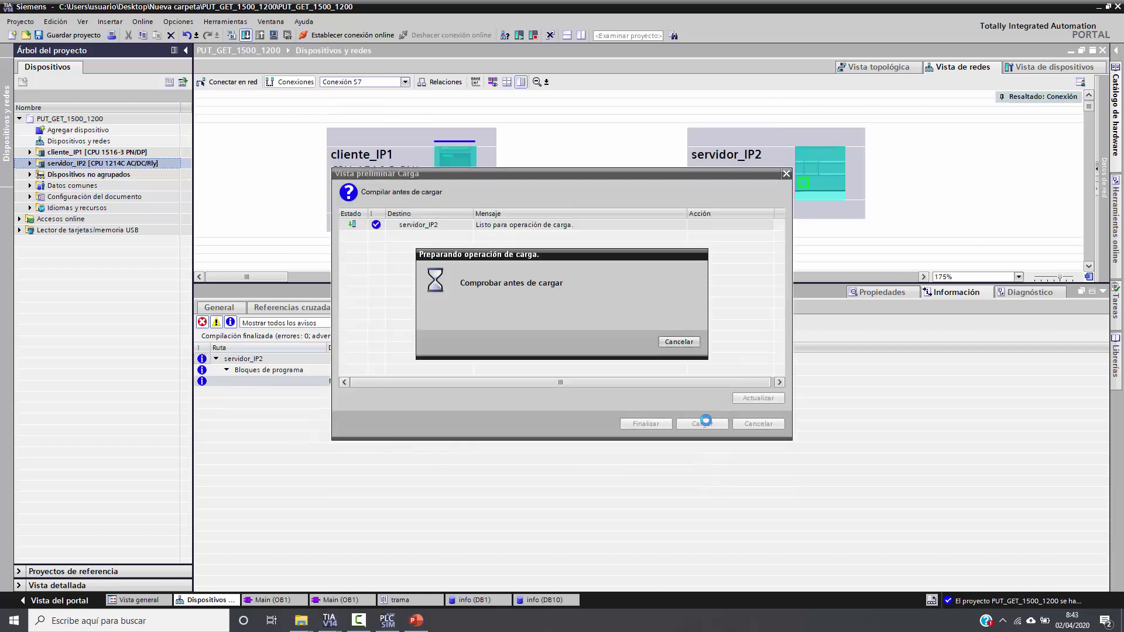
pyautogui.click(699, 423)
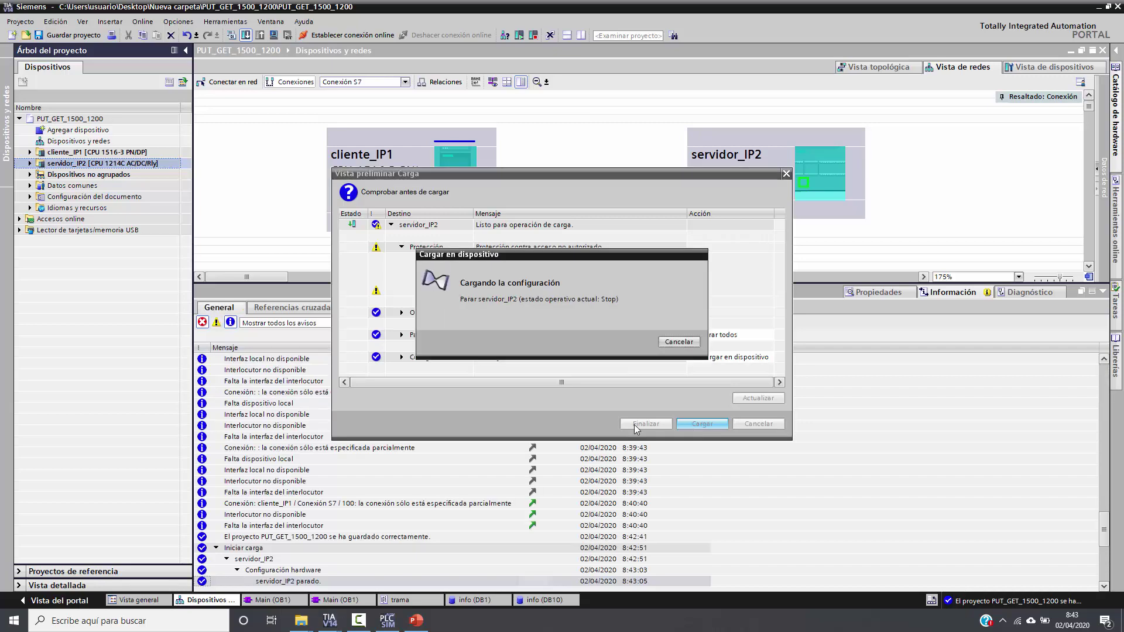
# Step: Check the connection parameters of the PUT block in Segmento 1 of cliente_IP1's Main [OB1]
pyautogui.click(29, 153)
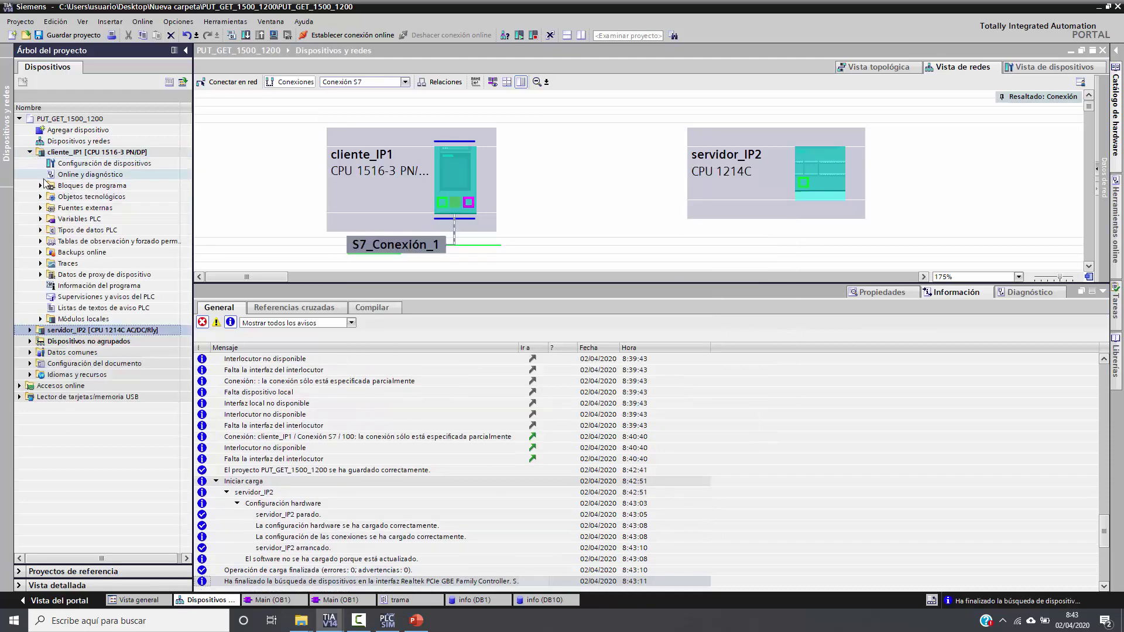
pyautogui.click(40, 185)
pyautogui.doubleClick(66, 208)
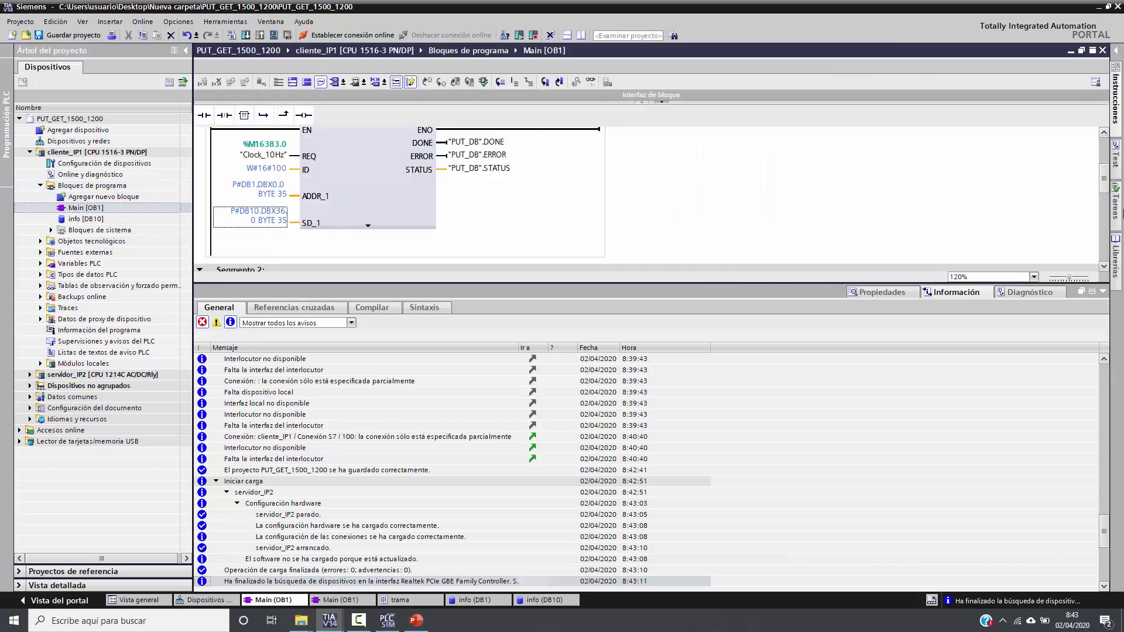
pyautogui.scroll(3, 389, 201)
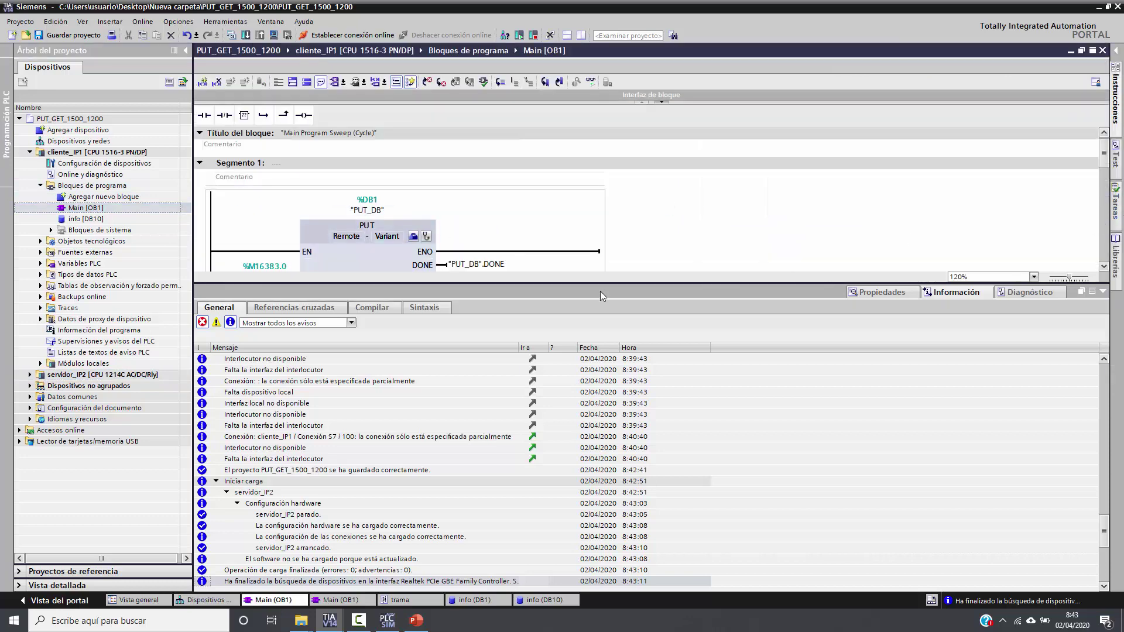
pyautogui.moveTo(595, 283); pyautogui.dragTo(595, 428)
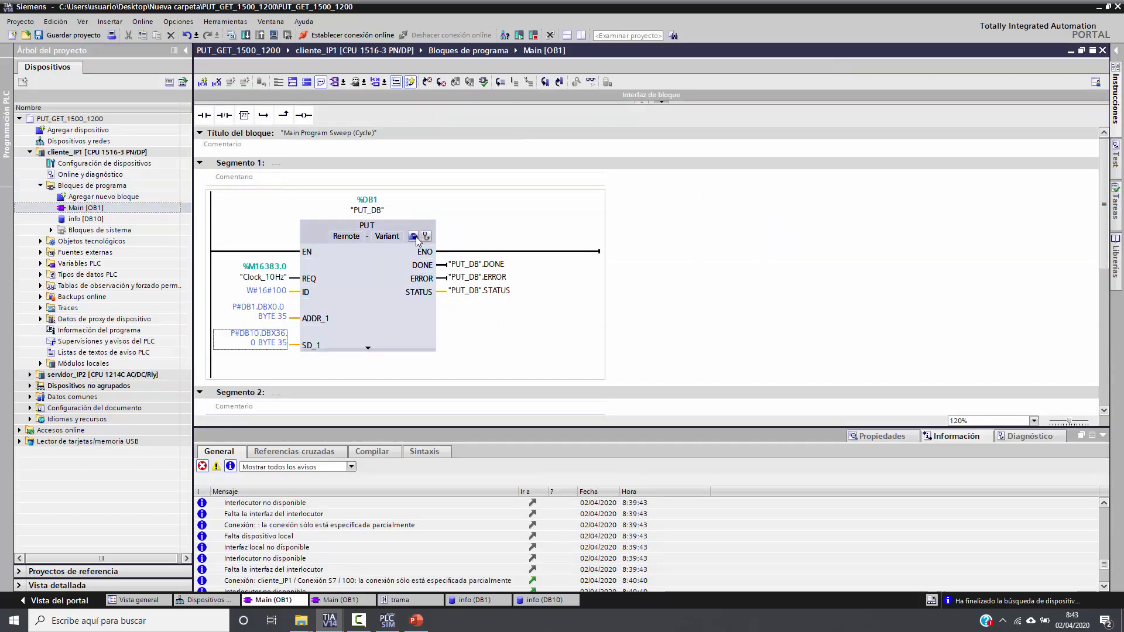
pyautogui.click(416, 238)
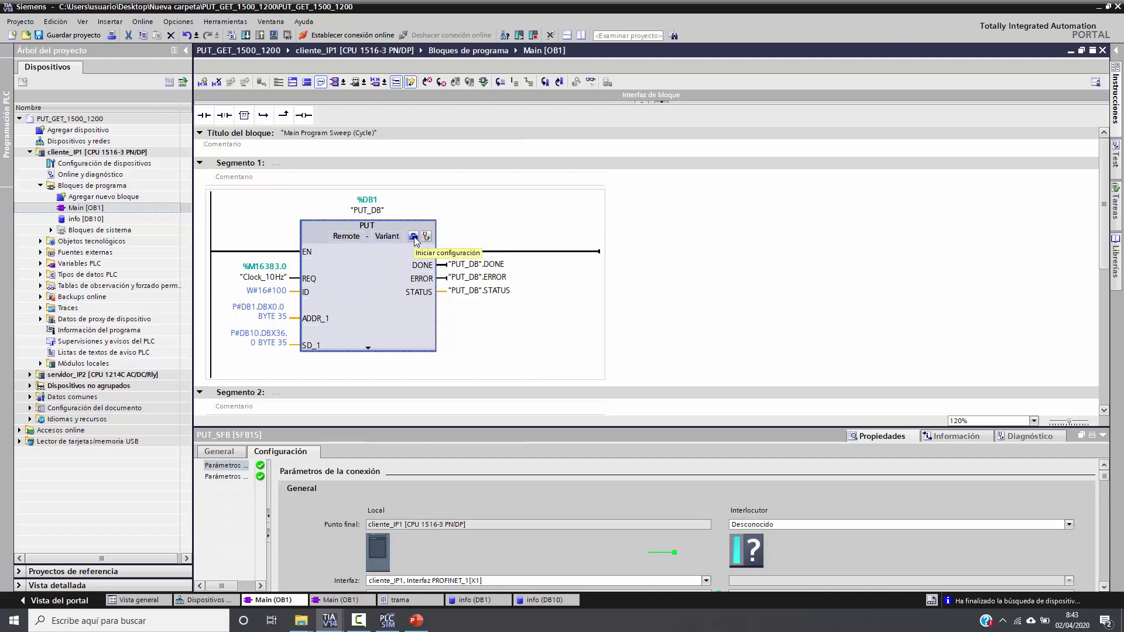
pyautogui.moveTo(505, 426); pyautogui.dragTo(504, 302)
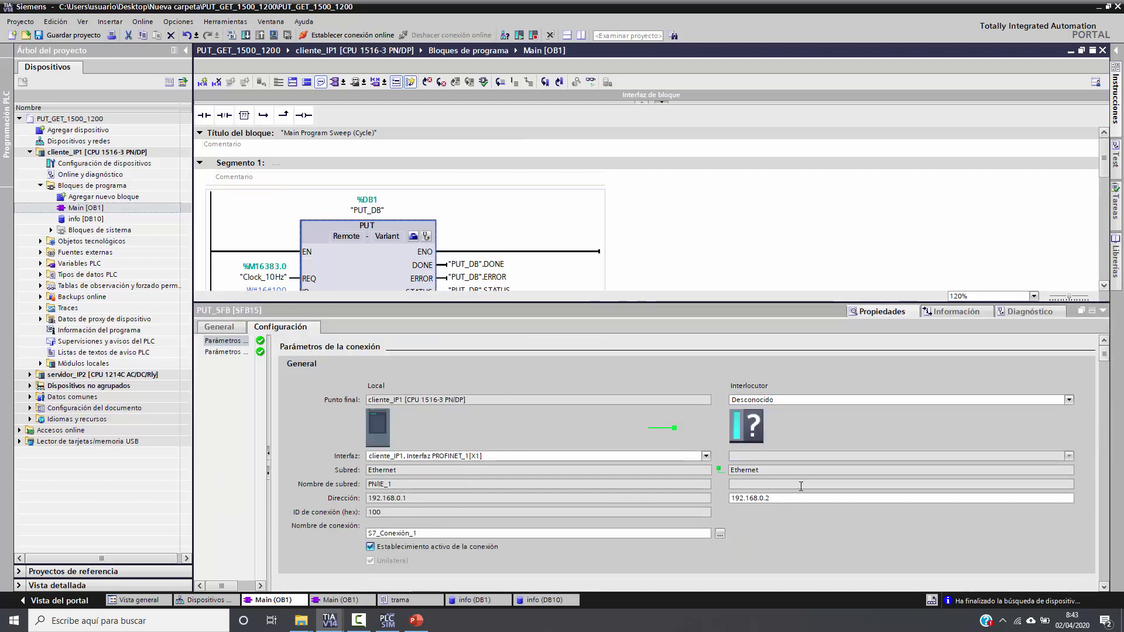
# Step: Check the connection and block parameters of the GET block in Segmento 2 of Main [OB1]
pyautogui.scroll(-5, 414, 258)
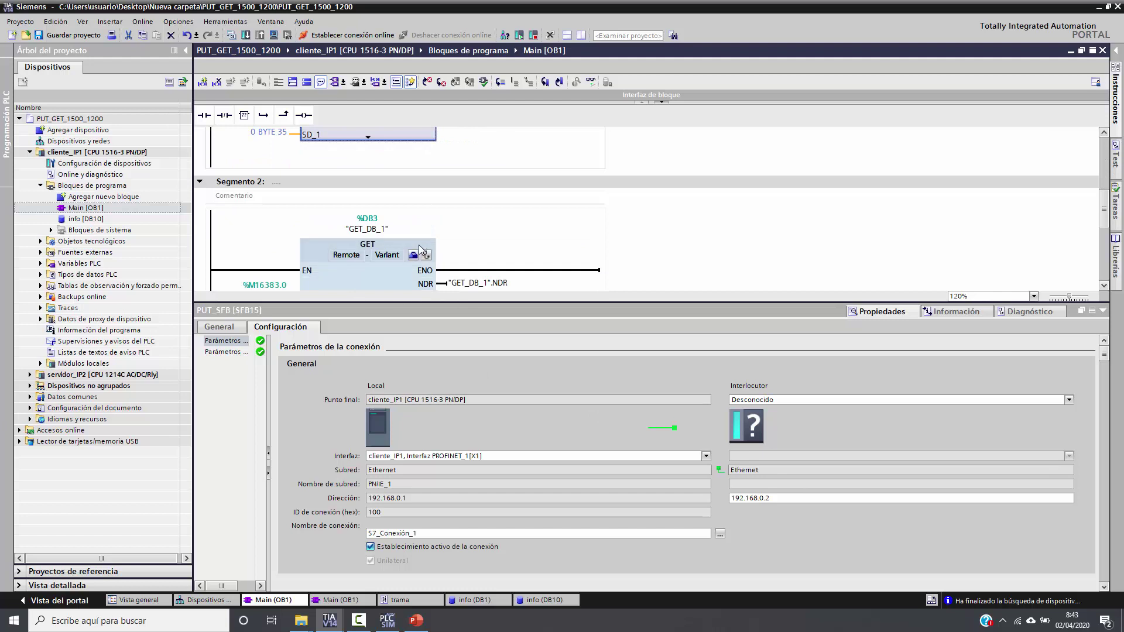
pyautogui.click(414, 257)
pyautogui.scroll(-1, 465, 226)
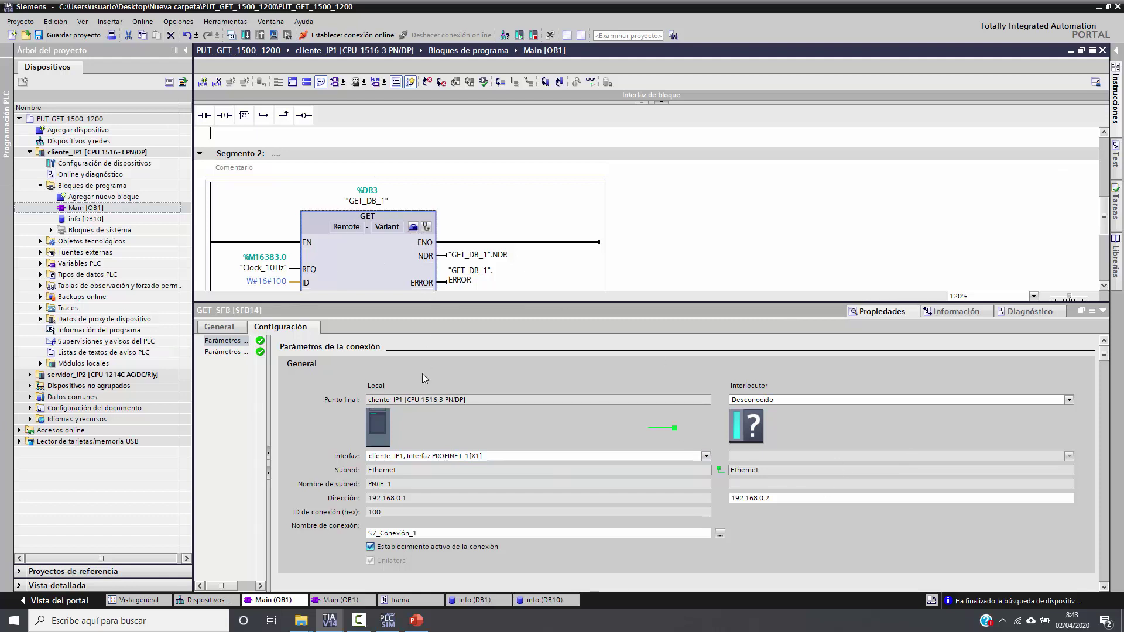
pyautogui.click(231, 351)
pyautogui.click(225, 340)
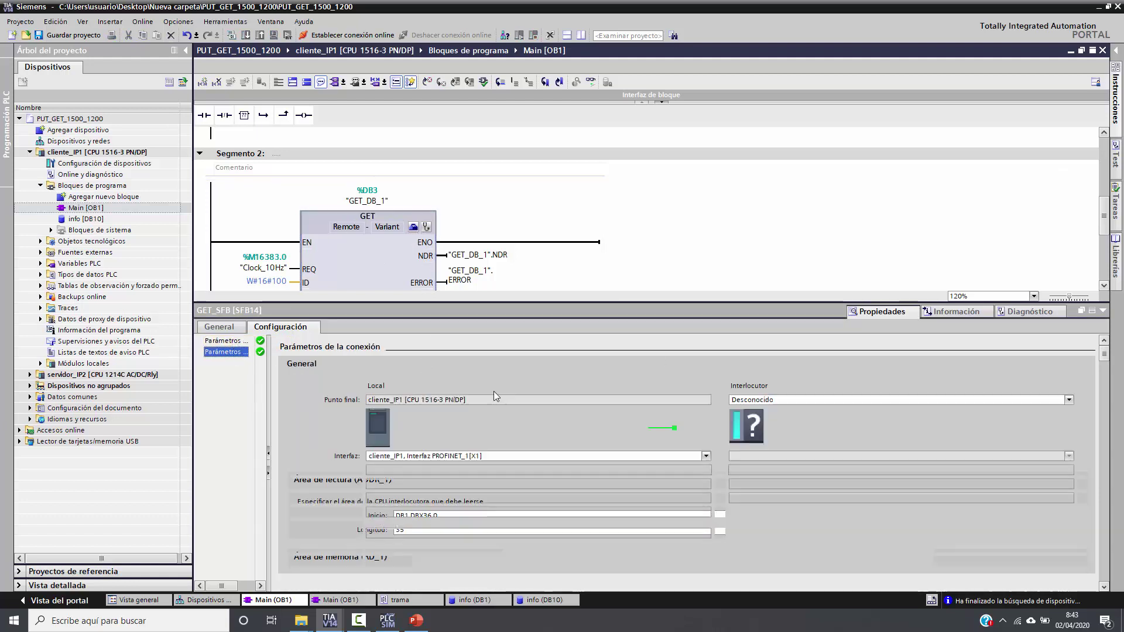
# Step: Search for cliente_IP1's download target through the Siemens PLCSIM Virtual Ethernet Adapter on PN/IE_1, showing devices with identical addresses
pyautogui.click(130, 153)
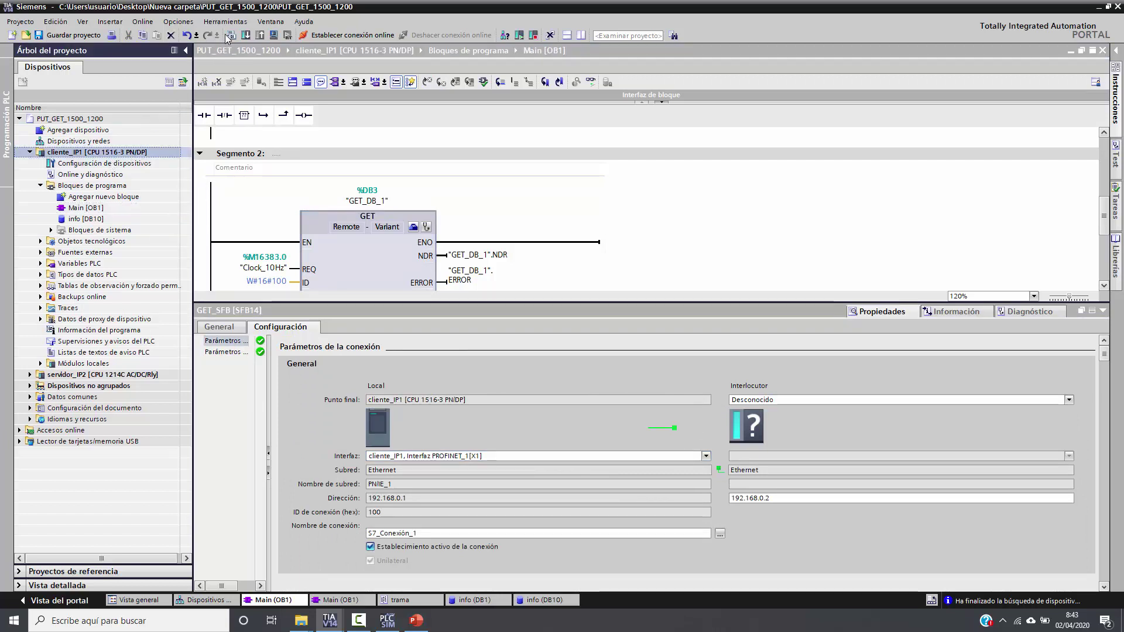
pyautogui.click(246, 35)
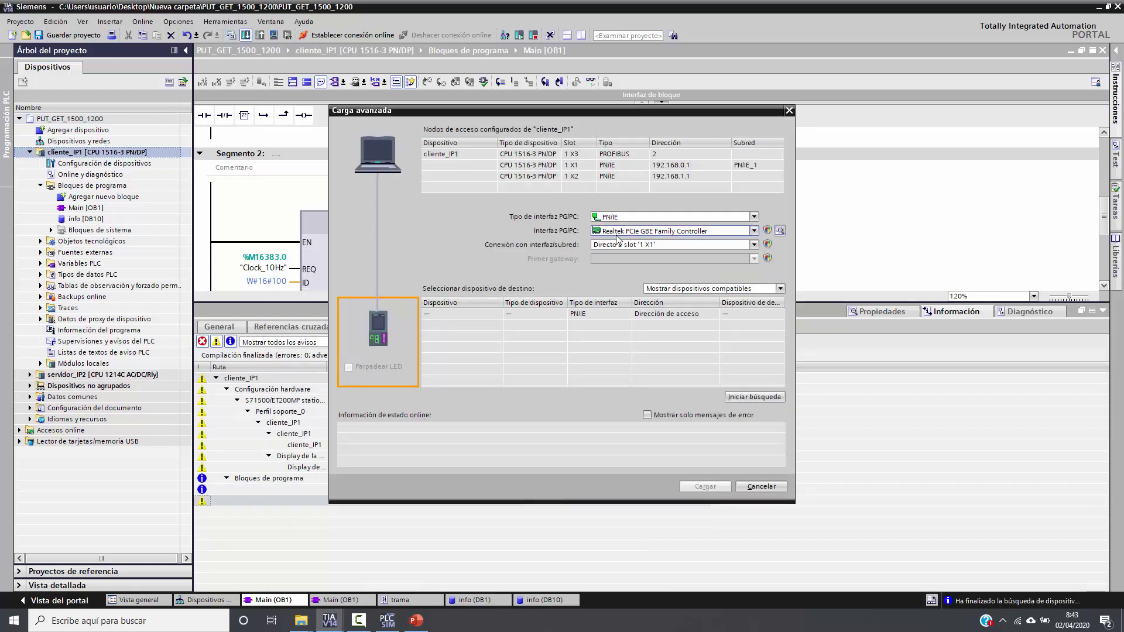
pyautogui.click(616, 233)
pyautogui.click(622, 262)
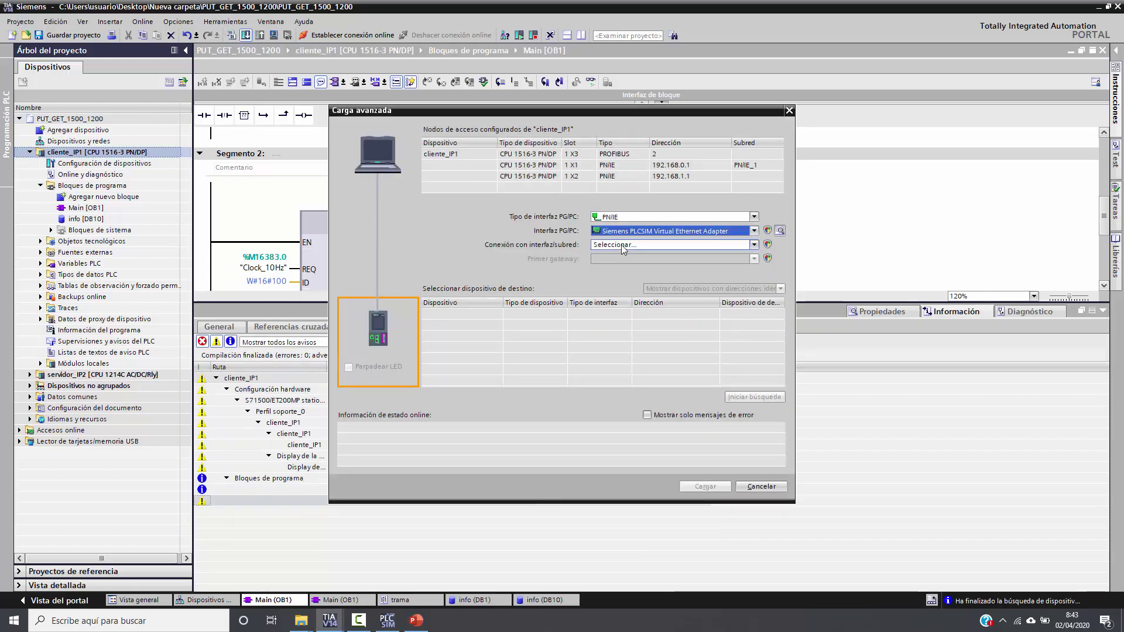
pyautogui.click(623, 246)
pyautogui.click(644, 261)
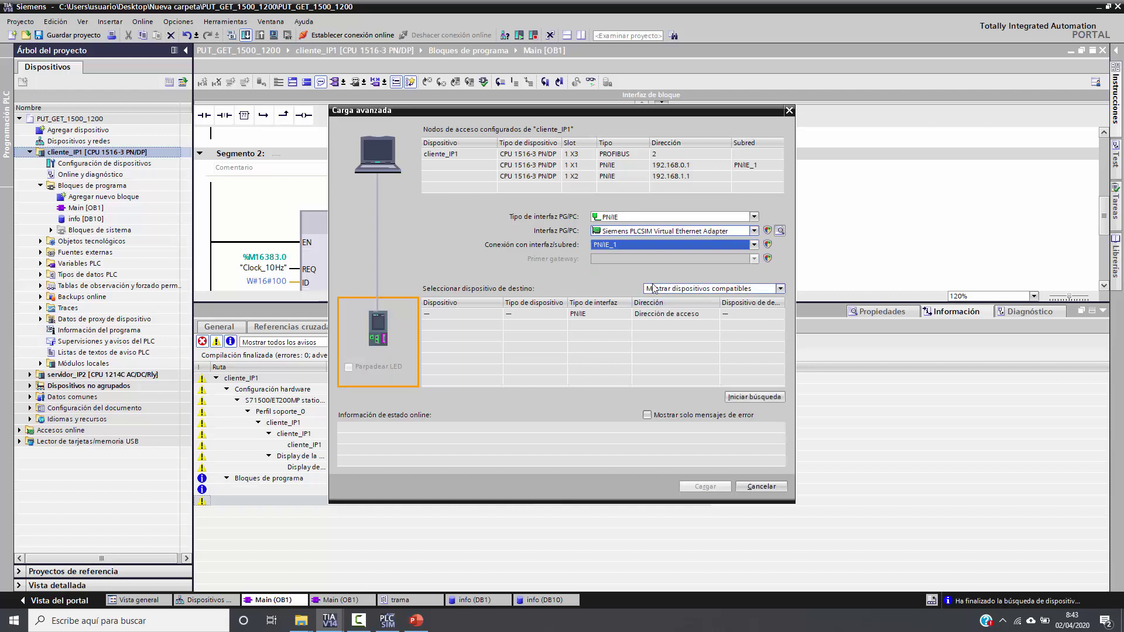
pyautogui.click(687, 293)
pyautogui.click(694, 301)
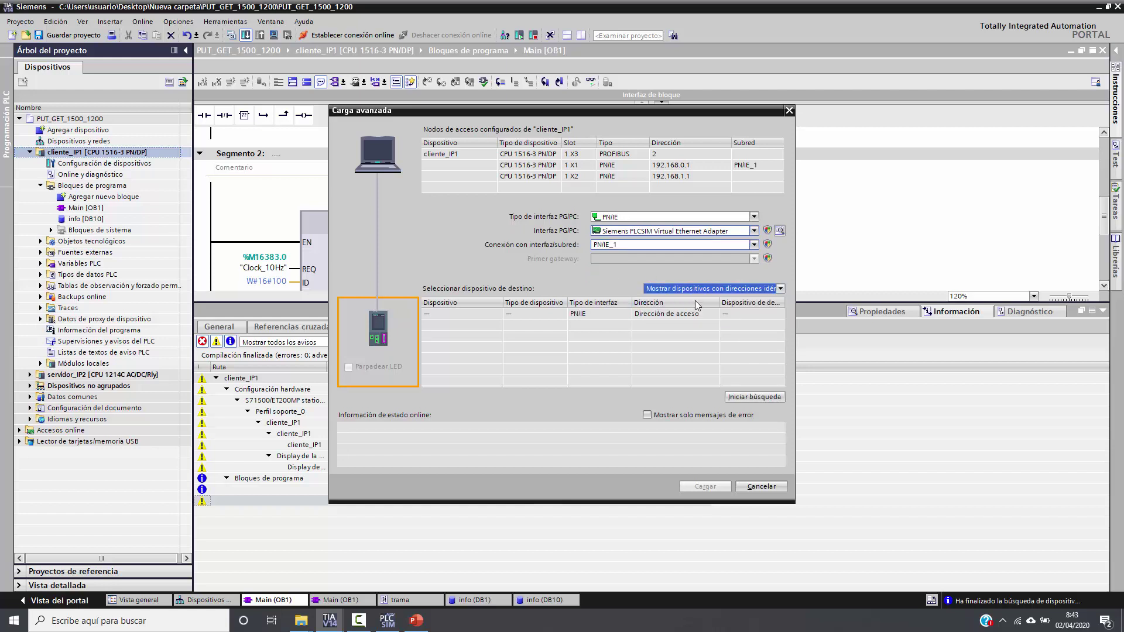
pyautogui.click(771, 399)
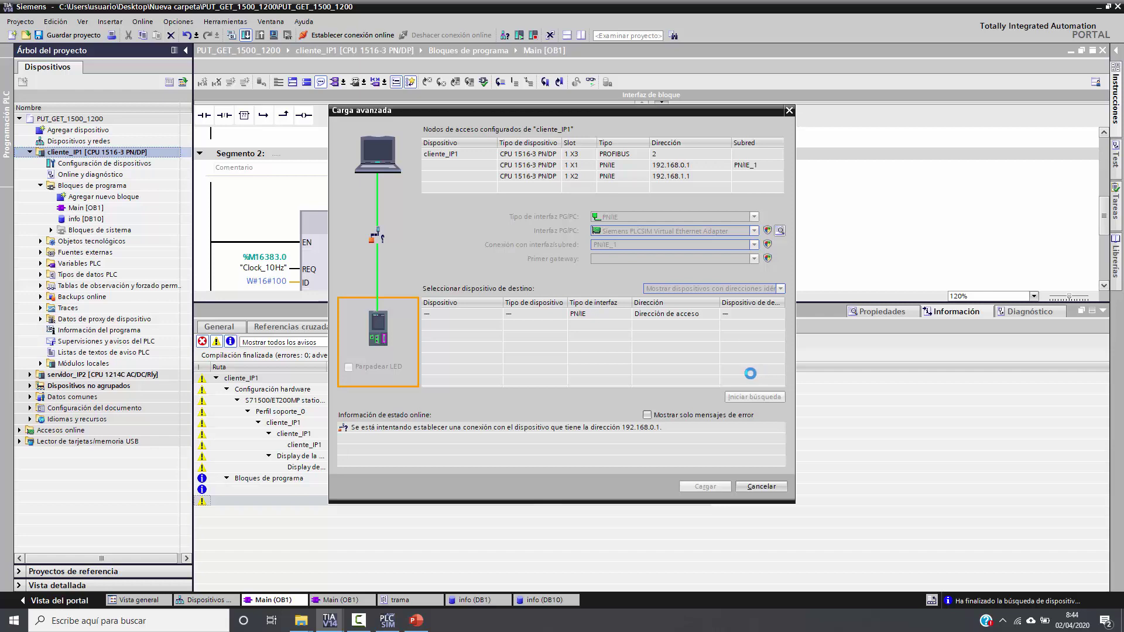
# Step: Check the active cliente_IP1 instance in the PLCSIM Advanced control panel and complete the download to it
pyautogui.click(387, 621)
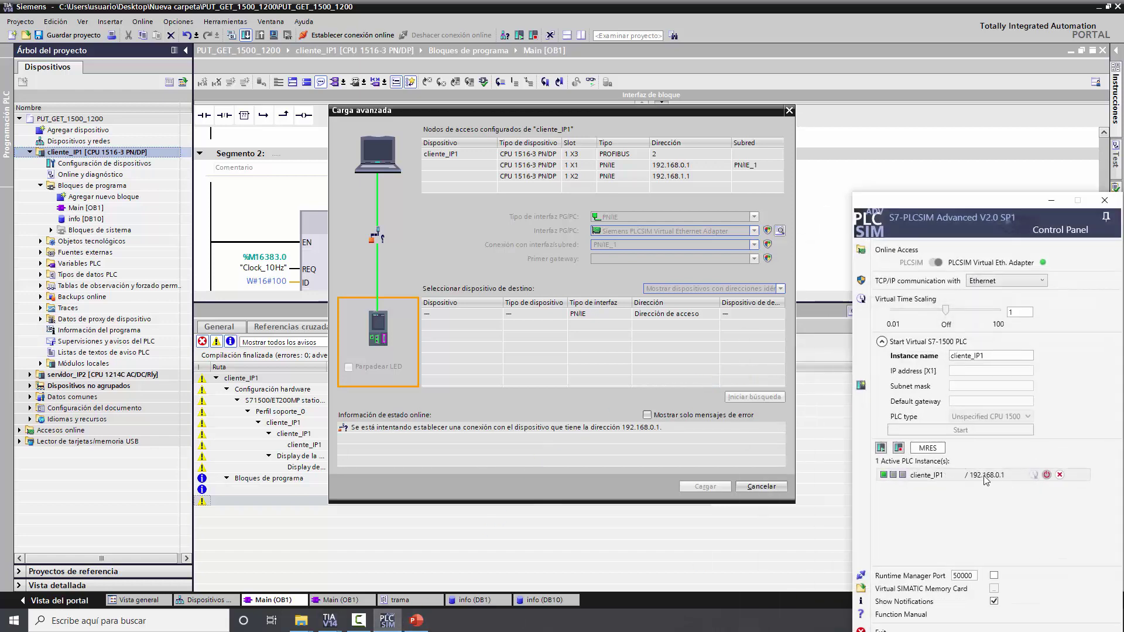
pyautogui.click(1049, 202)
pyautogui.click(704, 486)
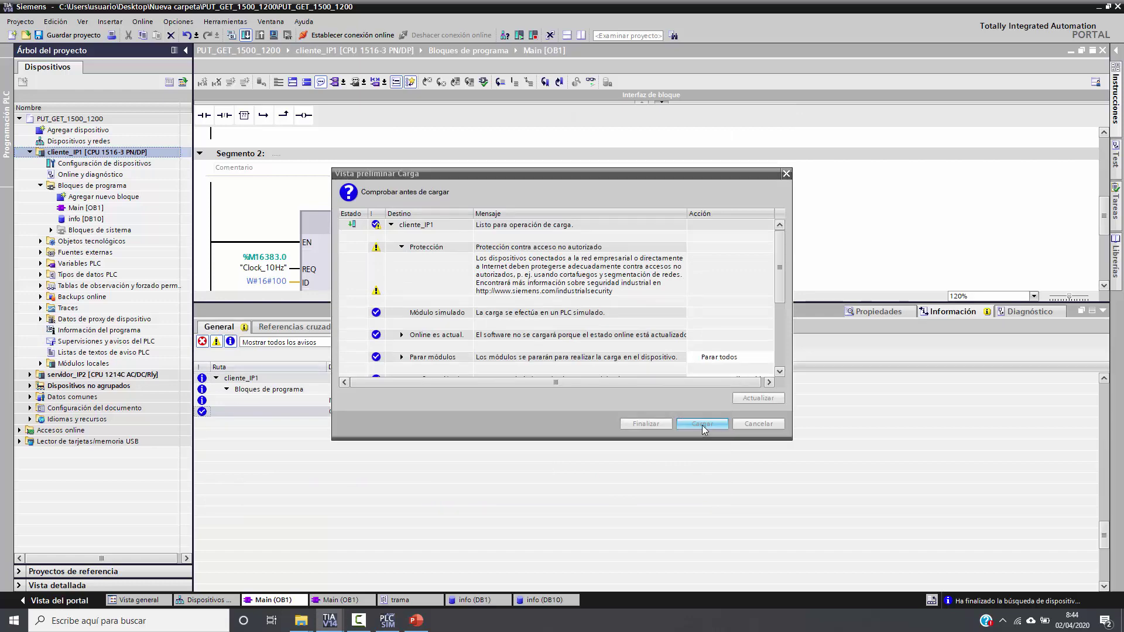
pyautogui.click(702, 424)
pyautogui.click(667, 425)
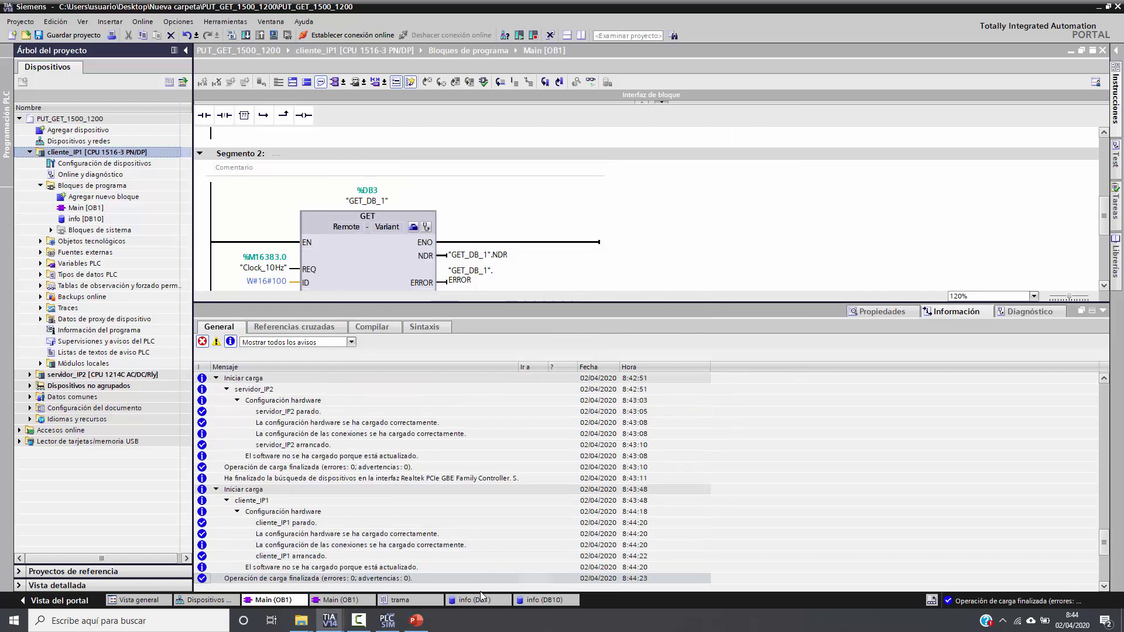
# Step: Show info [DB10] of cliente_IP1 and info [DB1] of servidor_IP2 side by side and monitor both blocks online
pyautogui.click(475, 599)
pyautogui.click(544, 599)
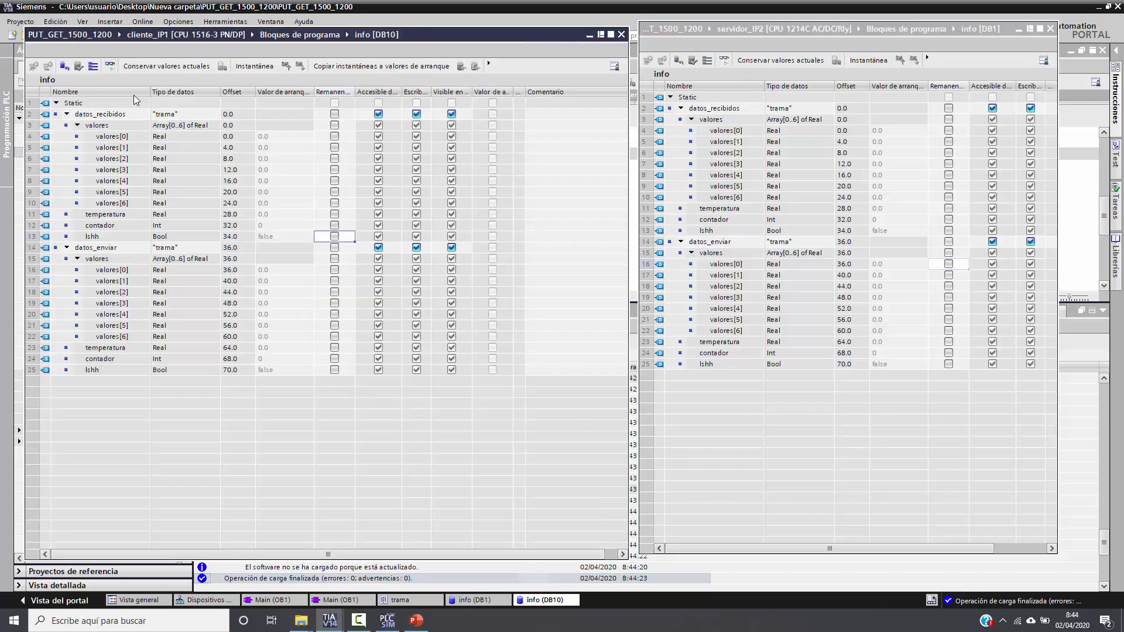
pyautogui.click(109, 66)
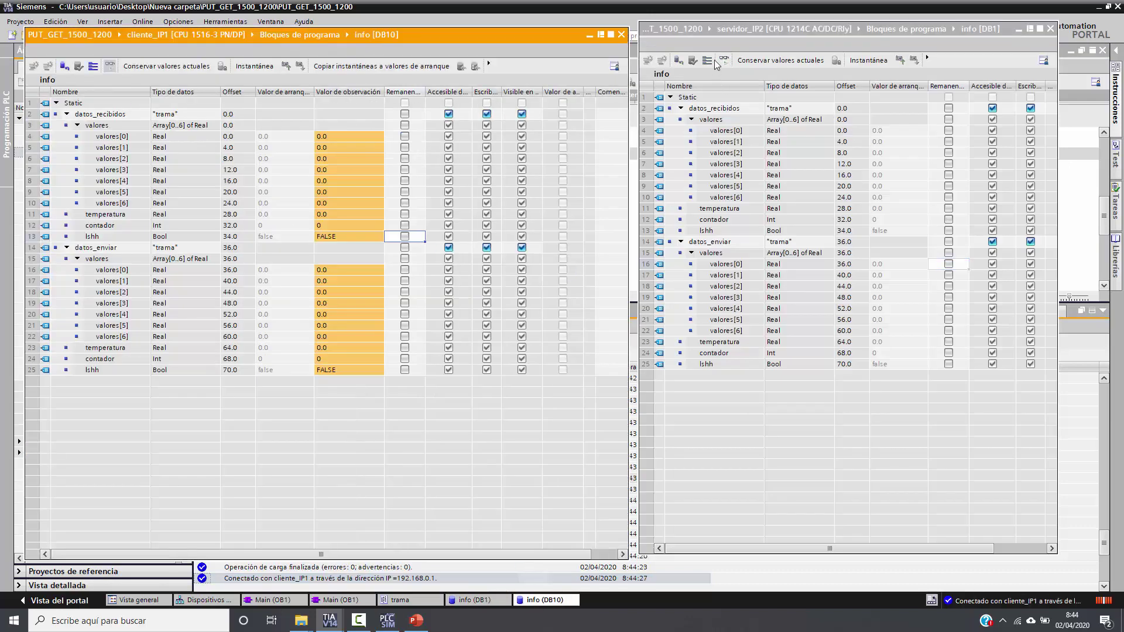
pyautogui.click(730, 153)
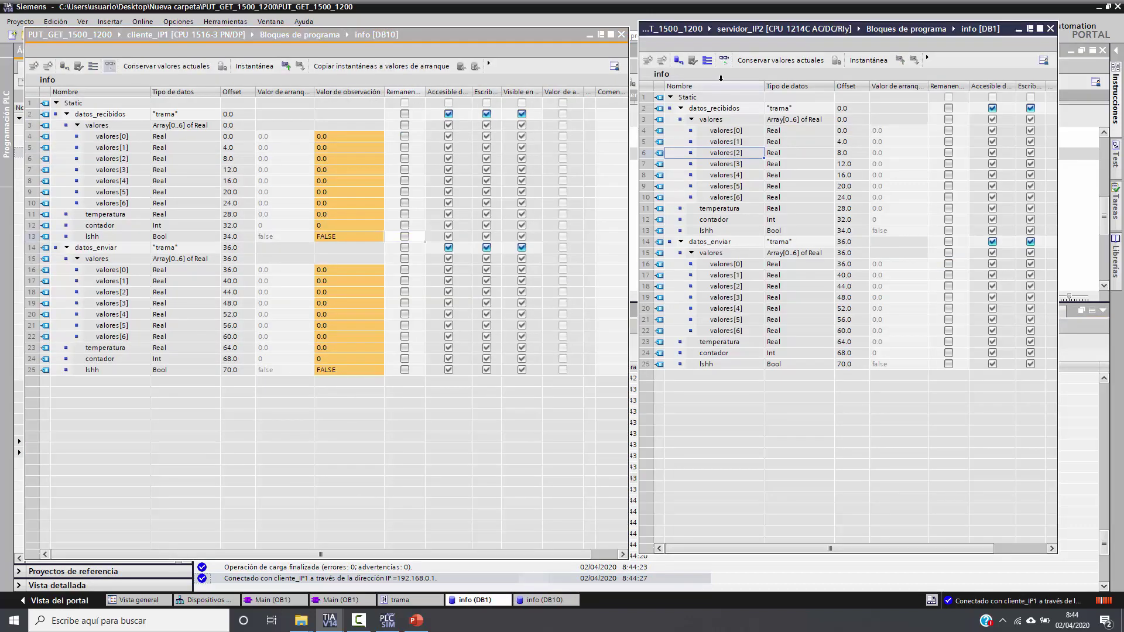
pyautogui.click(723, 61)
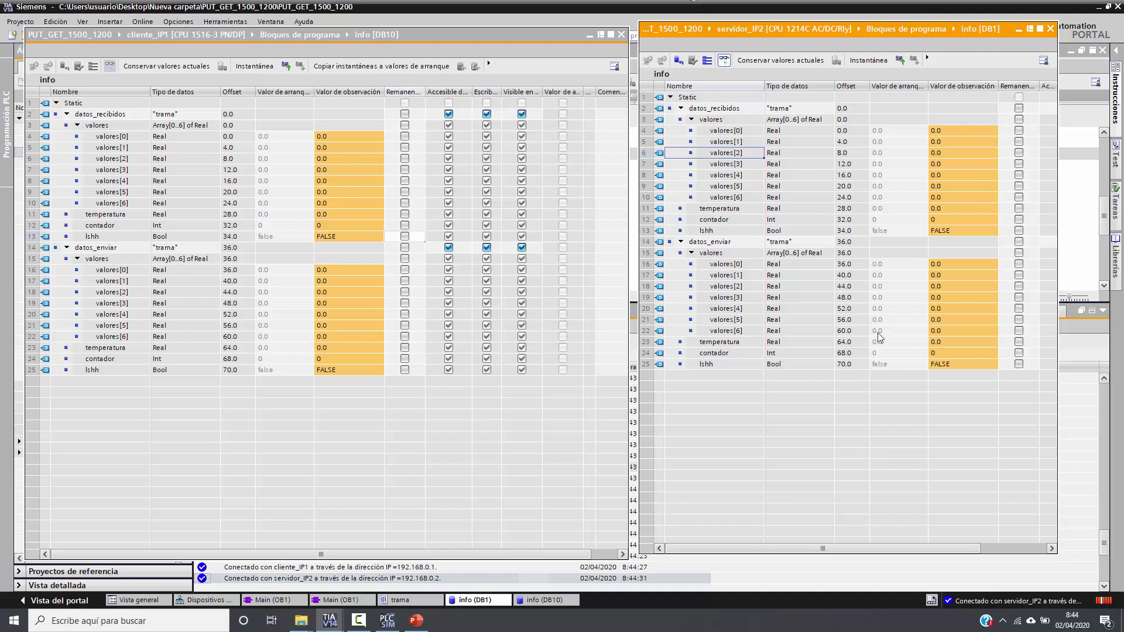
# Step: Modify the online values of datos_enviar in cliente_IP1's info [DB10]: valores[0] to 1.3 and lshh to true
pyautogui.click(111, 249)
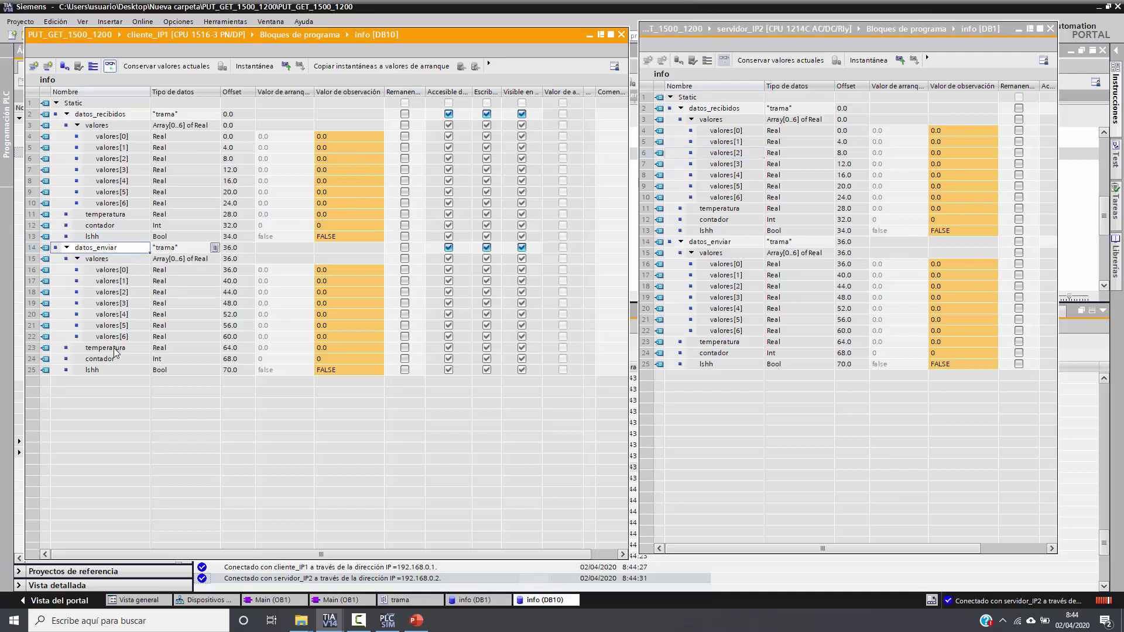
pyautogui.click(121, 274)
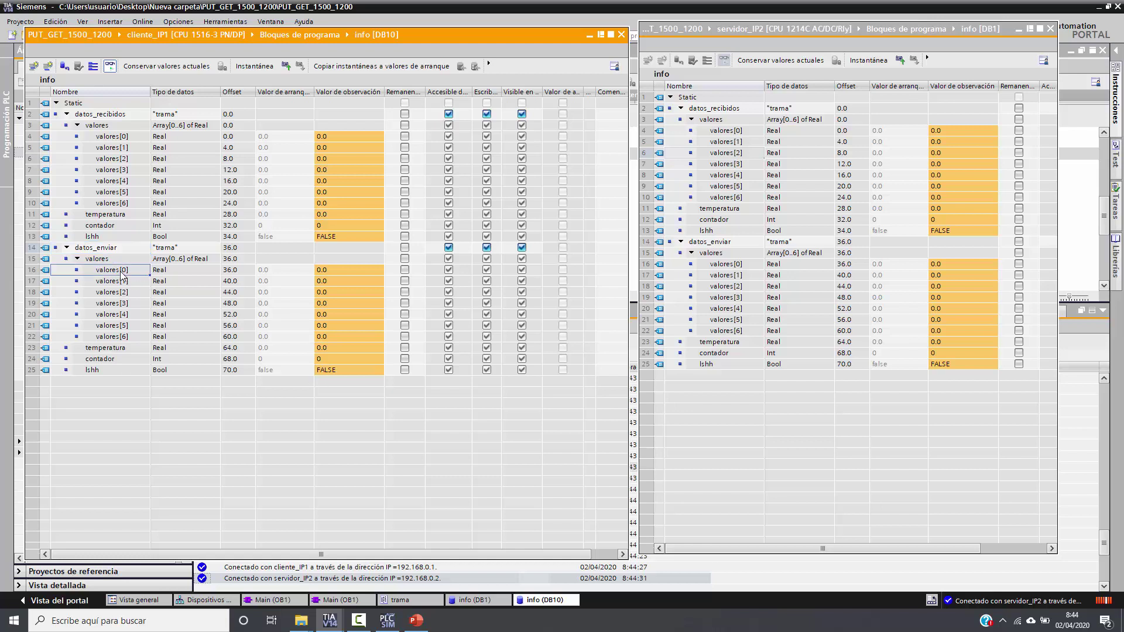
pyautogui.doubleClick(324, 273)
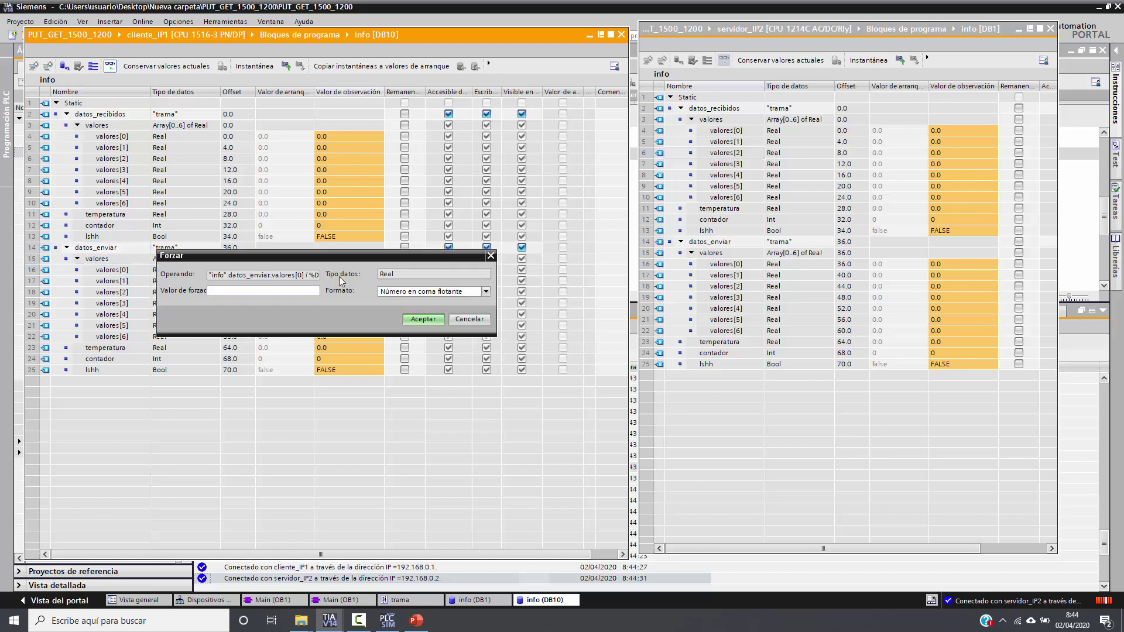
pyautogui.write('1.3')
pyautogui.press('Return')
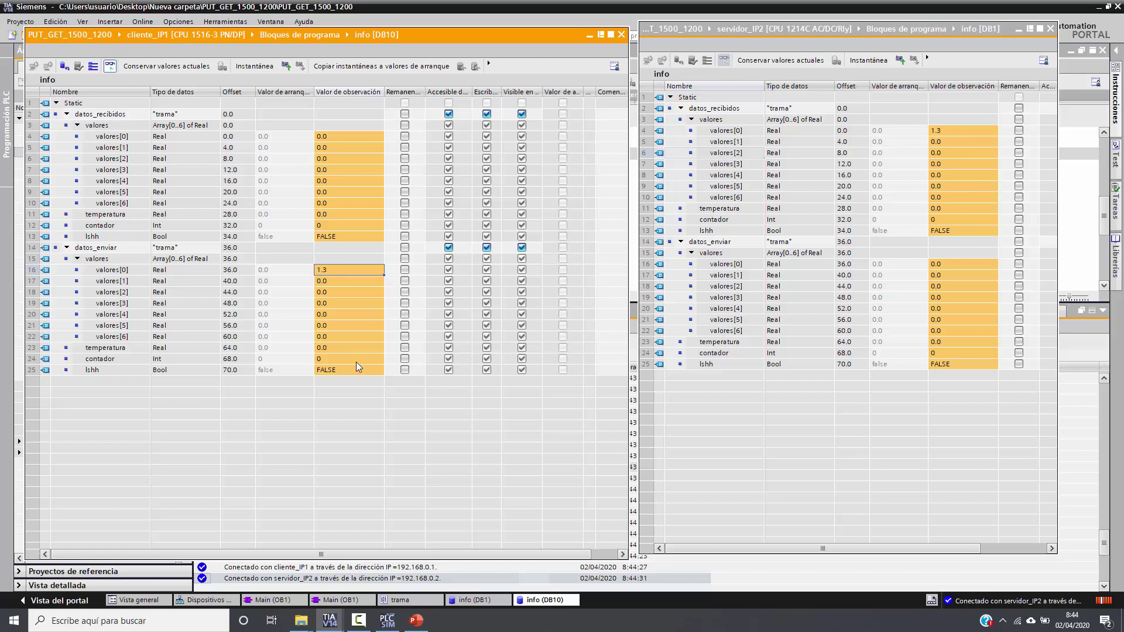
pyautogui.doubleClick(337, 367)
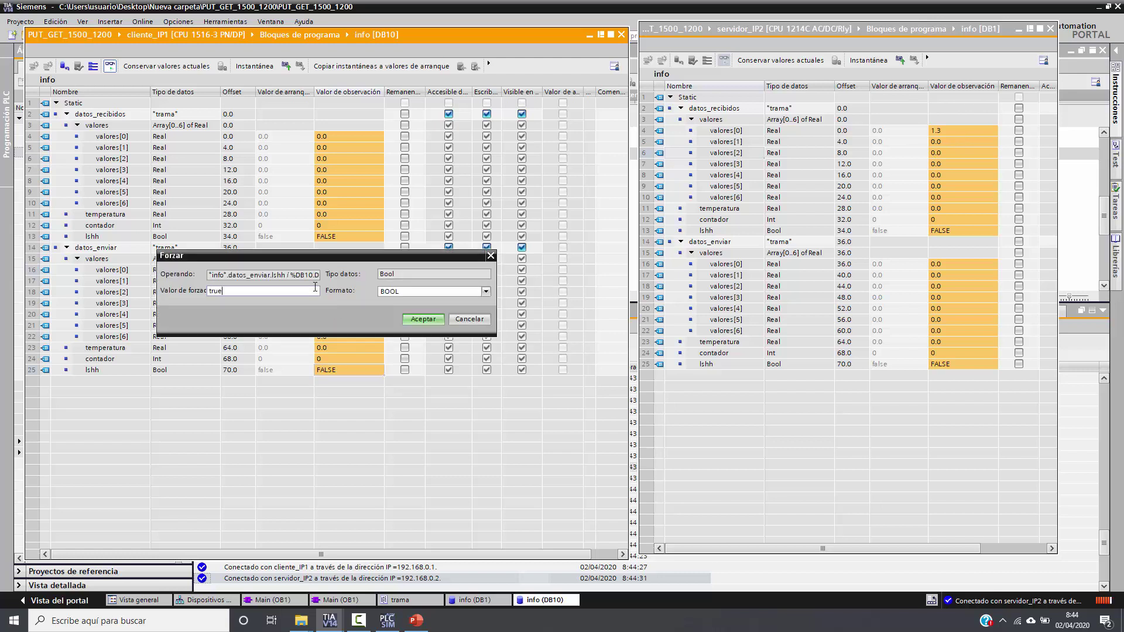
pyautogui.press('Return')
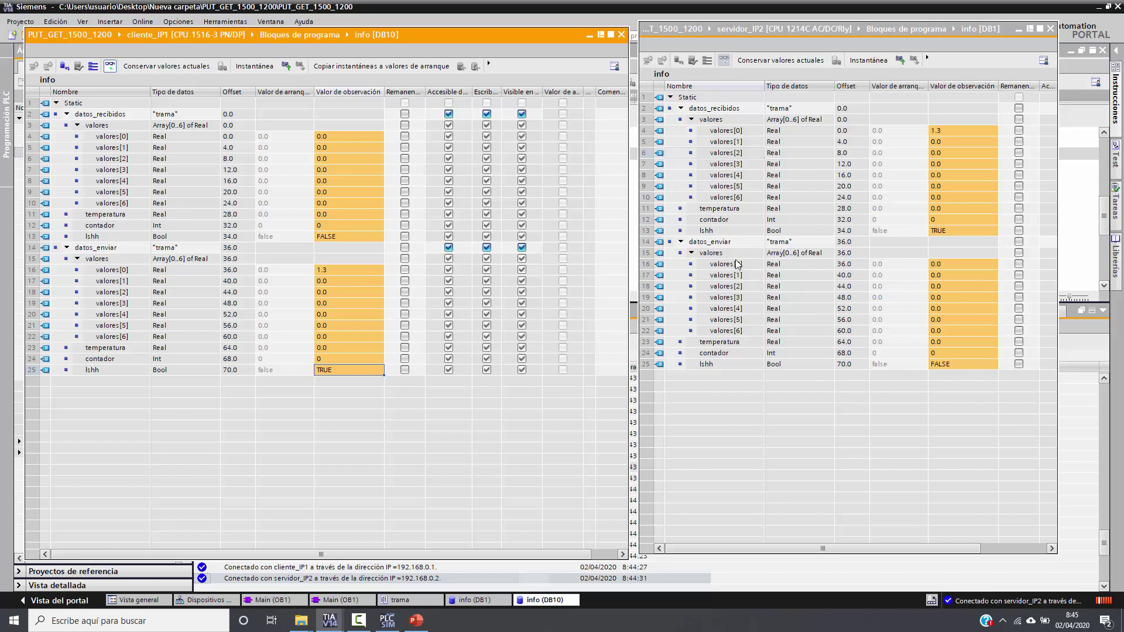
# Step: Modify datos_enviar.valores[1] to 65.4 in servidor_IP2's info [DB1] and check datos_recibidos.valores[1] in cliente_IP1
pyautogui.click(942, 275)
pyautogui.hotkey('shift', 'F2')
pyautogui.moveTo(860, 251); pyautogui.dragTo(883, 426)
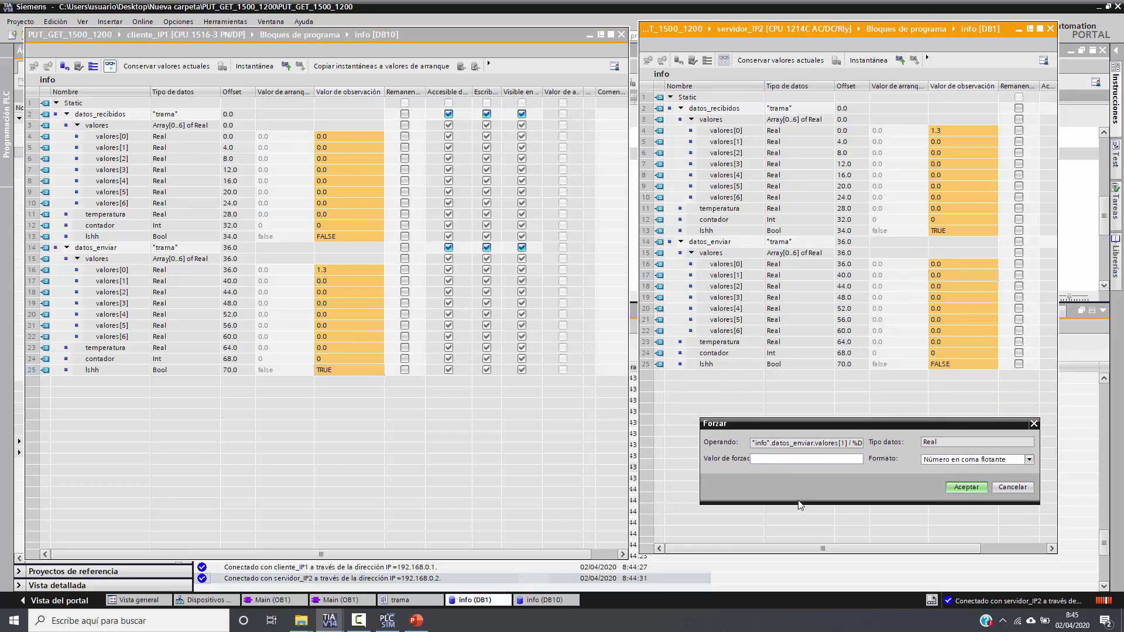
pyautogui.write('65.4')
pyautogui.press('Return')
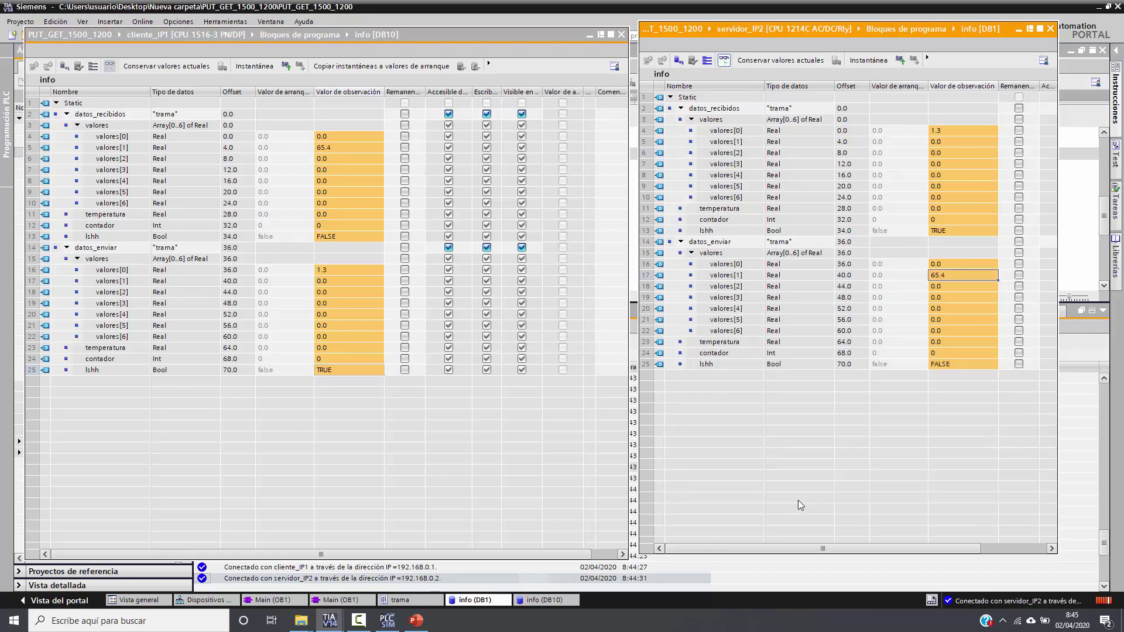
pyautogui.click(115, 148)
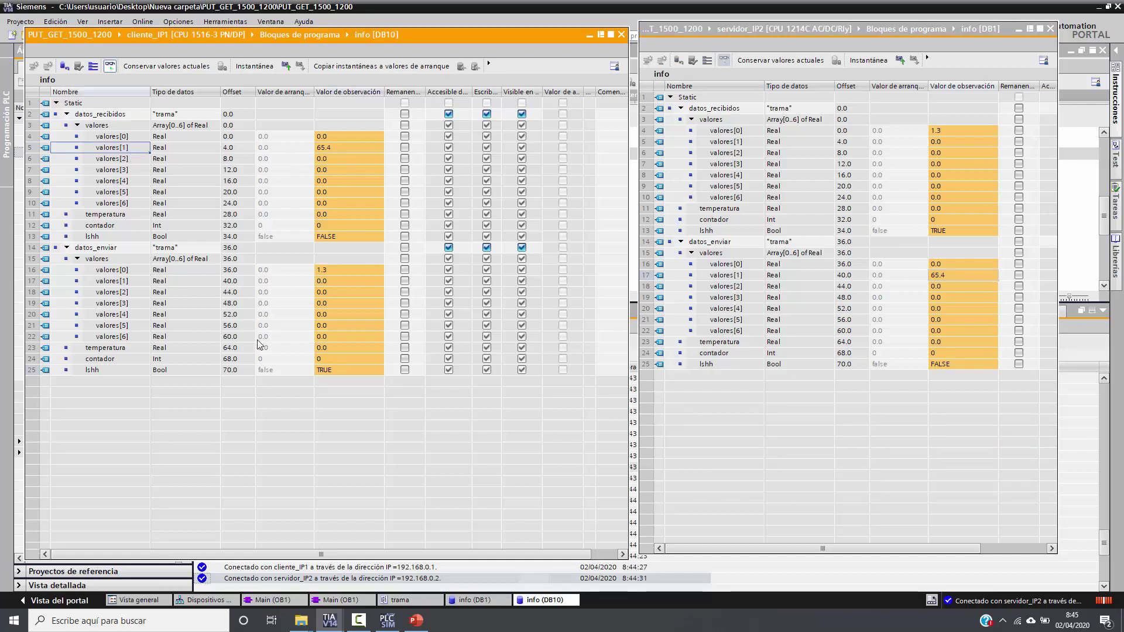
# Step: Minimize both data block windows and disconnect the online connections of cliente_IP1 and servidor_IP2
pyautogui.click(589, 35)
pyautogui.click(1019, 29)
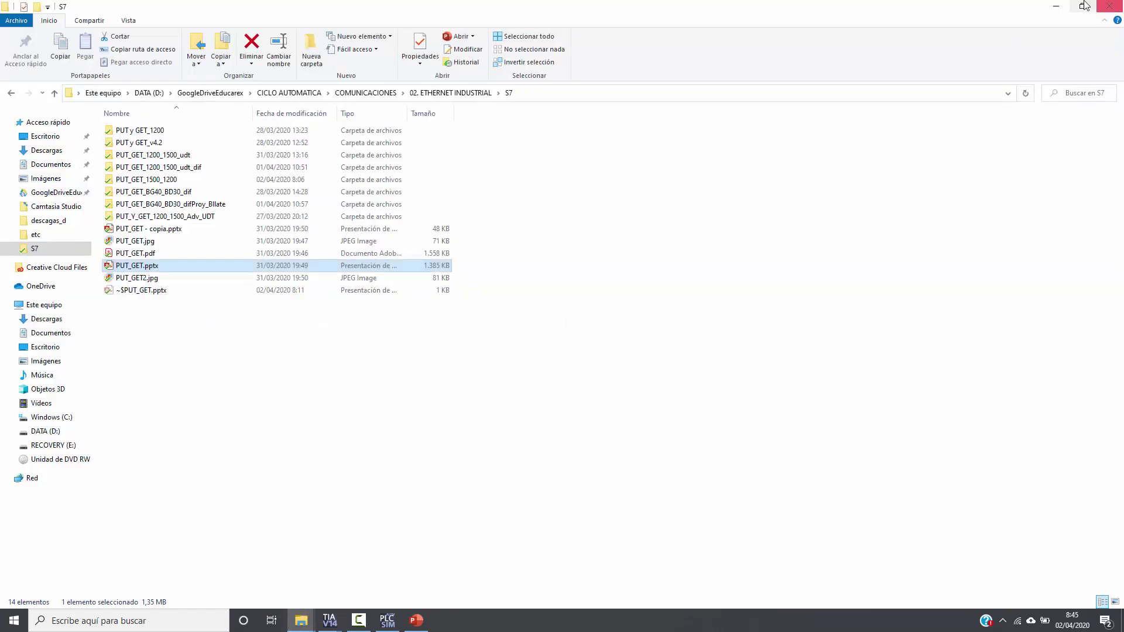
pyautogui.click(1052, 6)
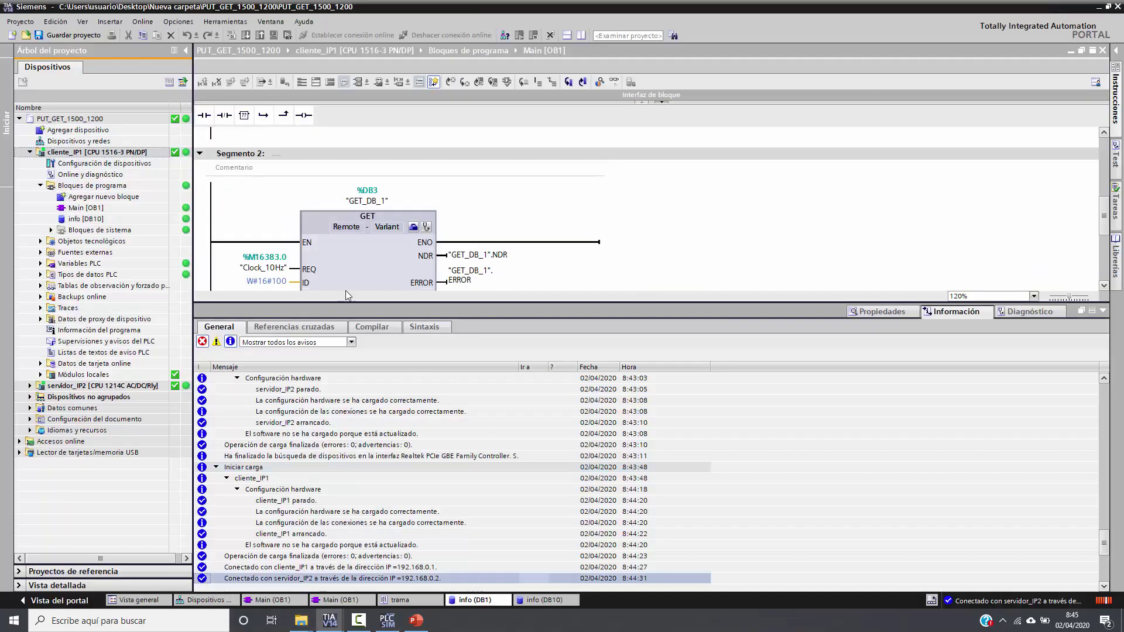
pyautogui.click(93, 151)
pyautogui.click(420, 35)
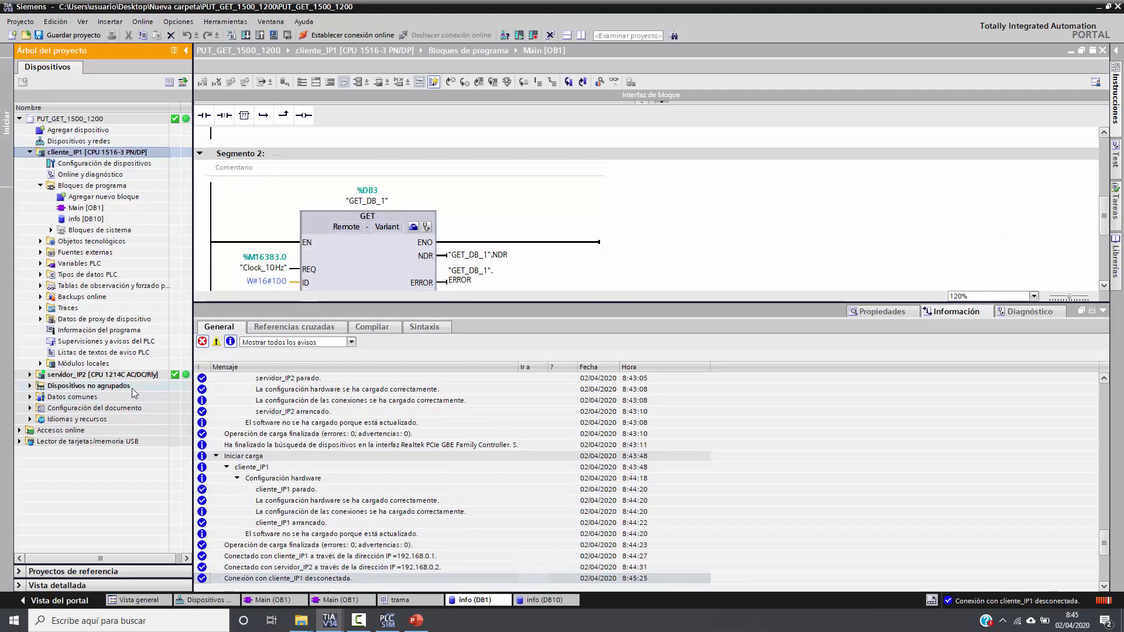
pyautogui.click(431, 35)
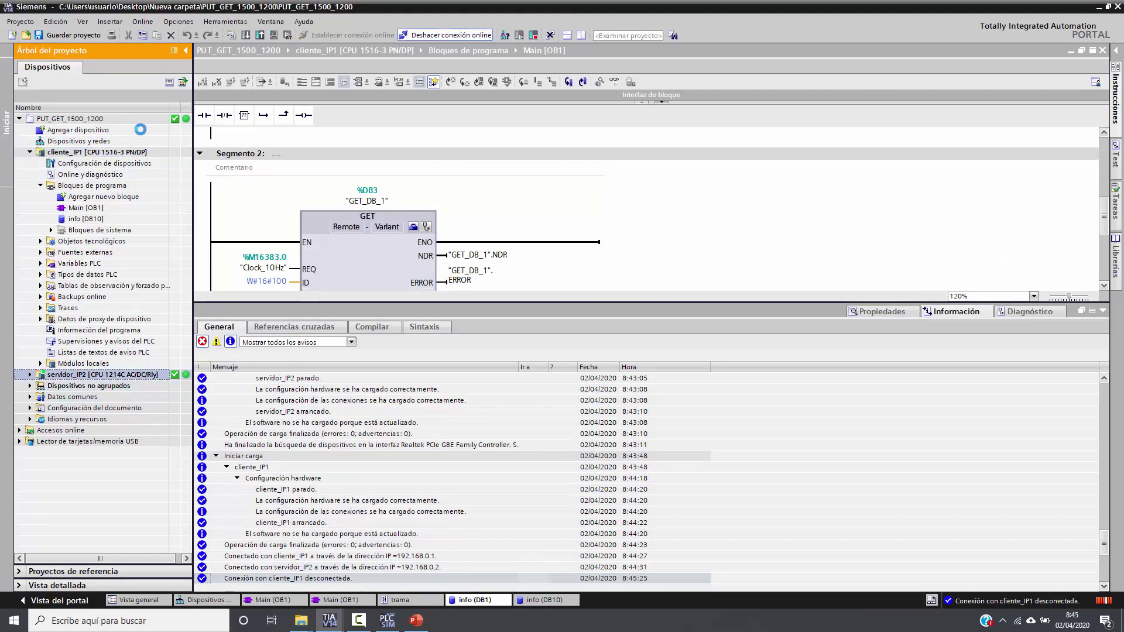
# Step: Open the project's network view at full height and locate the option to add a connection on the cliente_IP1 CPU
pyautogui.doubleClick(102, 143)
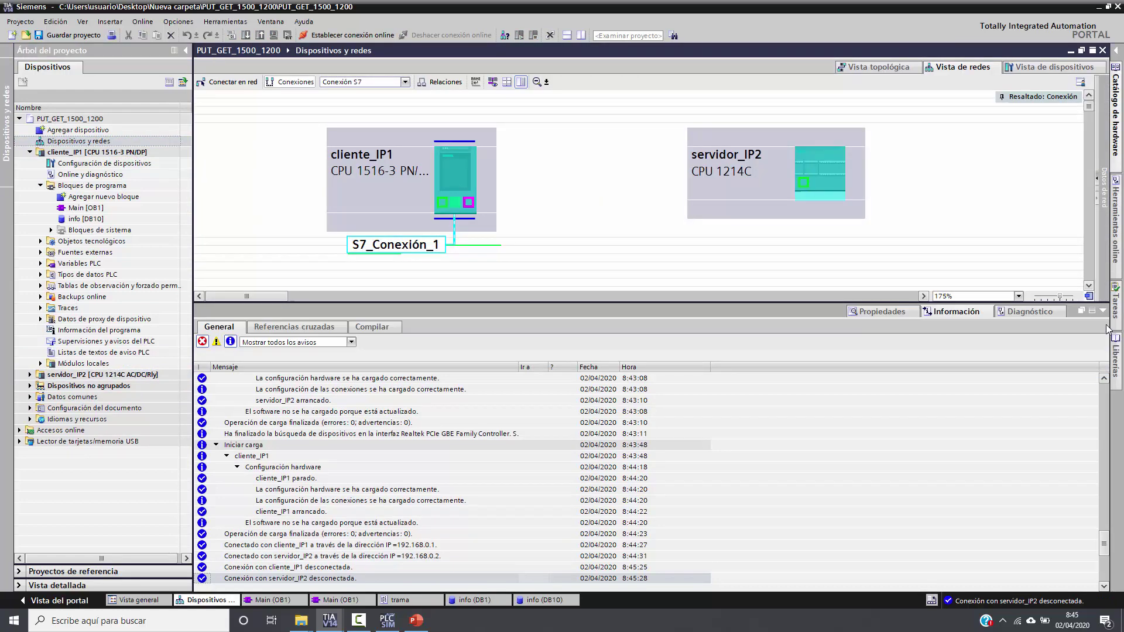
pyautogui.click(1103, 311)
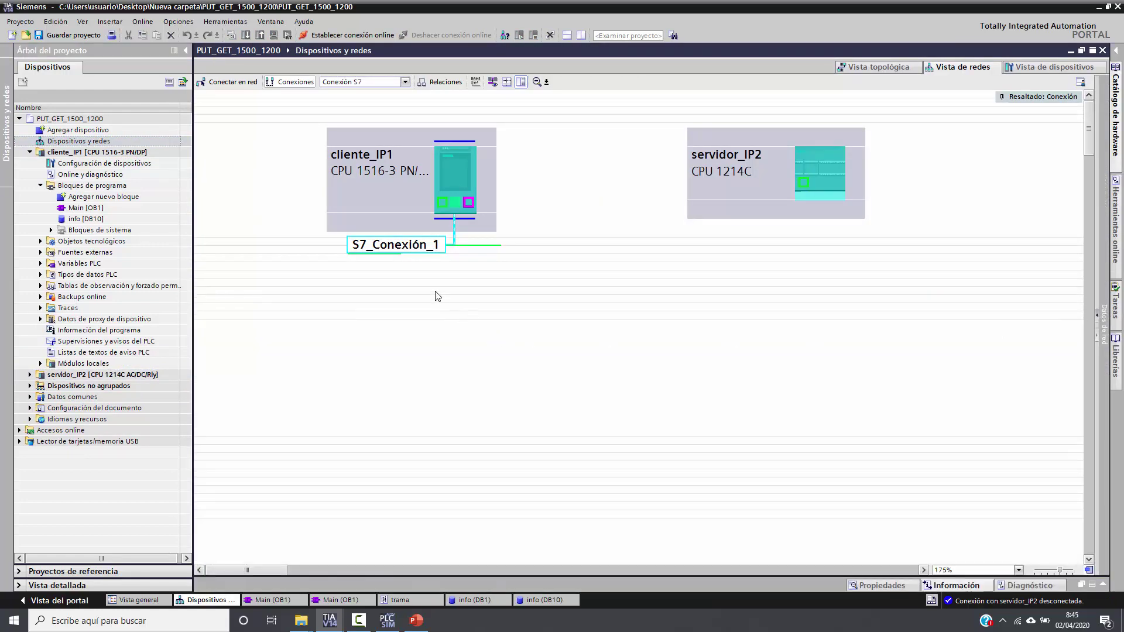
pyautogui.click(760, 140)
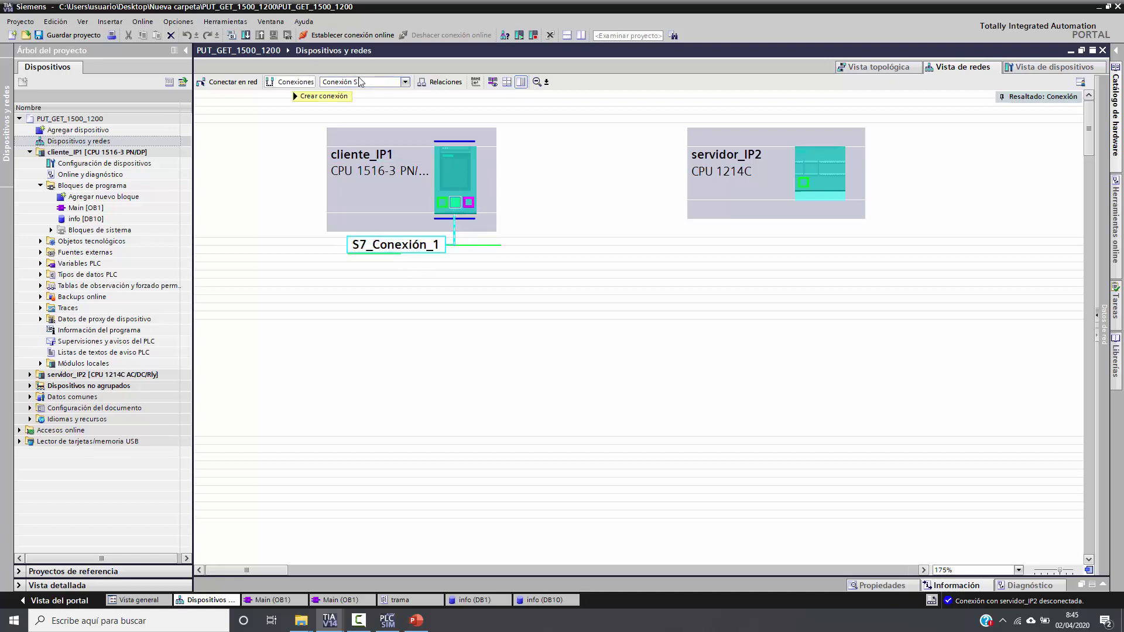
pyautogui.click(455, 167)
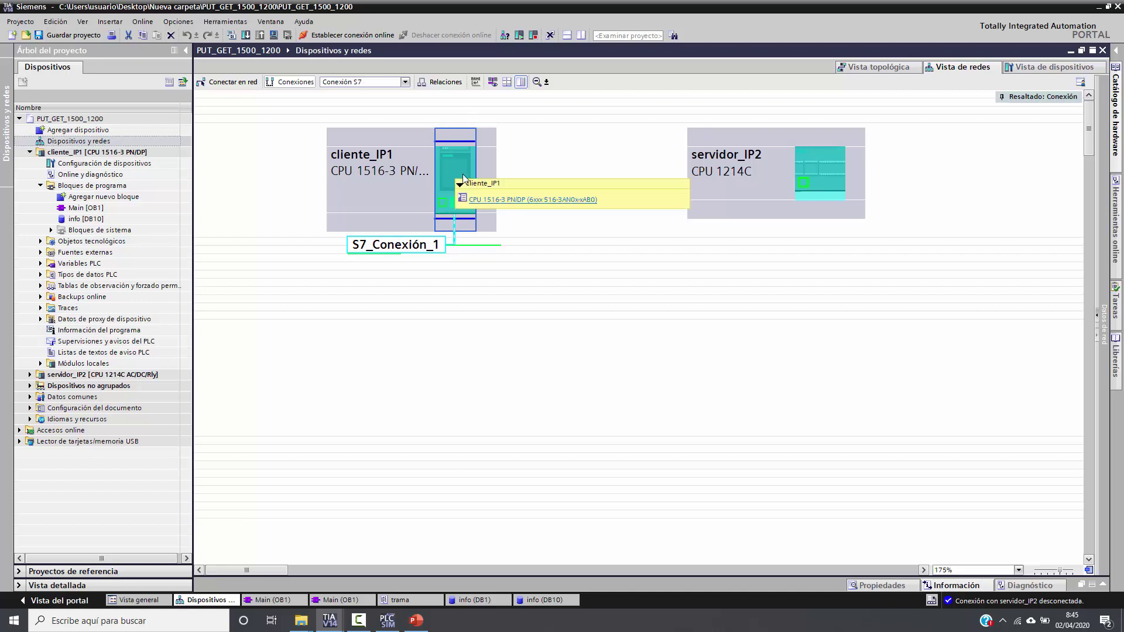
pyautogui.rightClick(455, 169)
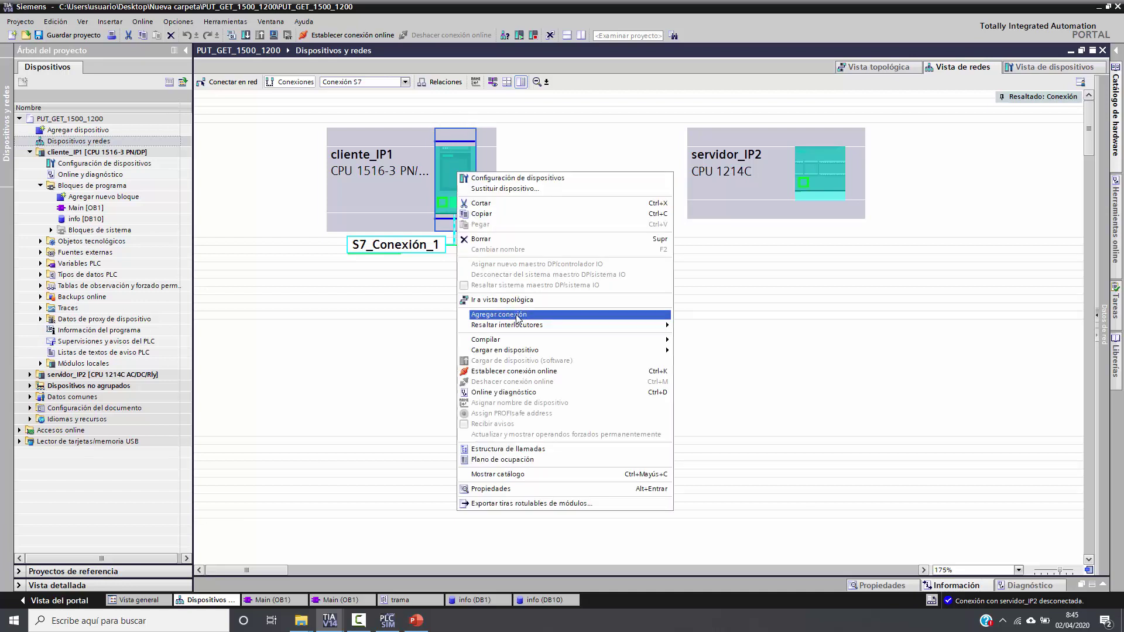
pyautogui.click(401, 317)
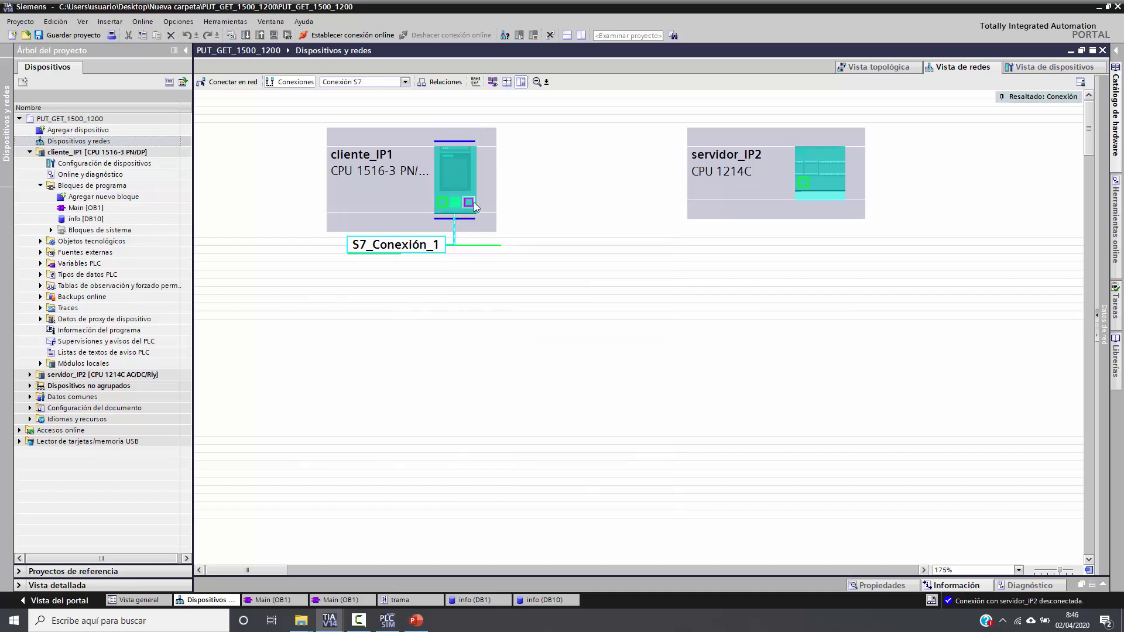
# Step: Display the connection table and check the general properties and partner address of S7_Conexión_1
pyautogui.moveTo(1094, 153); pyautogui.dragTo(505, 188)
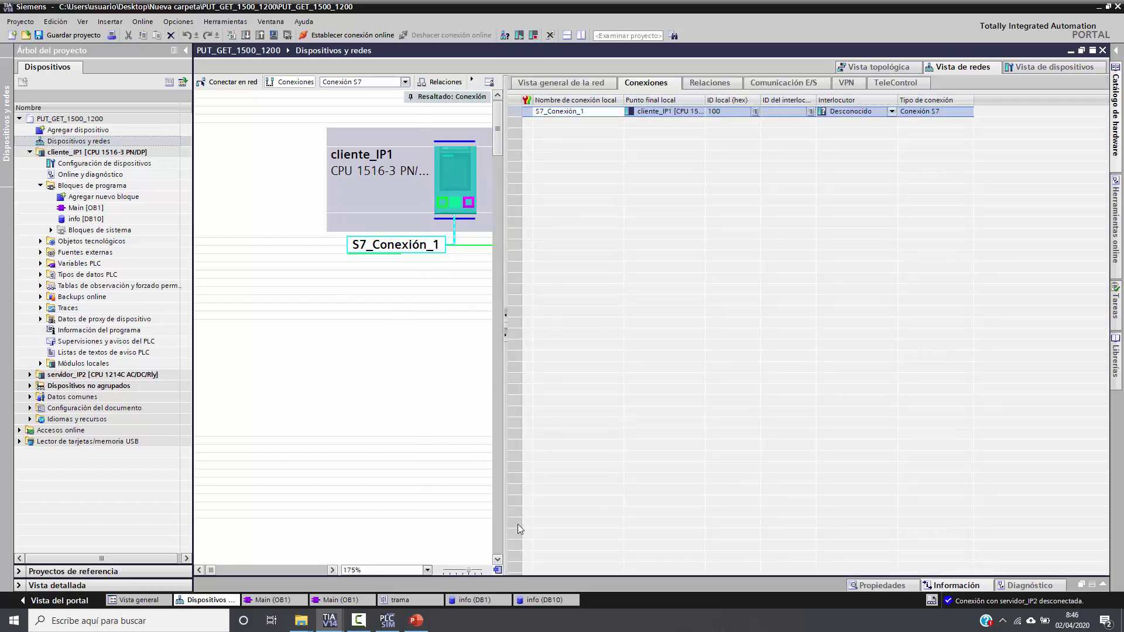
pyautogui.moveTo(501, 577); pyautogui.dragTo(501, 291)
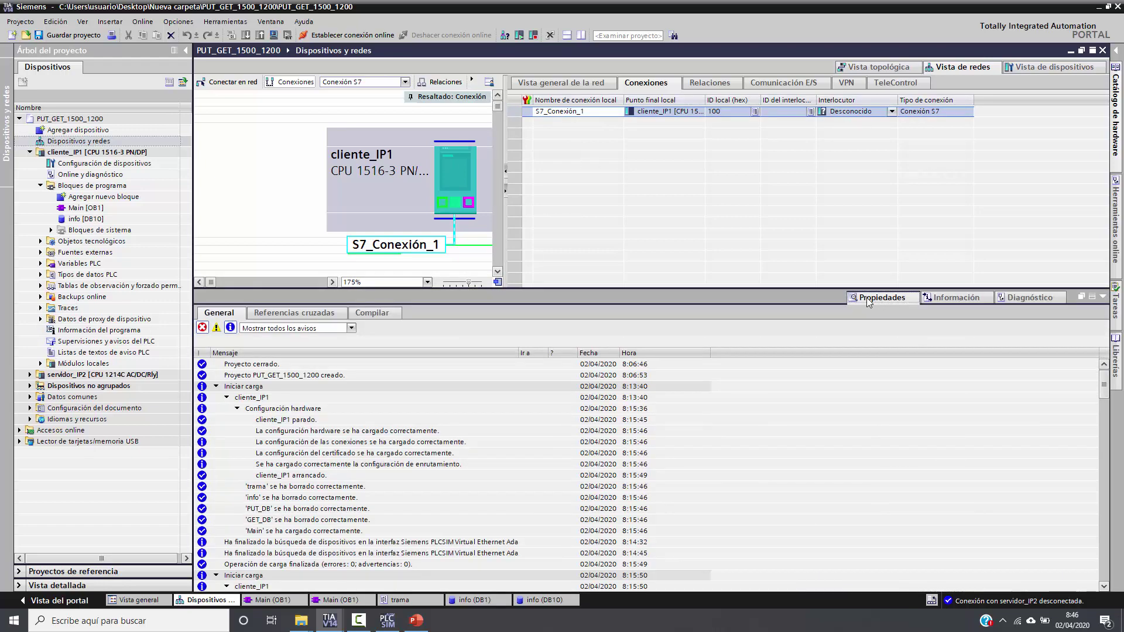
pyautogui.click(866, 297)
pyautogui.click(216, 326)
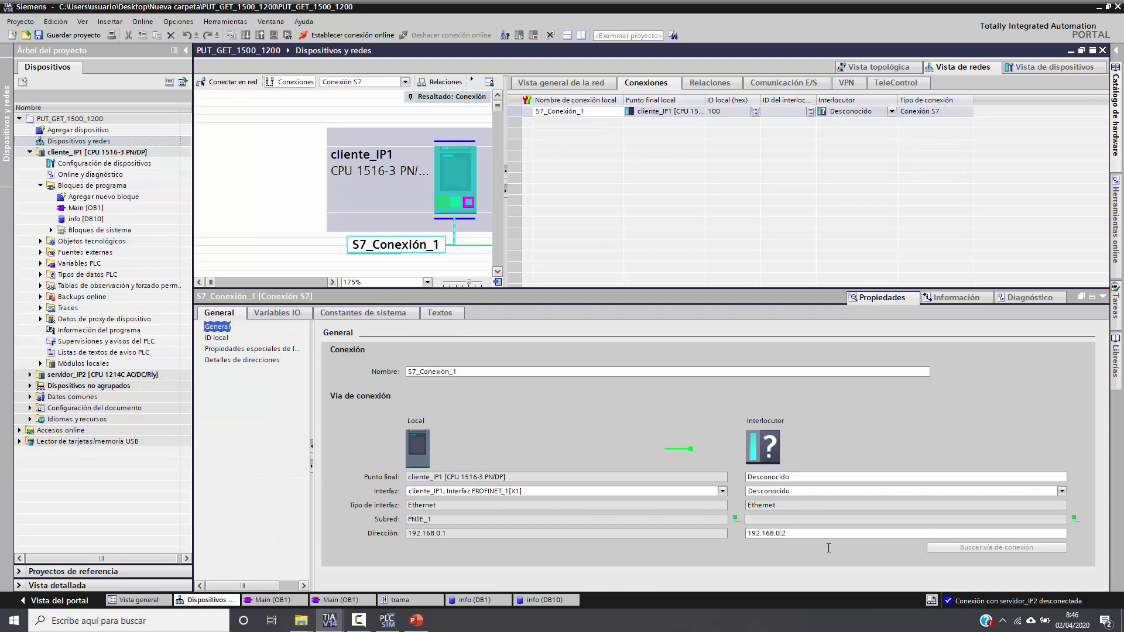
pyautogui.click(795, 533)
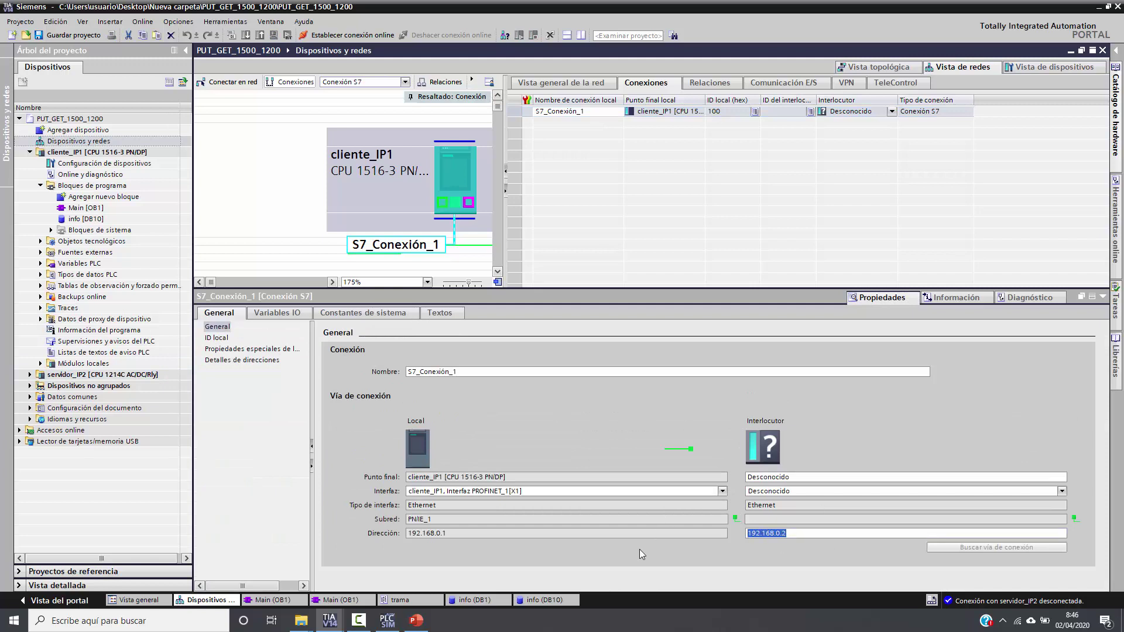
# Step: Check the partner's rack, slot and connection resource in the address details of S7_Conexión_1
pyautogui.click(224, 362)
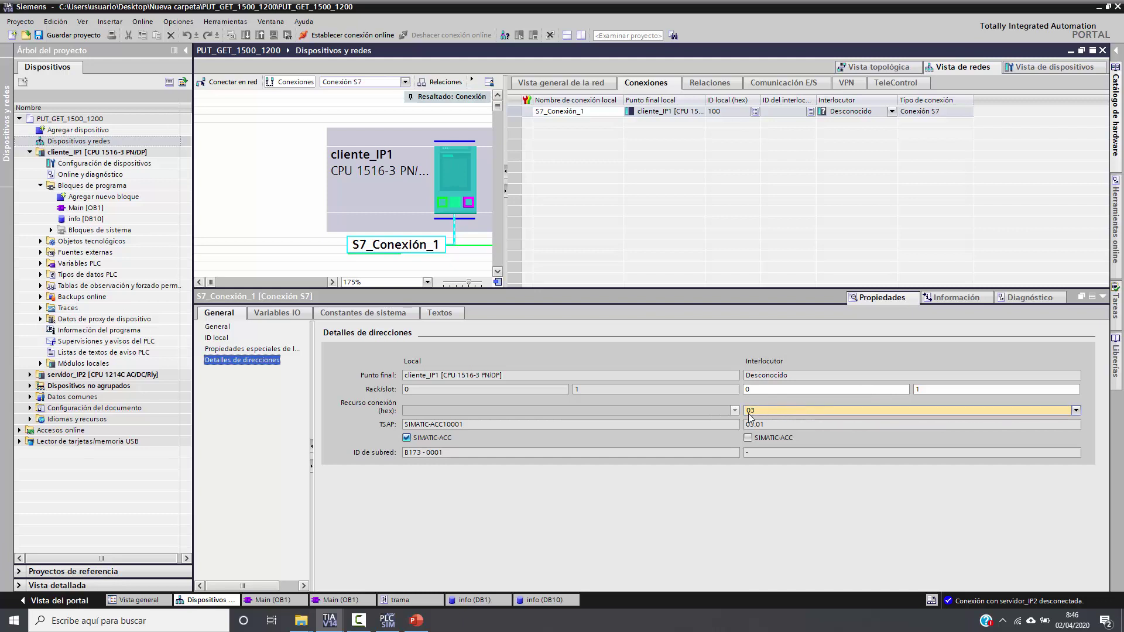
pyautogui.click(772, 389)
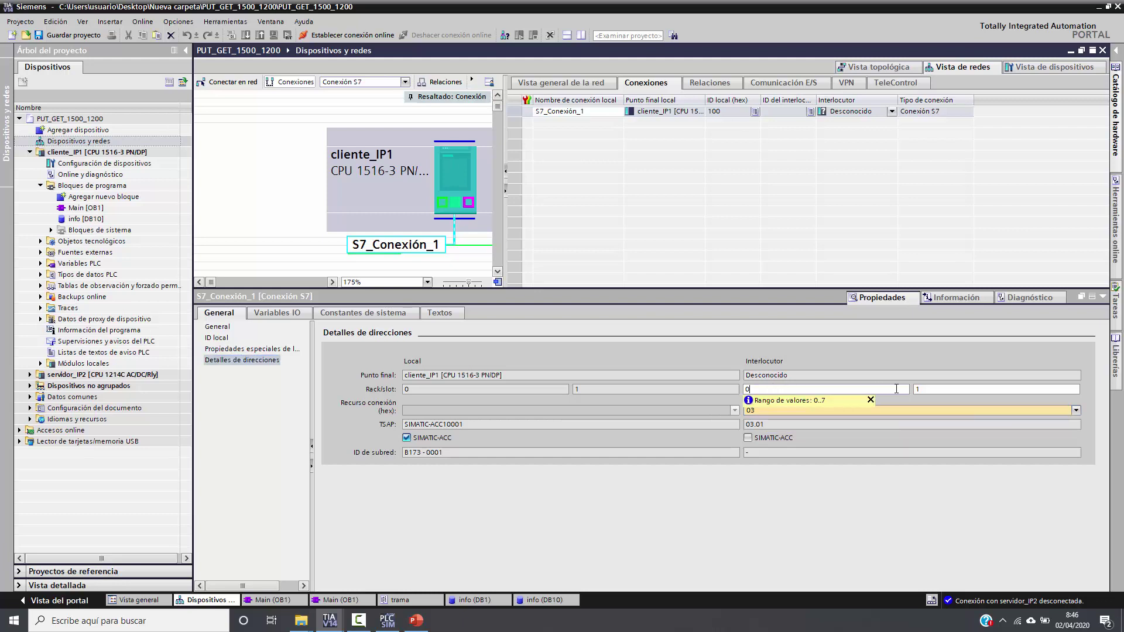
pyautogui.click(922, 389)
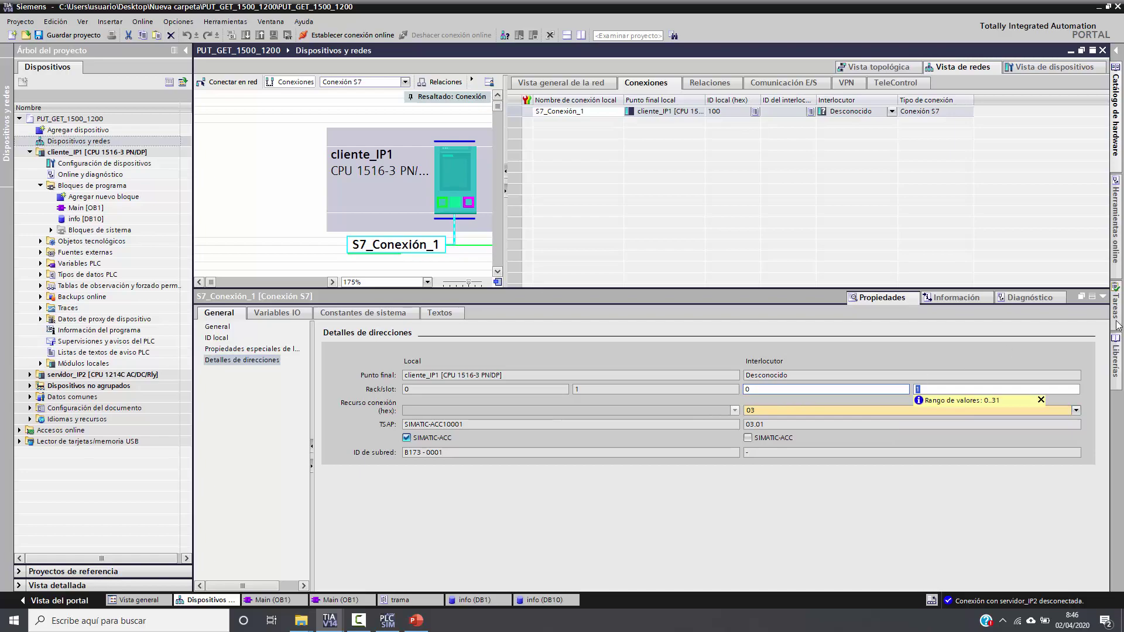